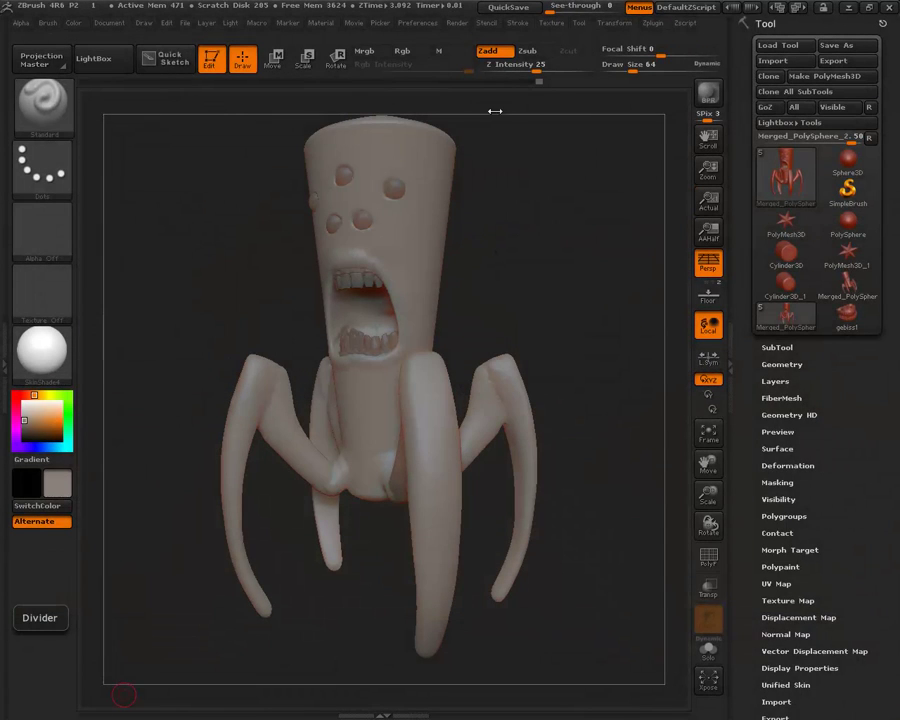
# Rotate the creature and apply the MatCap Red Wax material.
pyautogui.moveTo(572, 252); pyautogui.dragTo(652, 269)
pyautogui.moveTo(588, 224)
pyautogui.mouseDown()
pyautogui.moveTo(590, 250)
pyautogui.moveTo(579, 229)
pyautogui.moveTo(585, 259)
pyautogui.mouseUp()
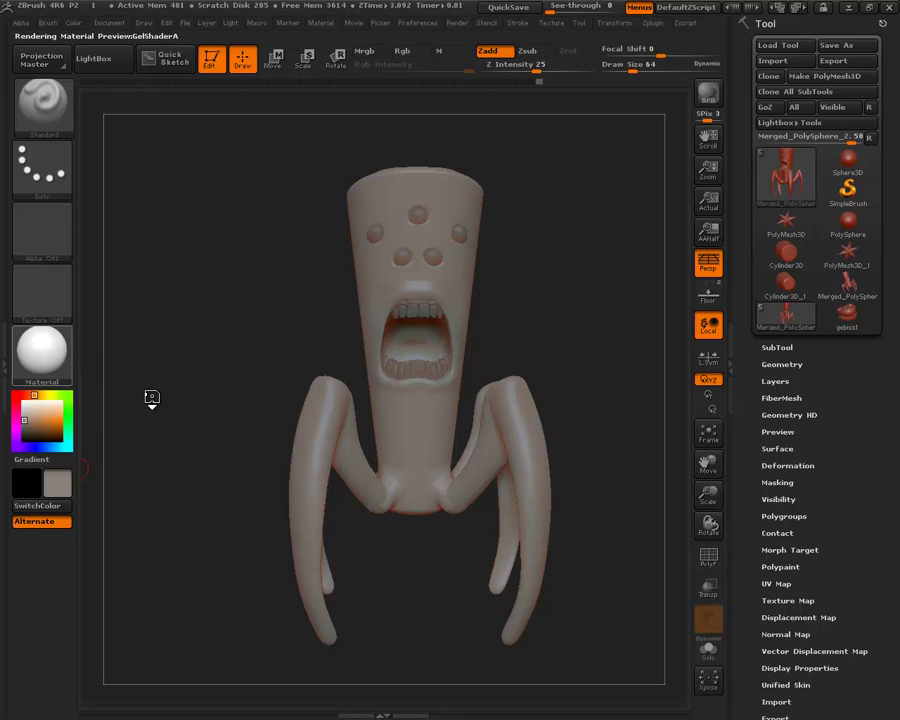
pyautogui.press('m')
pyautogui.click(117, 411)
pyautogui.moveTo(41, 420)
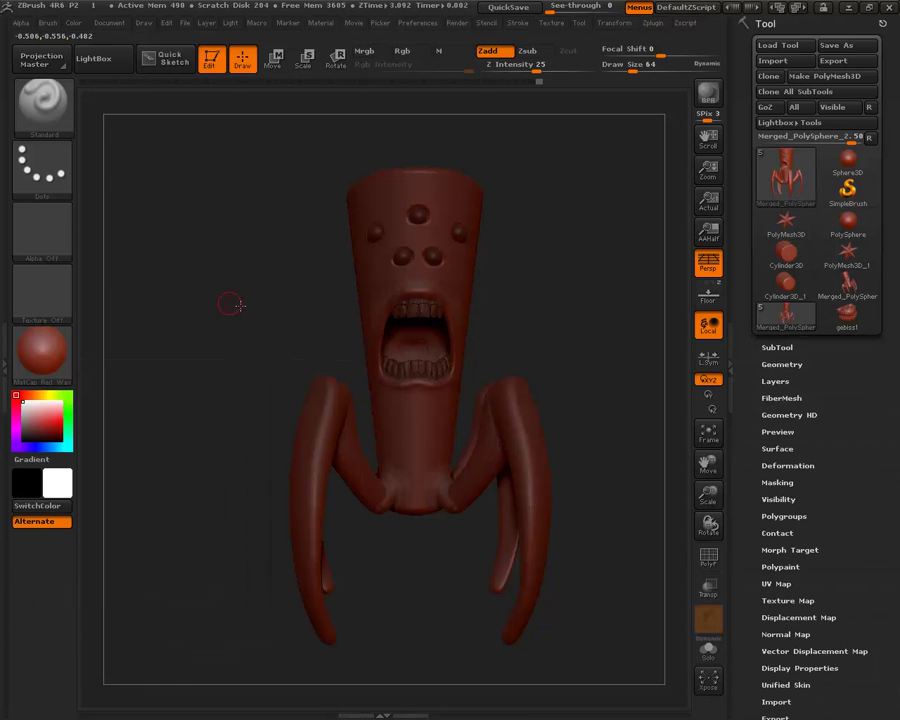
# Turn off Persp so the view has no perspective distortion.
pyautogui.moveTo(230, 304); pyautogui.dragTo(248, 348)
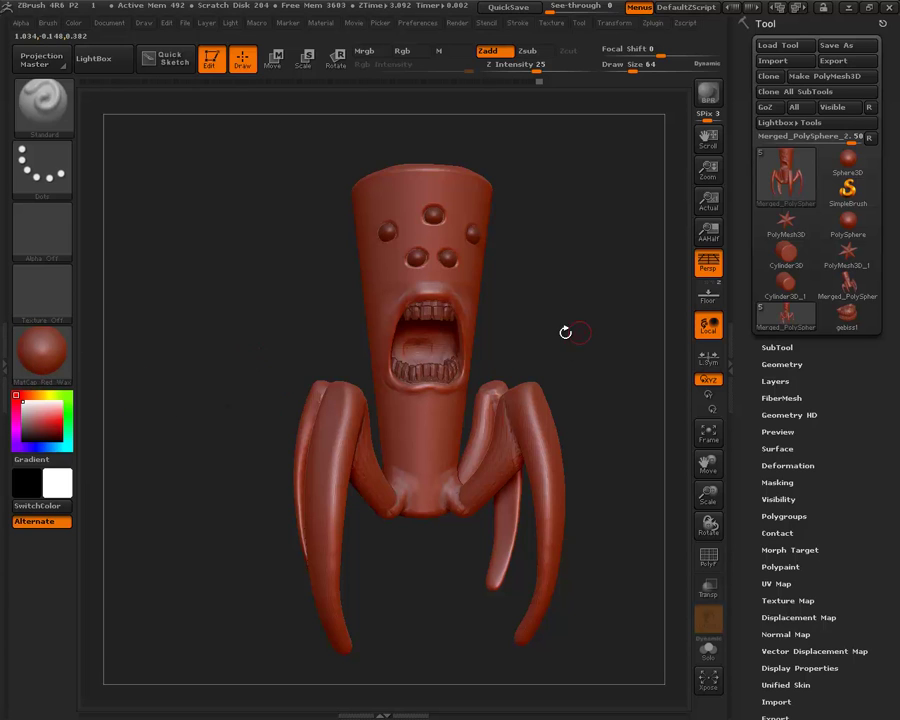
pyautogui.moveTo(580, 308)
pyautogui.mouseDown()
pyautogui.moveTo(572, 334)
pyautogui.moveTo(600, 334)
pyautogui.moveTo(725, 287)
pyautogui.mouseUp()
pyautogui.click(708, 265)
pyautogui.moveTo(615, 275)
pyautogui.mouseDown()
pyautogui.moveTo(623, 285)
pyautogui.moveTo(614, 267)
pyautogui.moveTo(623, 299)
pyautogui.mouseUp()
# Tumble the creature back to an upright frontal view with the mouth toward the viewer.
pyautogui.moveTo(584, 251)
pyautogui.mouseDown()
pyautogui.moveTo(570, 199)
pyautogui.moveTo(741, 209)
pyautogui.moveTo(587, 227)
pyautogui.moveTo(435, 183)
pyautogui.mouseUp()
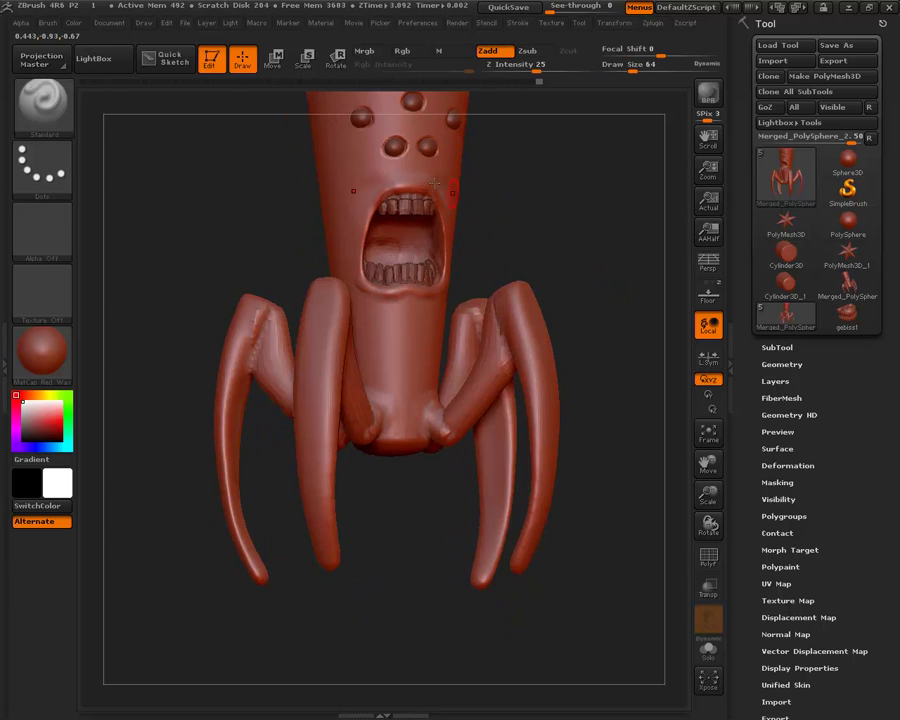
pyautogui.moveTo(476, 300)
pyautogui.mouseDown()
pyautogui.moveTo(570, 250)
pyautogui.moveTo(582, 198)
pyautogui.moveTo(589, 341)
pyautogui.mouseUp()
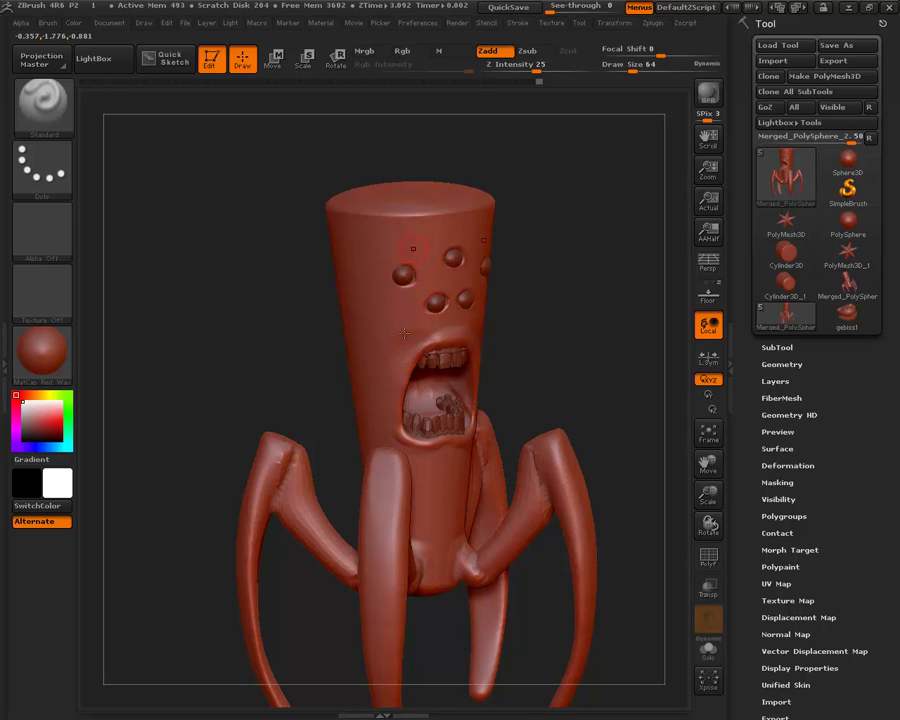
pyautogui.moveTo(568, 403); pyautogui.dragTo(540, 419)
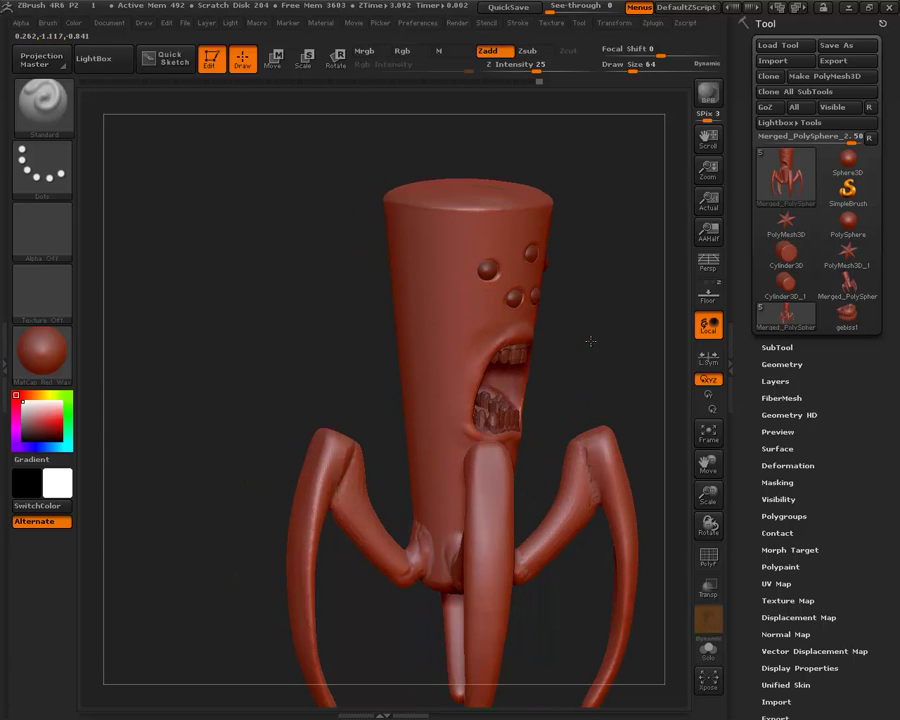
pyautogui.moveTo(591, 341); pyautogui.dragTo(538, 530)
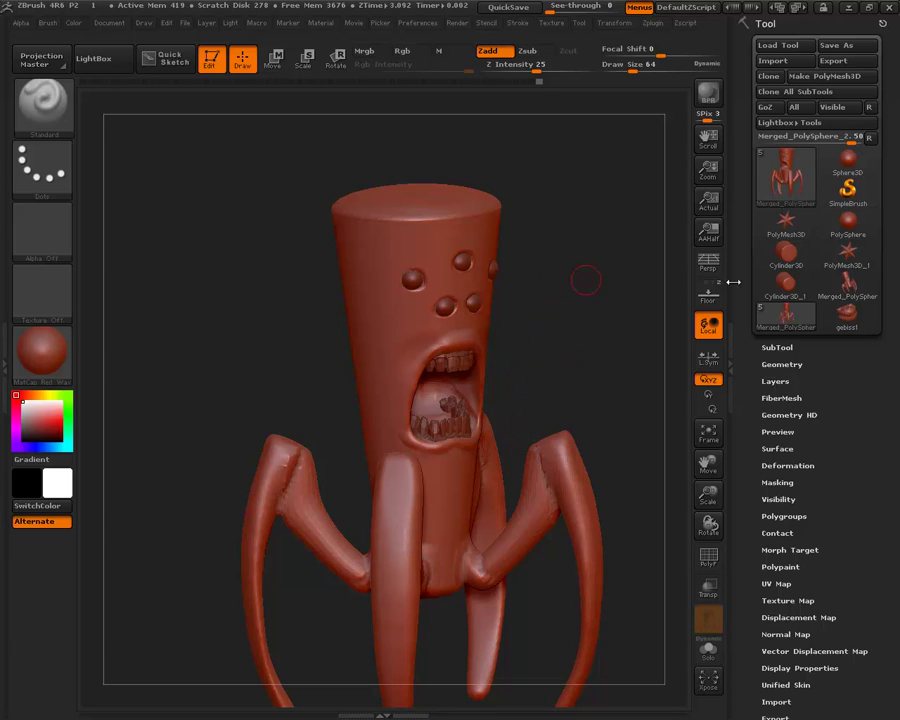
pyautogui.moveTo(571, 356)
pyautogui.mouseDown()
pyautogui.moveTo(538, 350)
pyautogui.moveTo(560, 346)
pyautogui.mouseUp()
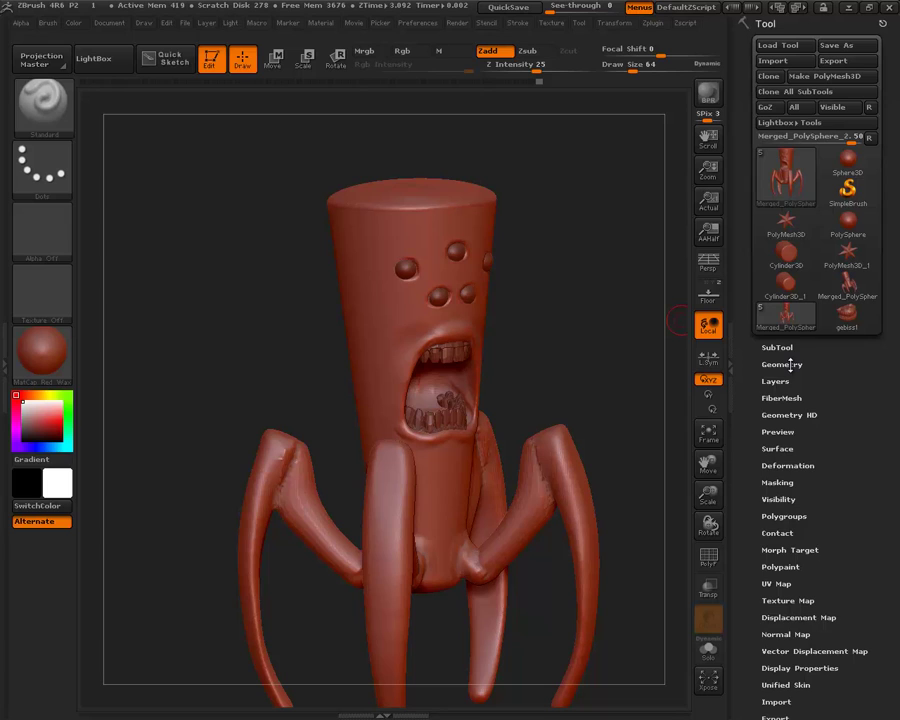
# Expand Tool > Geometry > DynaMesh to show its Resolution of 264.
pyautogui.click(789, 365)
pyautogui.click(789, 365)
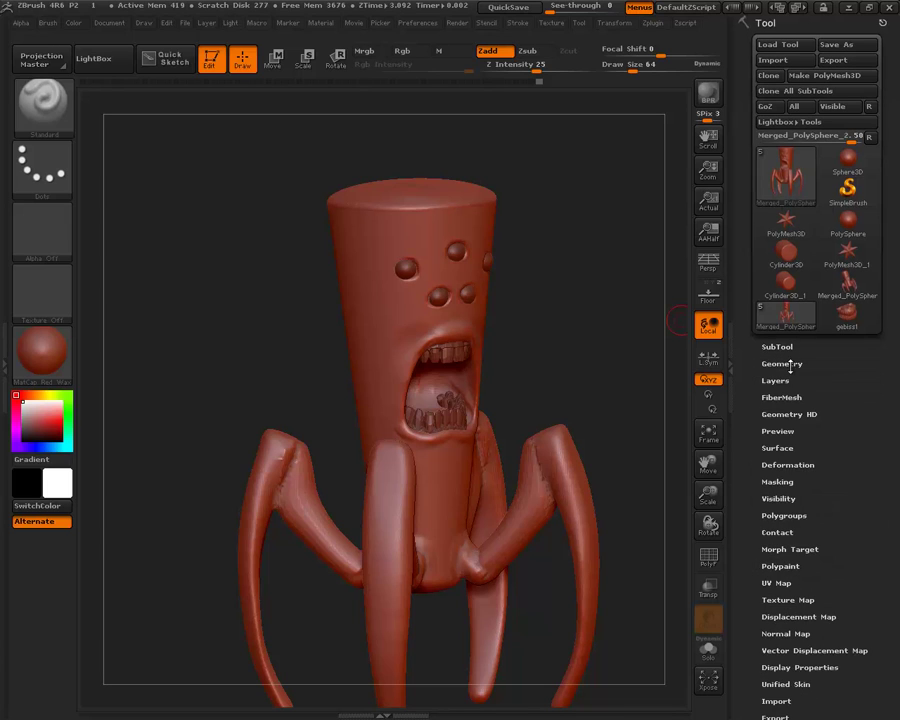
pyautogui.click(787, 365)
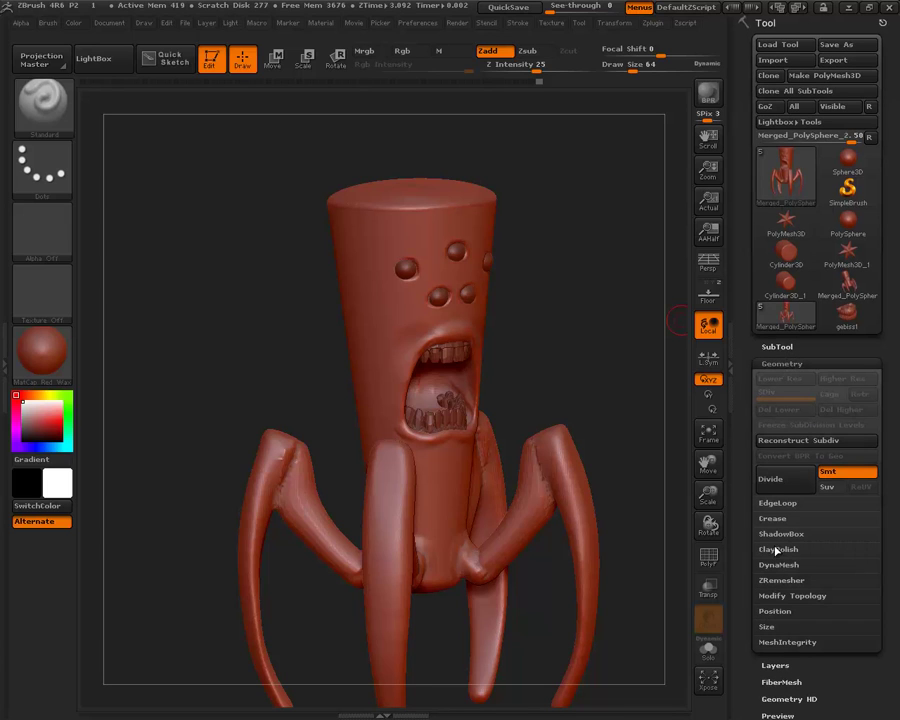
pyautogui.click(772, 566)
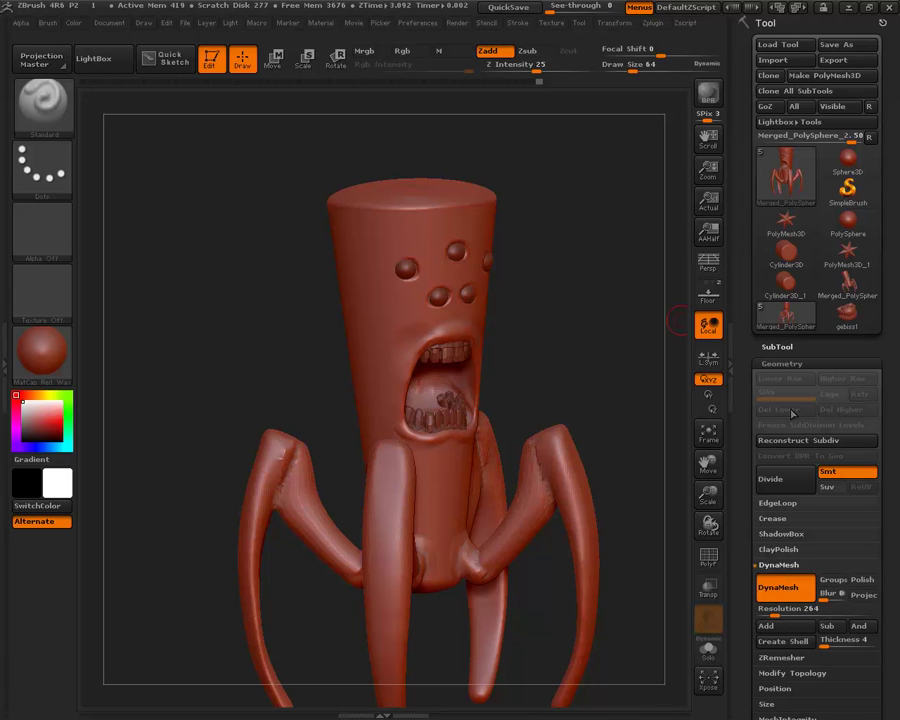
pyautogui.scroll(-1, 834, 302)
pyautogui.scroll(-4, 834, 302)
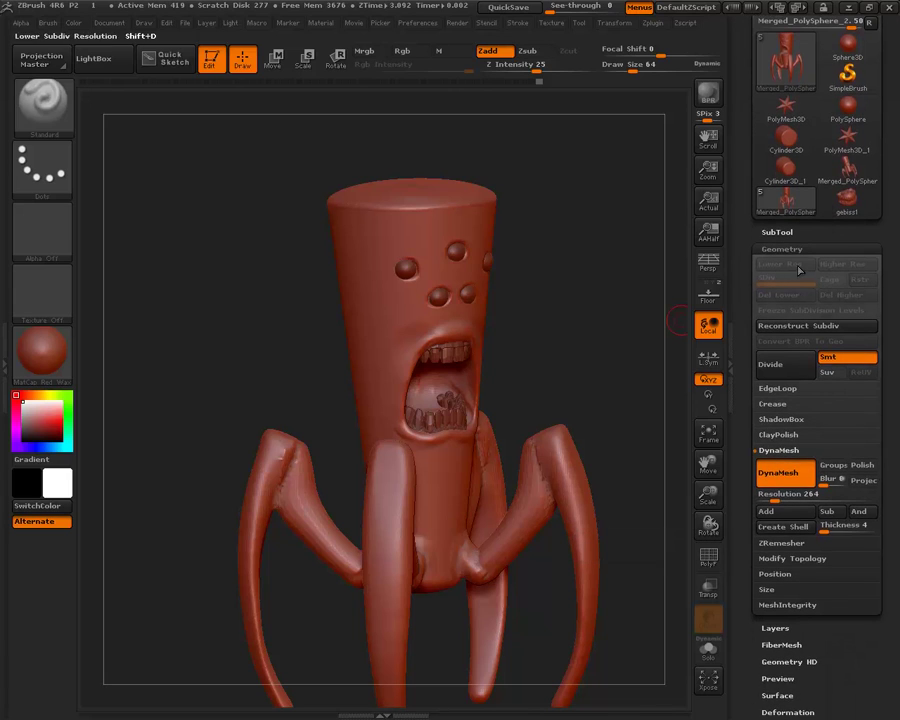
pyautogui.click(777, 451)
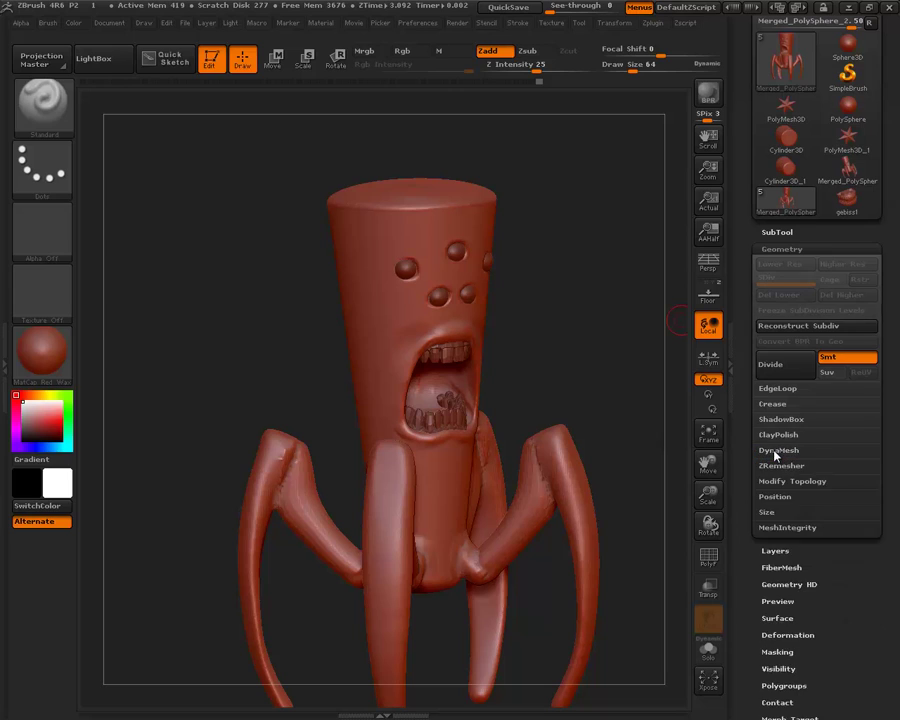
pyautogui.click(779, 451)
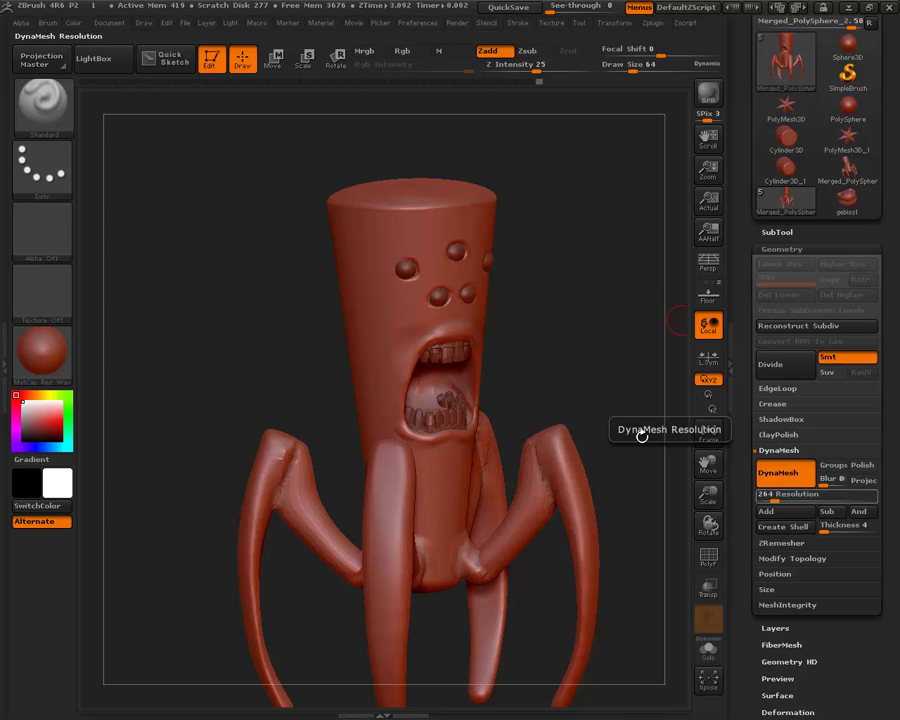
# Turn on PolyFrame, zoom onto a leg, and sculpt a slight bulge into its upper part.
pyautogui.moveTo(522, 275); pyautogui.dragTo(488, 296)
pyautogui.hotkey('shift', 'f')
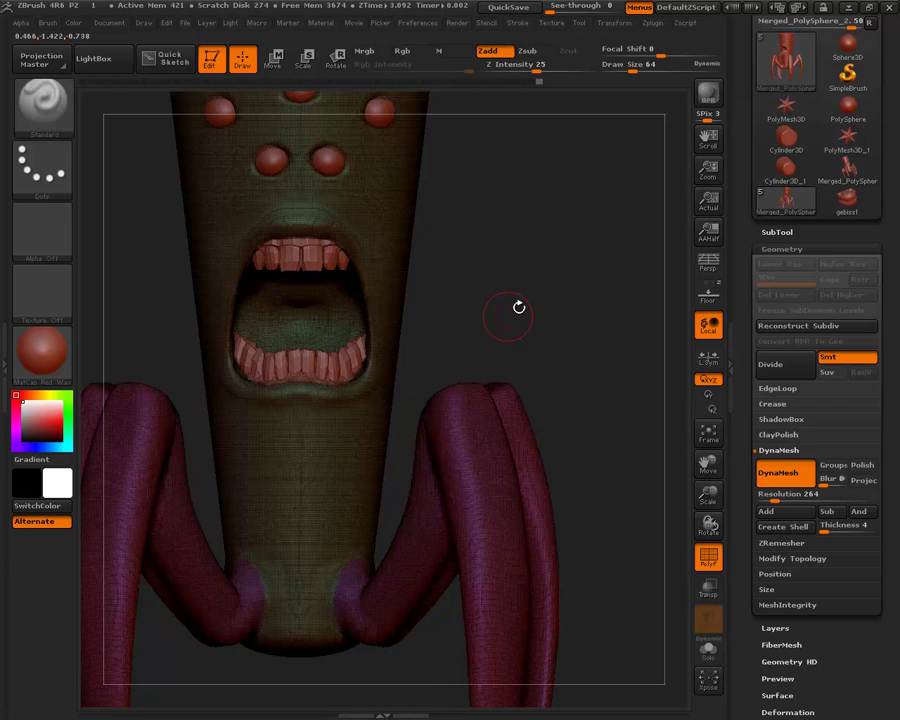
pyautogui.keyDown('alt'); pyautogui.moveTo(590, 588); pyautogui.dragTo(569, 586); pyautogui.keyUp('alt')
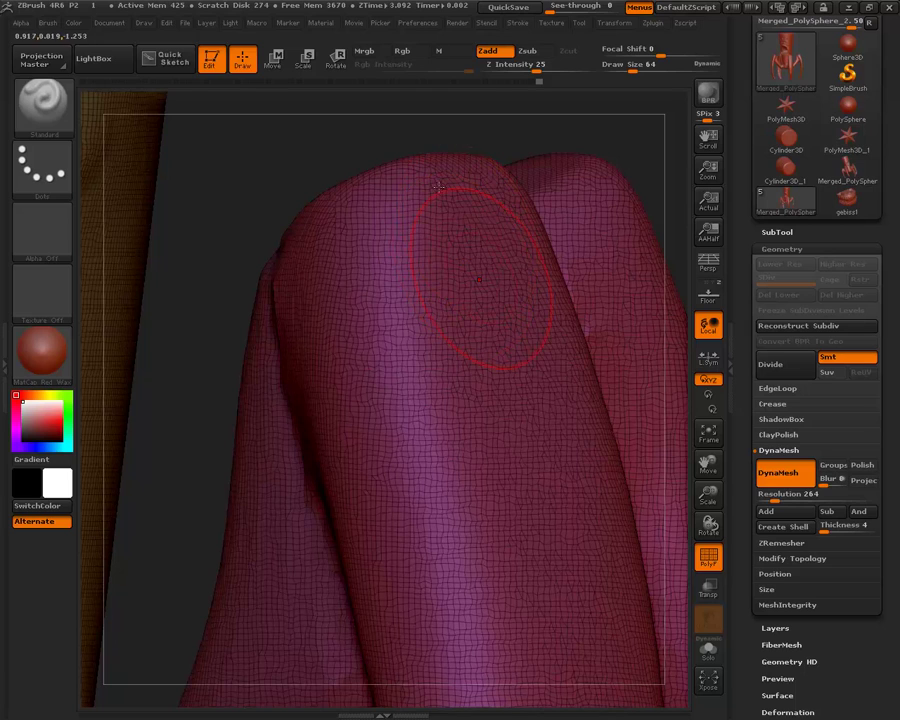
pyautogui.moveTo(502, 335)
pyautogui.mouseDown()
pyautogui.moveTo(472, 191)
pyautogui.moveTo(425, 203)
pyautogui.mouseUp()
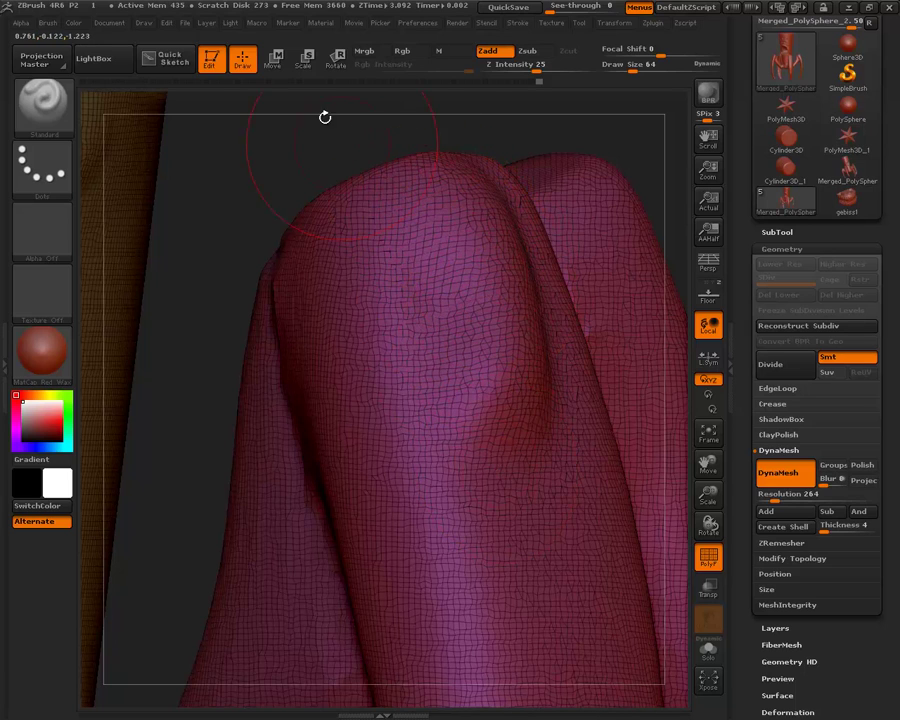
# Try Ctrl masking on the leg and clear the mask again.
pyautogui.moveTo(269, 157); pyautogui.dragTo(400, 80)
pyautogui.press('ctrl')
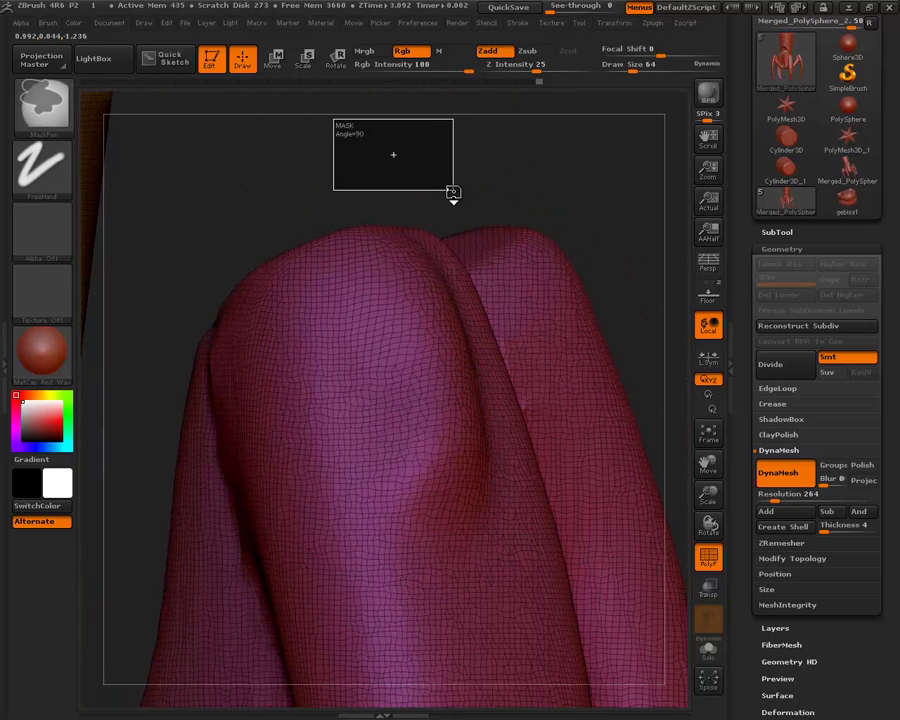
pyautogui.keyDown('ctrl'); pyautogui.moveTo(388, 150); pyautogui.dragTo(452, 191); pyautogui.keyUp('ctrl')
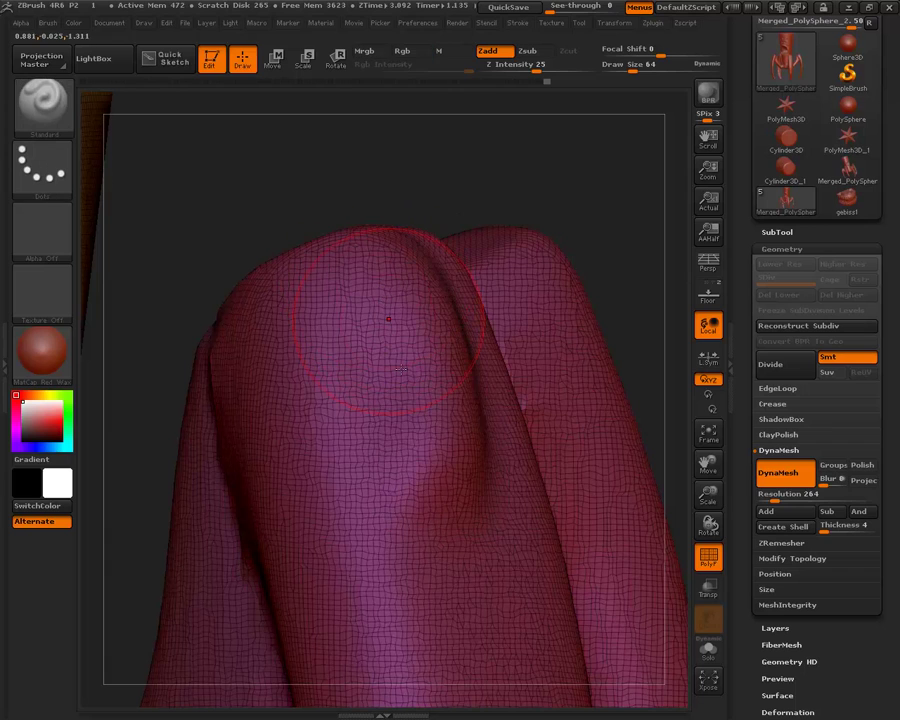
pyautogui.press('ctrl')
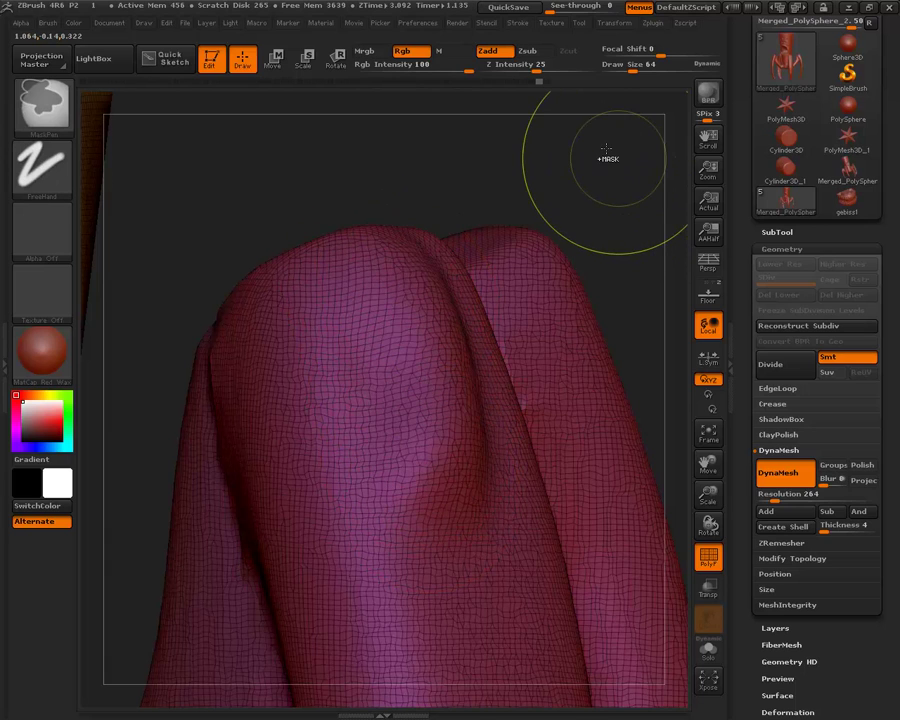
pyautogui.moveTo(603, 161)
pyautogui.mouseDown()
pyautogui.moveTo(532, 373)
pyautogui.moveTo(518, 213)
pyautogui.moveTo(530, 176)
pyautogui.moveTo(543, 337)
pyautogui.moveTo(546, 257)
pyautogui.moveTo(540, 240)
pyautogui.moveTo(546, 408)
pyautogui.moveTo(542, 398)
pyautogui.mouseUp()
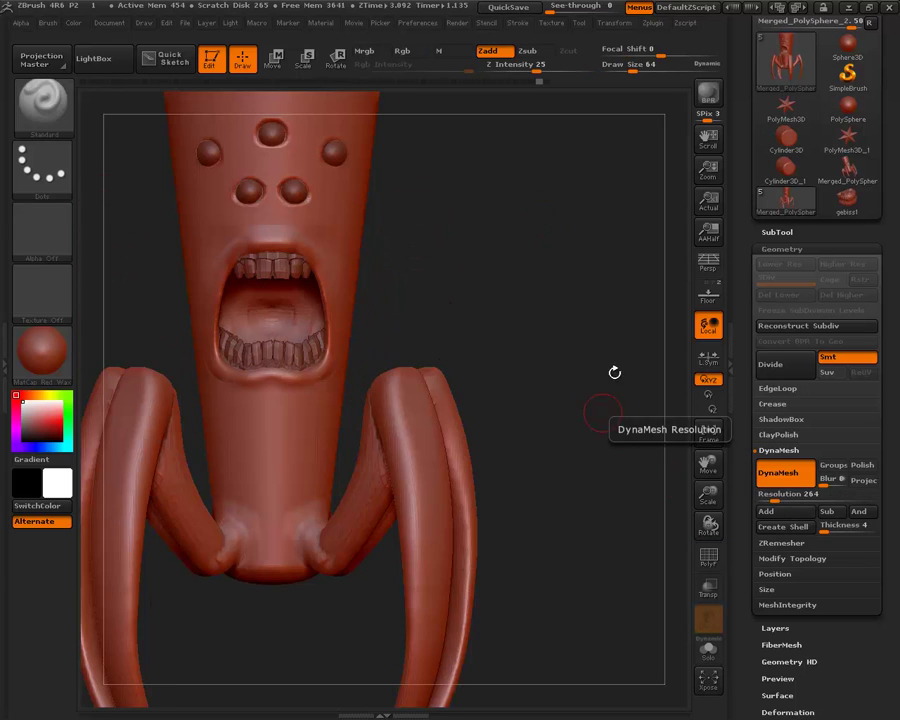
# Return the creature to a front view, with the DynaMesh resolution still at 264.
pyautogui.moveTo(540, 240); pyautogui.dragTo(592, 408)
pyautogui.moveTo(293, 319); pyautogui.dragTo(447, 340)
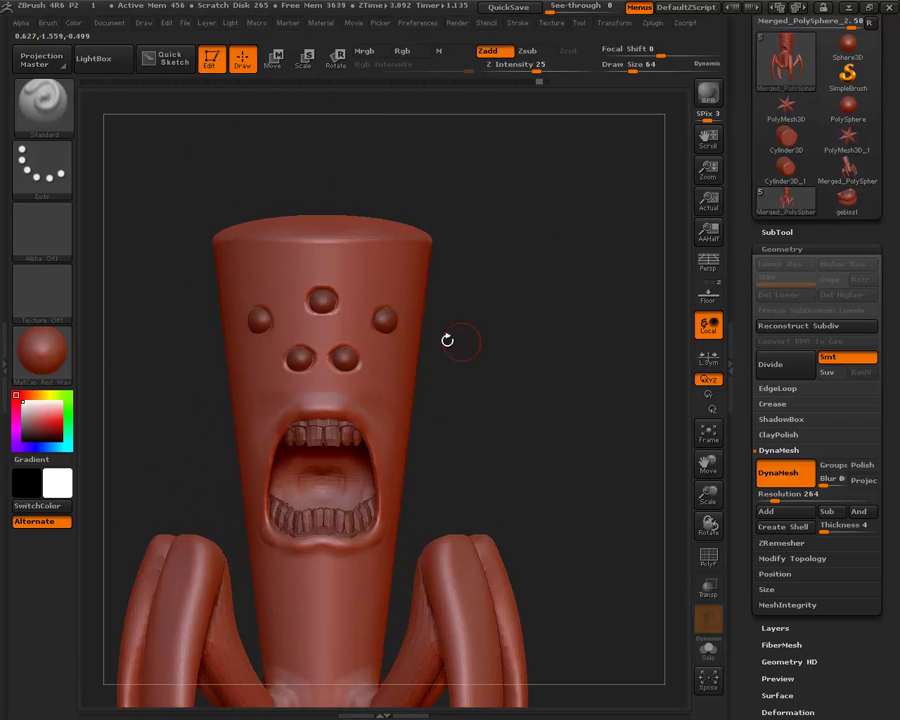
pyautogui.moveTo(590, 372); pyautogui.dragTo(600, 374)
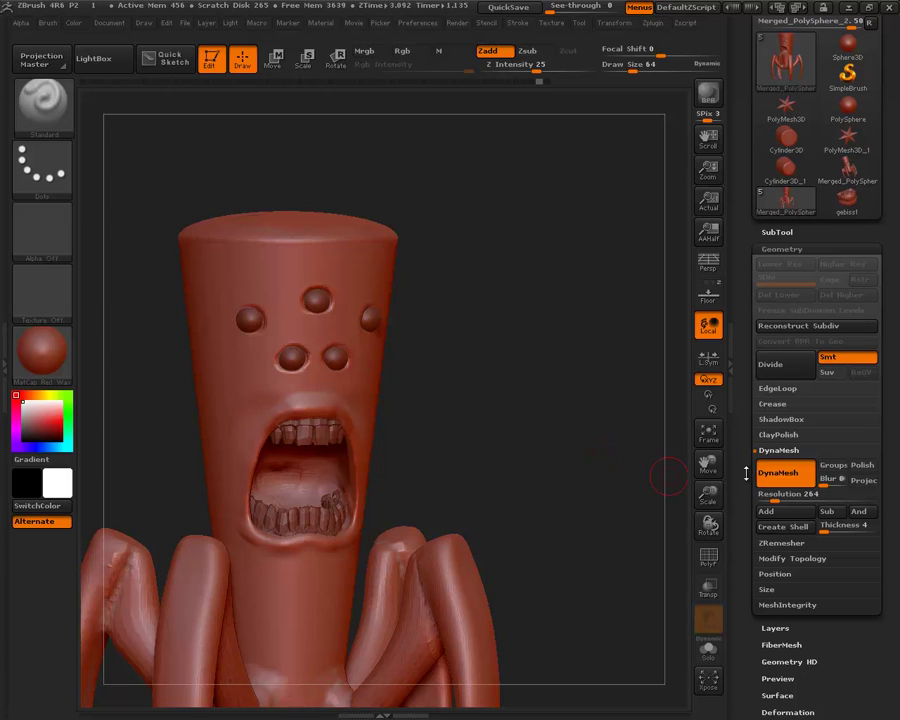
pyautogui.click(777, 493)
pyautogui.moveTo(535, 505)
pyautogui.keyDown('alt'); pyautogui.mouseDown()
pyautogui.moveTo(540, 307)
pyautogui.moveTo(470, 314)
pyautogui.moveTo(567, 314)
pyautogui.moveTo(649, 426)
pyautogui.moveTo(552, 301)
pyautogui.mouseUp(); pyautogui.keyUp('alt')
pyautogui.moveTo(527, 362)
pyautogui.mouseDown()
pyautogui.moveTo(518, 342)
pyautogui.moveTo(227, 147)
pyautogui.mouseUp()
pyautogui.moveTo(486, 230)
pyautogui.mouseDown()
pyautogui.moveTo(506, 218)
pyautogui.moveTo(622, 256)
pyautogui.mouseUp()
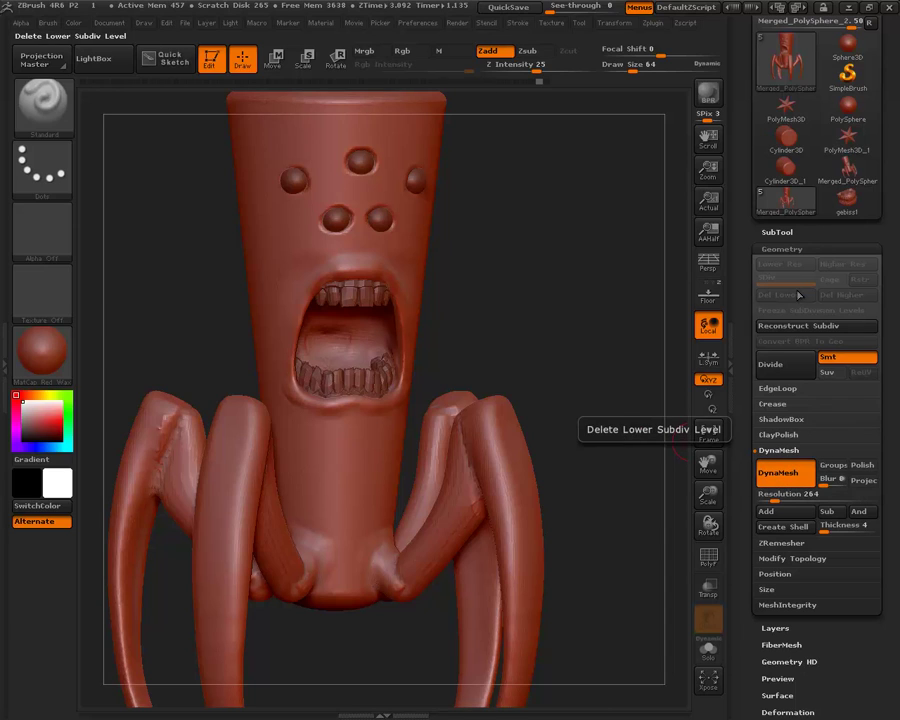
# Turn off DynaMesh on the creature and switch to the PolySphere tool.
pyautogui.click(784, 478)
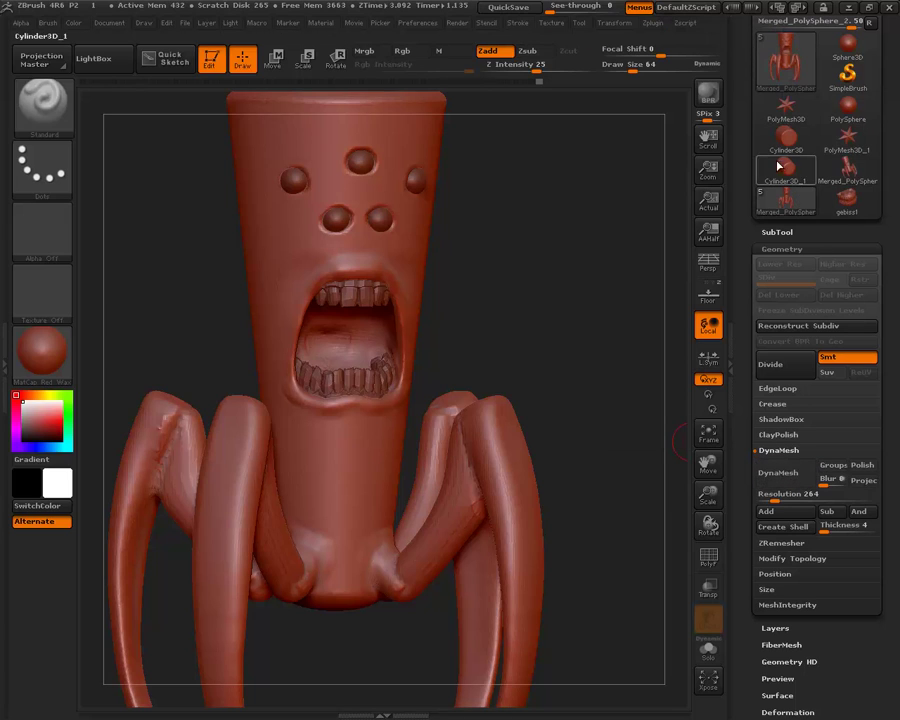
pyautogui.click(849, 108)
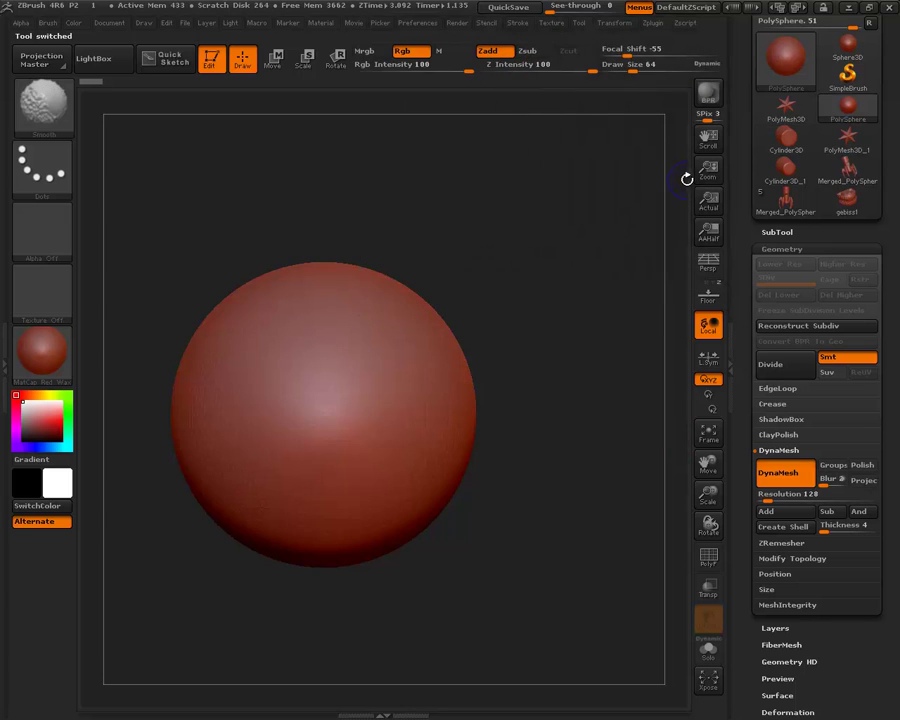
pyautogui.press('shift')
pyautogui.hotkey('shift', 'f')
pyautogui.hotkey('shift', 'f')
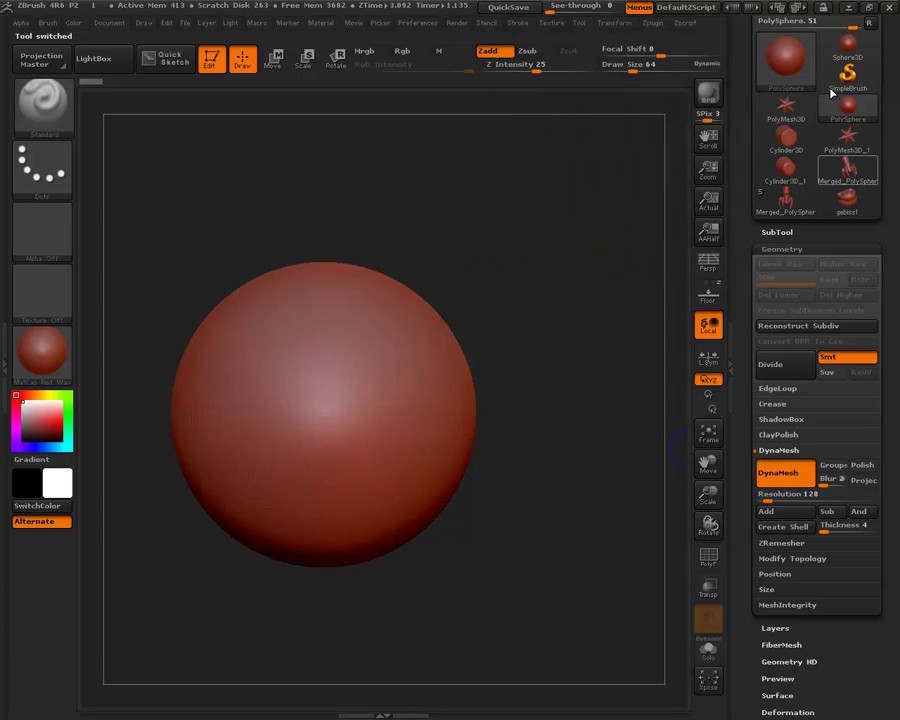
# Copy the PolySphere, zoom in on it, and turn on Polyframe.
pyautogui.click(786, 60)
pyautogui.moveTo(893, 97); pyautogui.dragTo(893, 211)
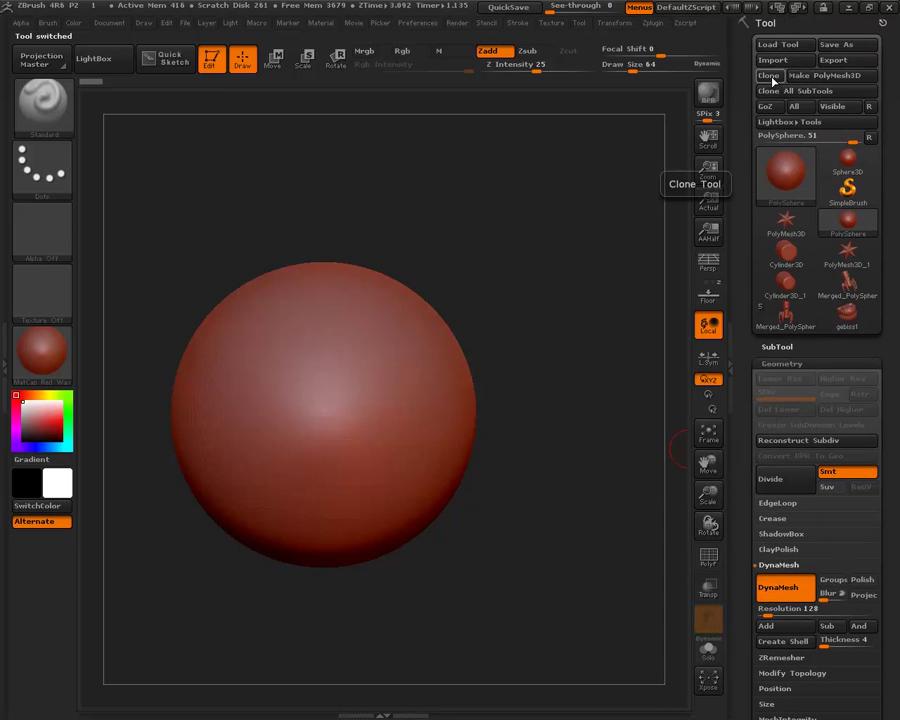
pyautogui.click(768, 77)
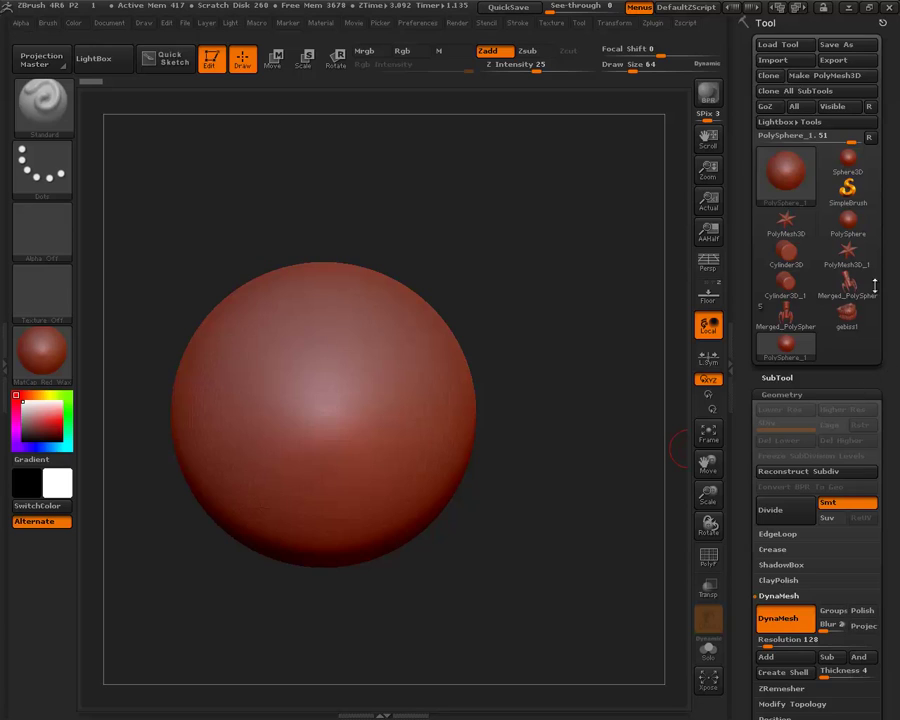
pyautogui.moveTo(875, 287); pyautogui.dragTo(875, 19)
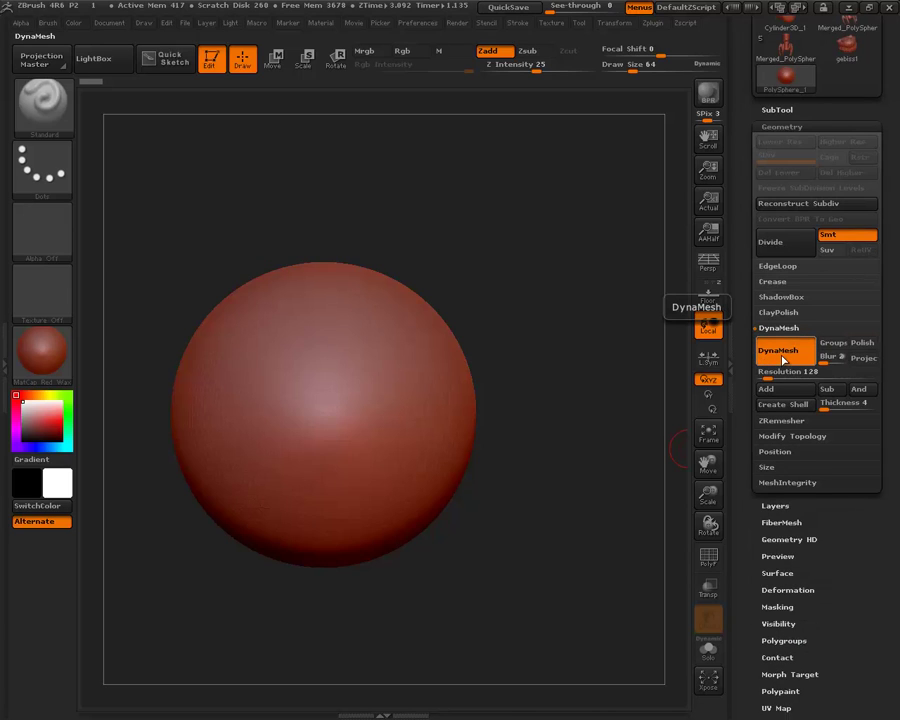
pyautogui.moveTo(583, 264)
pyautogui.keyDown('alt'); pyautogui.mouseDown()
pyautogui.moveTo(495, 186)
pyautogui.moveTo(651, 223)
pyautogui.mouseUp(); pyautogui.keyUp('alt')
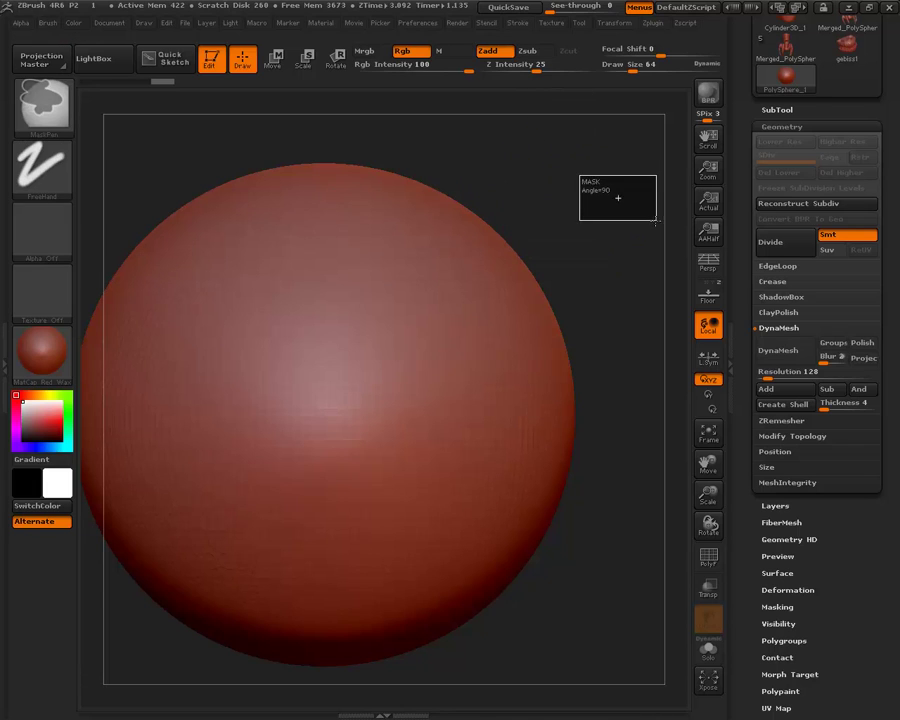
pyautogui.press('shift')
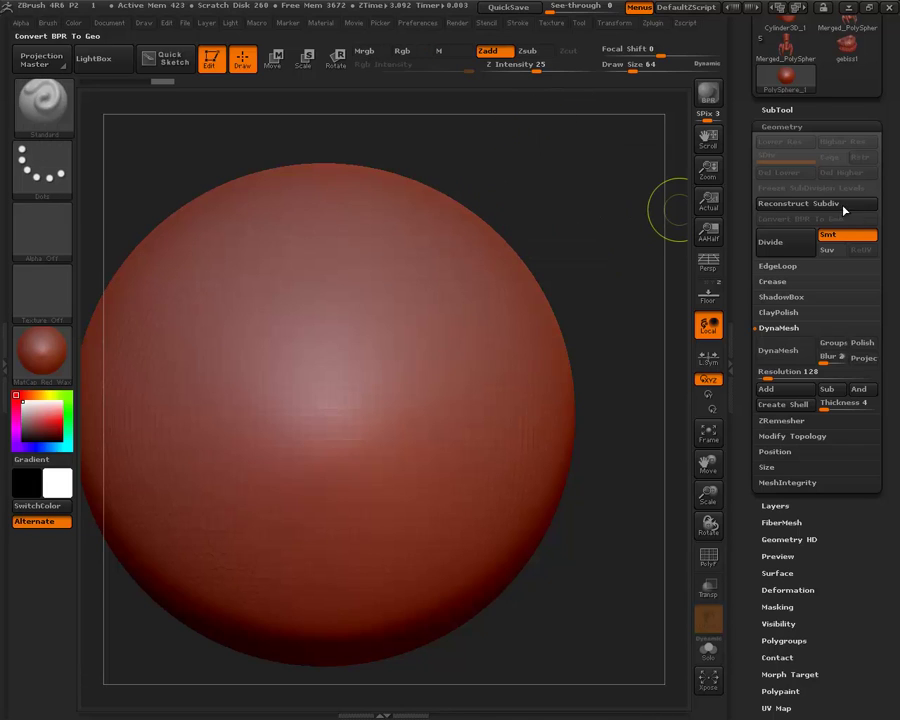
pyautogui.hotkey('shift', 'f')
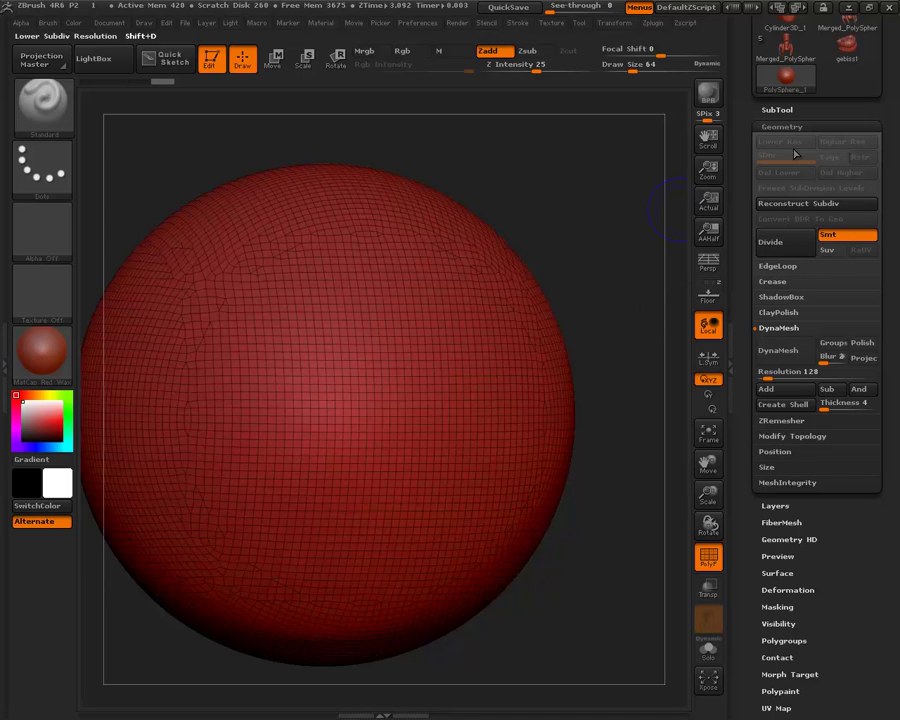
# Subdivide the sphere once, hide the wireframe, and drop back to SDiv 1.
pyautogui.click(784, 254)
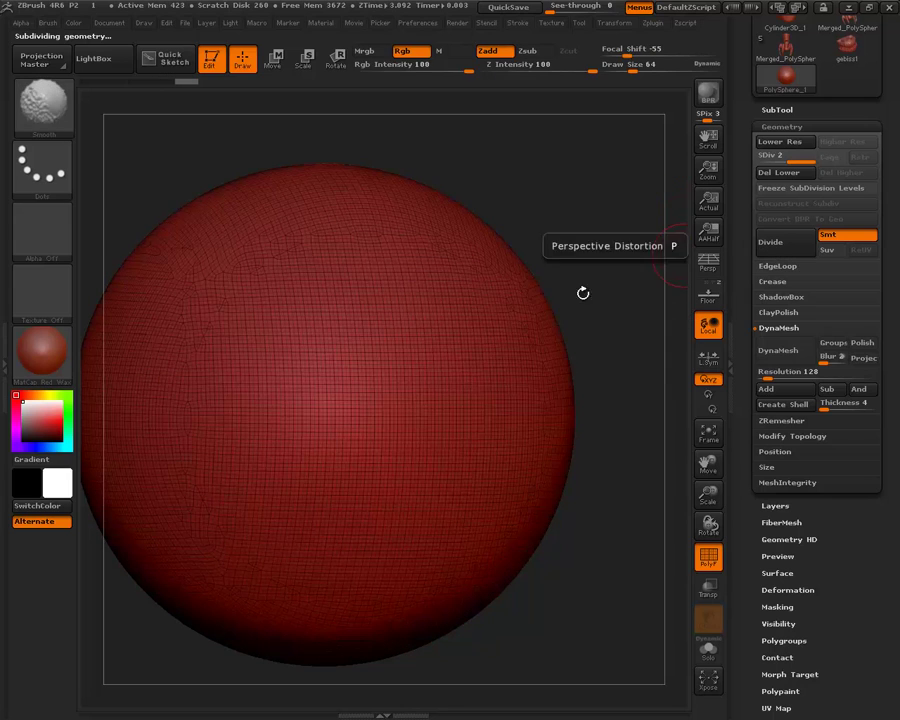
pyautogui.moveTo(708, 172); pyautogui.dragTo(736, 148)
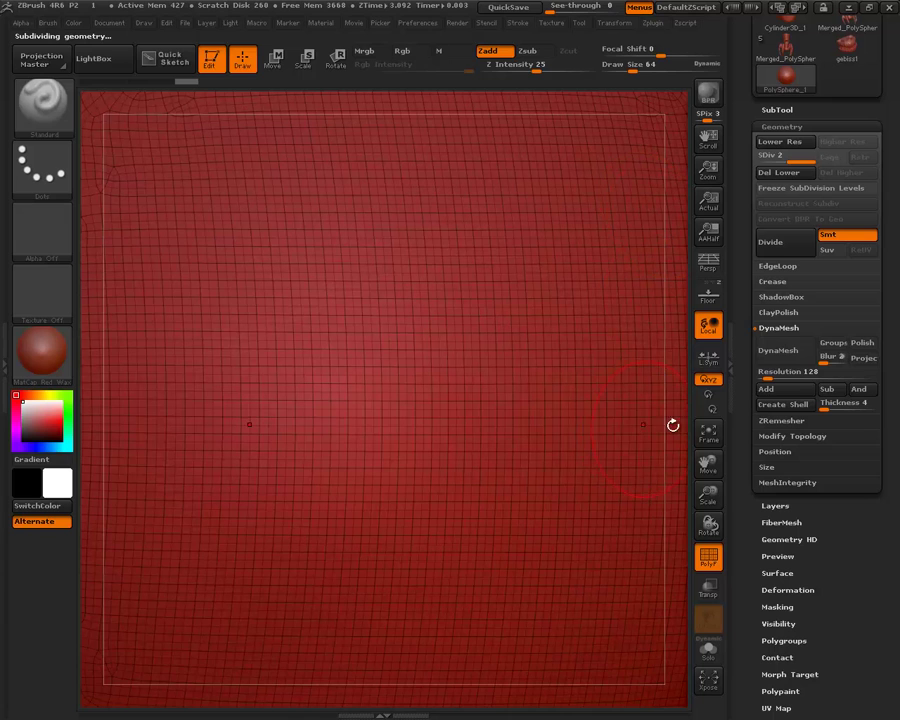
pyautogui.moveTo(676, 421)
pyautogui.mouseDown()
pyautogui.moveTo(660, 284)
pyautogui.moveTo(577, 303)
pyautogui.mouseUp()
pyautogui.hotkey('shift', 'f')
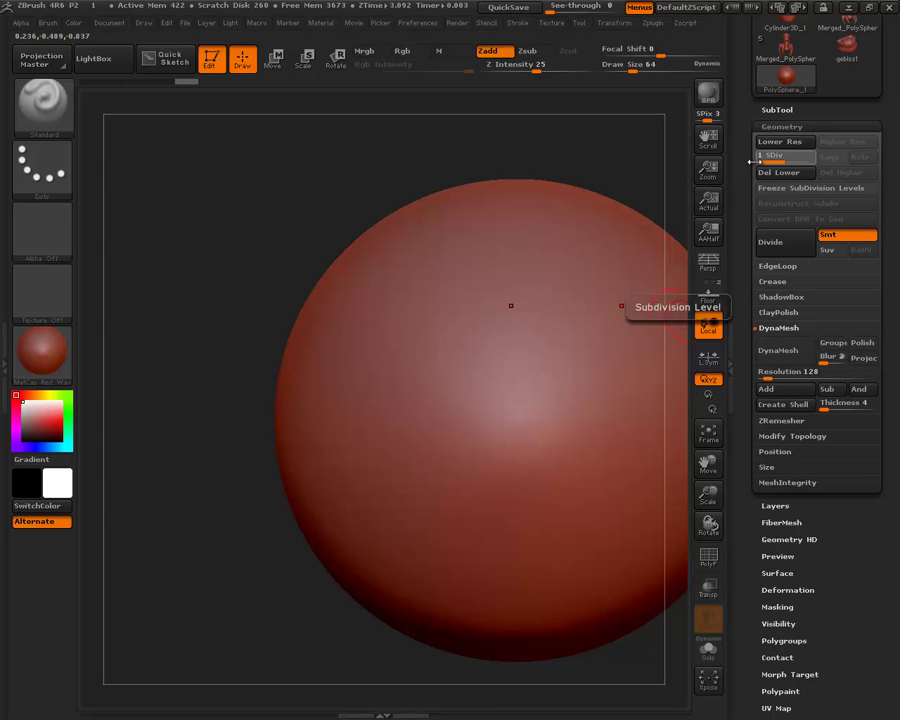
pyautogui.moveTo(814, 157); pyautogui.dragTo(806, 158)
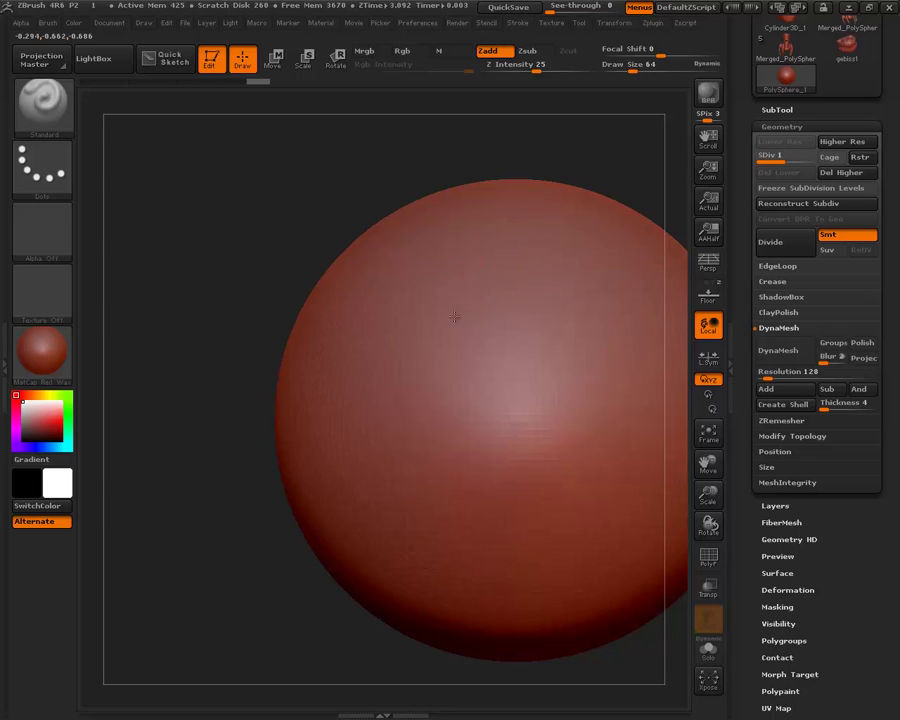
# Sculpt a diagonal crease down the left side, subdivide to SDiv 3, and smooth it.
pyautogui.moveTo(454, 316); pyautogui.dragTo(380, 515)
pyautogui.moveTo(465, 262)
pyautogui.mouseDown()
pyautogui.moveTo(385, 520)
pyautogui.moveTo(484, 256)
pyautogui.mouseUp()
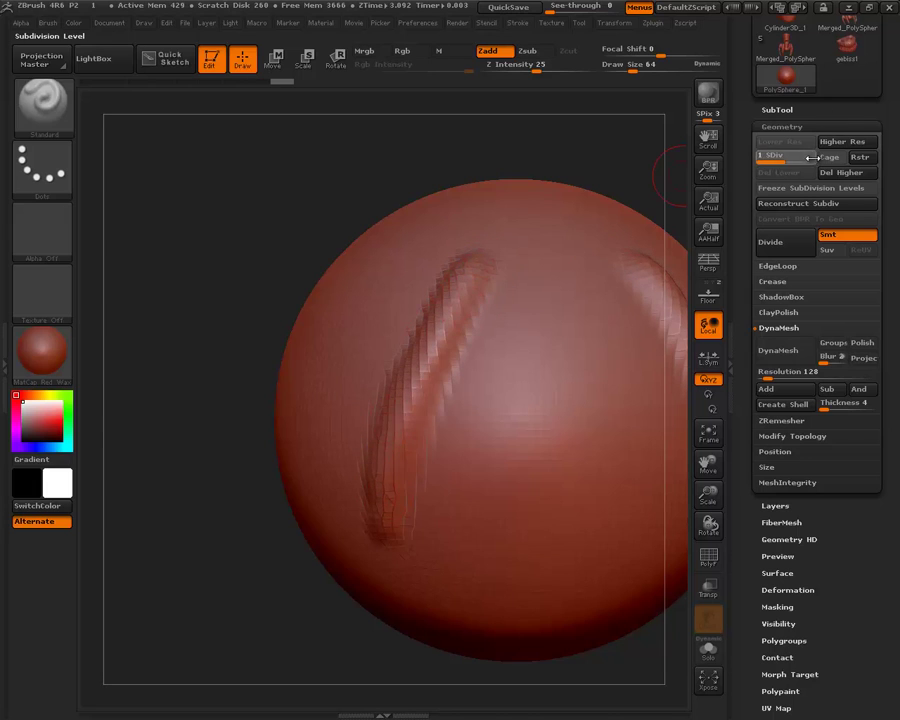
pyautogui.hotkey('ctrl', 'd')
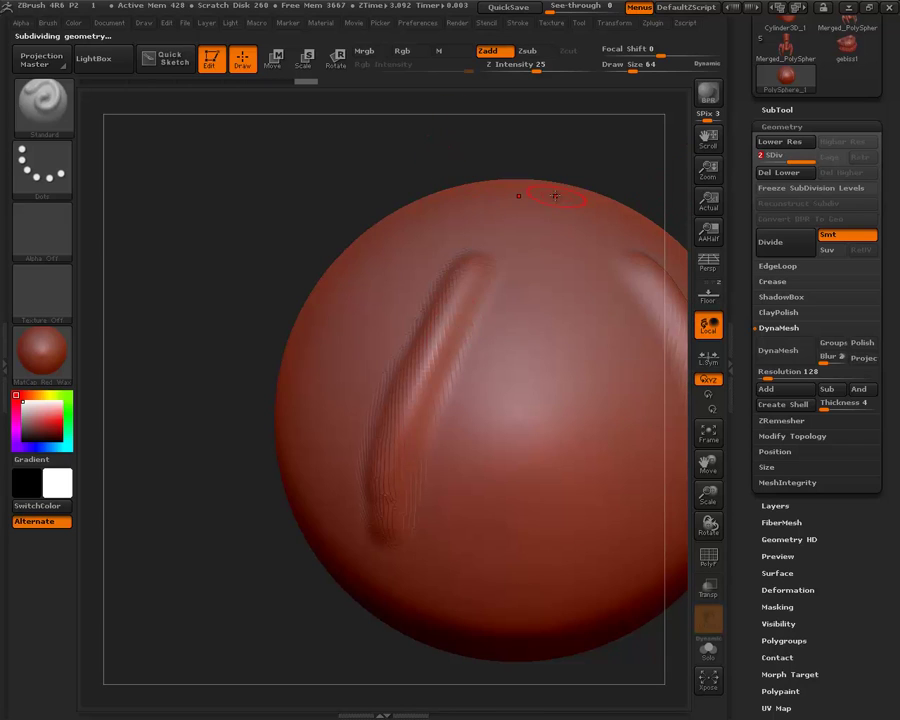
pyautogui.hotkey('ctrl', 'd')
pyautogui.keyDown('shift'); pyautogui.moveTo(450, 284); pyautogui.dragTo(382, 472); pyautogui.keyUp('shift')
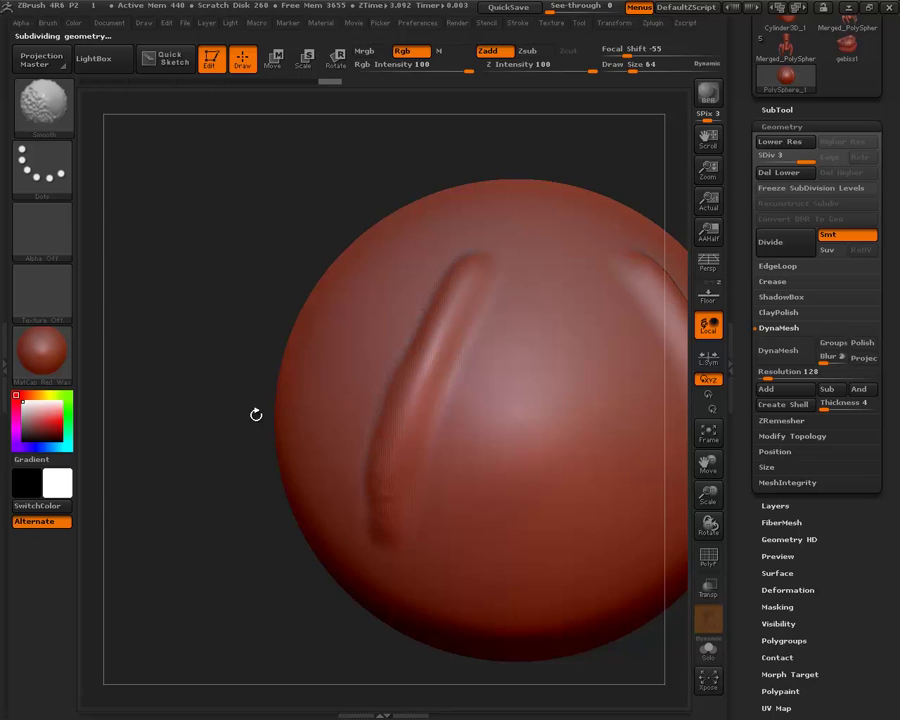
pyautogui.moveTo(210, 377); pyautogui.dragTo(227, 388)
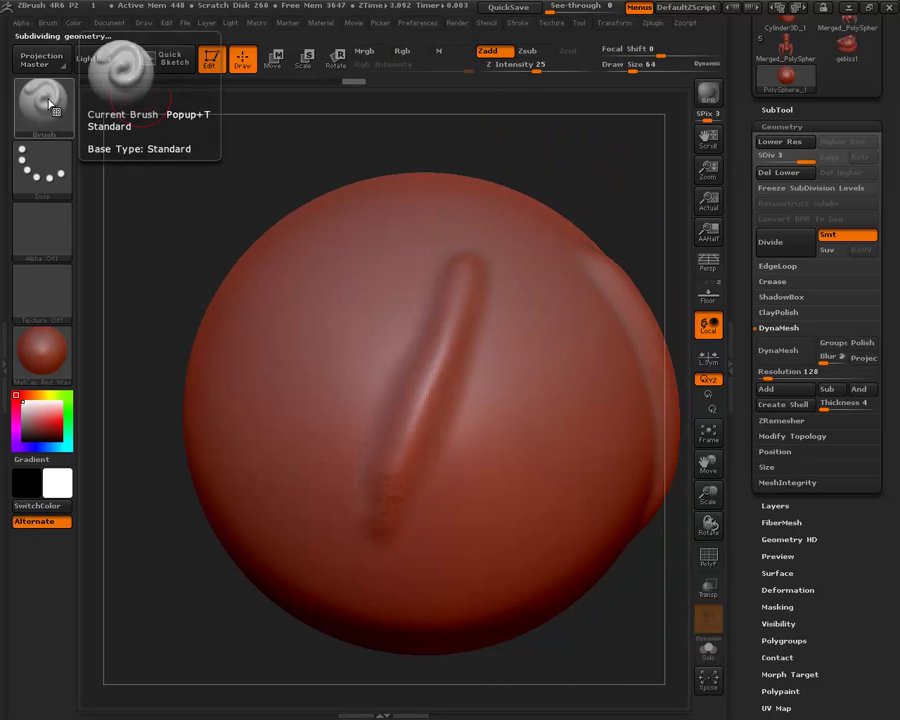
# With the Move brush at Draw Size 181, pull a tall spike up from the sphere's upper right.
pyautogui.press('b')
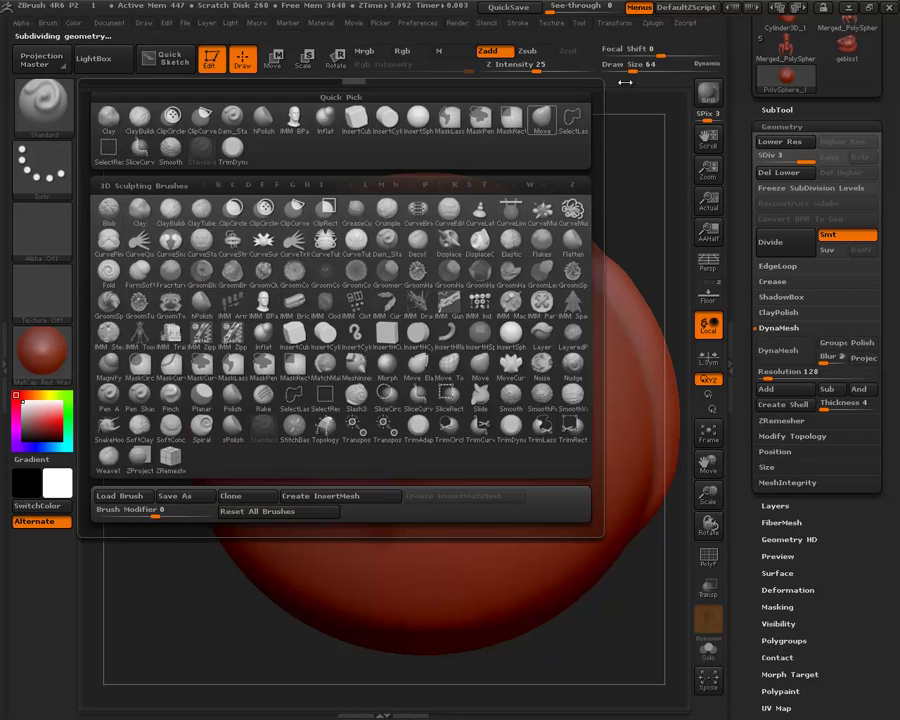
pyautogui.press('m')
pyautogui.press('v')
pyautogui.moveTo(615, 66); pyautogui.dragTo(653, 66)
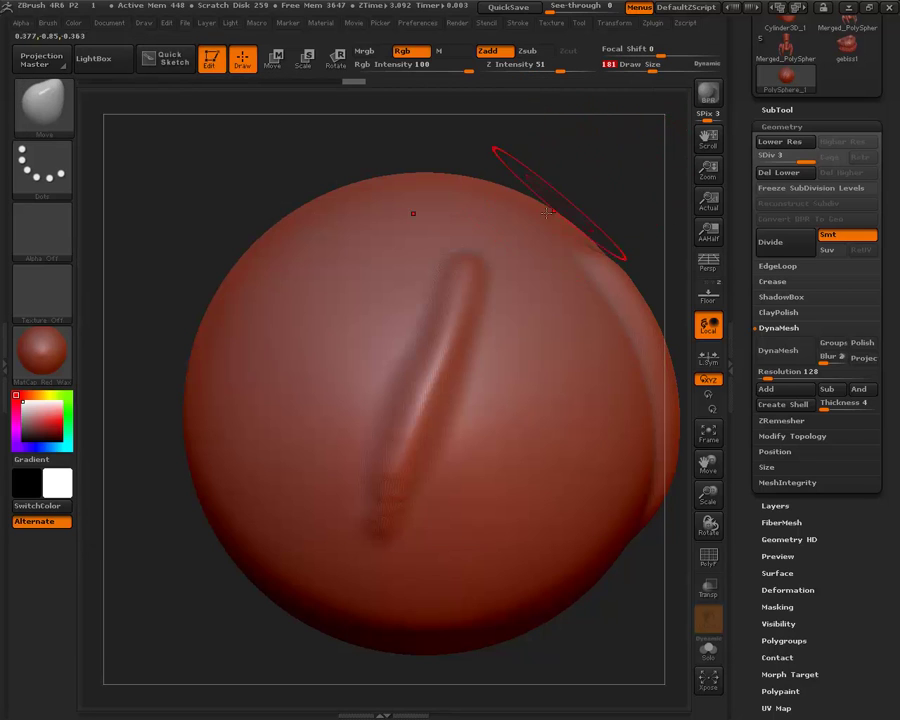
pyautogui.moveTo(532, 225)
pyautogui.mouseDown()
pyautogui.moveTo(555, 100)
pyautogui.moveTo(596, 30)
pyautogui.mouseUp()
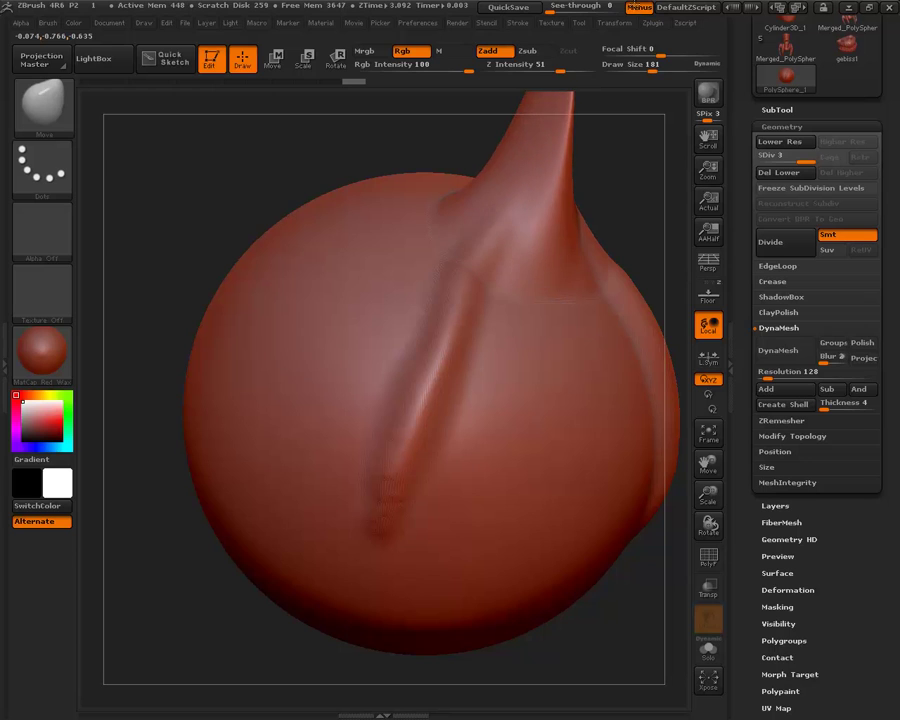
pyautogui.hotkey('shift', 'f')
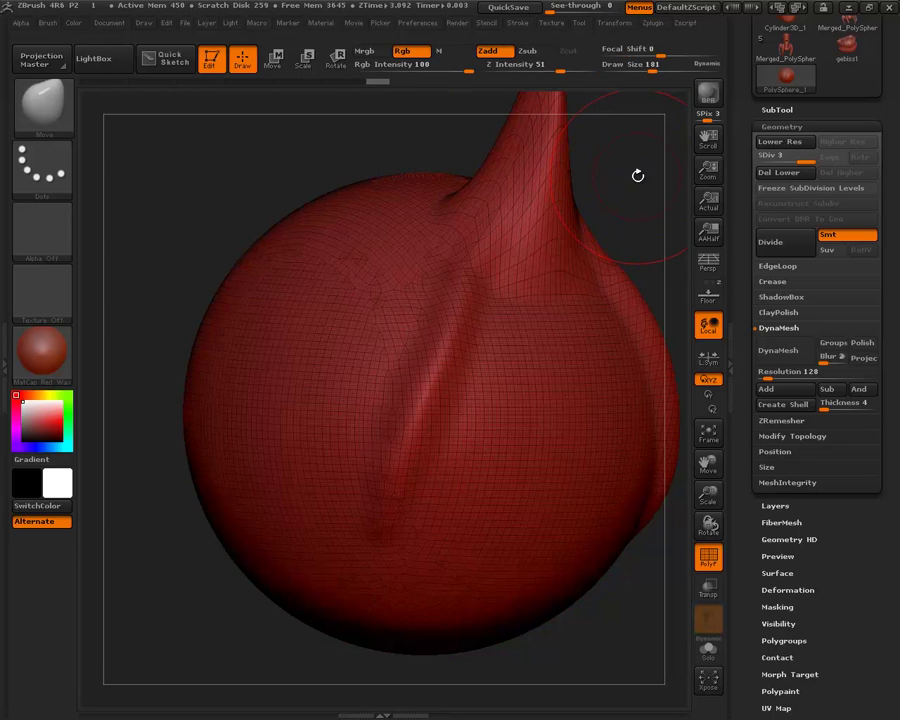
pyautogui.keyDown('alt'); pyautogui.moveTo(598, 232); pyautogui.dragTo(597, 282); pyautogui.keyUp('alt')
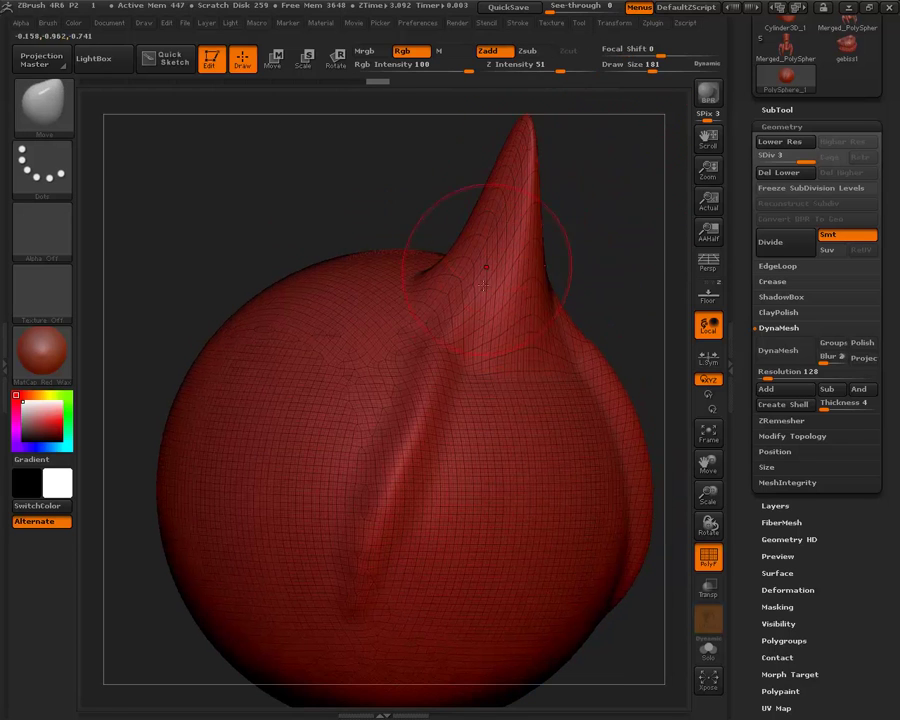
pyautogui.moveTo(890, 105); pyautogui.dragTo(890, 149)
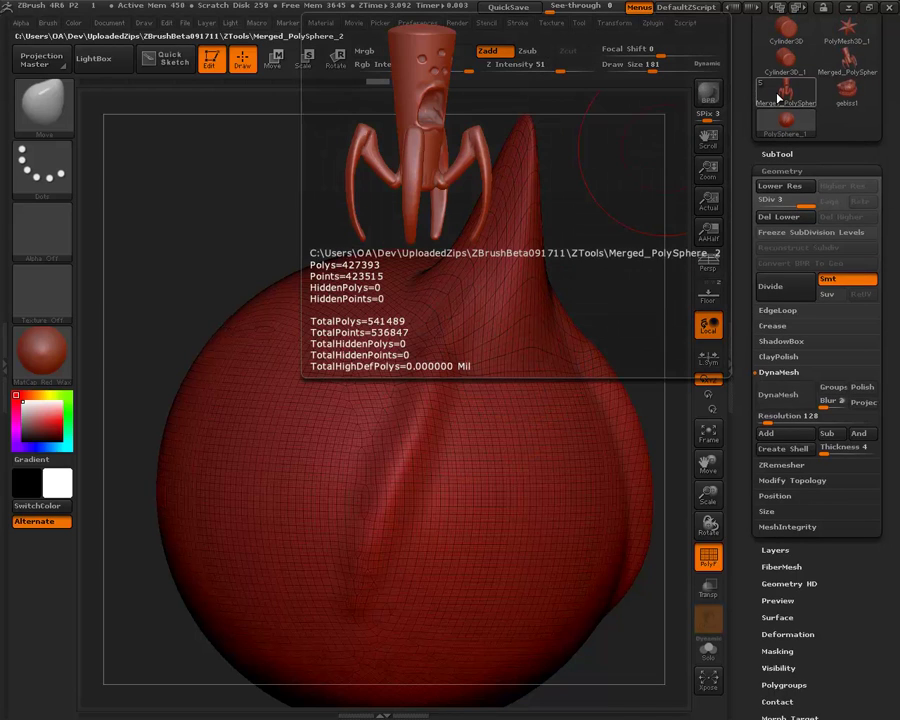
# Select Merged_PolySphere, frame the creature, and bring up Save Project naming 1.ZPR in lesson1.
pyautogui.click(778, 97)
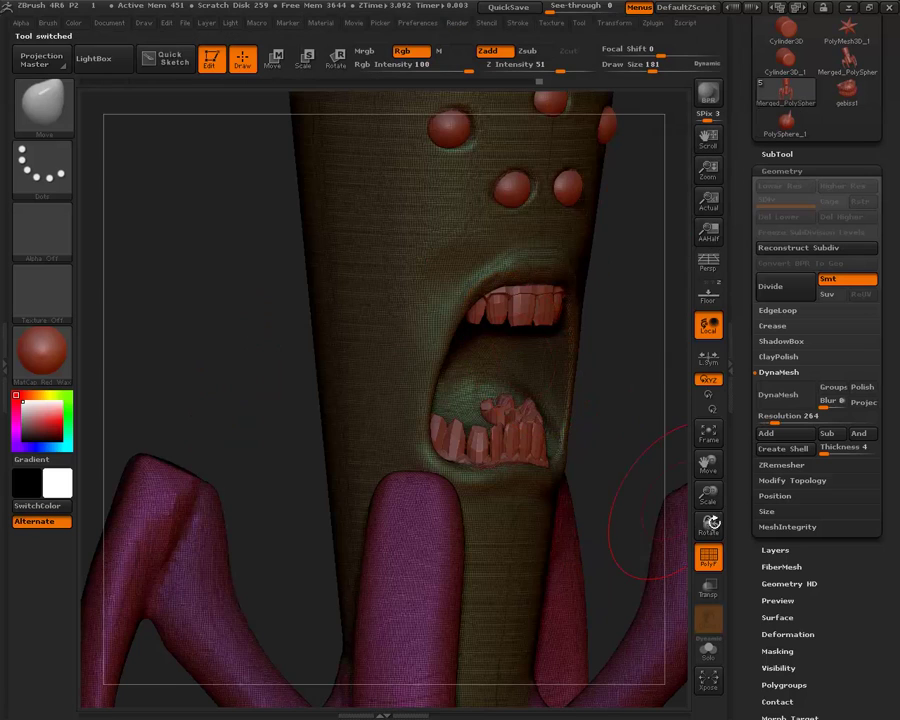
pyautogui.hotkey('shift', 'f')
pyautogui.moveTo(637, 396)
pyautogui.mouseDown()
pyautogui.moveTo(596, 262)
pyautogui.moveTo(585, 256)
pyautogui.moveTo(609, 239)
pyautogui.mouseUp()
pyautogui.press('f')
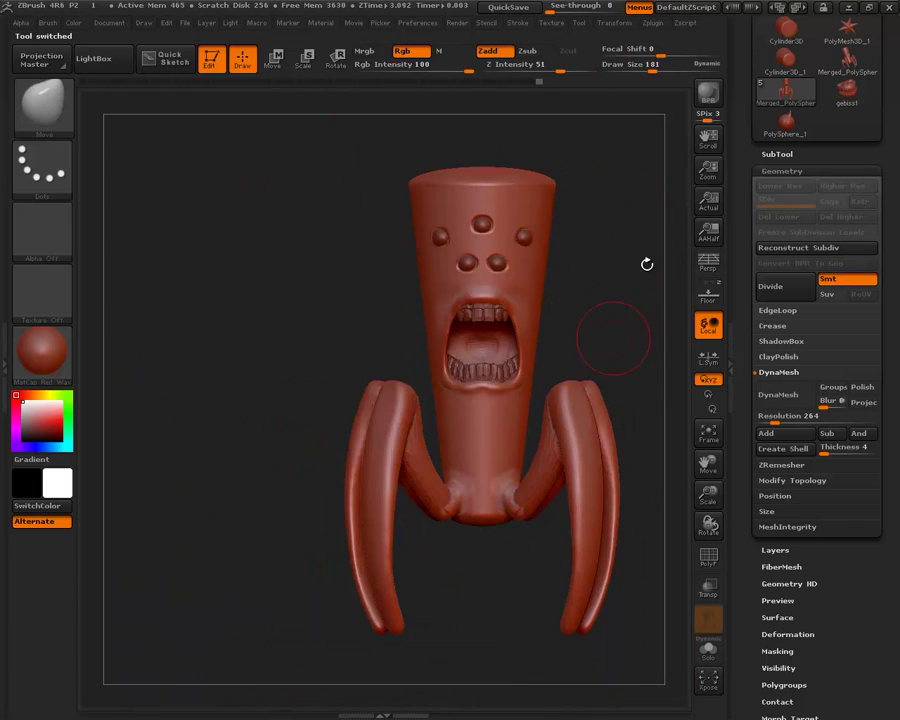
pyautogui.keyDown('alt'); pyautogui.moveTo(635, 285); pyautogui.dragTo(558, 246); pyautogui.keyUp('alt')
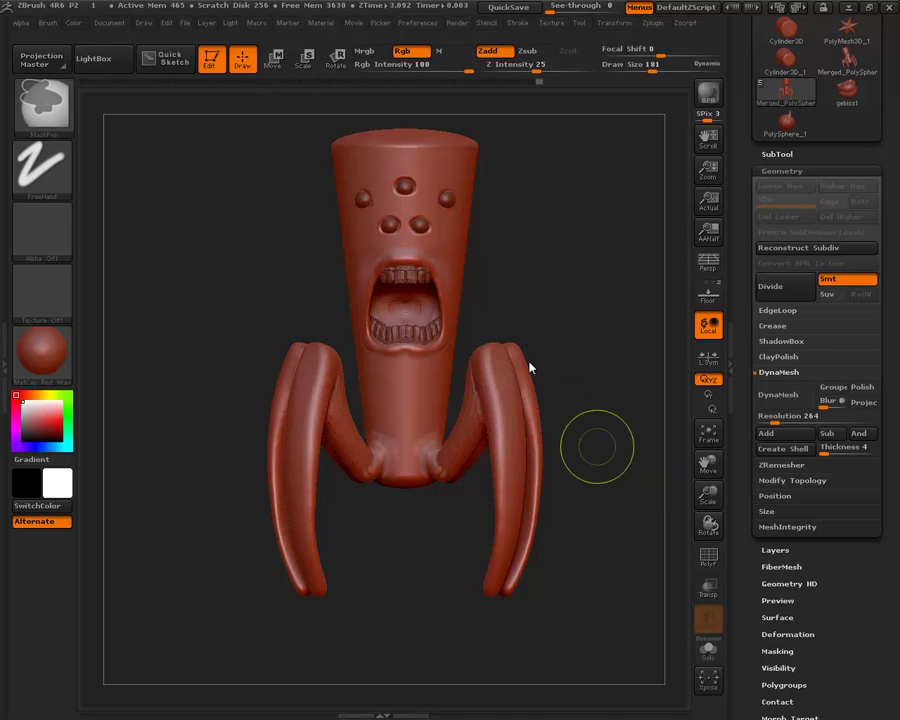
pyautogui.hotkey('ctrl', 's')
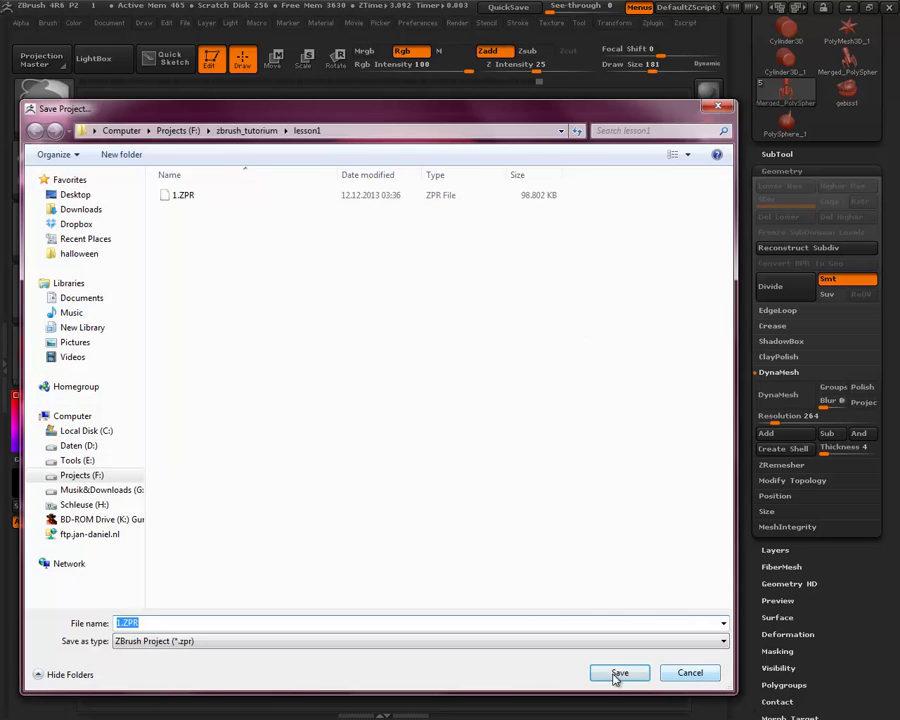
# Save the project, replacing 1.ZPR, then zoom in on the mouth and legs with Polyframe on.
pyautogui.click(618, 674)
pyautogui.click(497, 357)
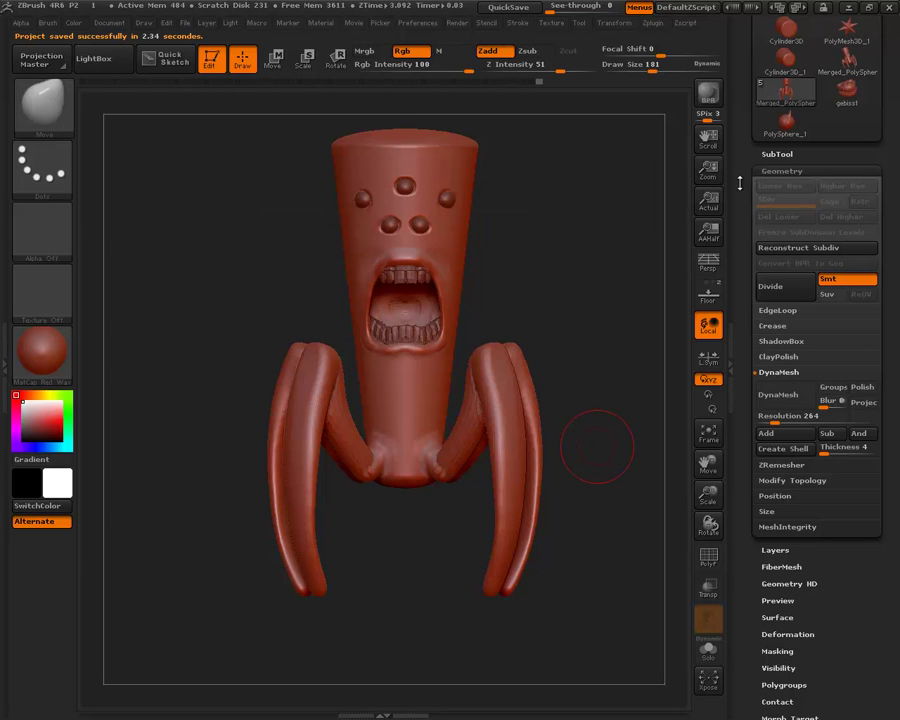
pyautogui.keyDown('alt'); pyautogui.moveTo(599, 416); pyautogui.dragTo(466, 215); pyautogui.keyUp('alt')
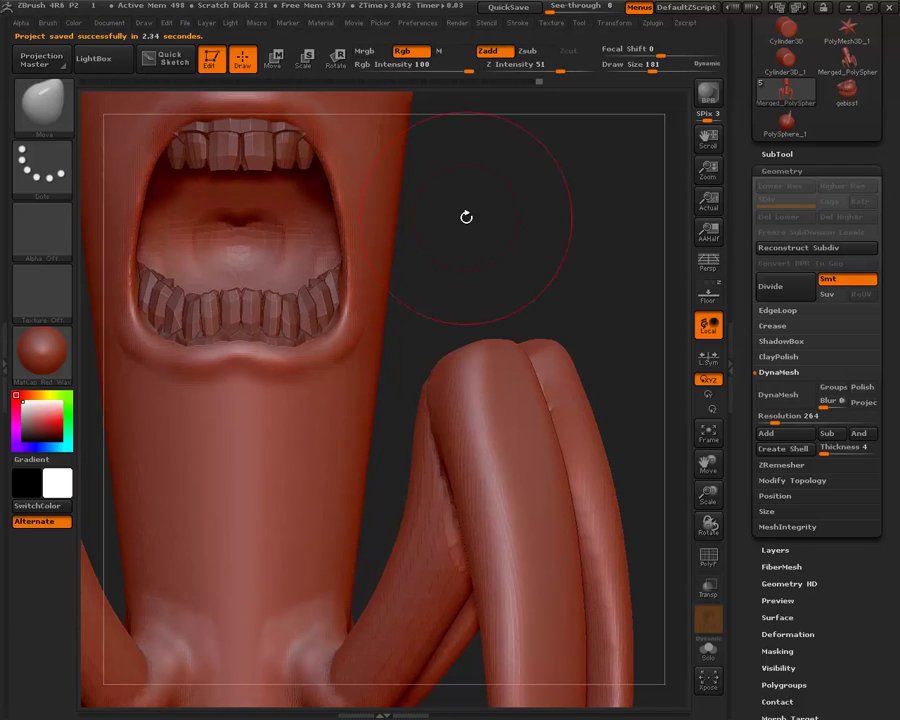
pyautogui.press('shift')
pyautogui.hotkey('shift', 'f')
pyautogui.moveTo(571, 229)
pyautogui.mouseDown()
pyautogui.moveTo(512, 231)
pyautogui.moveTo(458, 200)
pyautogui.moveTo(348, 270)
pyautogui.moveTo(315, 324)
pyautogui.moveTo(532, 221)
pyautogui.mouseUp()
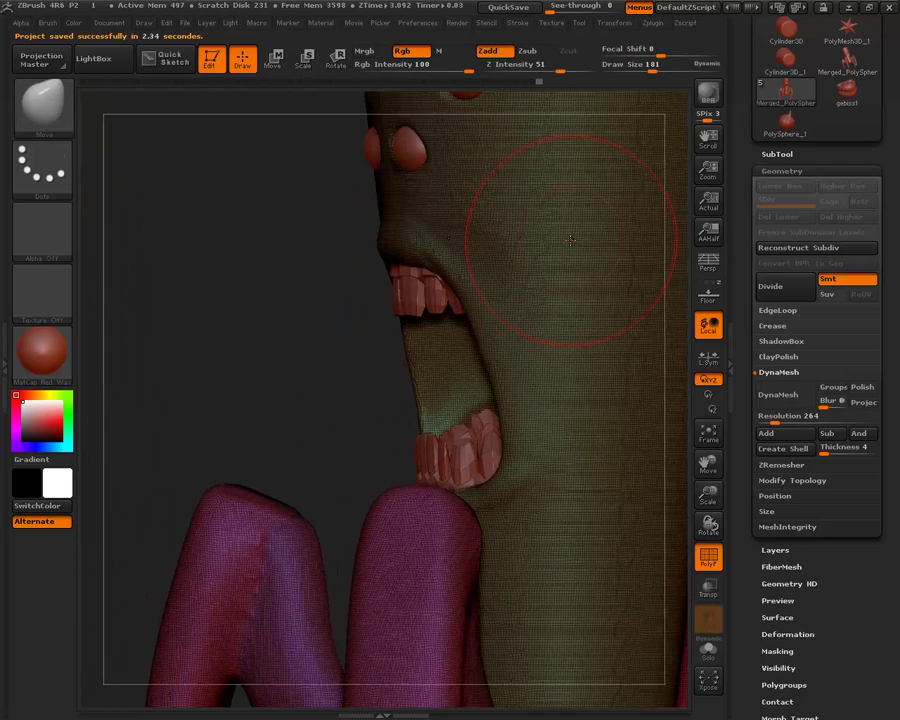
# Subdivide the creature to SDiv 2 and zoom in on the lower teeth and lip.
pyautogui.press('ctrl')
pyautogui.hotkey('shift', 'f')
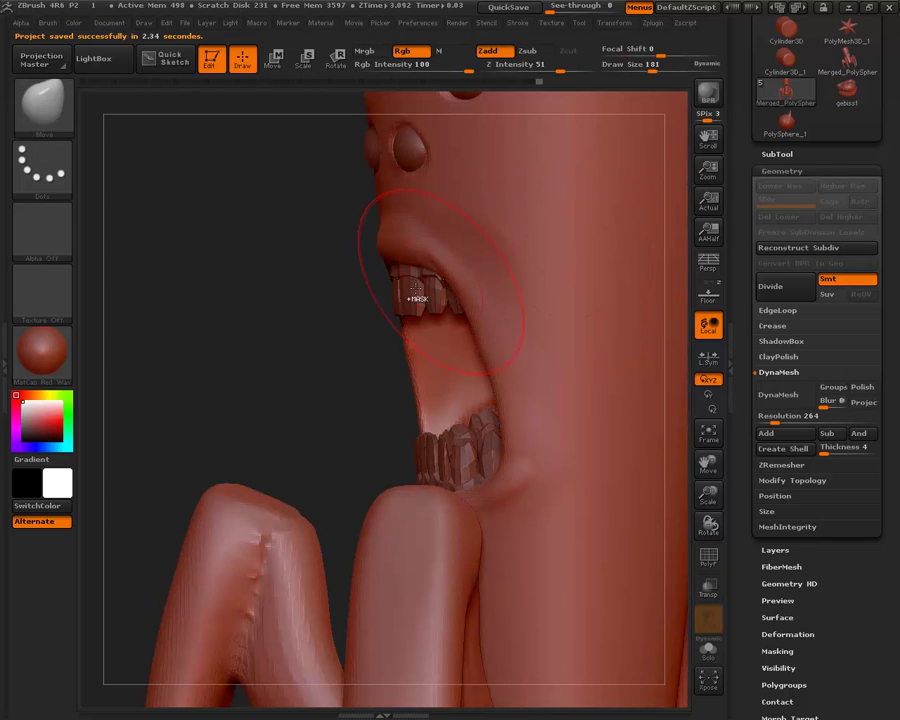
pyautogui.hotkey('ctrl', 'd')
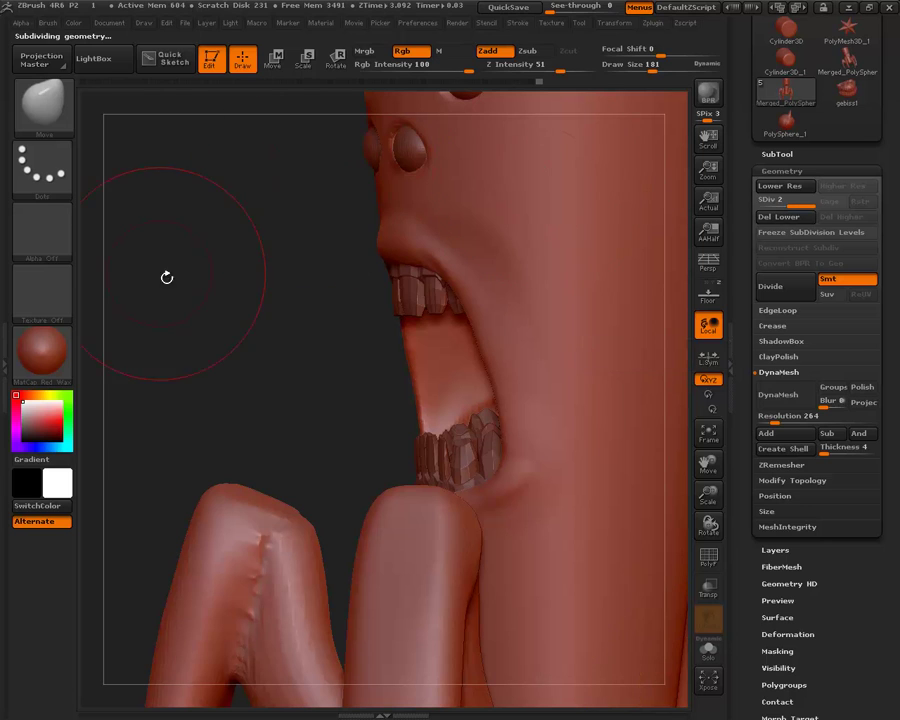
pyautogui.keyDown('alt'); pyautogui.moveTo(189, 349); pyautogui.dragTo(186, 354); pyautogui.keyUp('alt')
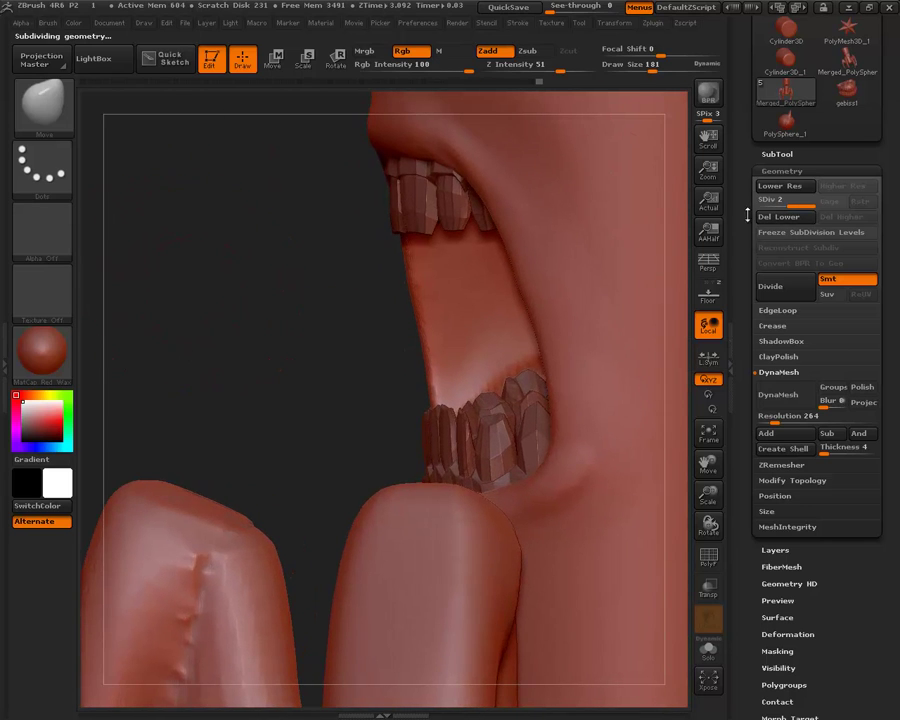
pyautogui.moveTo(272, 234); pyautogui.dragTo(157, 327)
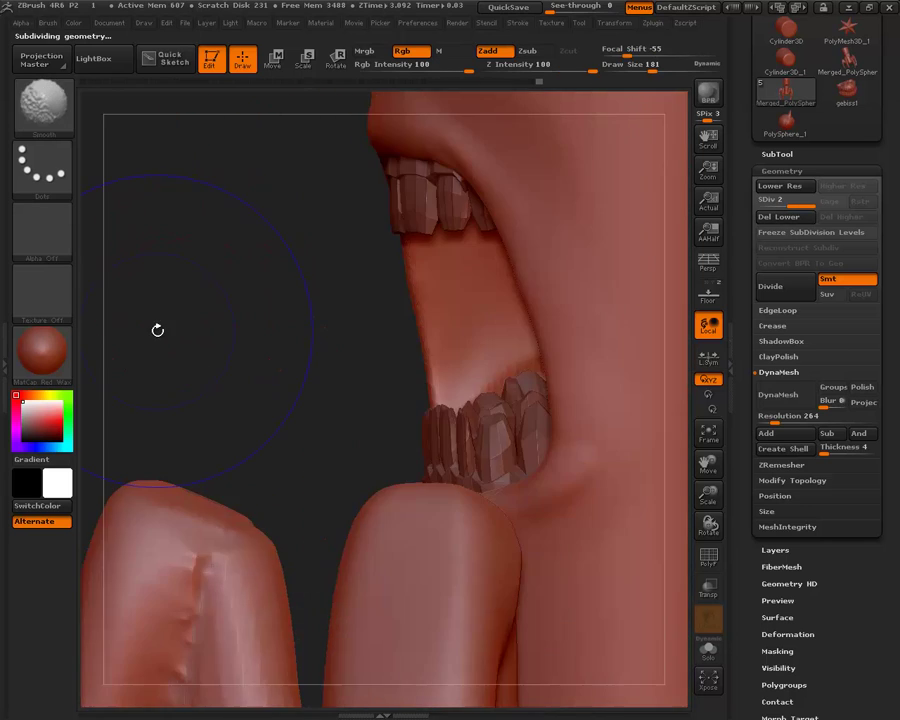
pyautogui.hotkey('shift', 'f')
pyautogui.keyDown('alt'); pyautogui.moveTo(217, 358); pyautogui.dragTo(210, 380); pyautogui.keyUp('alt')
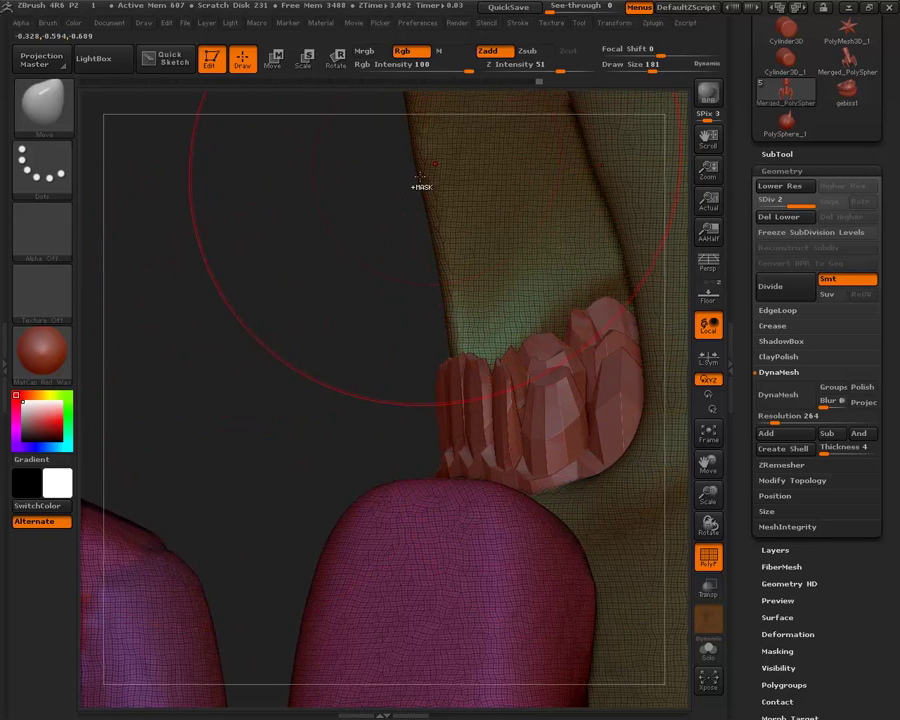
# Make Ctrl strokes around the head and rotate to show the teeth and mouth.
pyautogui.press('ctrl')
pyautogui.keyDown('ctrl'); pyautogui.moveTo(342, 40); pyautogui.dragTo(320, 182); pyautogui.keyUp('ctrl')
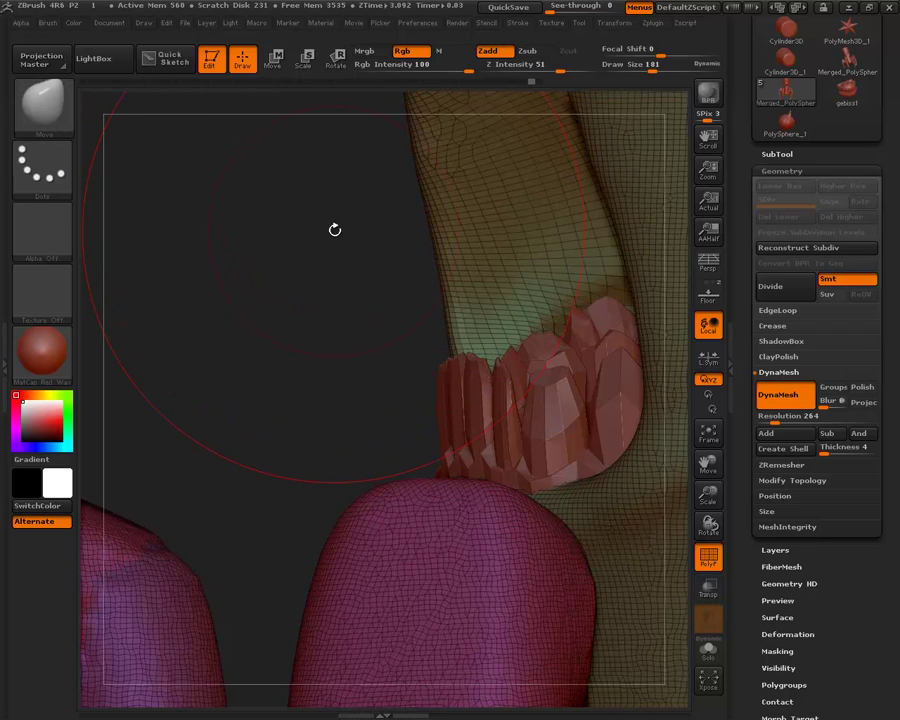
pyautogui.press('ctrl')
pyautogui.hotkey('ctrl', 'shift')
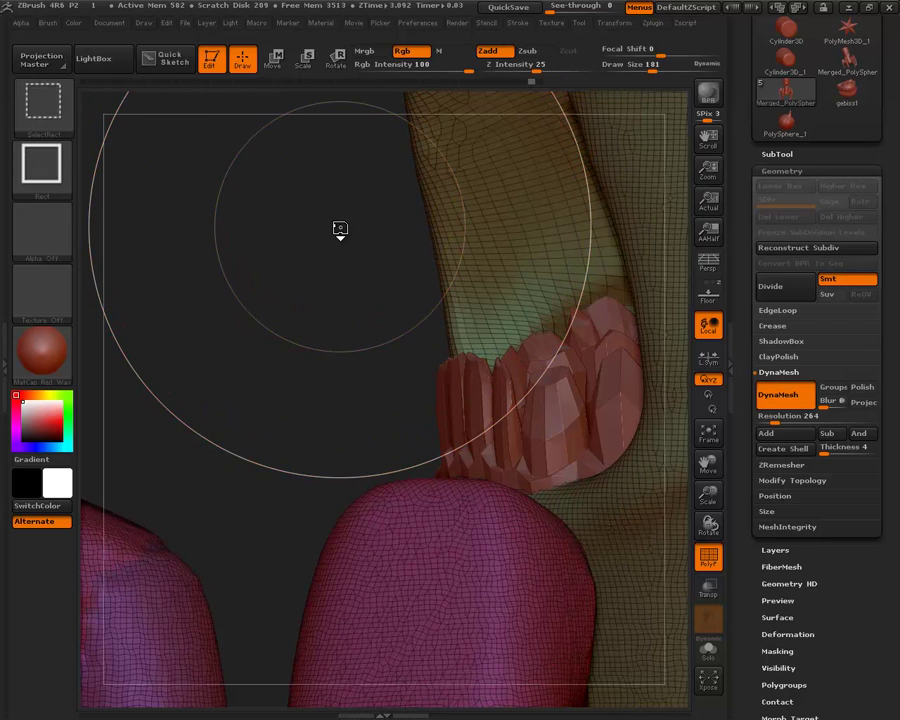
pyautogui.moveTo(377, 252); pyautogui.dragTo(622, 337)
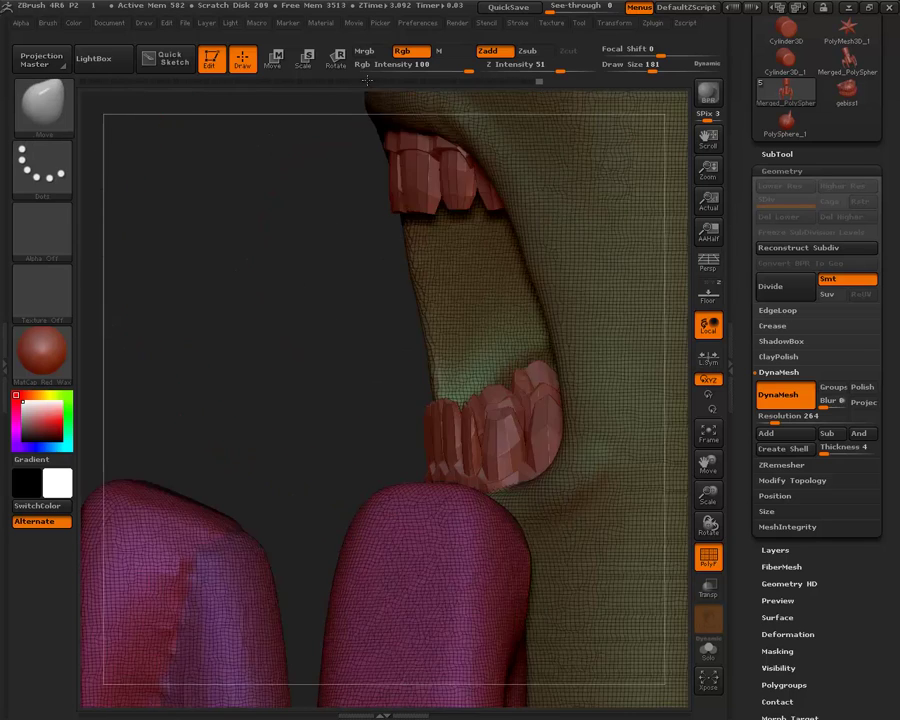
# Switch DynaMesh off, hide the wireframe, and frame the whole creature from the front.
pyautogui.click(788, 393)
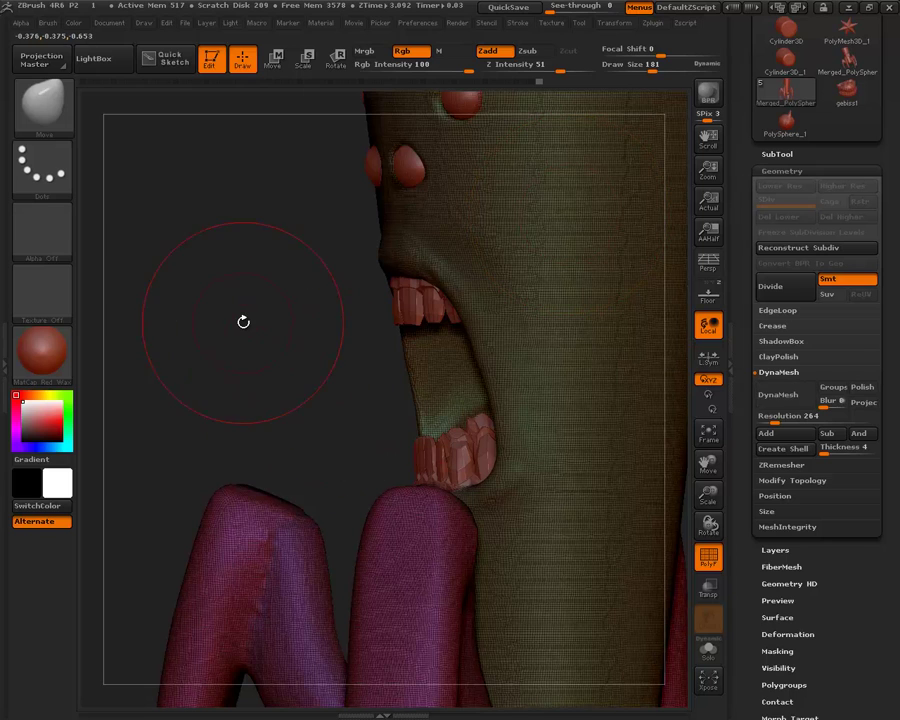
pyautogui.press('shift')
pyautogui.hotkey('shift', 'f')
pyautogui.moveTo(248, 326)
pyautogui.mouseDown()
pyautogui.moveTo(268, 338)
pyautogui.moveTo(601, 289)
pyautogui.moveTo(518, 275)
pyautogui.moveTo(669, 271)
pyautogui.moveTo(663, 209)
pyautogui.mouseUp()
pyautogui.press('f')
pyautogui.keyDown('alt'); pyautogui.moveTo(620, 168); pyautogui.dragTo(608, 154); pyautogui.keyUp('alt')
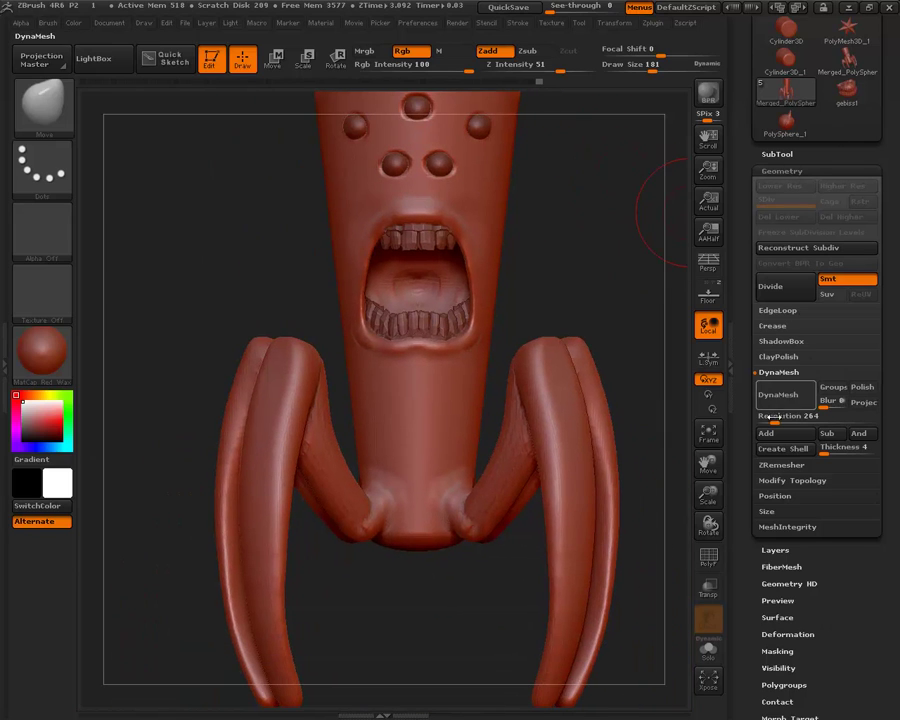
# Expand ZRemesher and set Target Polygons Count to 3.237.
pyautogui.click(779, 467)
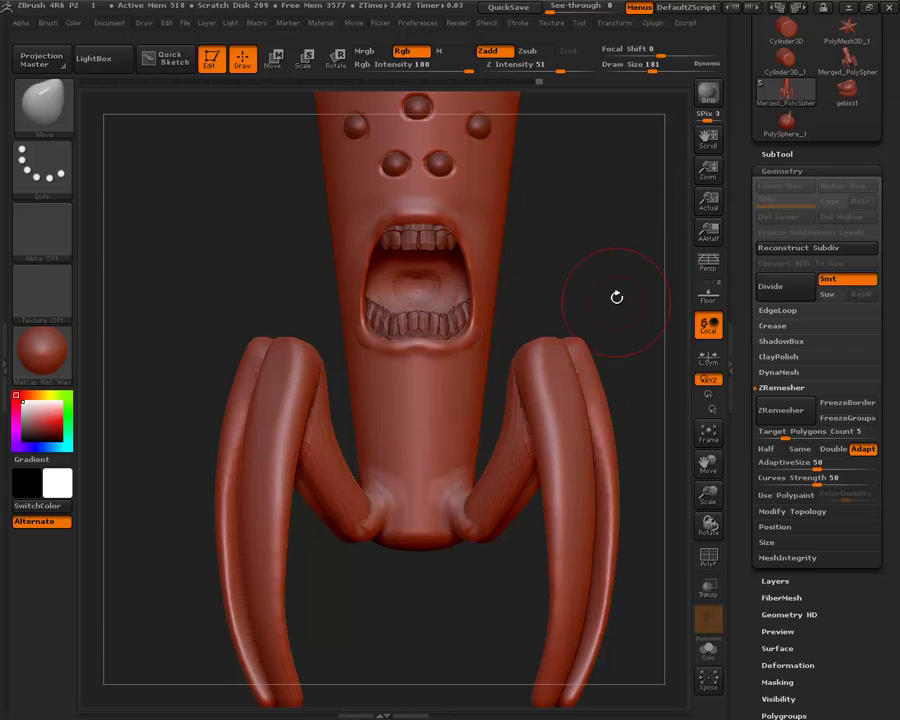
pyautogui.keyDown('alt'); pyautogui.moveTo(542, 314); pyautogui.dragTo(480, 358); pyautogui.keyUp('alt')
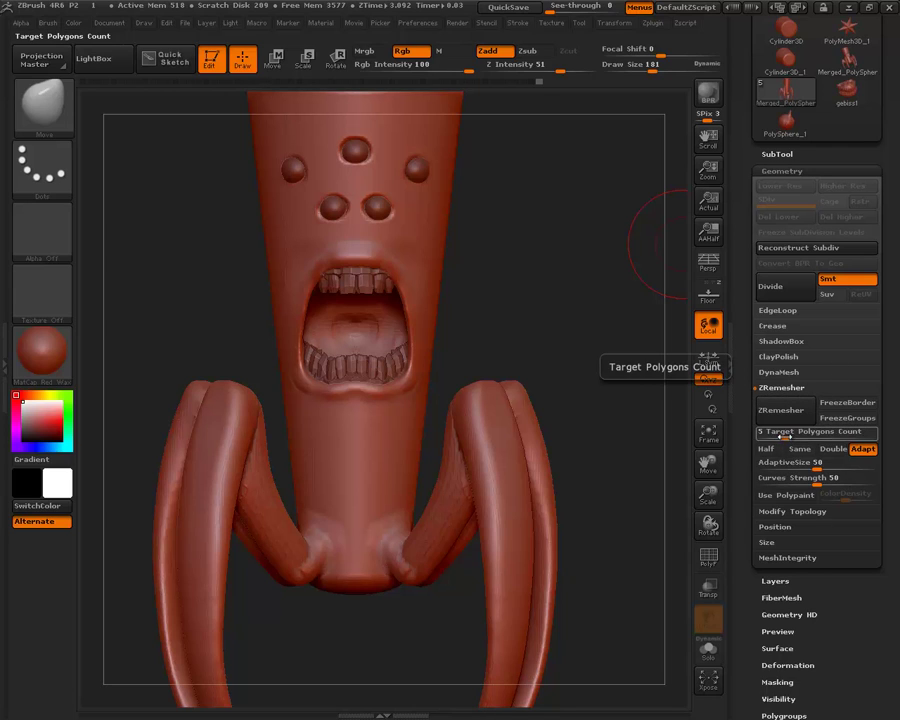
pyautogui.moveTo(785, 436); pyautogui.dragTo(777, 437)
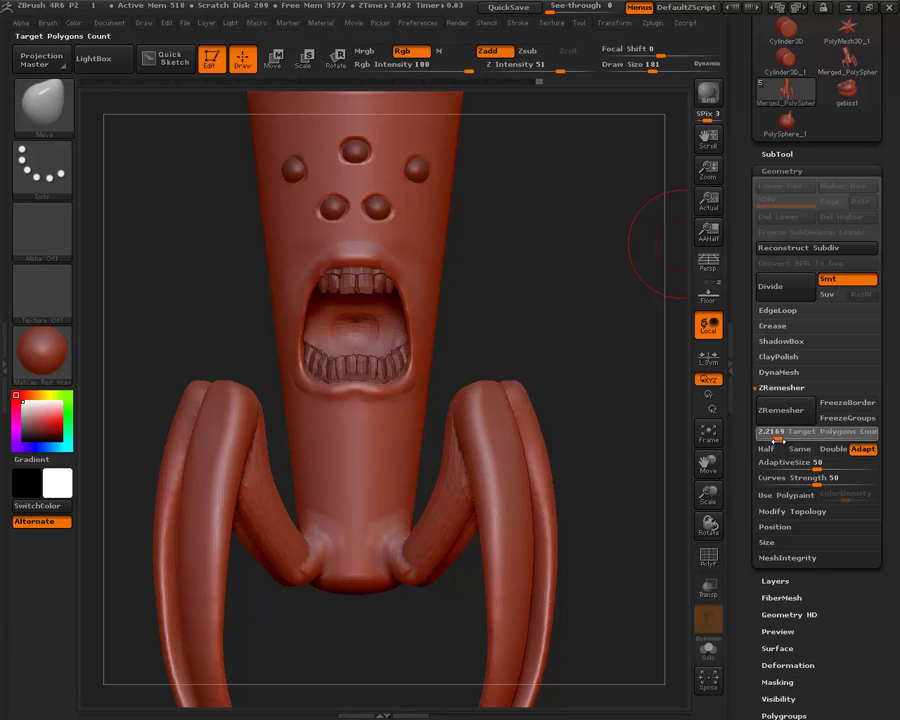
pyautogui.moveTo(777, 437); pyautogui.dragTo(780, 437)
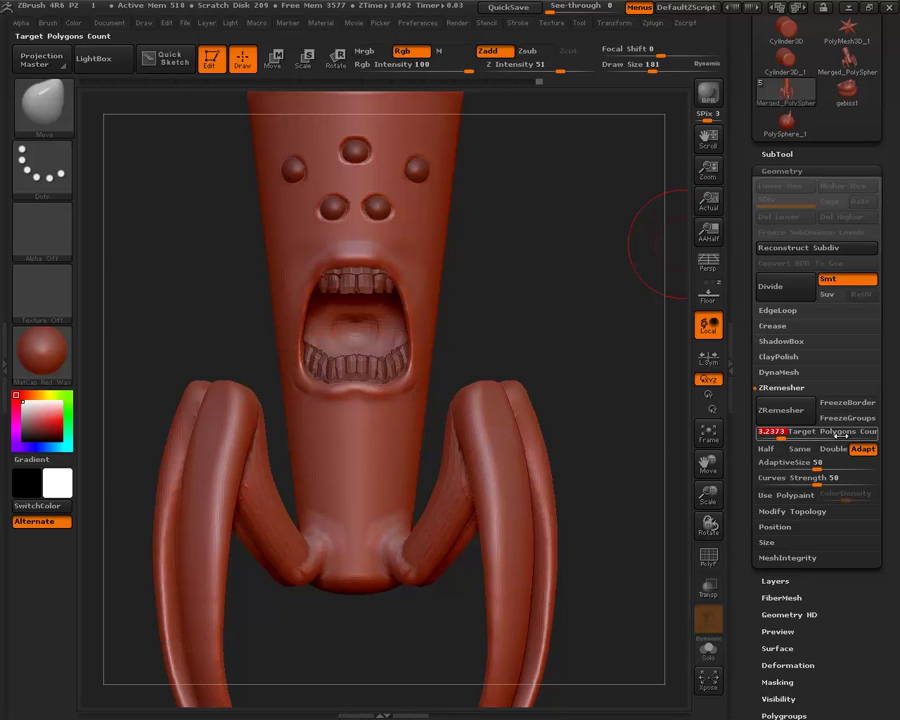
# Set AdaptiveSize to 30, toggling polypaint-driven density on and back off.
pyautogui.press('ctrl')
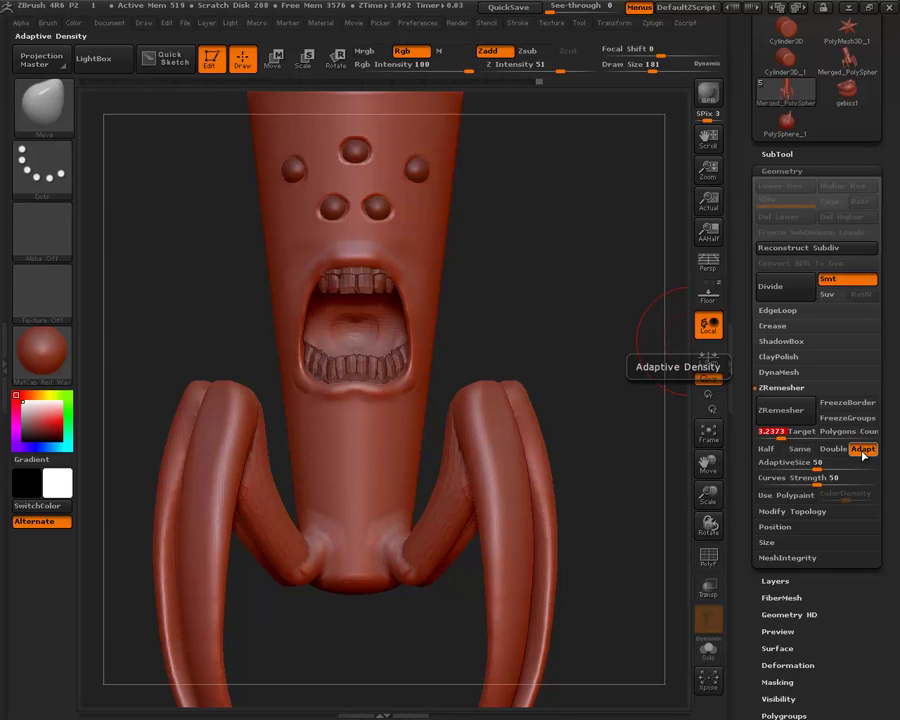
pyautogui.moveTo(807, 463)
pyautogui.mouseDown()
pyautogui.moveTo(830, 464)
pyautogui.moveTo(796, 466)
pyautogui.mouseUp()
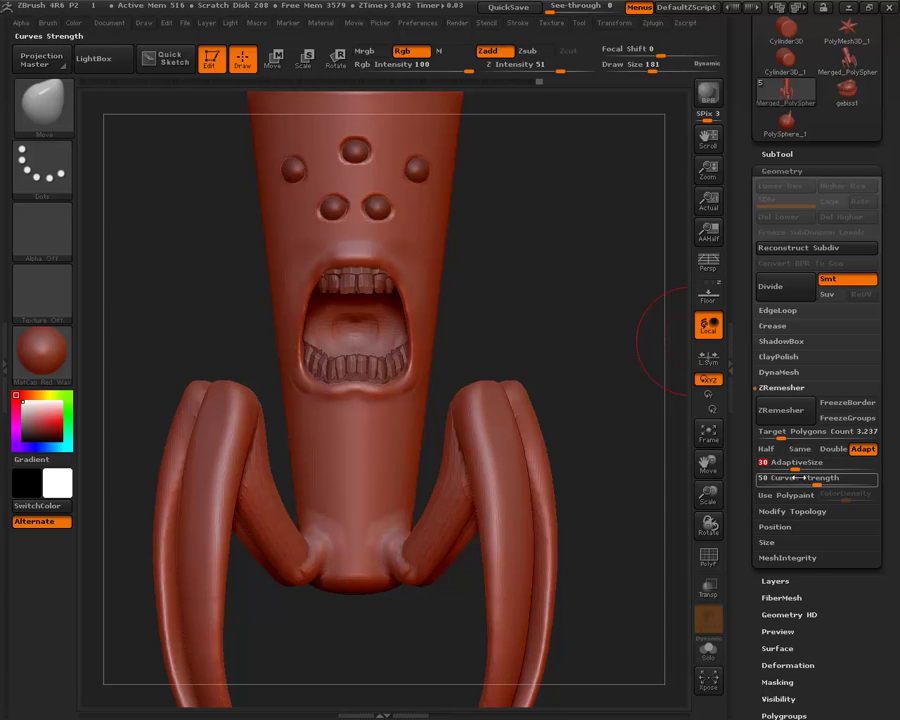
pyautogui.press('ctrl')
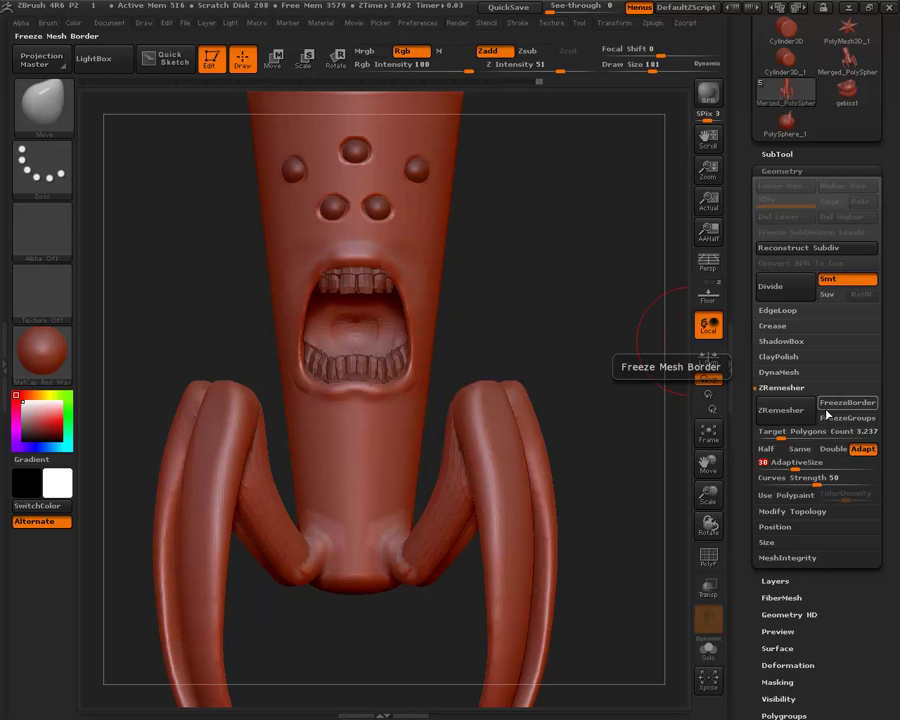
pyautogui.click(786, 497)
pyautogui.moveTo(548, 252); pyautogui.dragTo(562, 336)
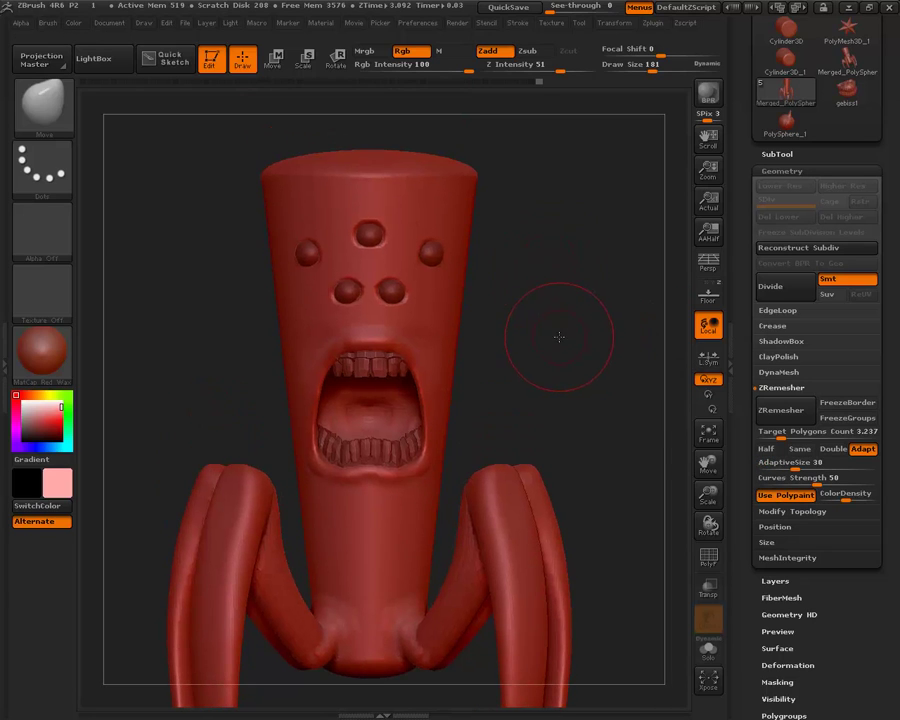
pyautogui.keyDown('alt'); pyautogui.moveTo(570, 286); pyautogui.dragTo(610, 300); pyautogui.keyUp('alt')
pyautogui.click(786, 497)
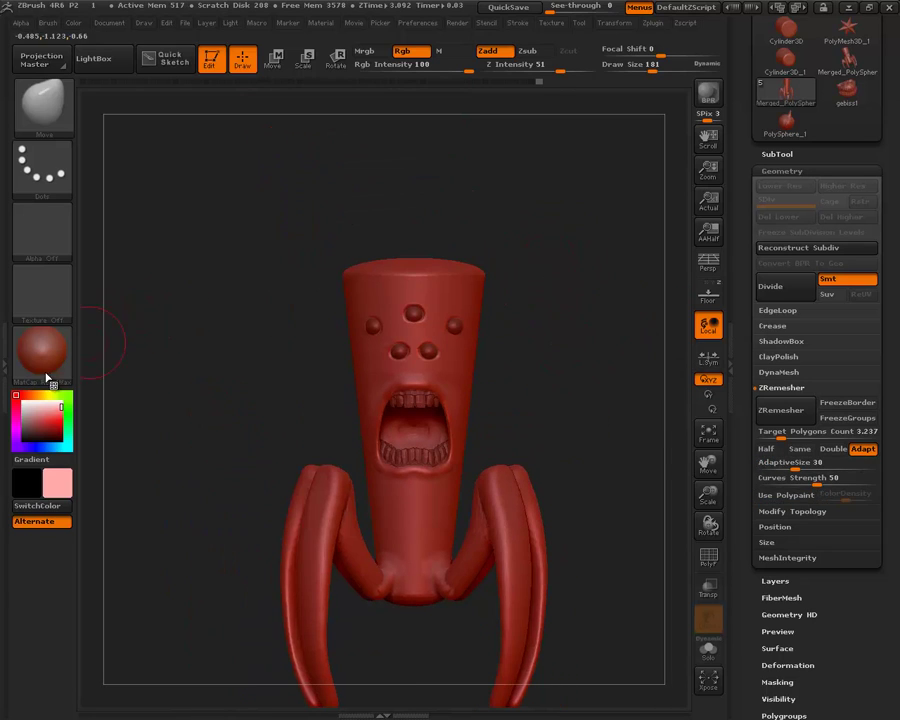
# Reset the secondary colour to white, zoom onto the face, and show the brush library.
pyautogui.click(14, 394)
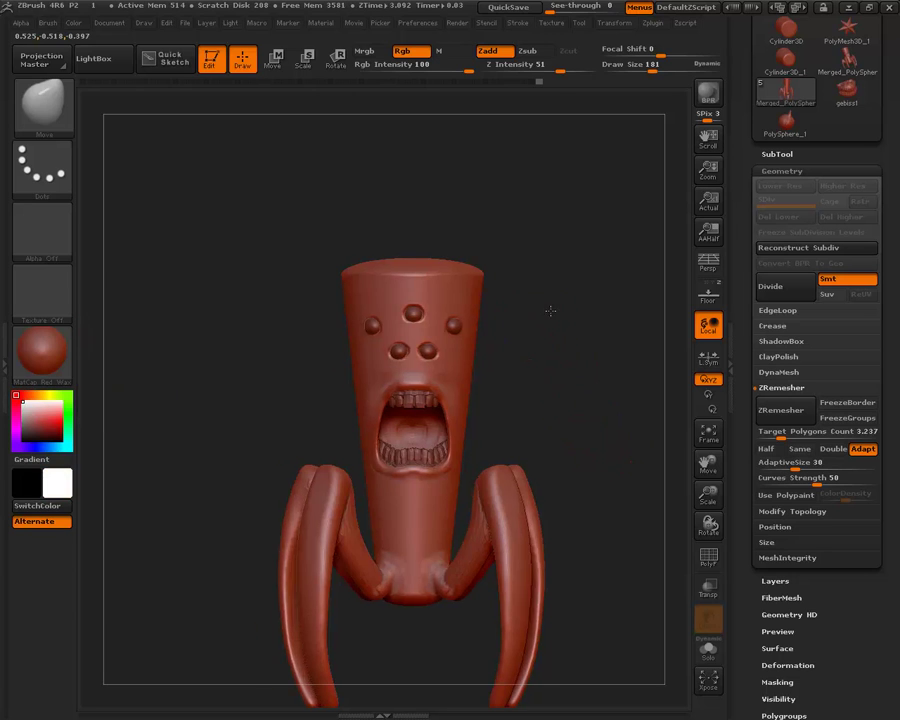
pyautogui.keyDown('alt'); pyautogui.moveTo(572, 345); pyautogui.dragTo(546, 237); pyautogui.keyUp('alt')
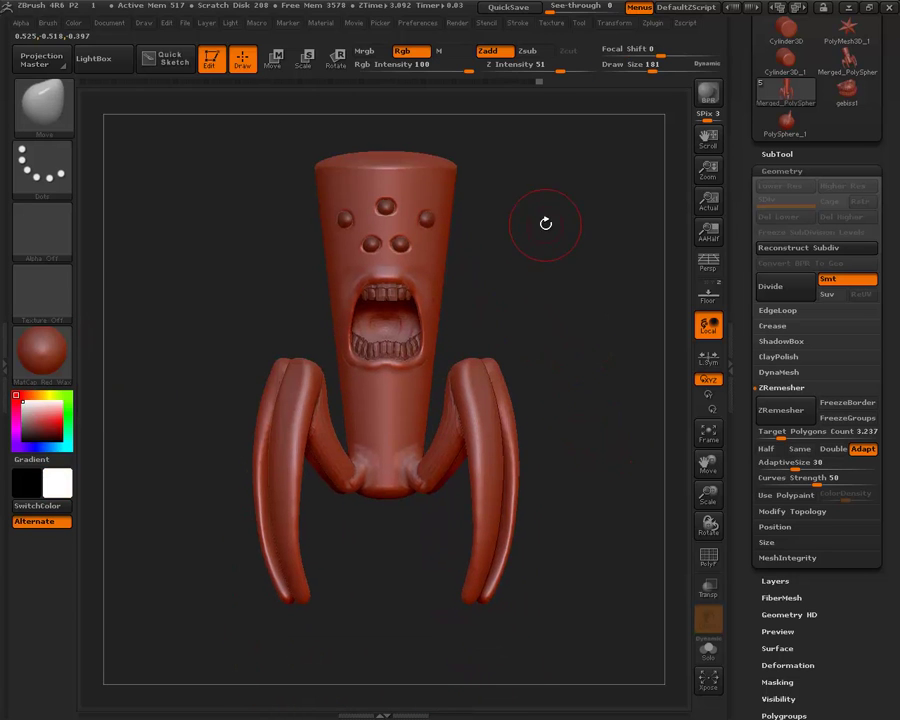
pyautogui.moveTo(538, 376)
pyautogui.keyDown('alt'); pyautogui.mouseDown()
pyautogui.moveTo(488, 215)
pyautogui.moveTo(629, 474)
pyautogui.moveTo(482, 240)
pyautogui.mouseUp(); pyautogui.keyUp('alt')
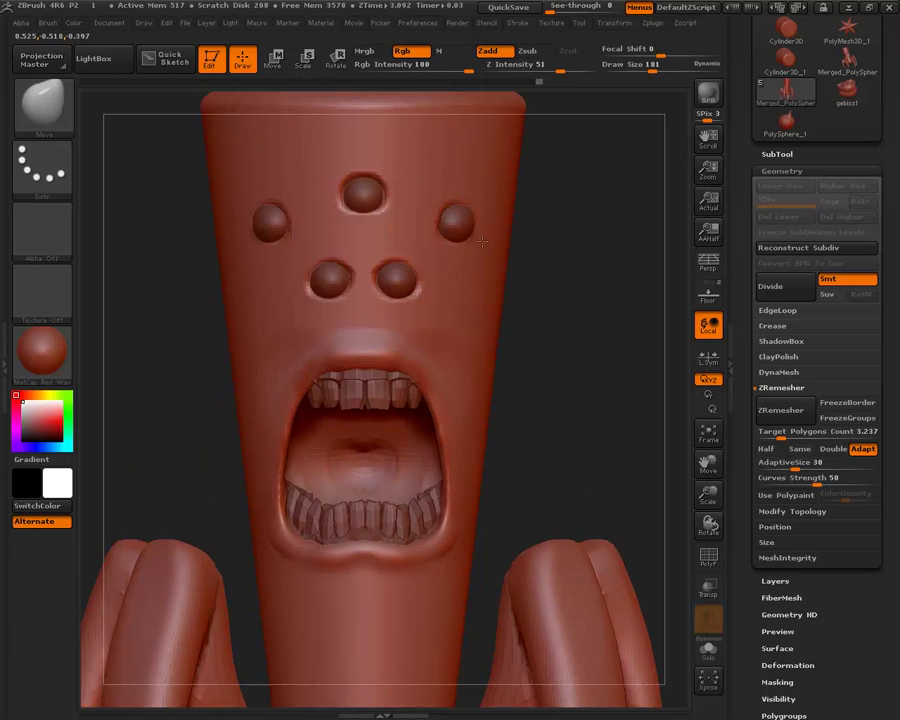
pyautogui.click(45, 100)
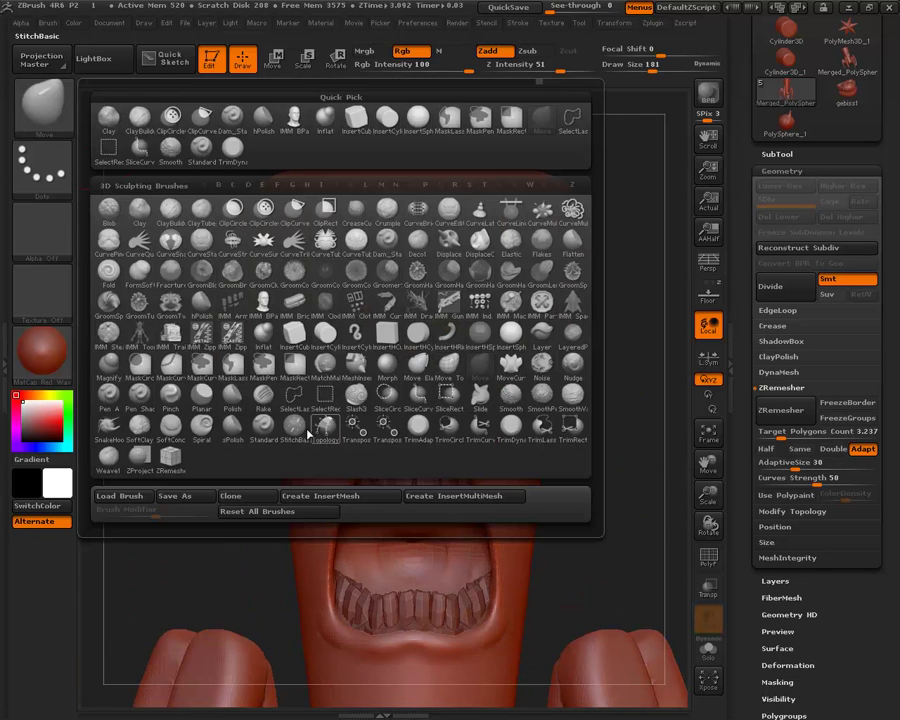
# Select the ZRemesherGuides brush at size 35 and draw a guide curve around the open mouth.
pyautogui.click(167, 462)
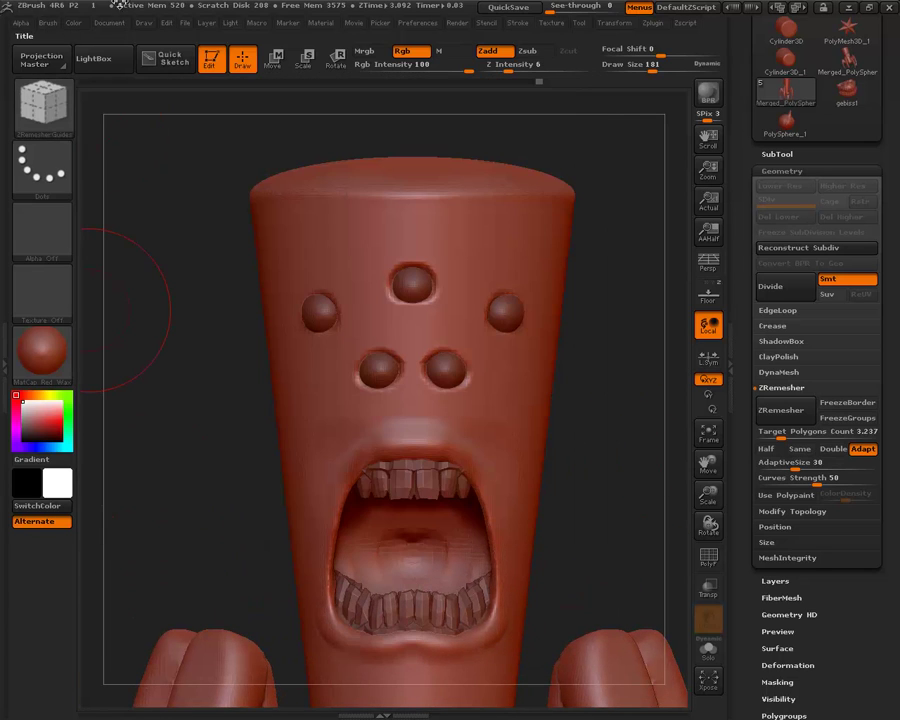
pyautogui.moveTo(653, 67); pyautogui.dragTo(622, 68)
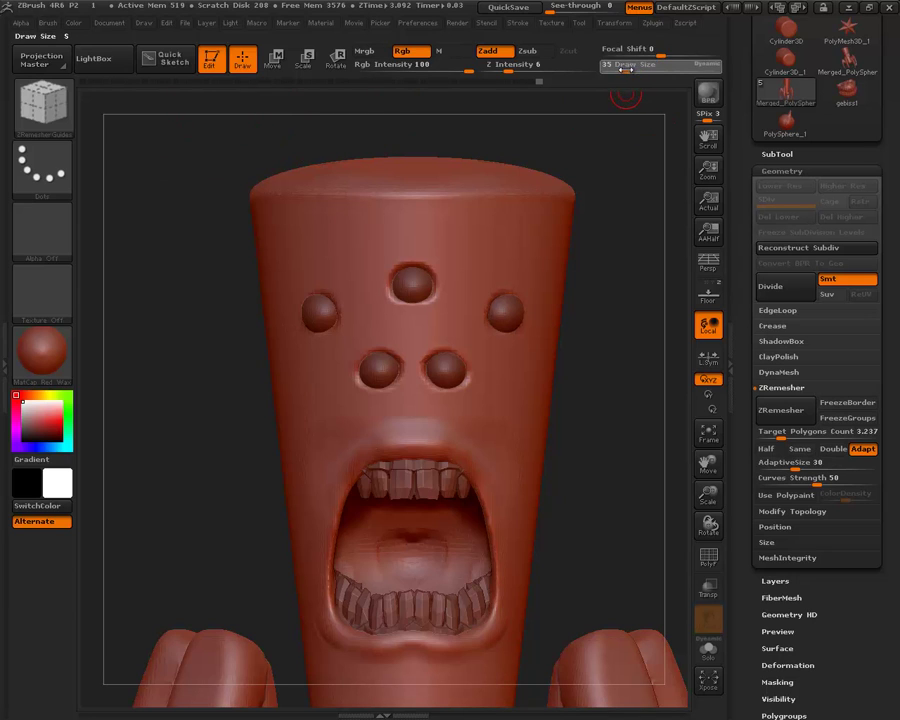
pyautogui.scroll(3, 646, 220)
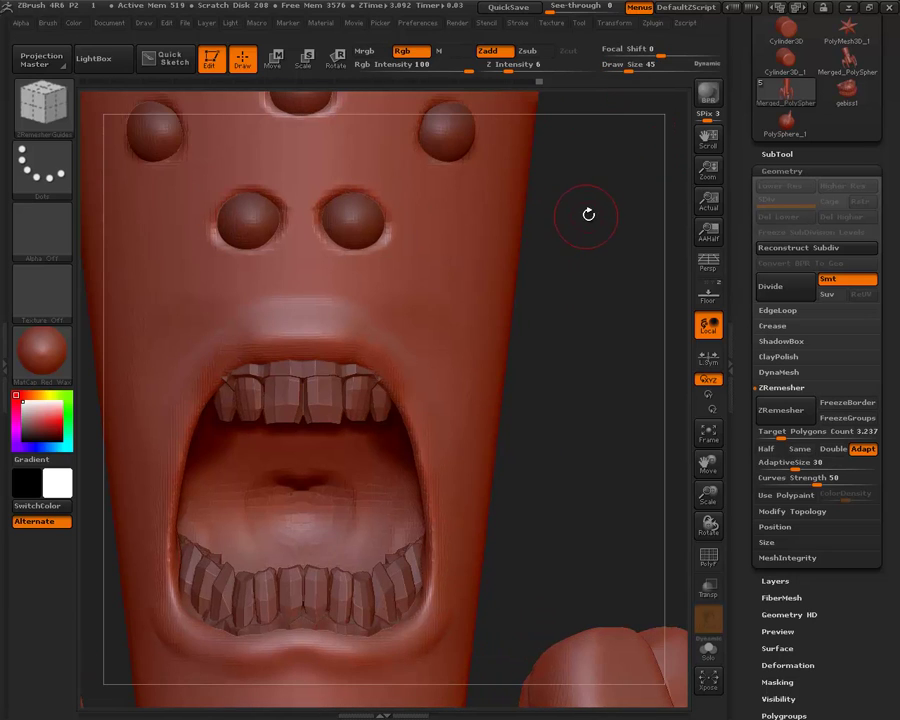
pyautogui.scroll(2, 588, 211)
pyautogui.moveTo(648, 319); pyautogui.dragTo(649, 318)
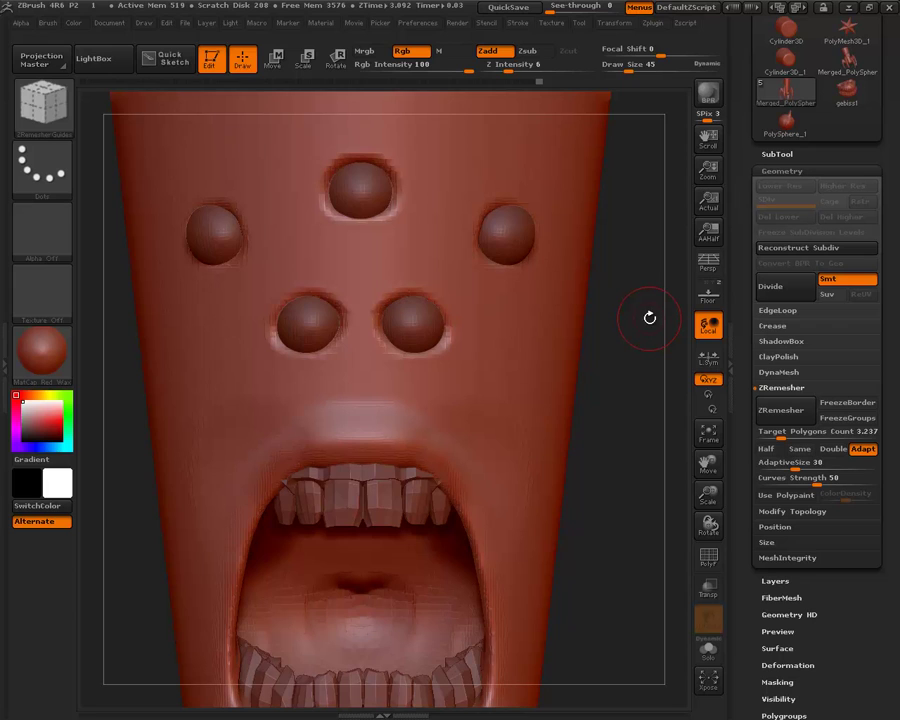
pyautogui.moveTo(683, 302); pyautogui.dragTo(683, 338)
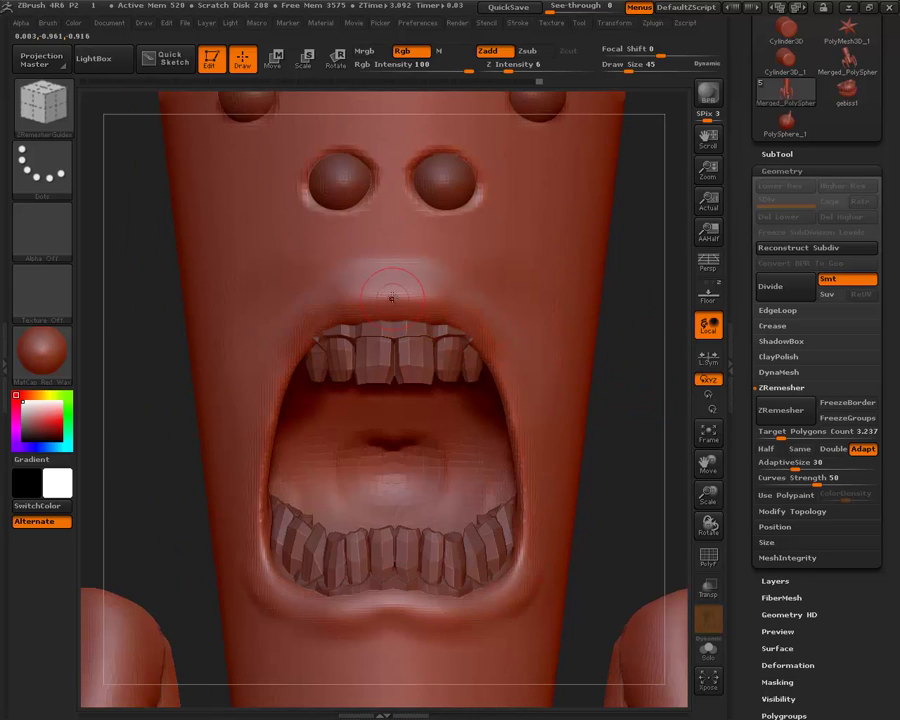
pyautogui.moveTo(614, 384); pyautogui.dragTo(588, 360)
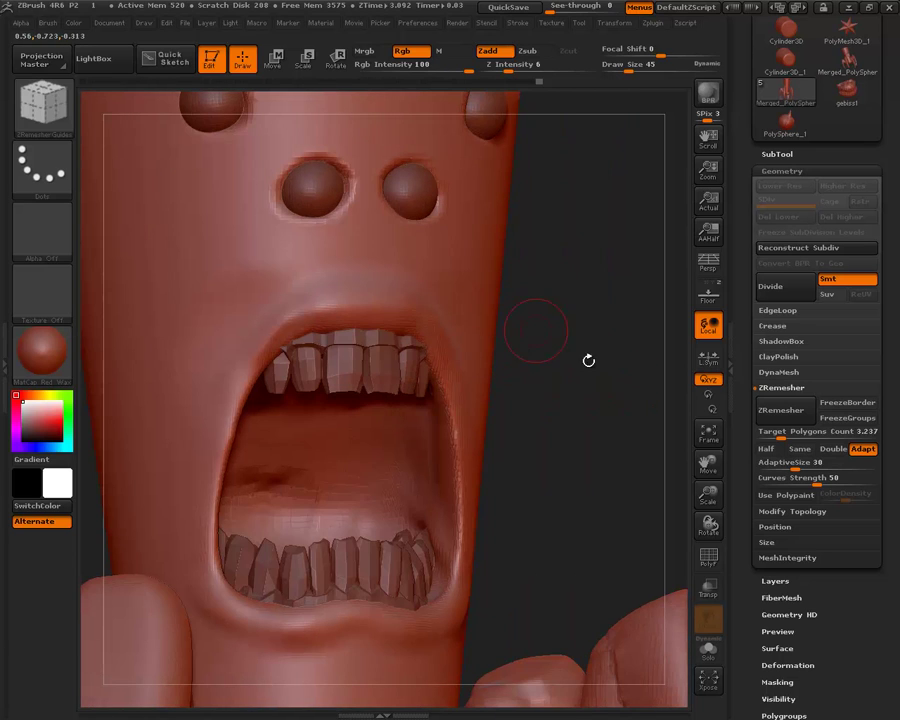
pyautogui.moveTo(640, 317)
pyautogui.mouseDown()
pyautogui.moveTo(625, 293)
pyautogui.moveTo(537, 302)
pyautogui.mouseUp()
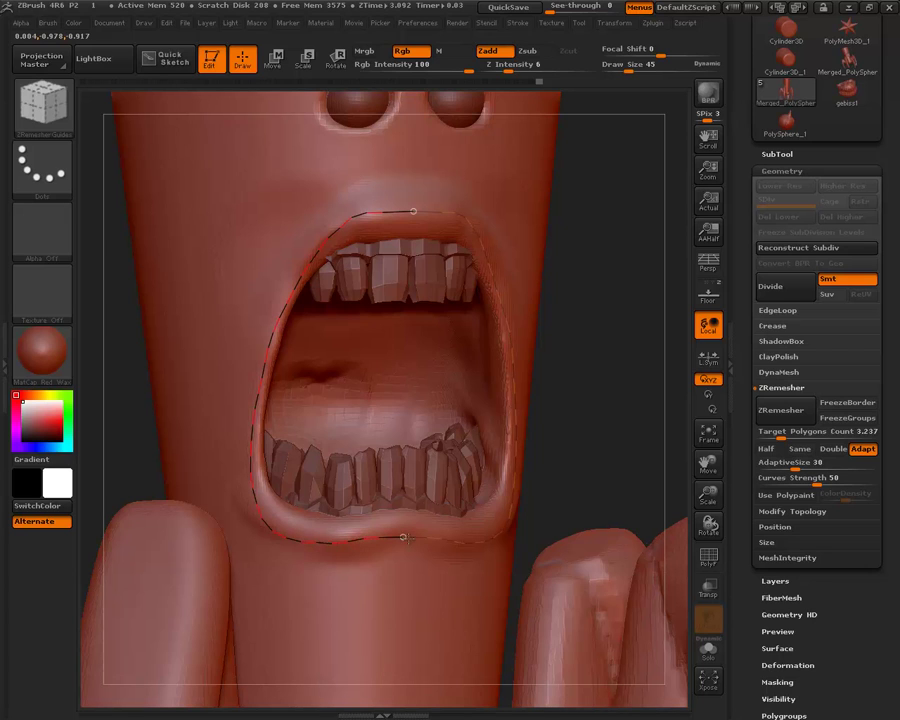
pyautogui.moveTo(403, 537); pyautogui.dragTo(405, 540)
# Reduce the brush size to about 20 and draw guide curves around the eyes.
pyautogui.moveTo(624, 257); pyautogui.dragTo(410, 375)
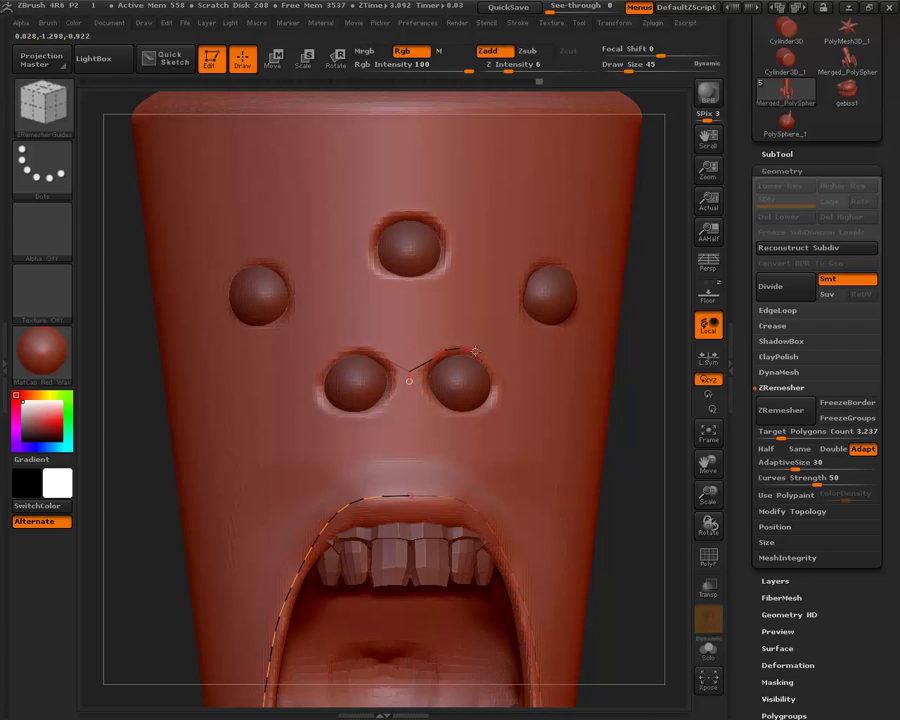
pyautogui.moveTo(628, 68); pyautogui.dragTo(614, 71)
pyautogui.moveTo(470, 342); pyautogui.dragTo(490, 370)
pyautogui.click(496, 352)
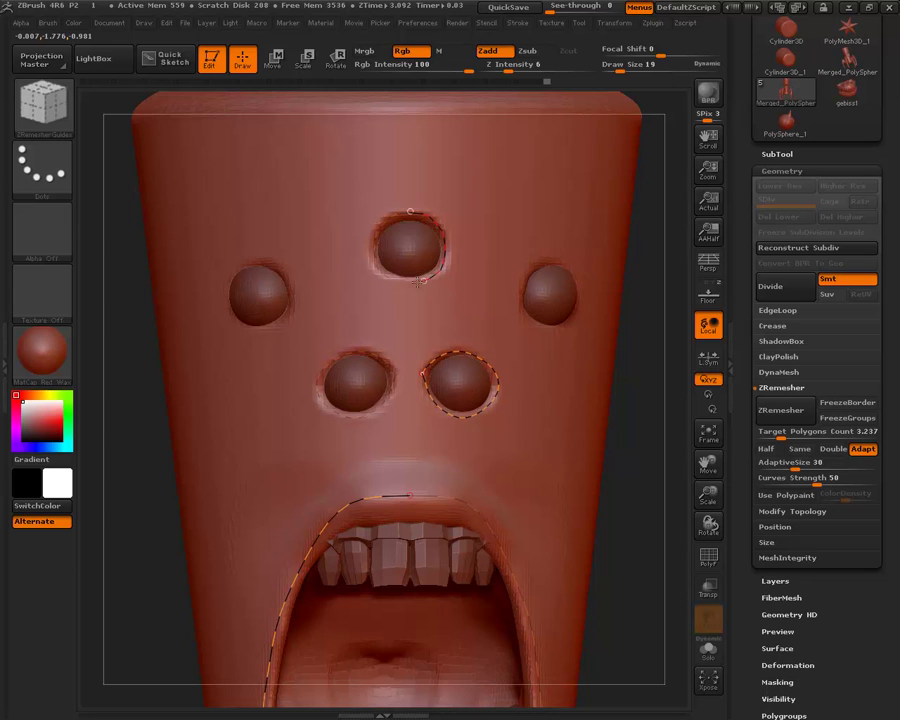
pyautogui.moveTo(652, 414); pyautogui.dragTo(551, 260)
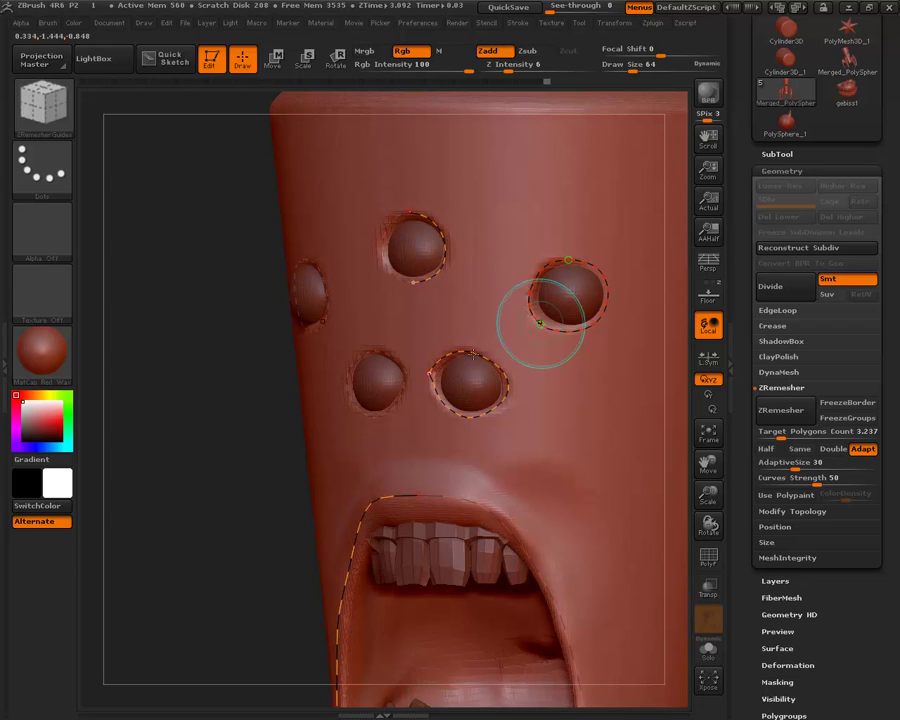
pyautogui.moveTo(247, 508)
pyautogui.mouseDown()
pyautogui.moveTo(667, 560)
pyautogui.moveTo(615, 267)
pyautogui.mouseUp()
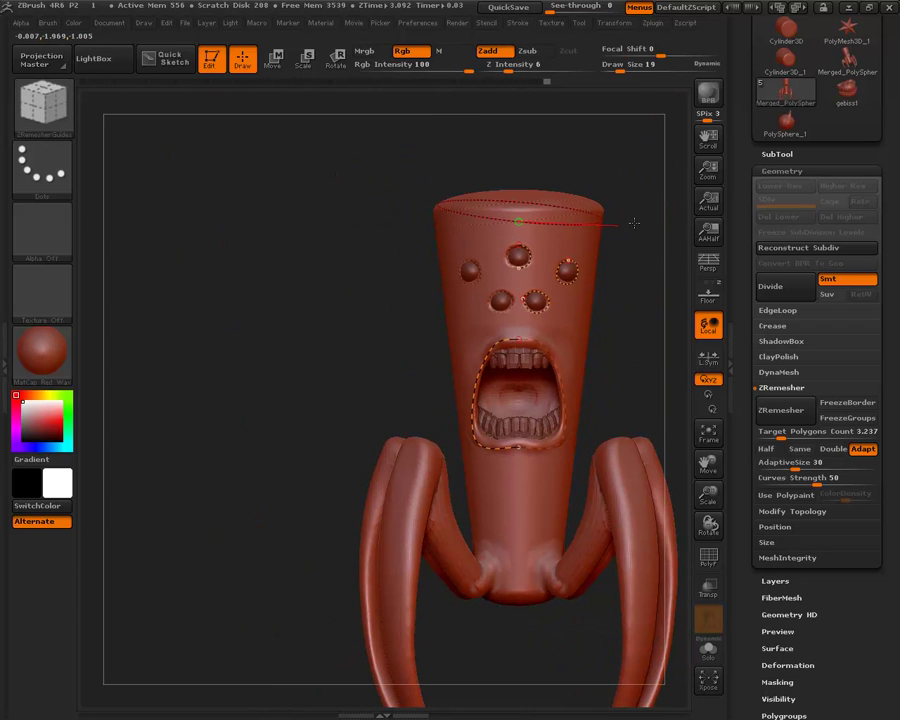
# Straighten the head-top guide and add guide curves around the body and down the right leg.
pyautogui.moveTo(640, 211); pyautogui.dragTo(652, 210)
pyautogui.moveTo(629, 267)
pyautogui.mouseDown()
pyautogui.moveTo(447, 309)
pyautogui.moveTo(301, 275)
pyautogui.moveTo(546, 317)
pyautogui.moveTo(643, 317)
pyautogui.moveTo(343, 456)
pyautogui.mouseUp()
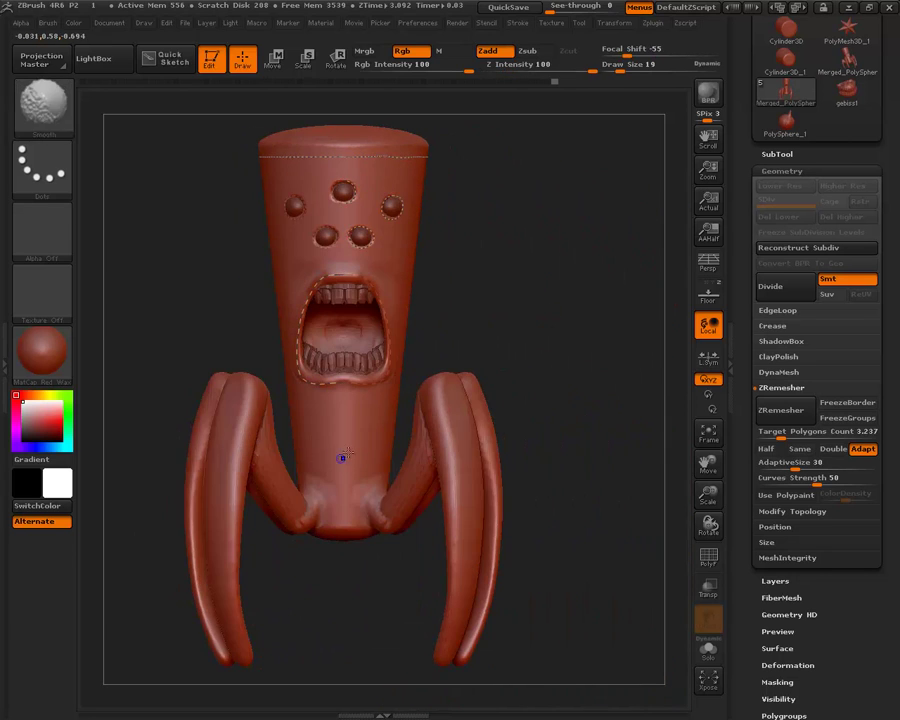
pyautogui.press('shift')
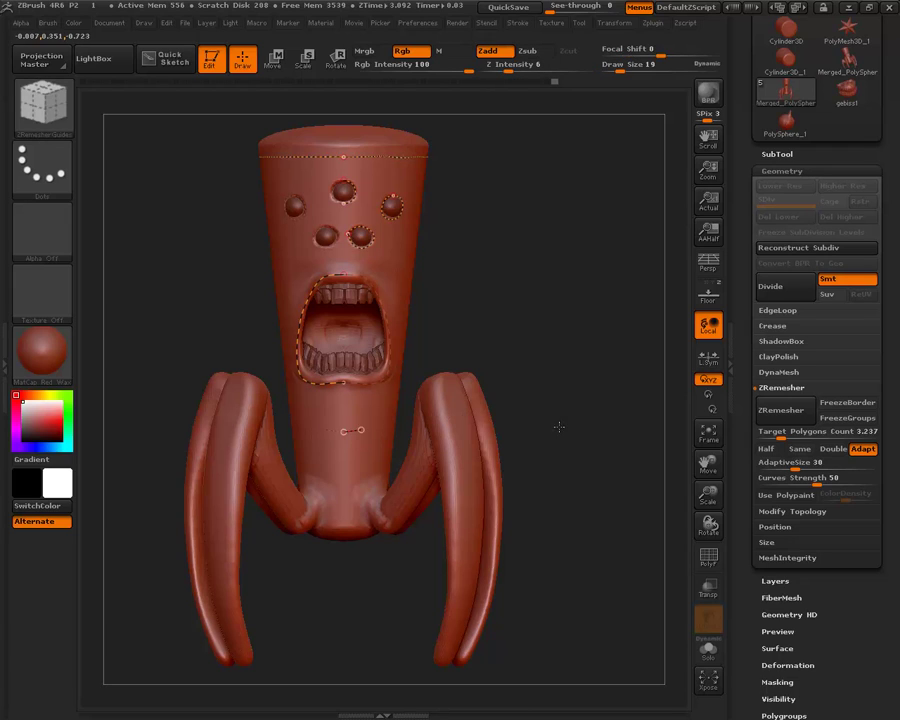
pyautogui.moveTo(577, 433); pyautogui.dragTo(572, 435)
pyautogui.keyDown('shift'); pyautogui.moveTo(574, 463); pyautogui.dragTo(564, 424); pyautogui.keyUp('shift')
pyautogui.moveTo(458, 414); pyautogui.dragTo(350, 532)
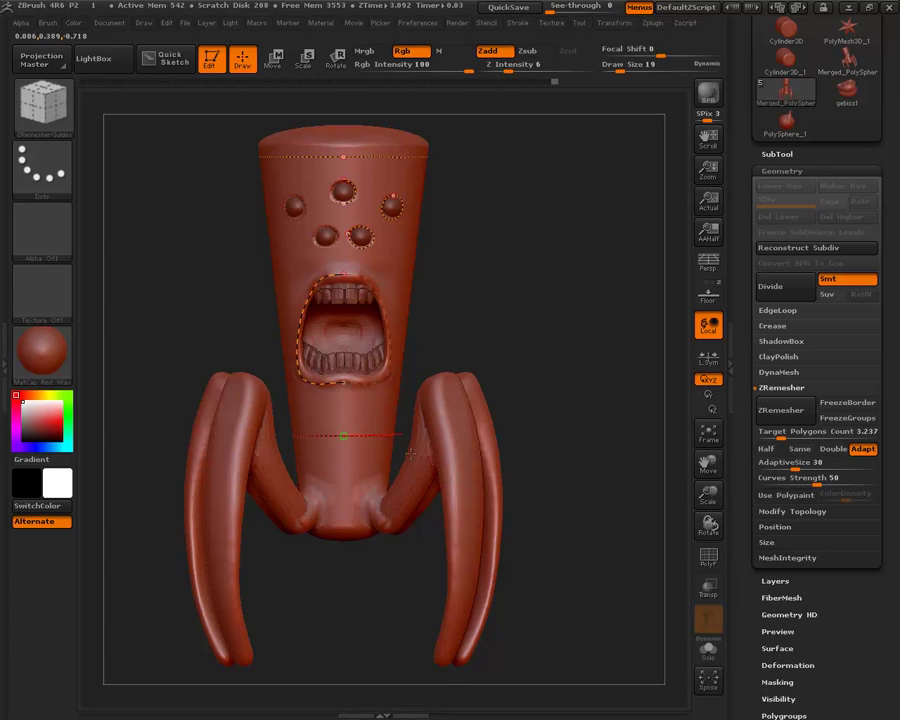
# In a straight side view, draw a vertical guide from the cone's top rim down to its base.
pyautogui.moveTo(528, 352)
pyautogui.mouseDown()
pyautogui.moveTo(551, 234)
pyautogui.moveTo(502, 239)
pyautogui.moveTo(346, 146)
pyautogui.mouseUp()
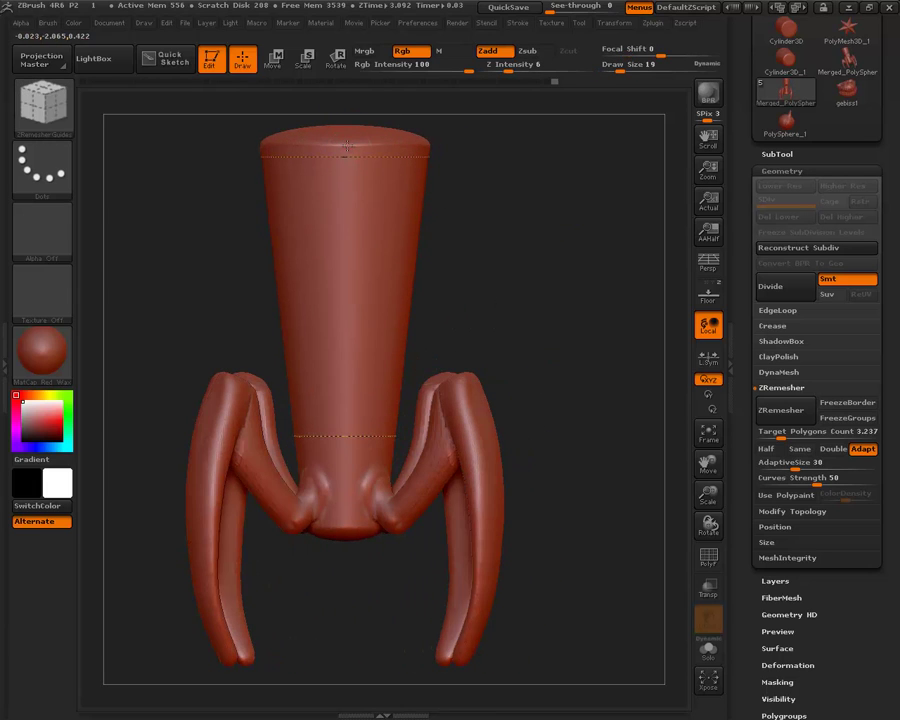
pyautogui.moveTo(356, 303); pyautogui.dragTo(346, 543)
pyautogui.moveTo(536, 286)
pyautogui.mouseDown()
pyautogui.moveTo(610, 300)
pyautogui.moveTo(544, 296)
pyautogui.moveTo(400, 340)
pyautogui.mouseUp()
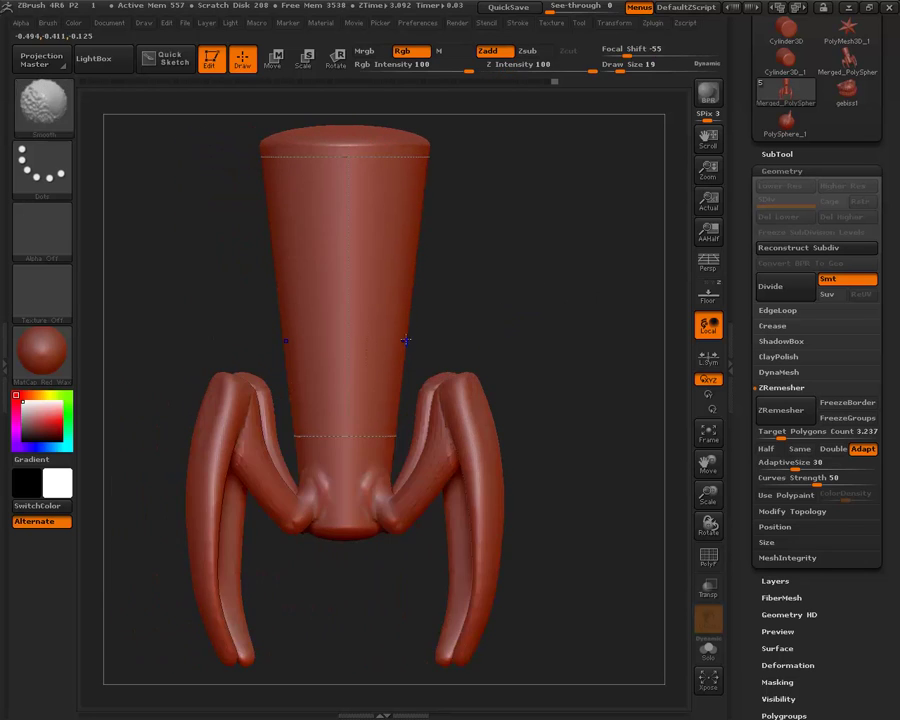
pyautogui.press('ctrl')
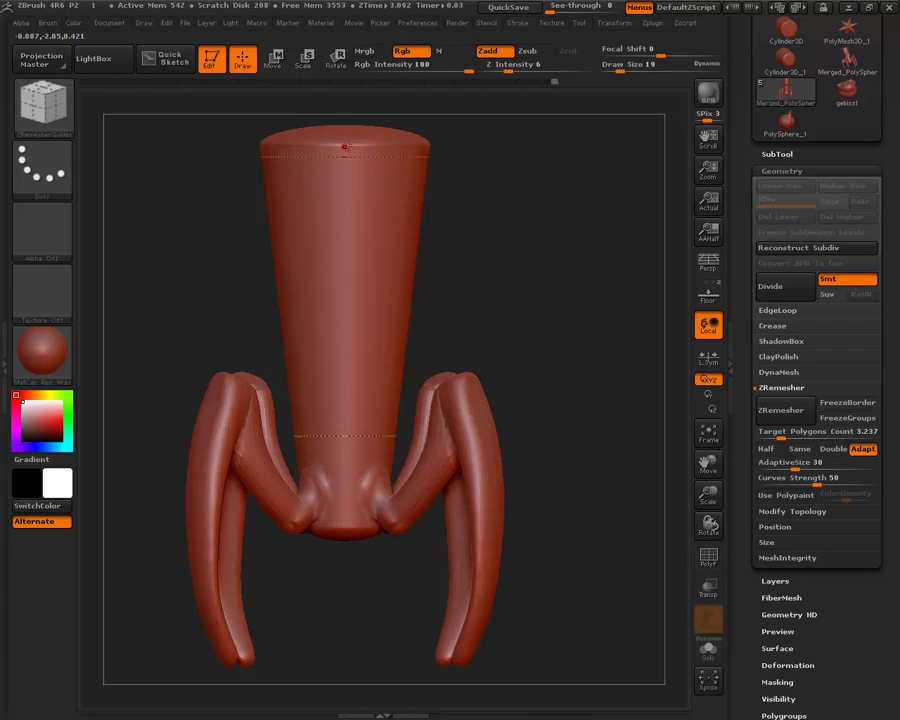
pyautogui.moveTo(348, 150); pyautogui.dragTo(346, 544)
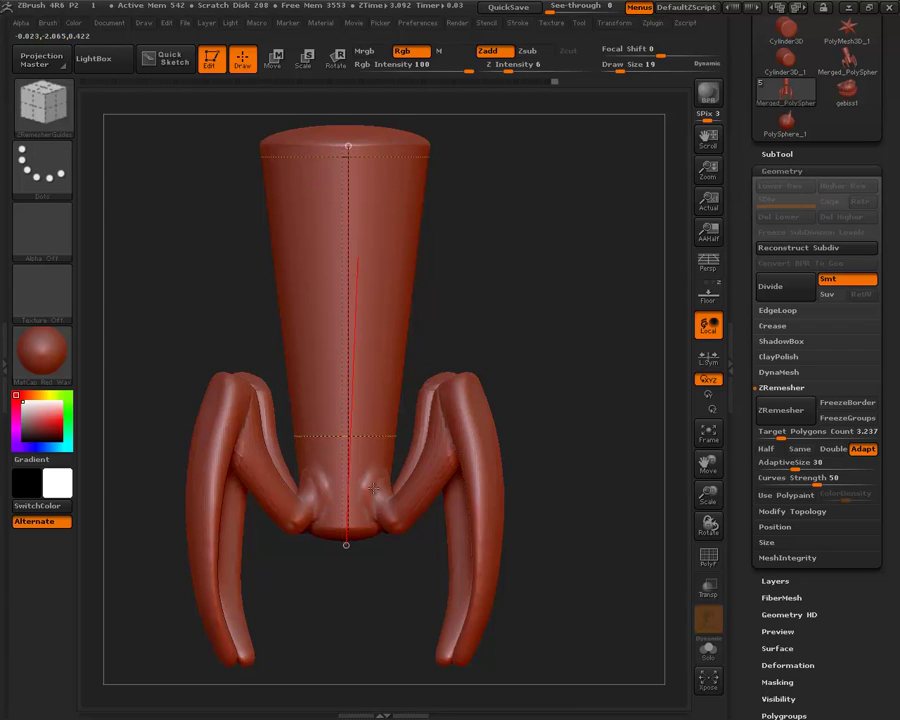
pyautogui.hotkey('ctrl', 'z')
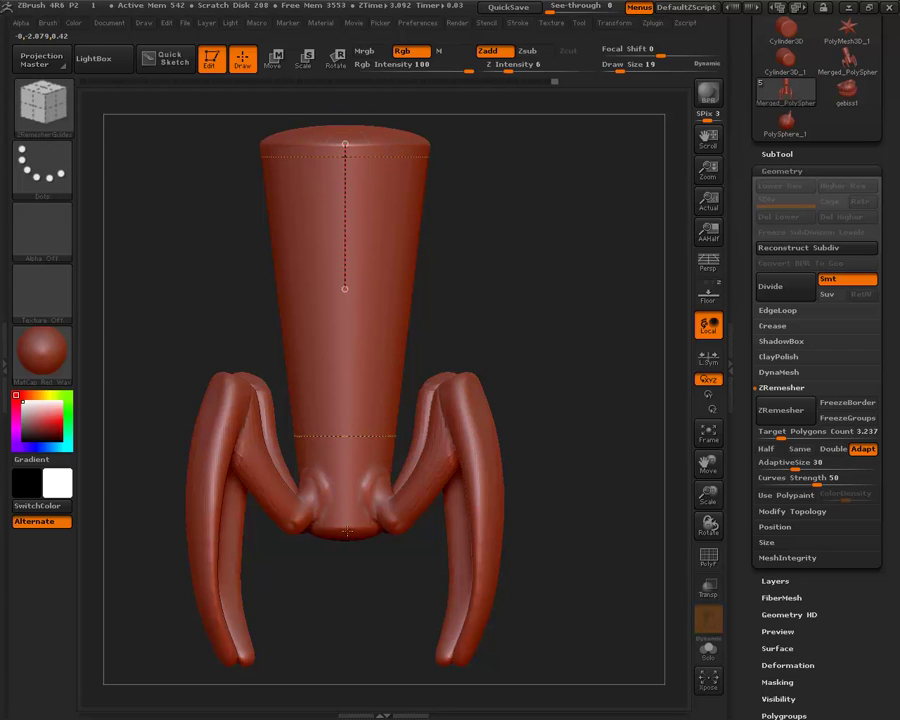
pyautogui.moveTo(346, 531); pyautogui.dragTo(344, 556)
pyautogui.click(346, 571)
pyautogui.click(343, 533)
pyautogui.moveTo(422, 614)
pyautogui.mouseDown()
pyautogui.moveTo(490, 637)
pyautogui.moveTo(405, 507)
pyautogui.moveTo(387, 549)
pyautogui.mouseUp()
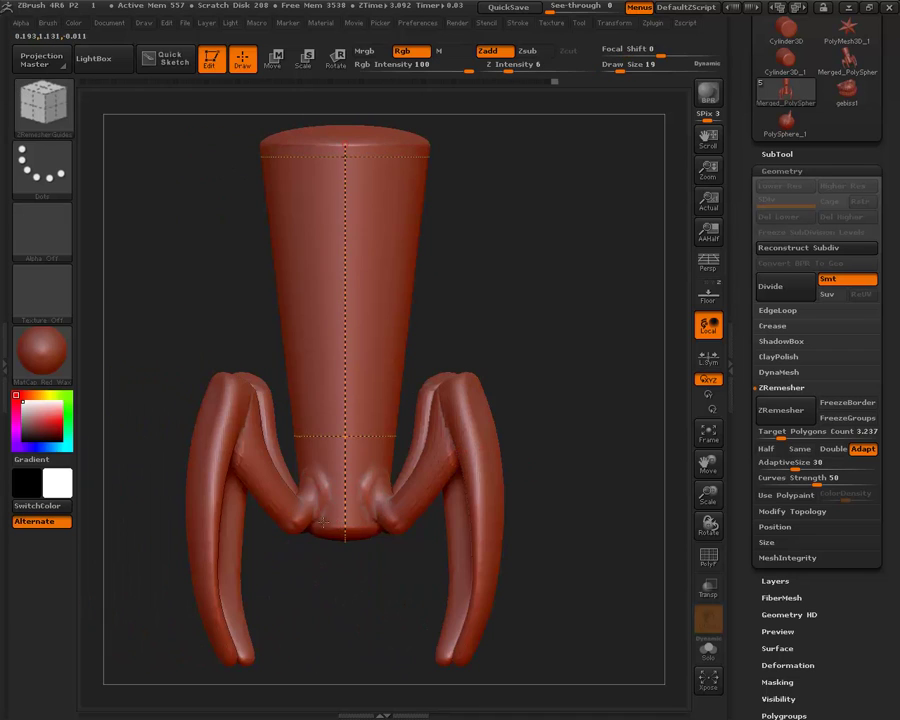
pyautogui.moveTo(399, 606)
pyautogui.mouseDown()
pyautogui.moveTo(463, 590)
pyautogui.moveTo(563, 411)
pyautogui.mouseUp()
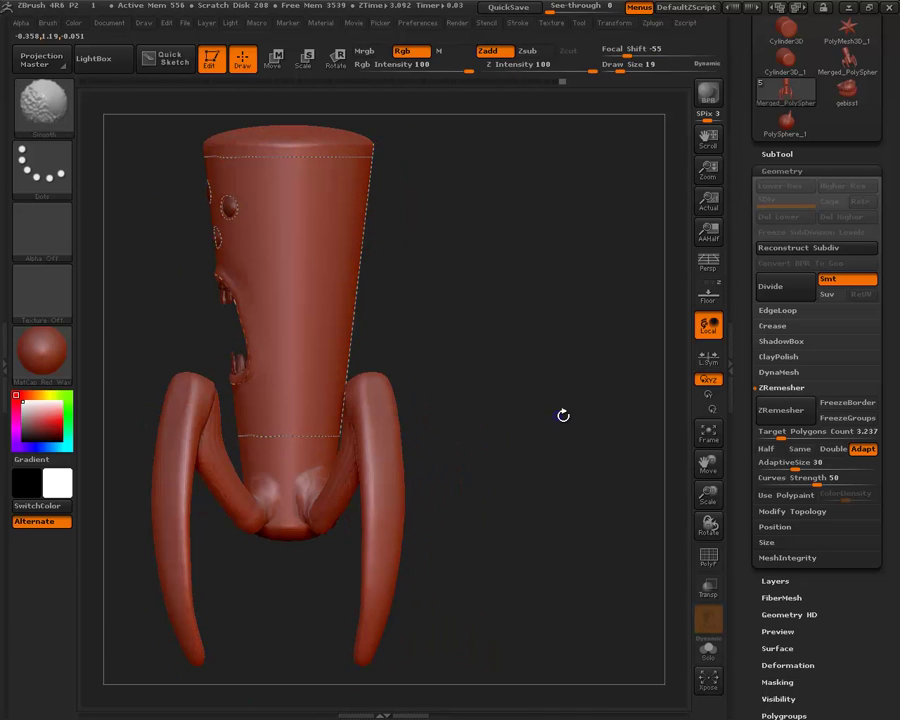
pyautogui.moveTo(463, 442)
pyautogui.keyDown('shift'); pyautogui.mouseDown()
pyautogui.moveTo(584, 434)
pyautogui.moveTo(554, 382)
pyautogui.mouseUp(); pyautogui.keyUp('shift')
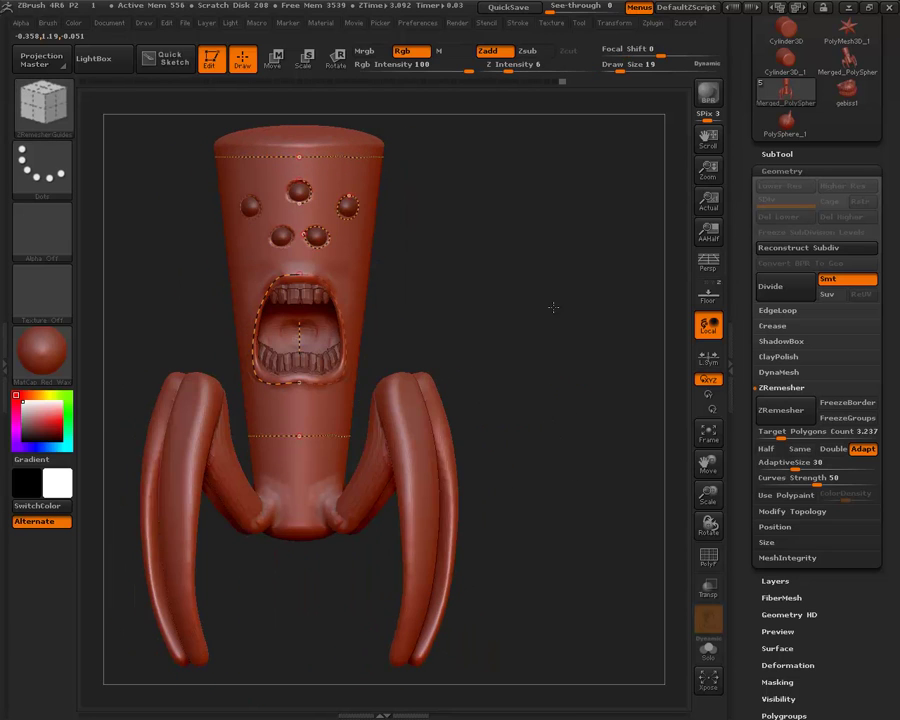
pyautogui.moveTo(550, 302)
pyautogui.mouseDown()
pyautogui.moveTo(542, 352)
pyautogui.moveTo(351, 435)
pyautogui.mouseUp()
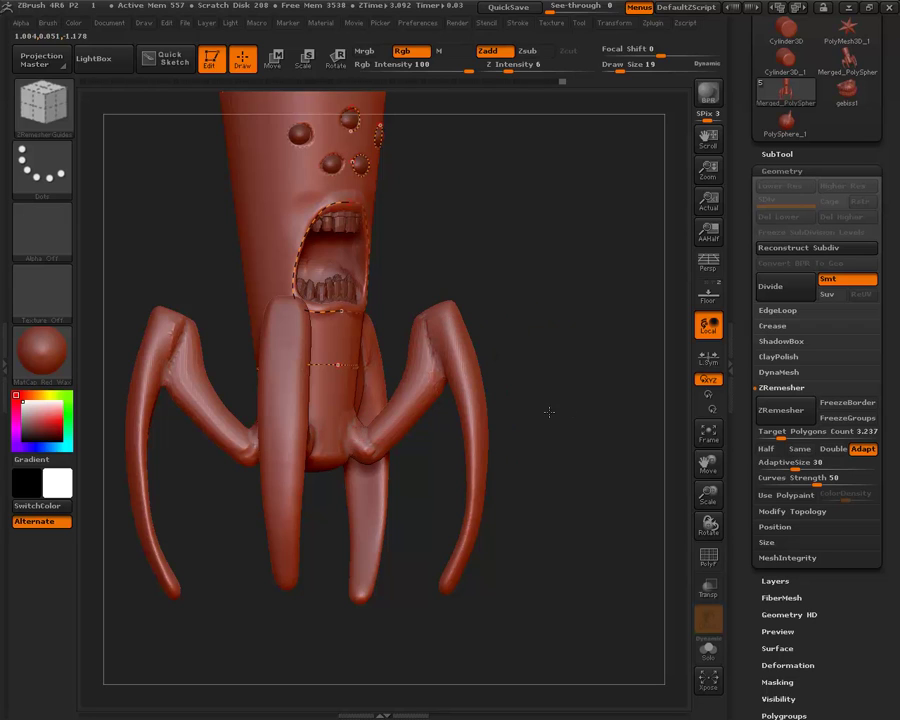
pyautogui.keyDown('shift'); pyautogui.moveTo(549, 411); pyautogui.dragTo(588, 335); pyautogui.keyUp('shift')
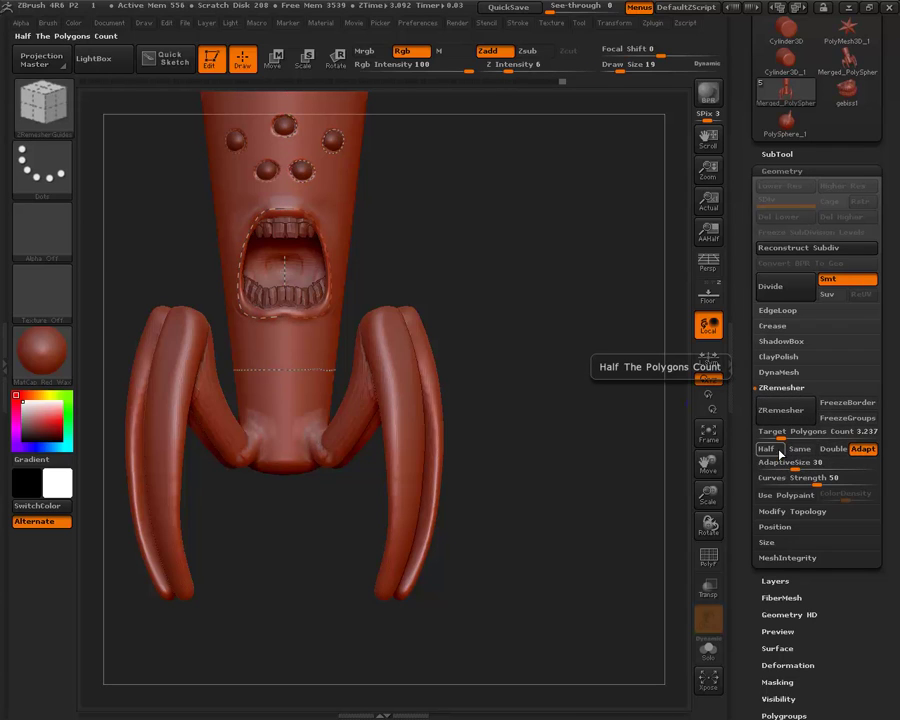
pyautogui.moveTo(568, 235)
pyautogui.mouseDown()
pyautogui.moveTo(598, 236)
pyautogui.moveTo(588, 235)
pyautogui.moveTo(614, 255)
pyautogui.mouseUp()
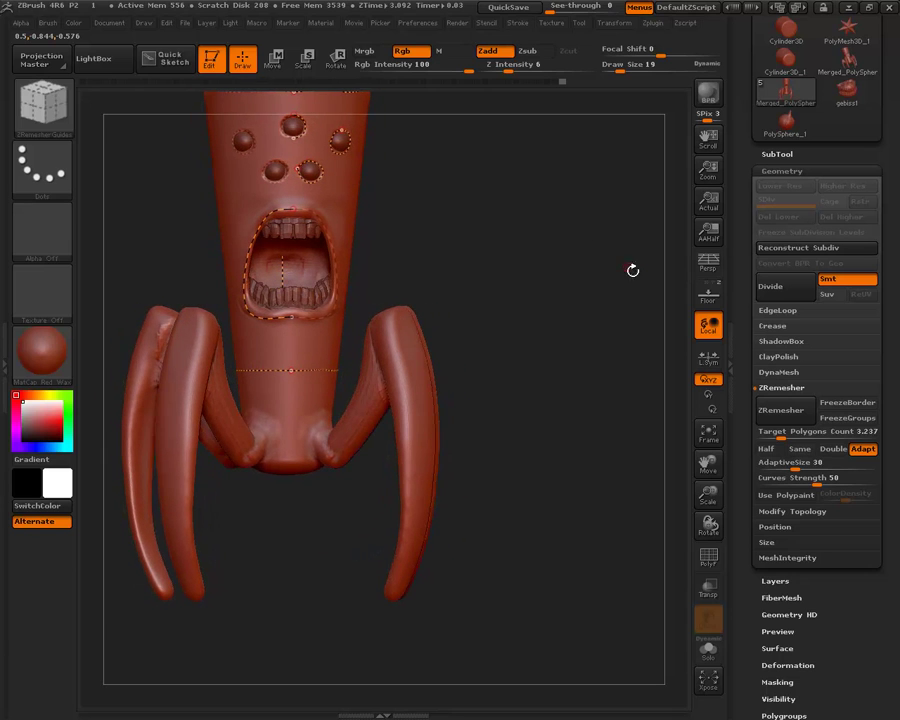
pyautogui.click(775, 431)
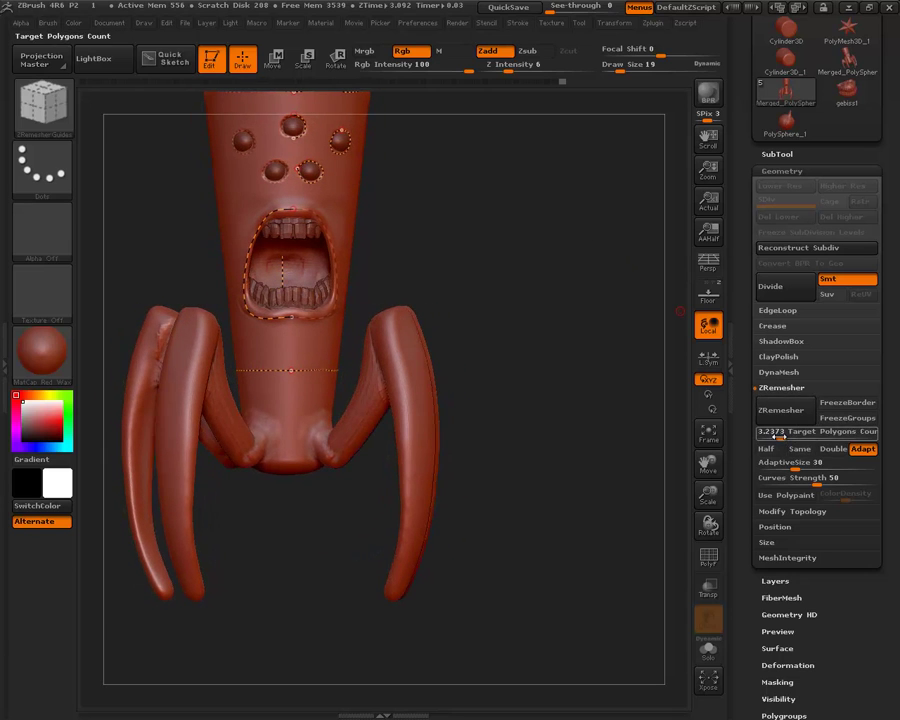
pyautogui.press('Return')
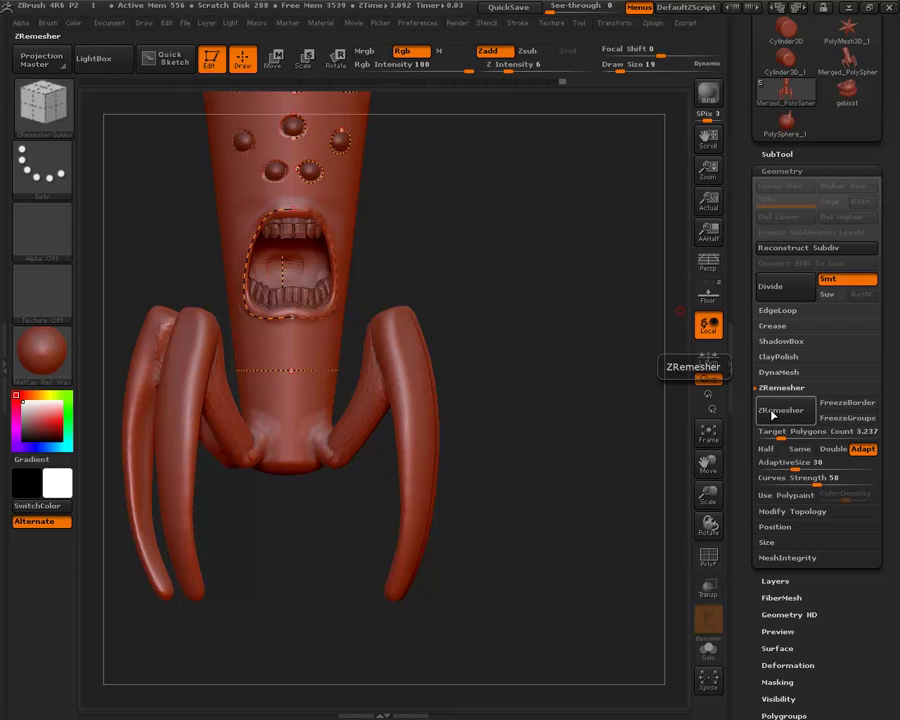
# Duplicate the creature body subtool in the SubTool list.
pyautogui.click(778, 153)
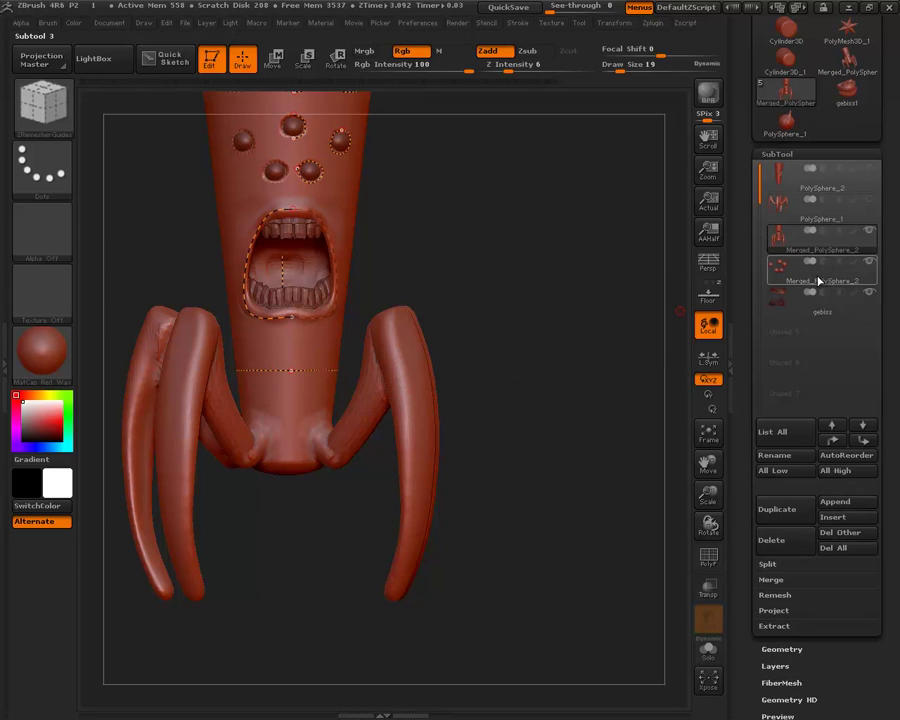
pyautogui.click(779, 154)
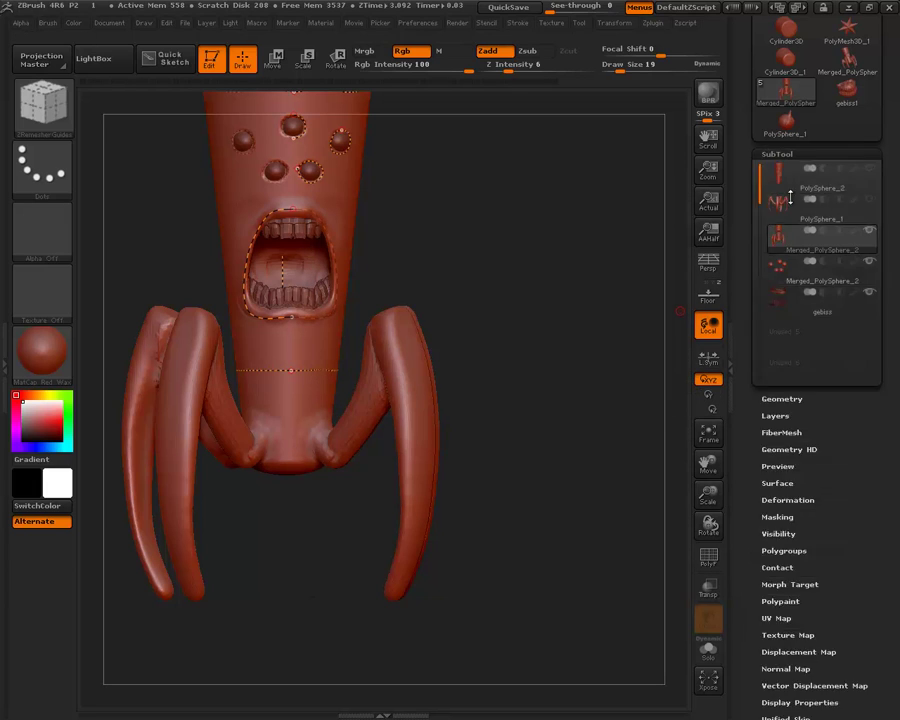
pyautogui.click(779, 154)
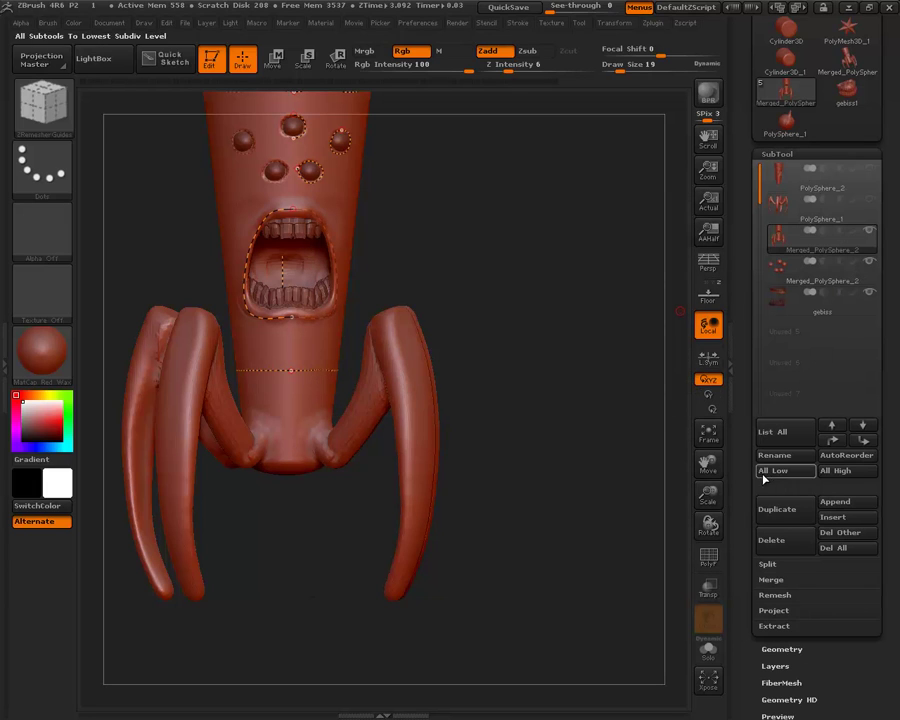
pyautogui.click(788, 511)
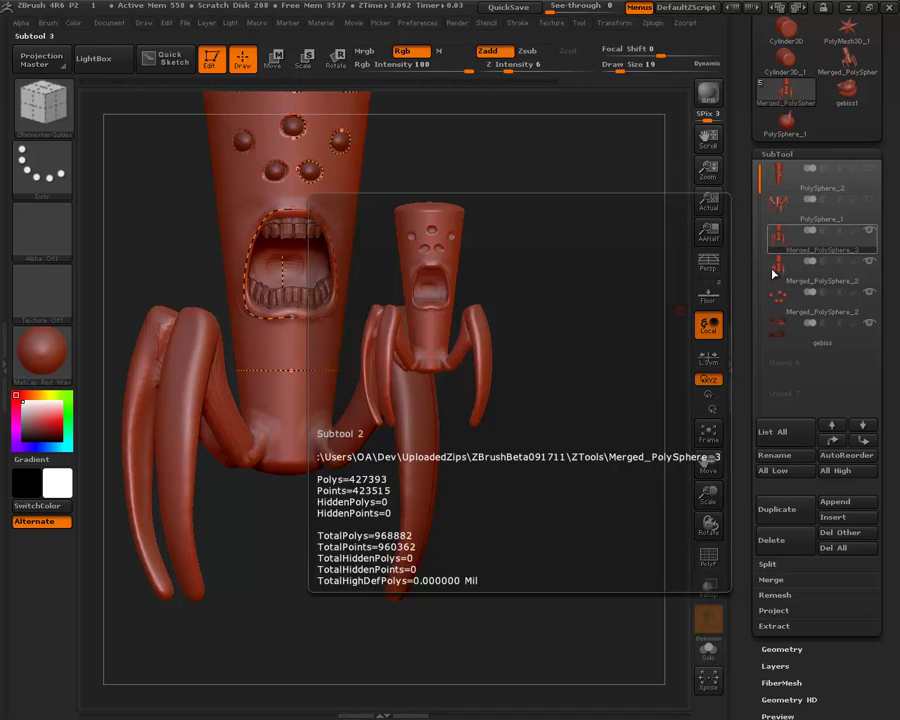
pyautogui.click(860, 236)
# Make Merged_PolySphere_3 active and run ZRemesher on it at the 3.237 target.
pyautogui.moveTo(890, 400); pyautogui.dragTo(891, 255)
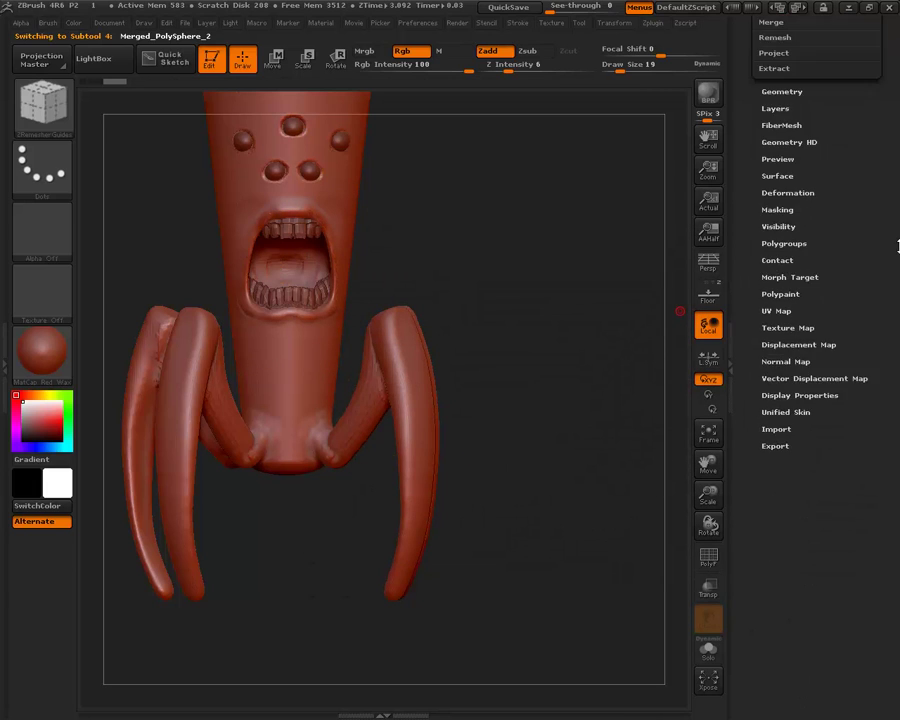
pyautogui.click(781, 163)
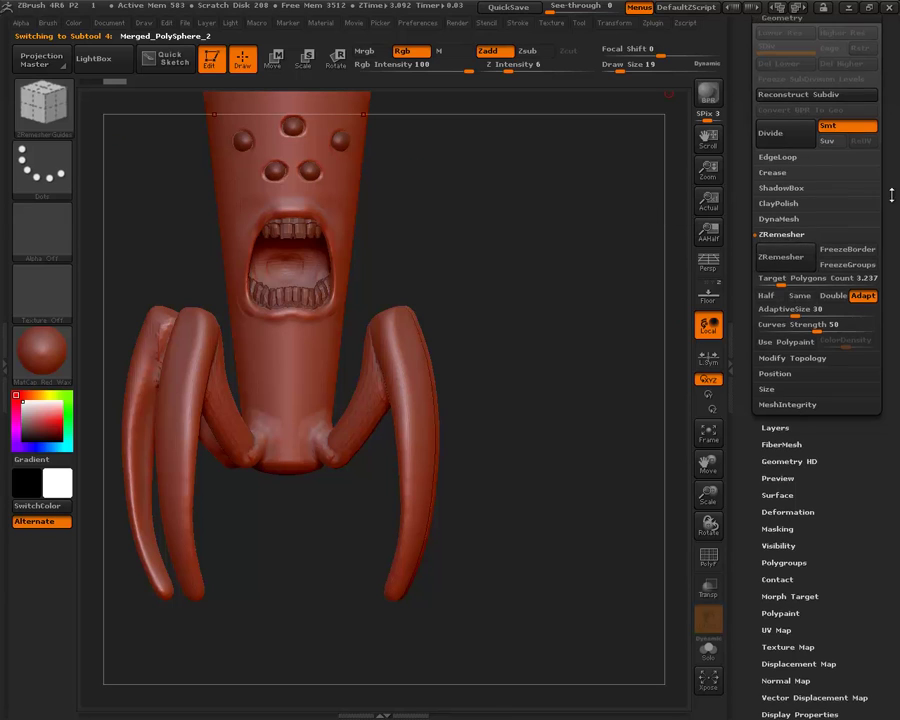
pyautogui.moveTo(889, 250); pyautogui.dragTo(890, 300)
pyautogui.click(777, 377)
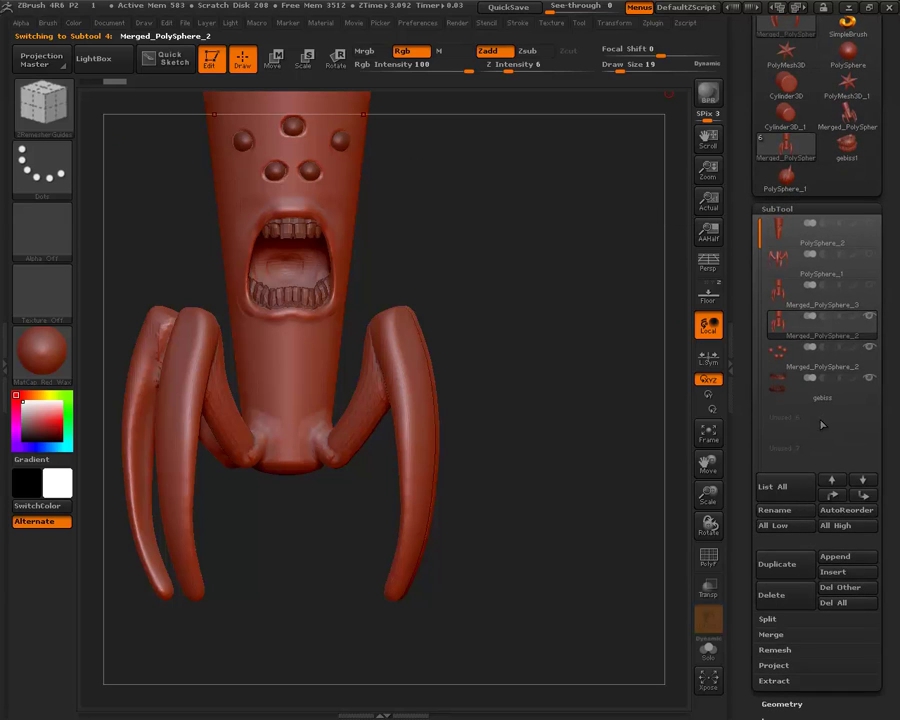
pyautogui.click(792, 293)
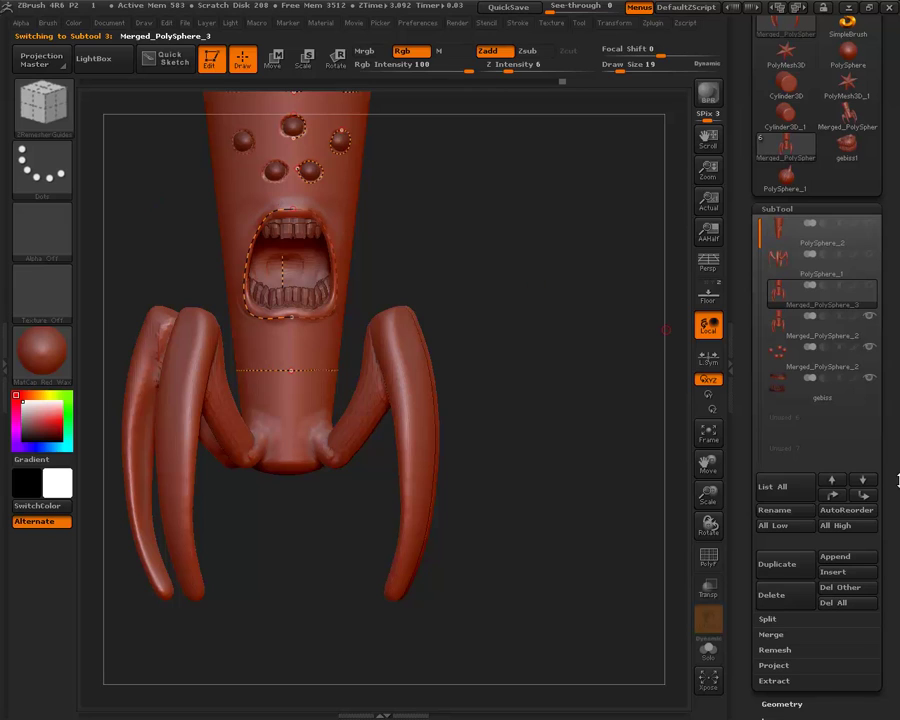
pyautogui.moveTo(897, 481); pyautogui.dragTo(890, 381)
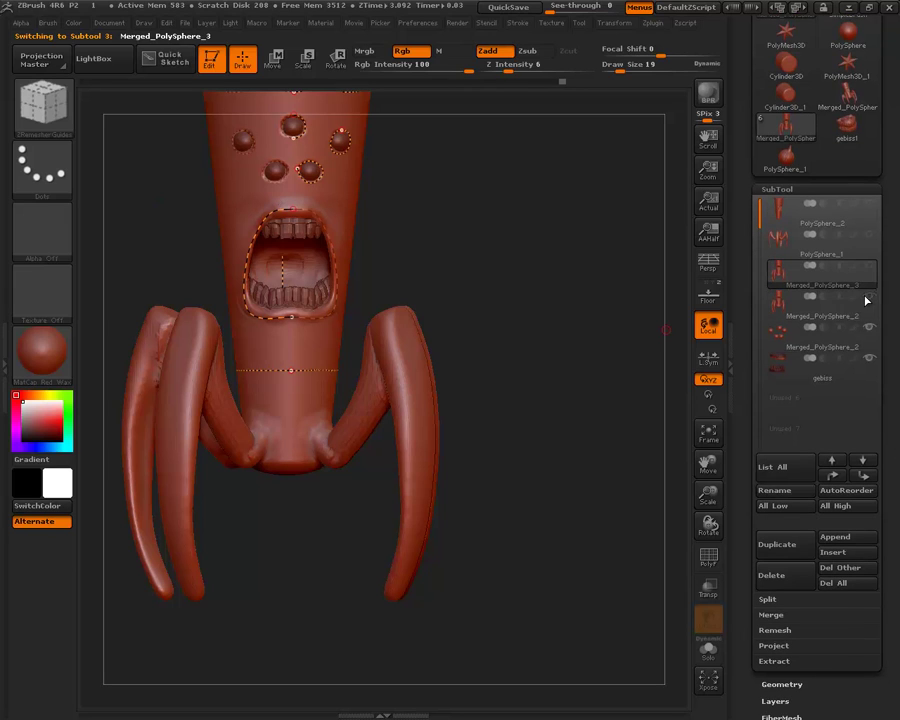
pyautogui.moveTo(898, 424); pyautogui.dragTo(898, 70)
pyautogui.click(800, 300)
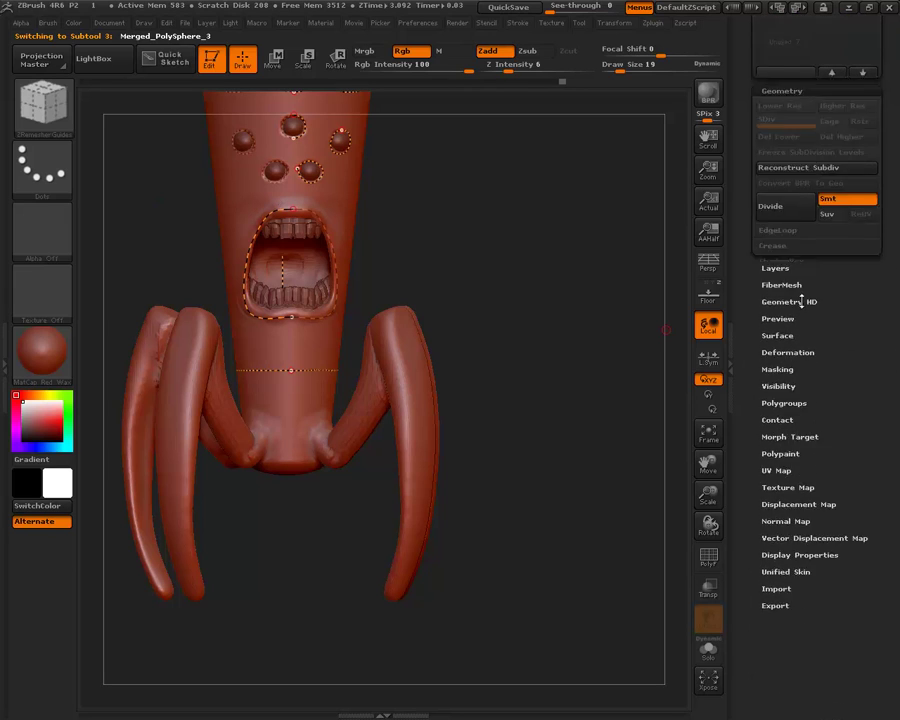
pyautogui.click(781, 261)
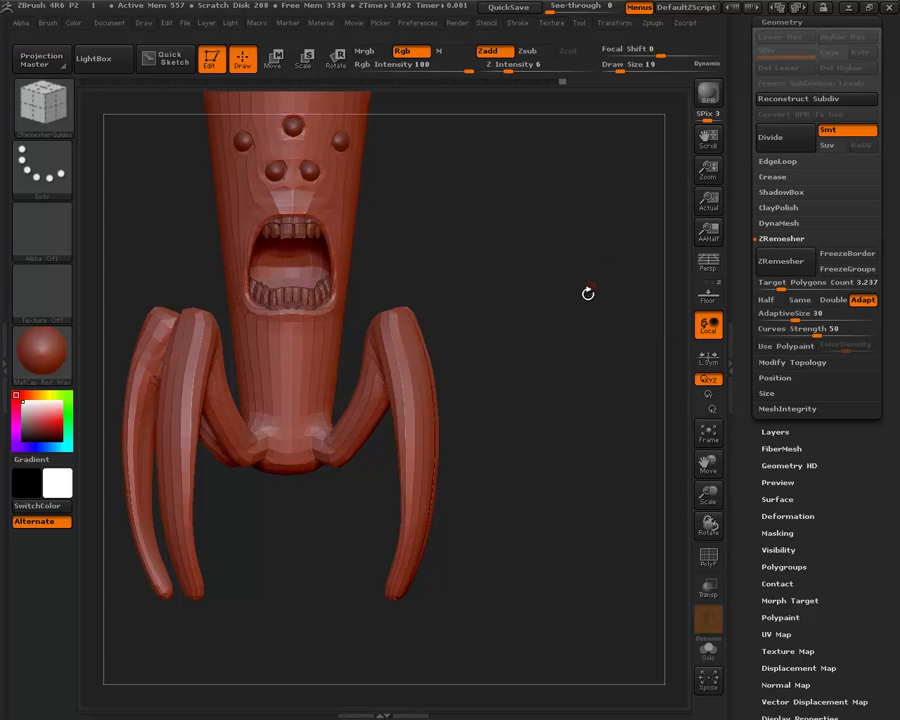
# Inspect the remeshed creature's new polygon loops with the PolyF wireframe, then open the brush library.
pyautogui.moveTo(588, 287)
pyautogui.mouseDown()
pyautogui.moveTo(529, 290)
pyautogui.moveTo(558, 316)
pyautogui.moveTo(576, 293)
pyautogui.moveTo(609, 327)
pyautogui.moveTo(643, 522)
pyautogui.moveTo(592, 305)
pyautogui.moveTo(602, 332)
pyautogui.moveTo(599, 285)
pyautogui.moveTo(366, 305)
pyautogui.mouseUp()
pyautogui.hotkey('shift', 'f')
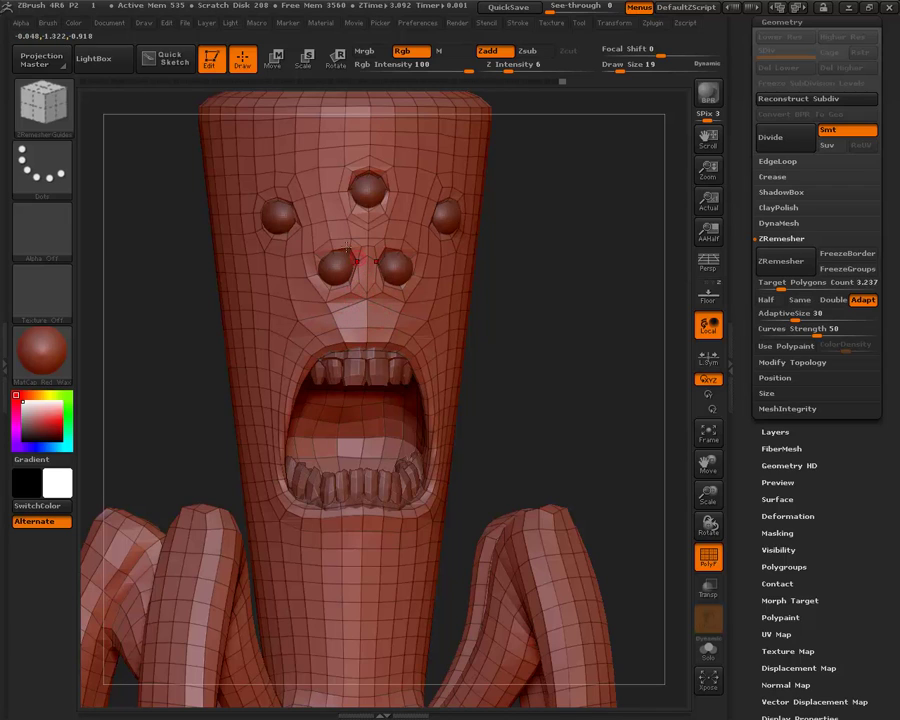
pyautogui.hotkey('shift', 'f')
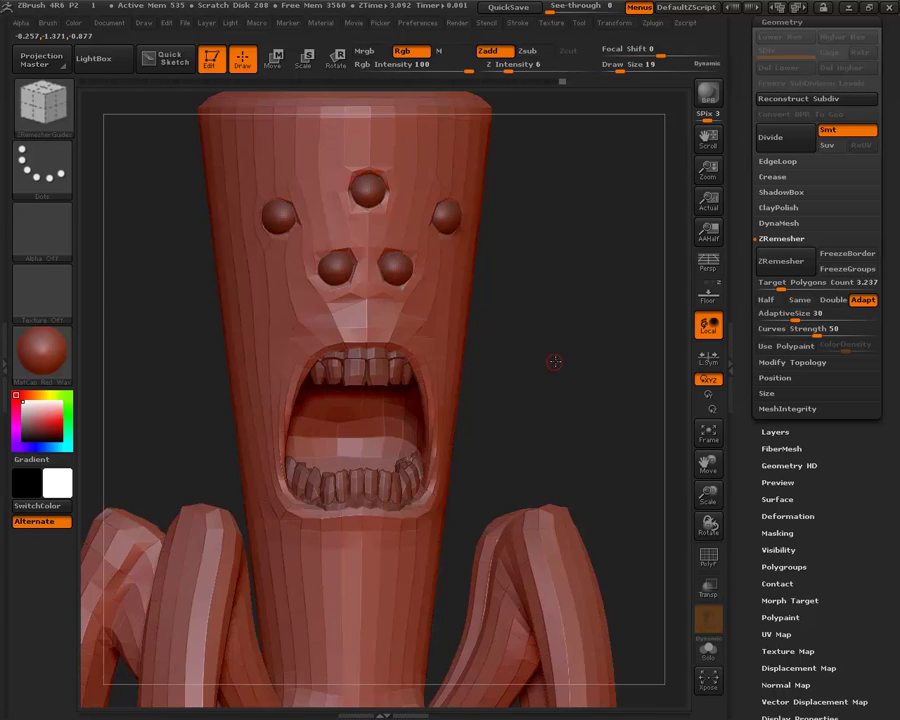
pyautogui.moveTo(554, 361)
pyautogui.mouseDown()
pyautogui.moveTo(552, 368)
pyautogui.moveTo(574, 297)
pyautogui.moveTo(542, 202)
pyautogui.moveTo(442, 263)
pyautogui.mouseUp()
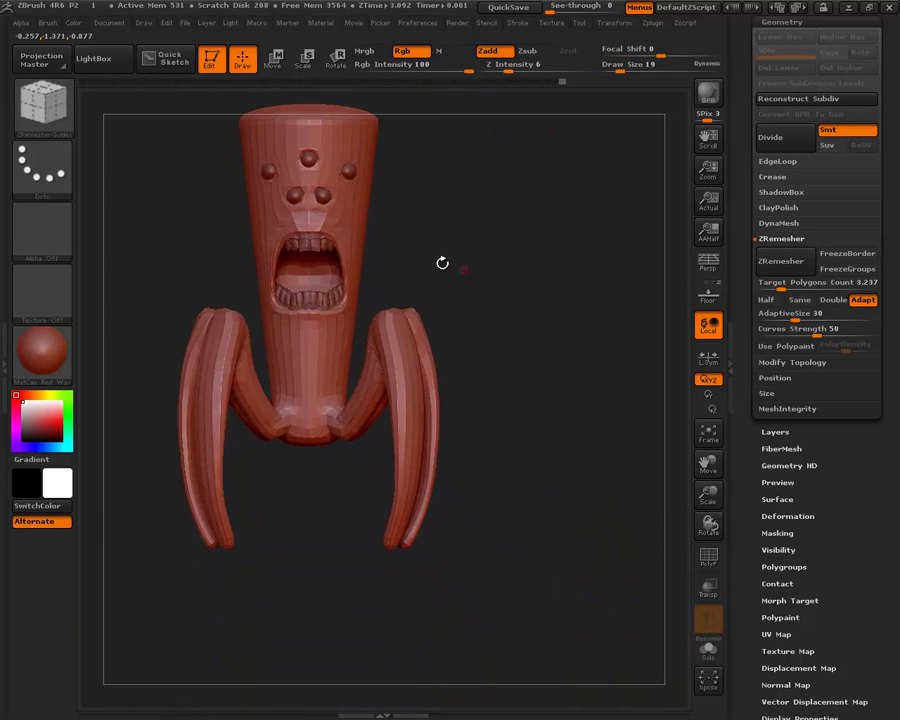
pyautogui.click(40, 95)
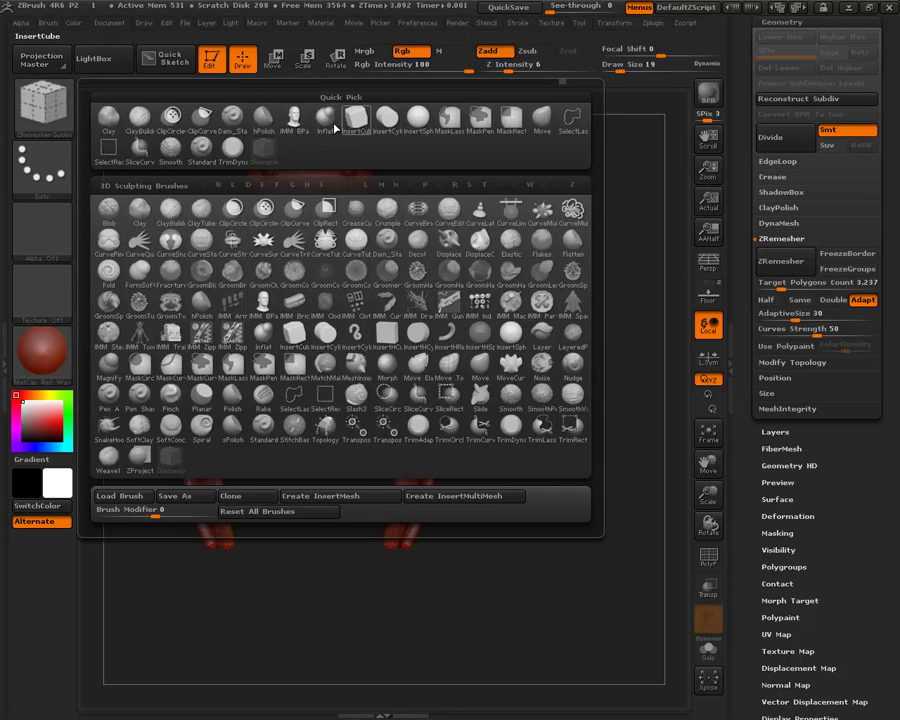
# Pick the Move brush and make its draw size much larger.
pyautogui.click(543, 122)
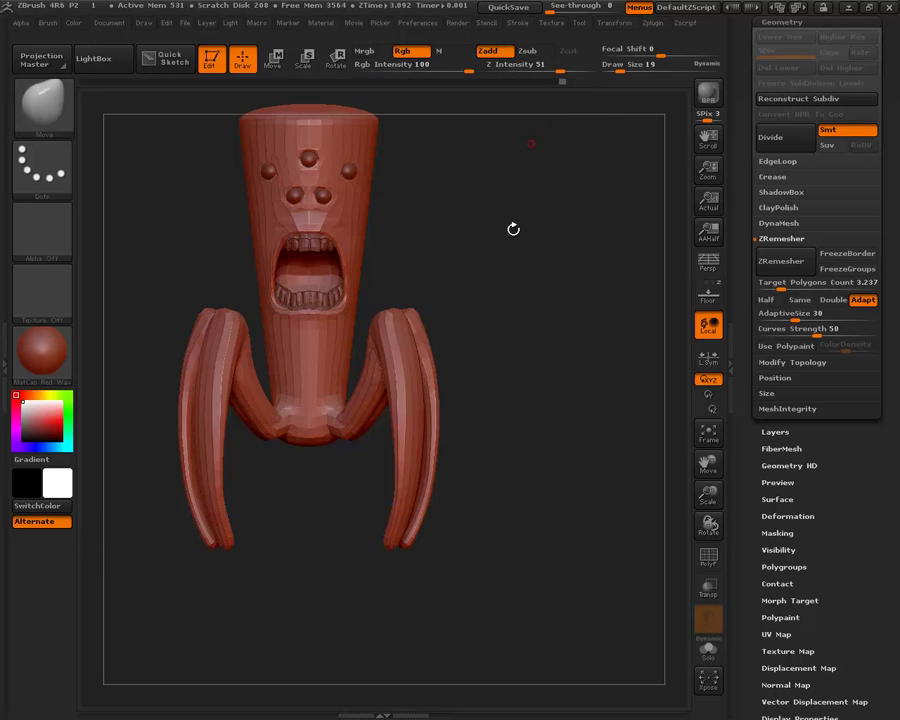
pyautogui.keyDown('alt'); pyautogui.moveTo(490, 200); pyautogui.dragTo(542, 305); pyautogui.keyUp('alt')
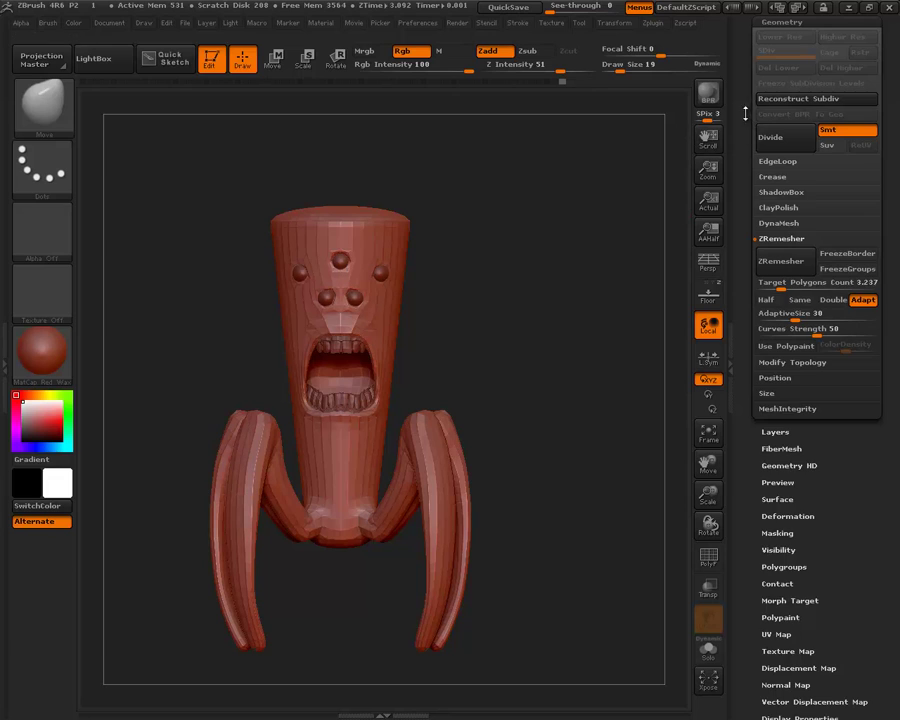
pyautogui.scroll(3, 763, 158)
pyautogui.click(770, 135)
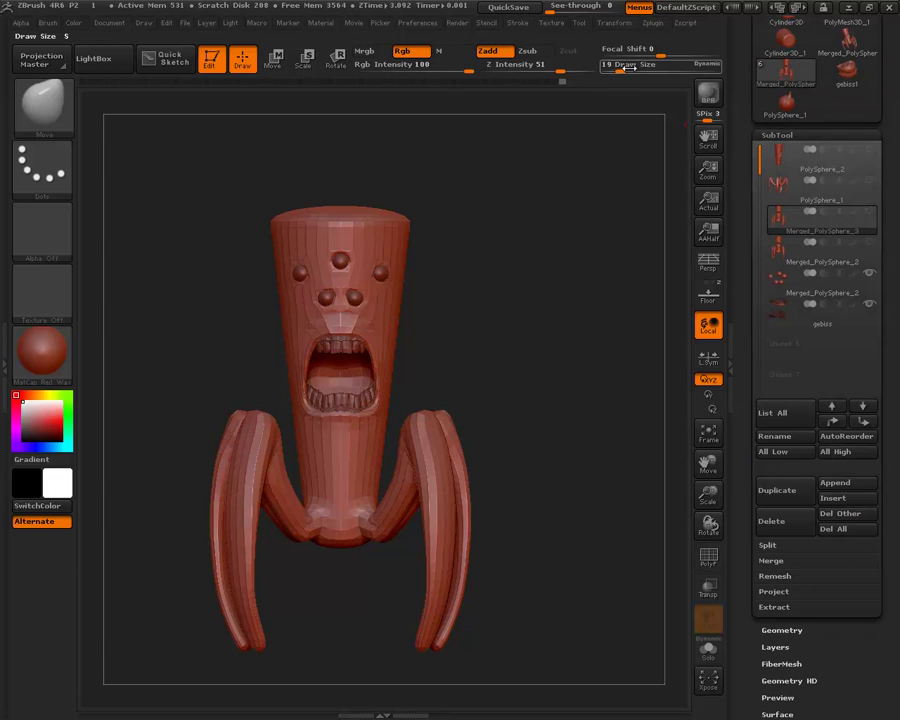
pyautogui.moveTo(620, 66); pyautogui.dragTo(680, 68)
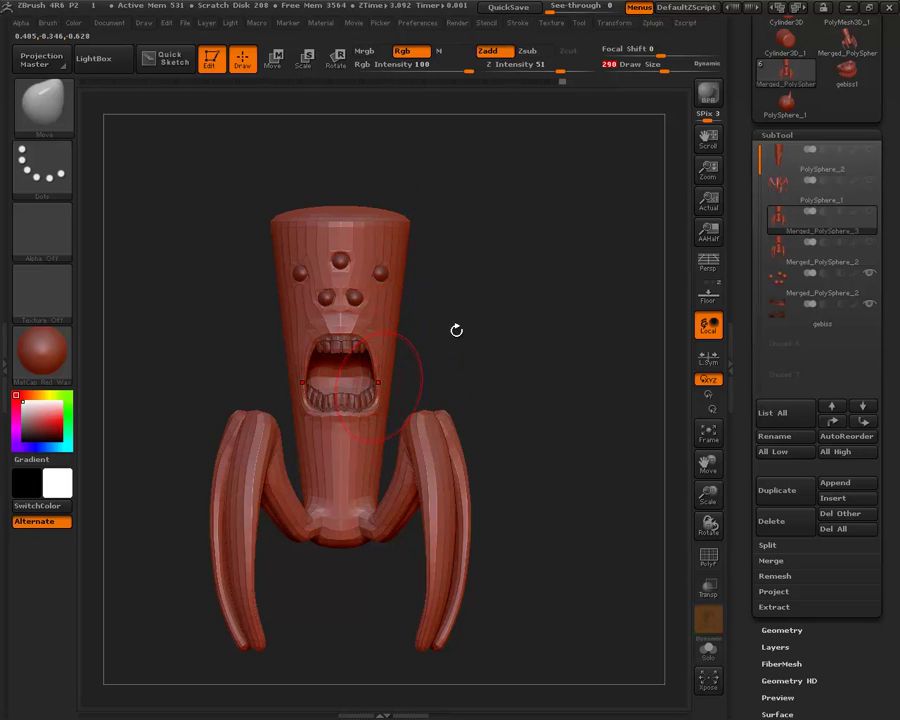
pyautogui.moveTo(524, 311)
pyautogui.mouseDown()
pyautogui.moveTo(458, 318)
pyautogui.moveTo(484, 277)
pyautogui.moveTo(406, 292)
pyautogui.mouseUp()
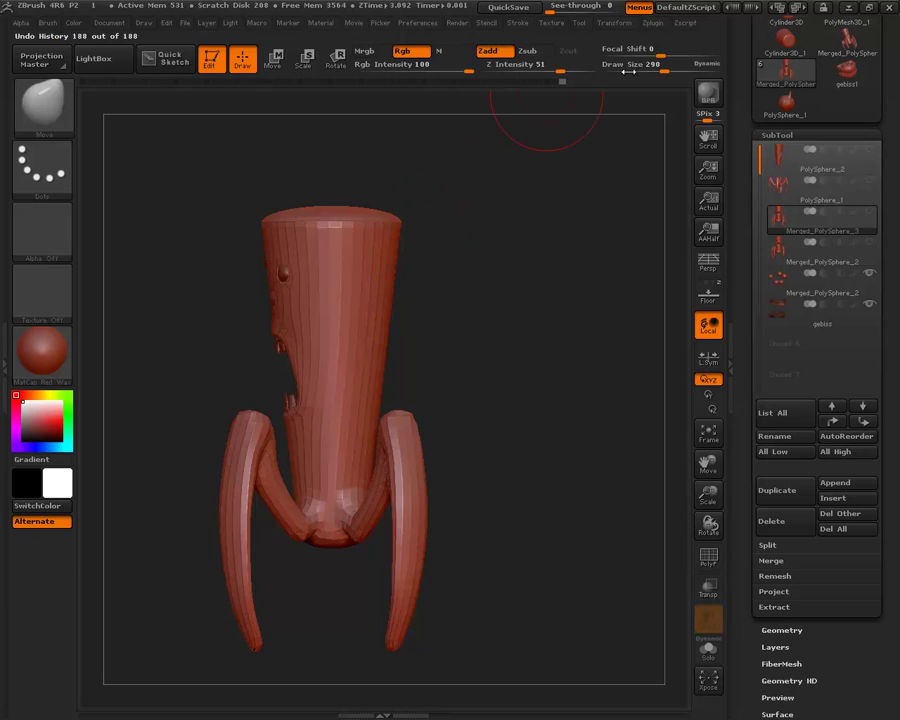
pyautogui.moveTo(660, 65); pyautogui.dragTo(666, 65)
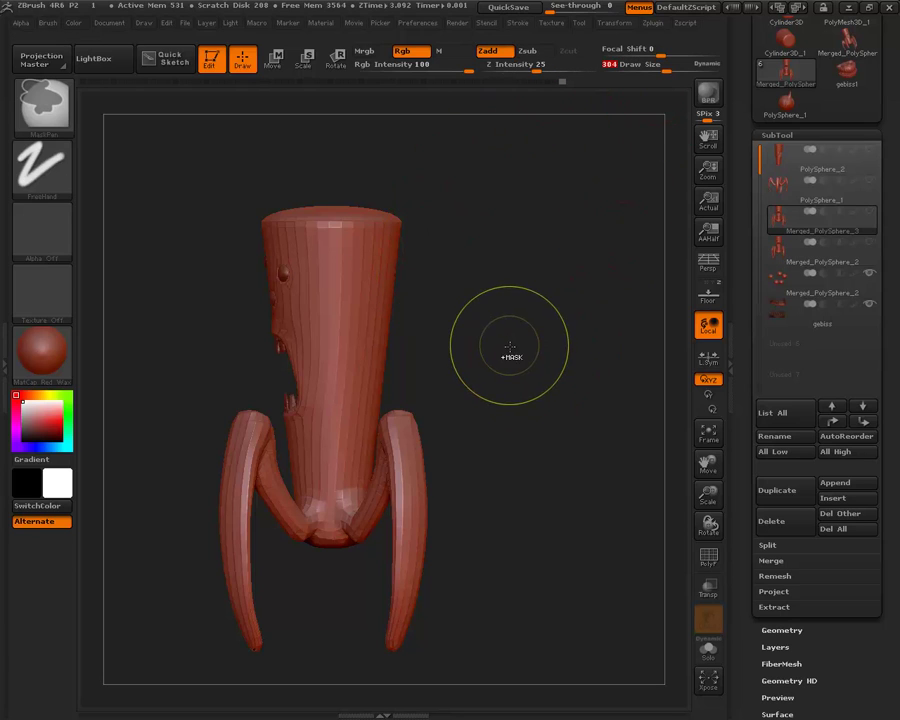
# Add a subdivision level, then toggle D and Shift+D to compare, ending on the lower level.
pyautogui.hotkey('ctrl', 'd')
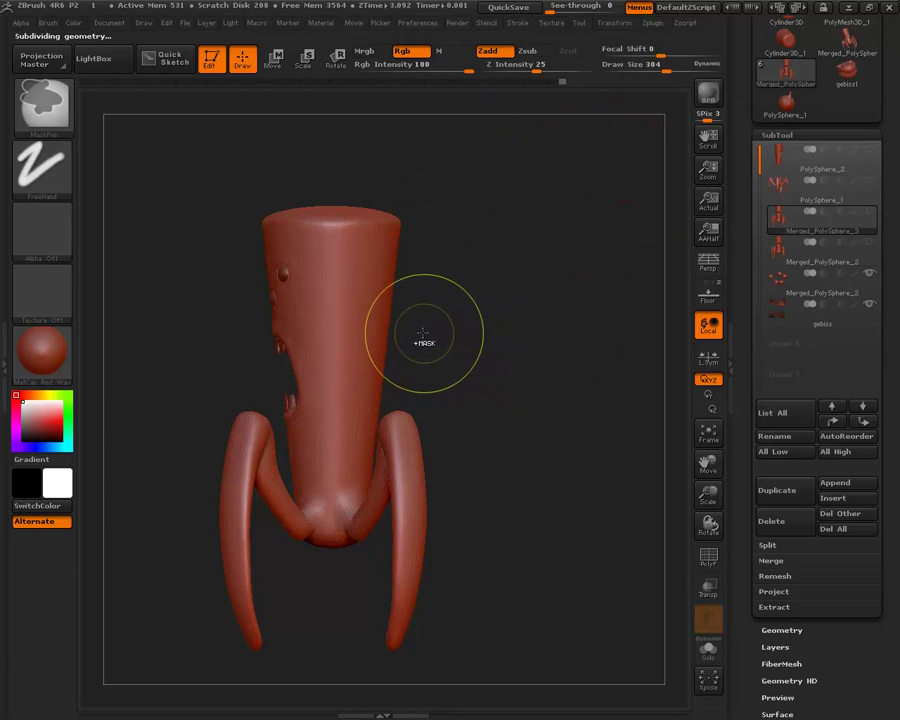
pyautogui.hotkey('shift', 'd')
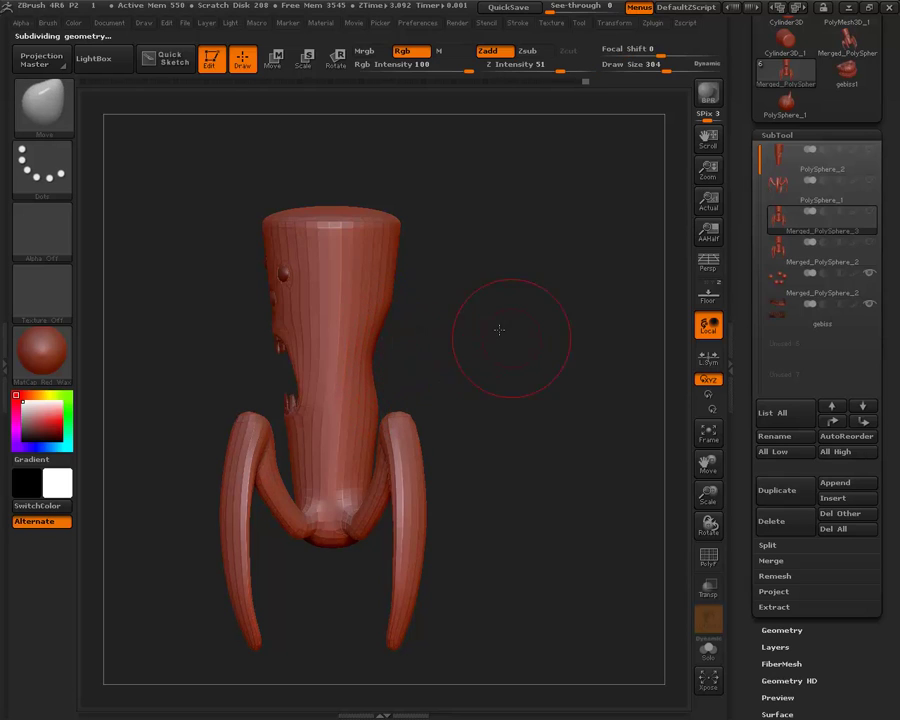
pyautogui.moveTo(494, 324); pyautogui.dragTo(386, 342)
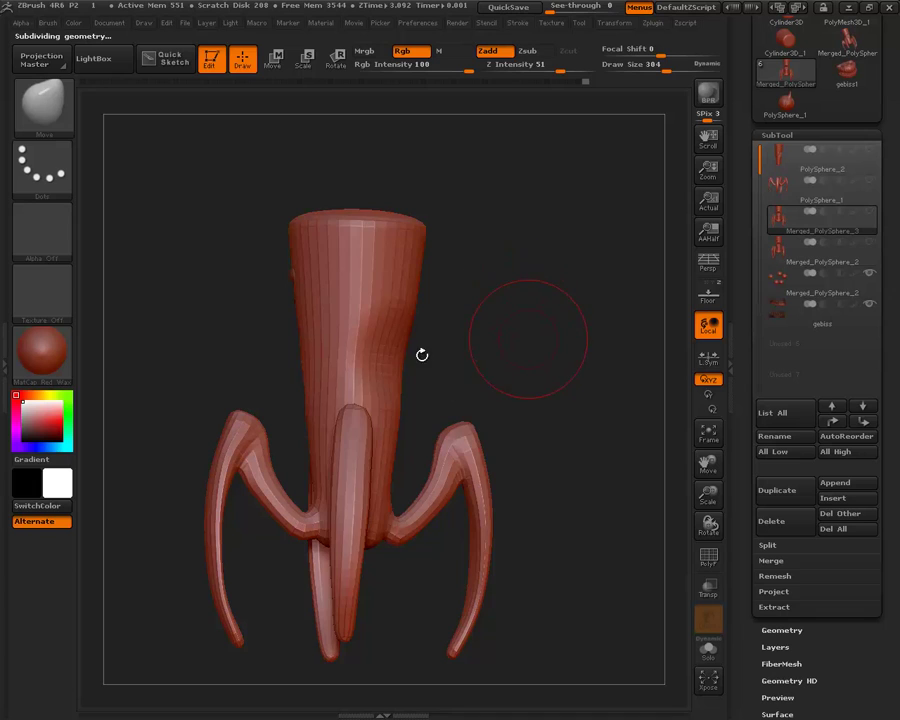
pyautogui.press('d')
pyautogui.press('ctrl')
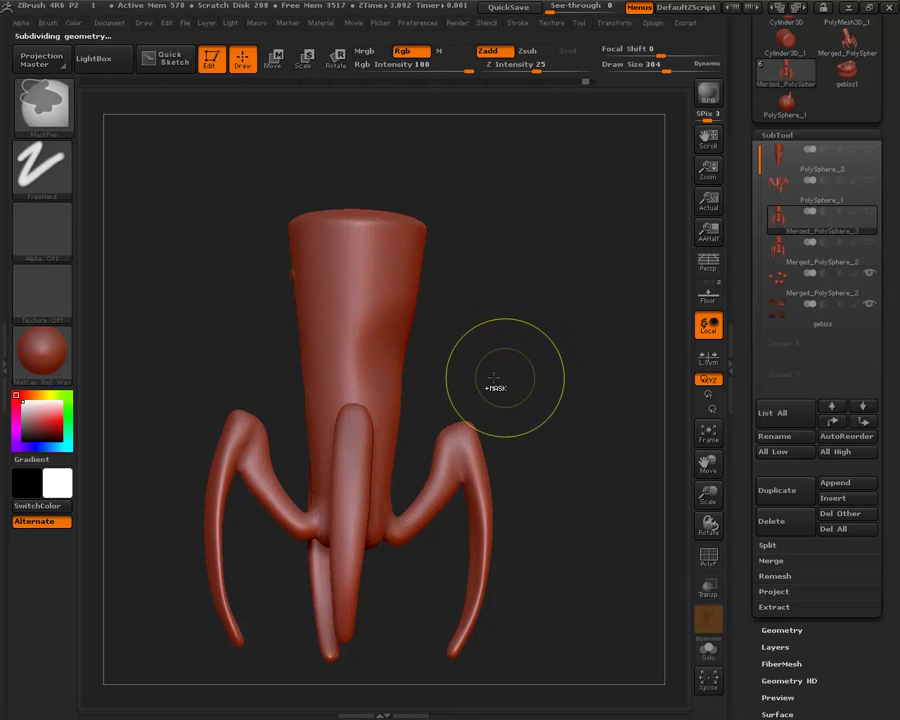
pyautogui.hotkey('shift', 'd')
pyautogui.press('d')
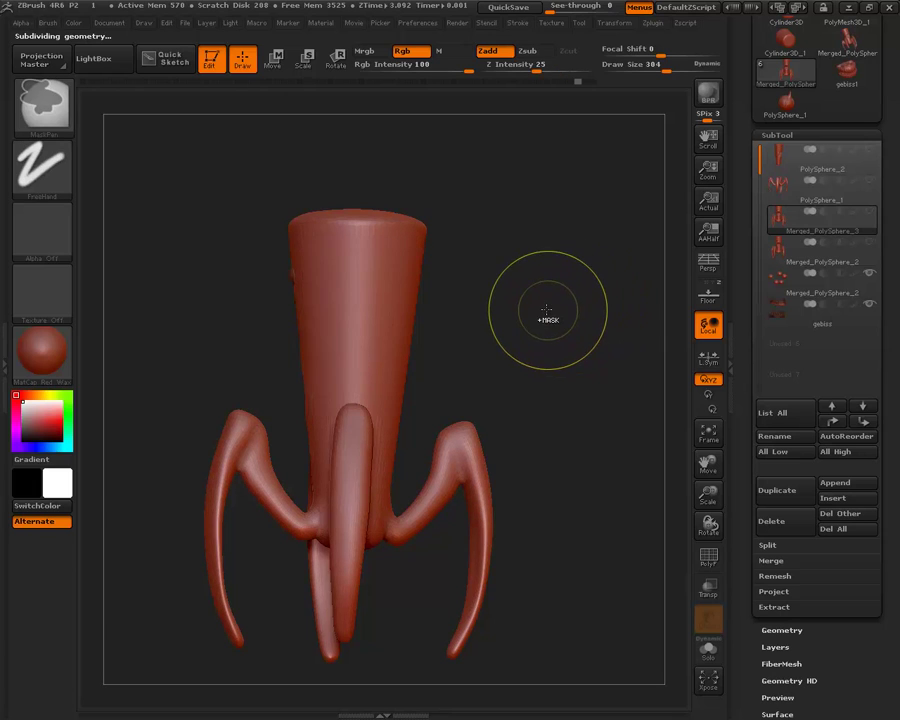
pyautogui.hotkey('shift', 'd')
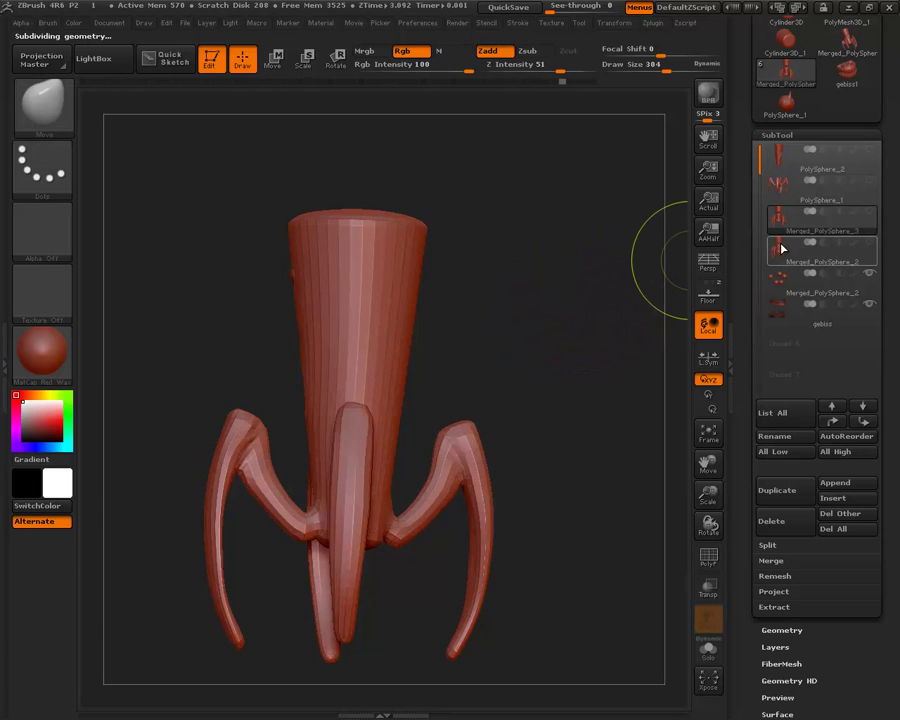
# Select Merged_PolySphere_2 and turn the model to view the legs front-on.
pyautogui.click(815, 258)
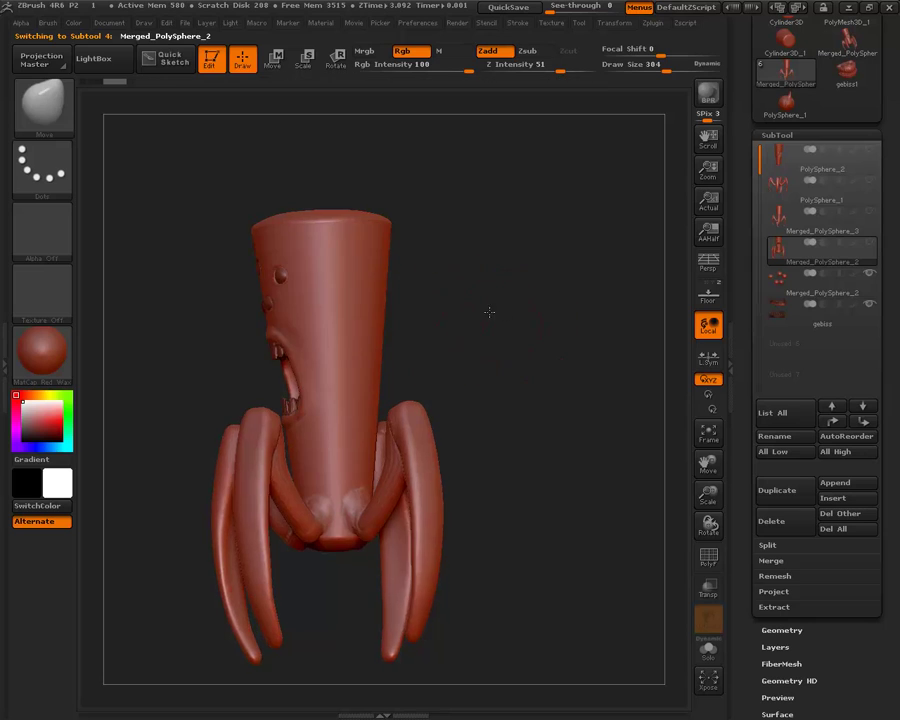
pyautogui.moveTo(486, 310); pyautogui.dragTo(400, 340)
pyautogui.keyDown('shift'); pyautogui.moveTo(482, 336); pyautogui.dragTo(386, 368); pyautogui.keyUp('shift')
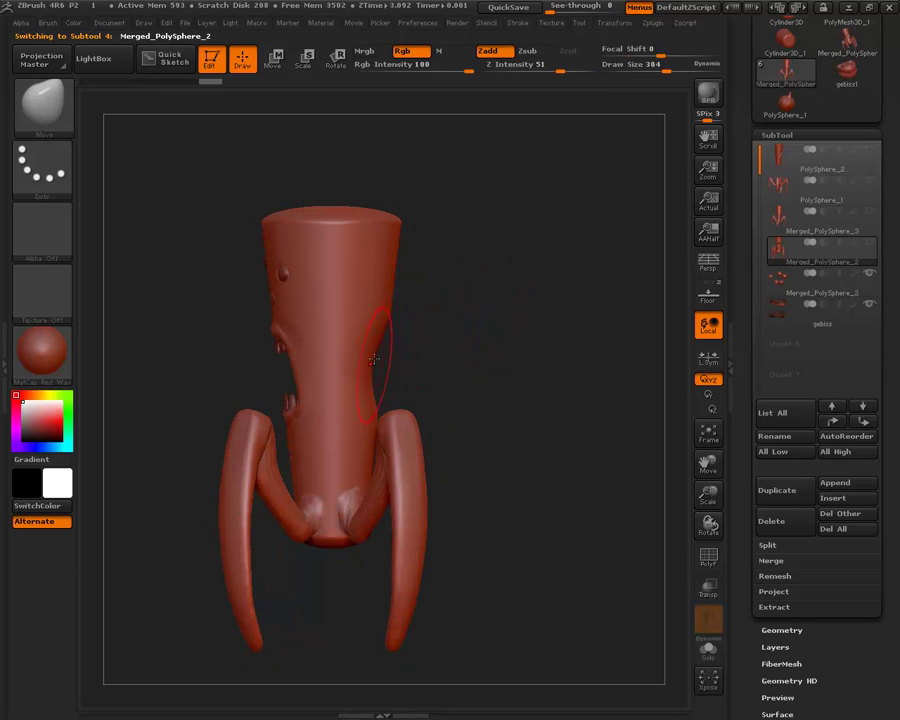
pyautogui.moveTo(482, 342); pyautogui.dragTo(385, 345)
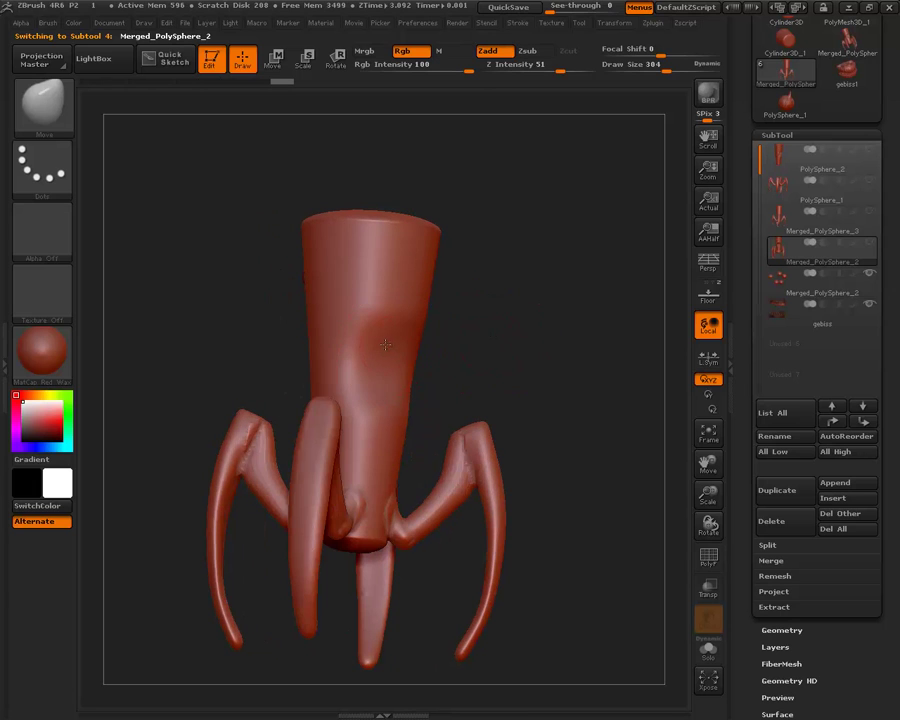
pyautogui.moveTo(450, 340)
pyautogui.mouseDown()
pyautogui.moveTo(472, 326)
pyautogui.moveTo(500, 336)
pyautogui.moveTo(208, 116)
pyautogui.mouseUp()
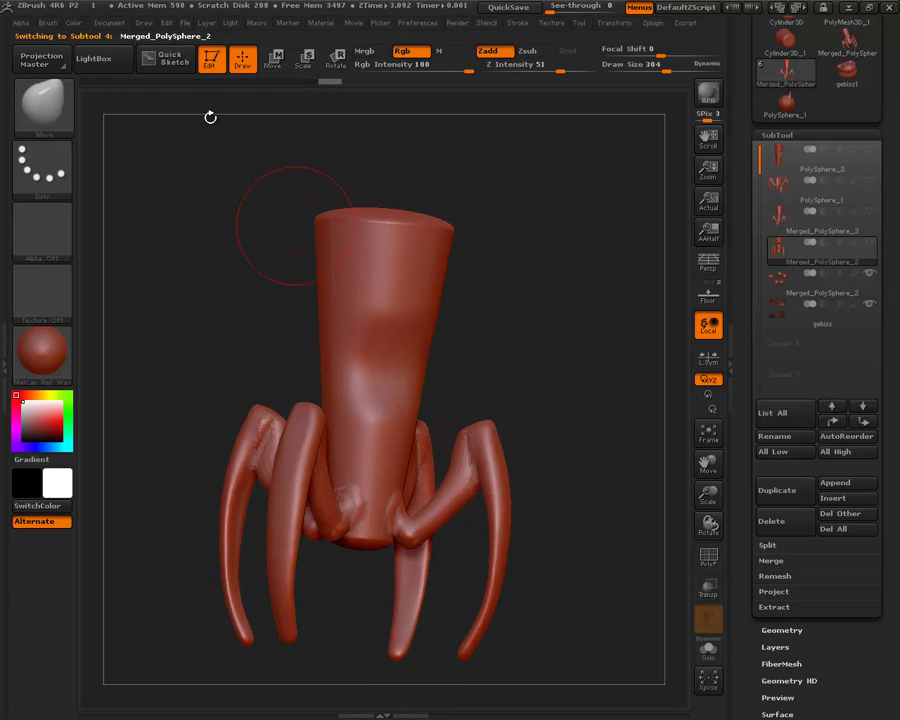
pyautogui.click(44, 110)
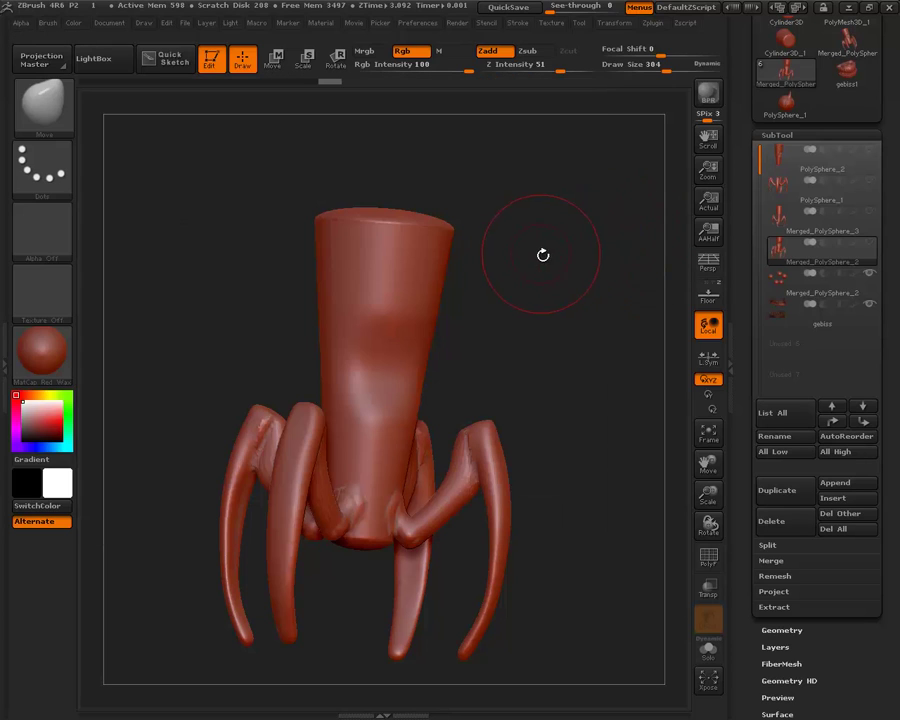
pyautogui.press('shift')
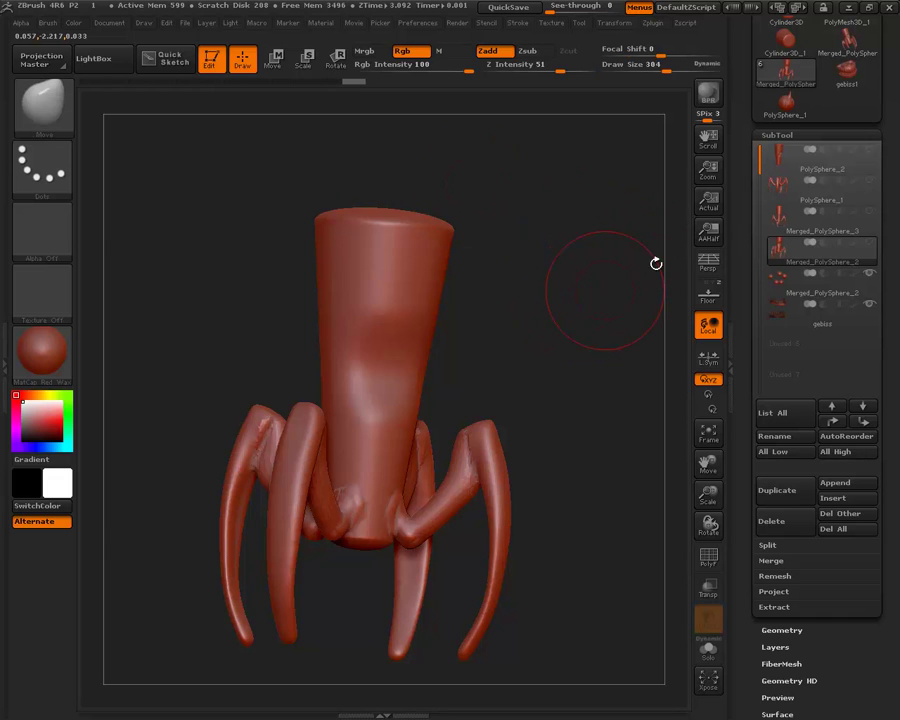
# Switch to Merged_PolySphere_3 and rotate to see the face from the side.
pyautogui.click(776, 238)
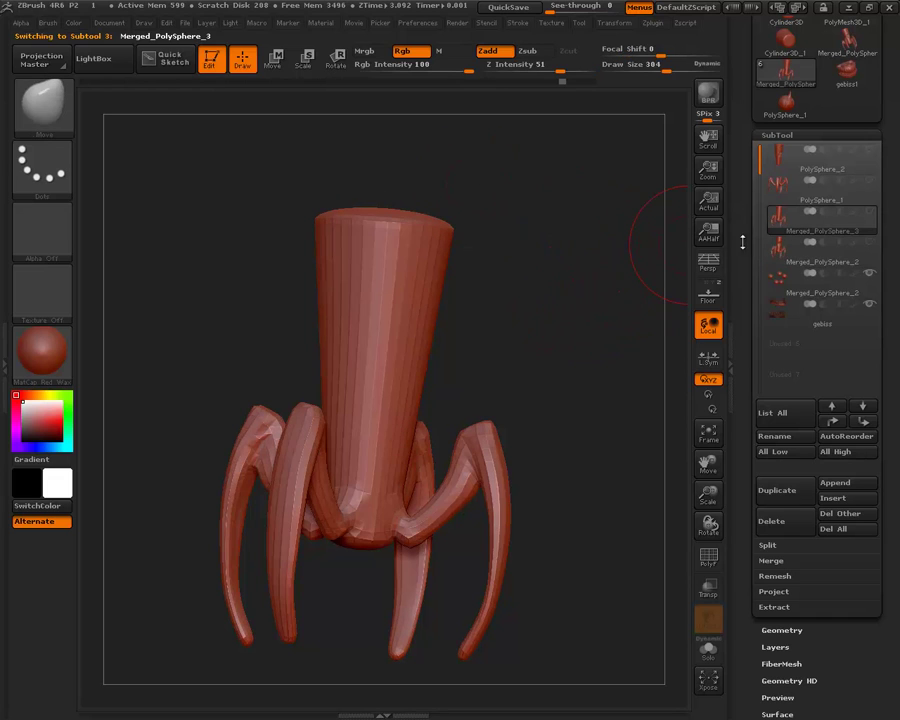
pyautogui.moveTo(652, 322)
pyautogui.mouseDown()
pyautogui.moveTo(626, 306)
pyautogui.moveTo(647, 340)
pyautogui.mouseUp()
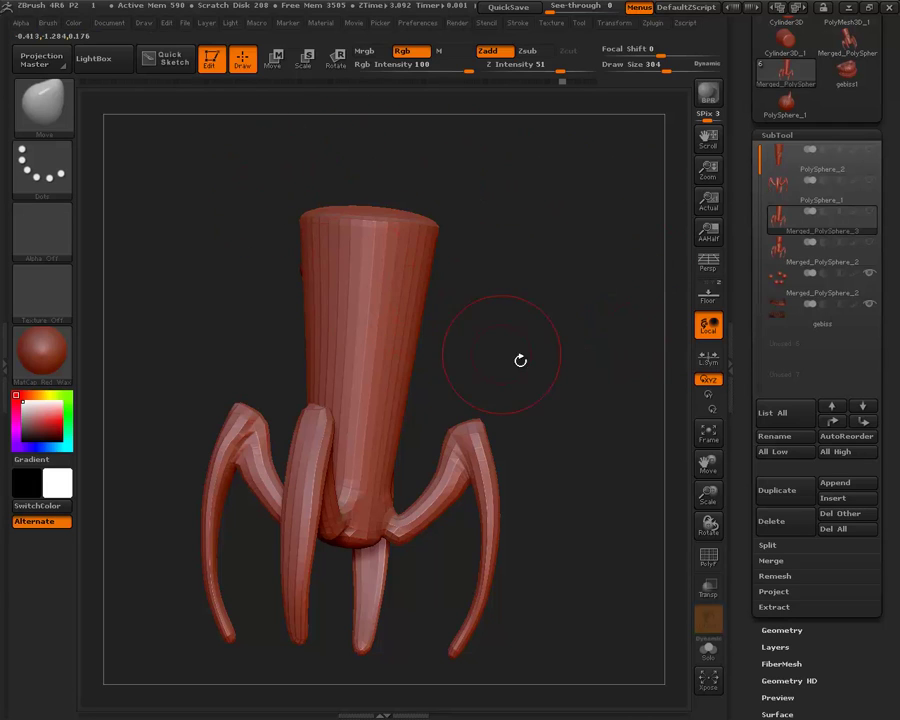
pyautogui.moveTo(520, 358)
pyautogui.mouseDown()
pyautogui.moveTo(573, 340)
pyautogui.moveTo(398, 324)
pyautogui.moveTo(542, 354)
pyautogui.moveTo(327, 315)
pyautogui.mouseUp()
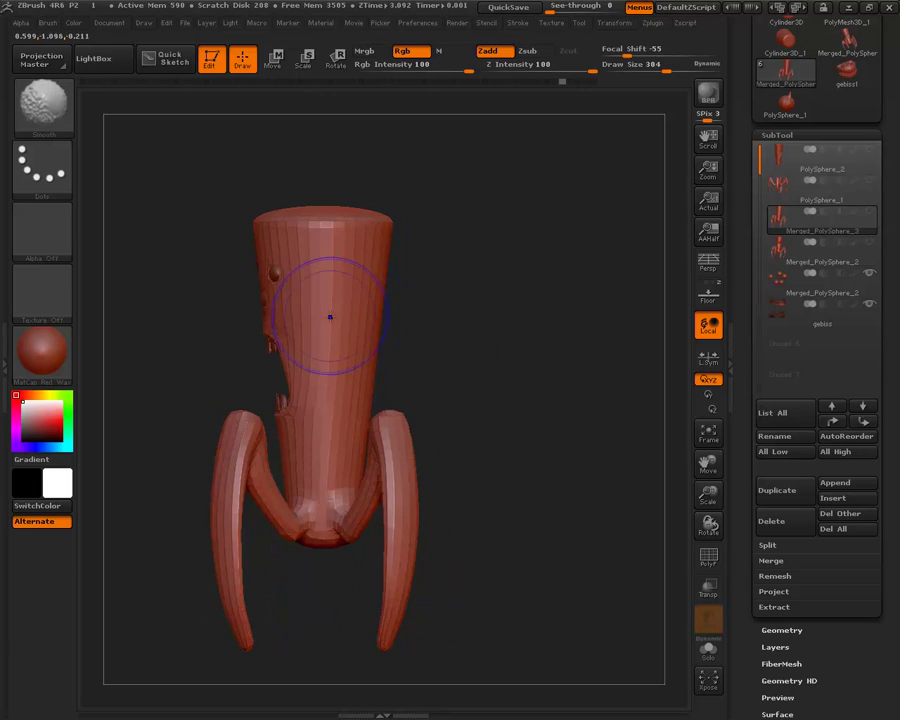
pyautogui.moveTo(498, 364); pyautogui.dragTo(572, 402)
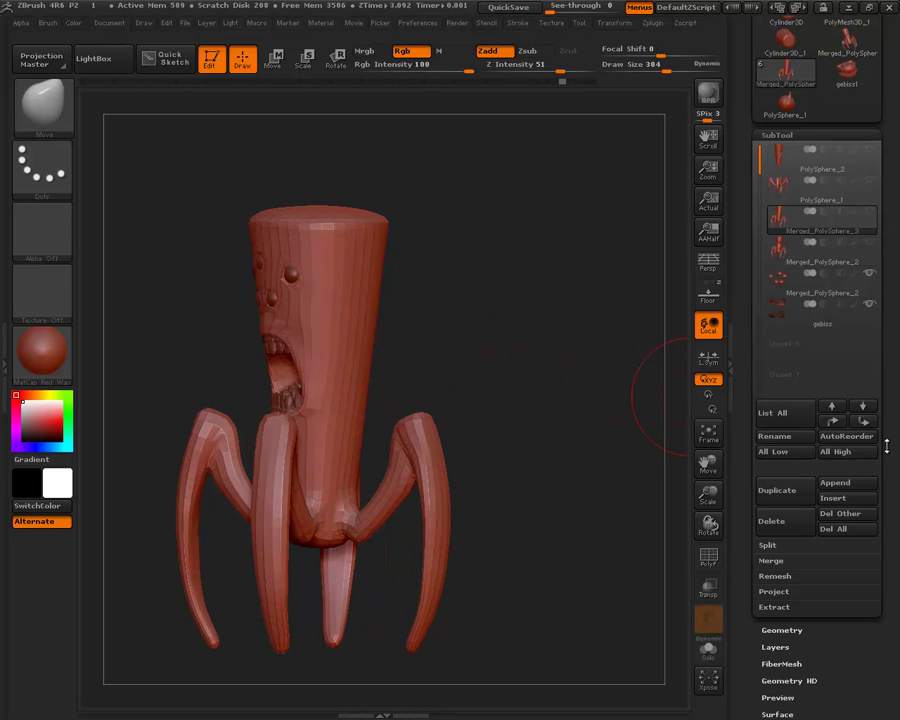
pyautogui.scroll(-5, 826, 516)
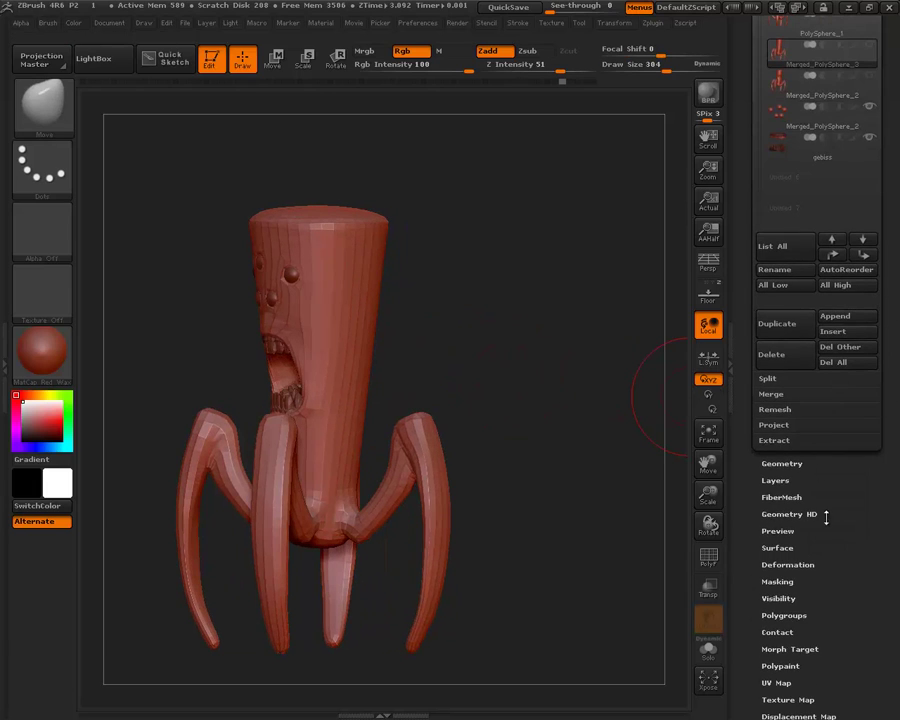
pyautogui.scroll(-7, 810, 489)
pyautogui.scroll(10, 862, 302)
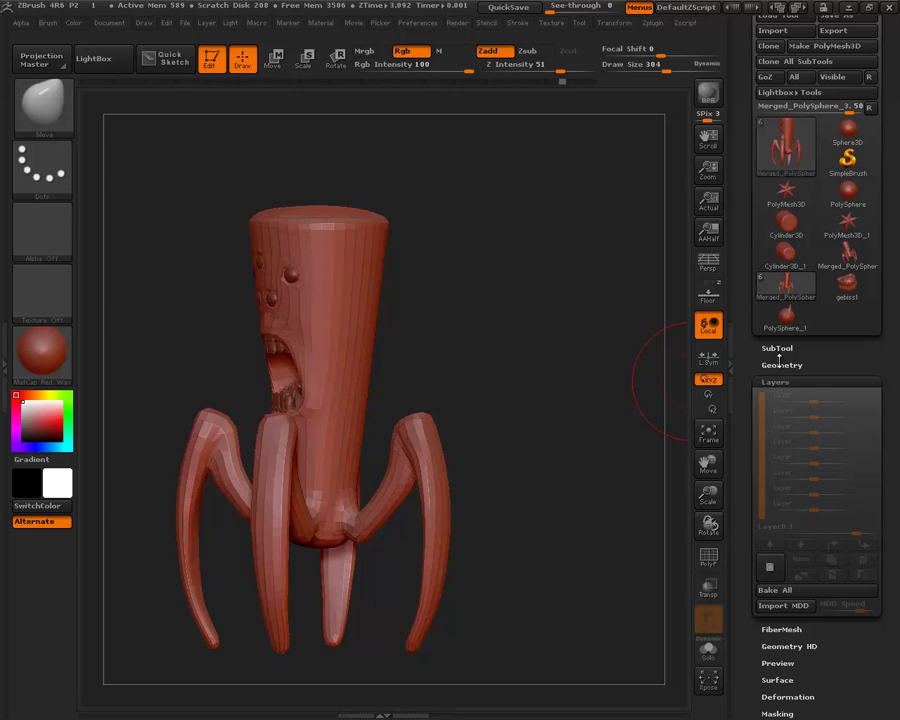
# Expand the subtool list and open the brush library without changing brush.
pyautogui.click(779, 366)
pyautogui.click(781, 277)
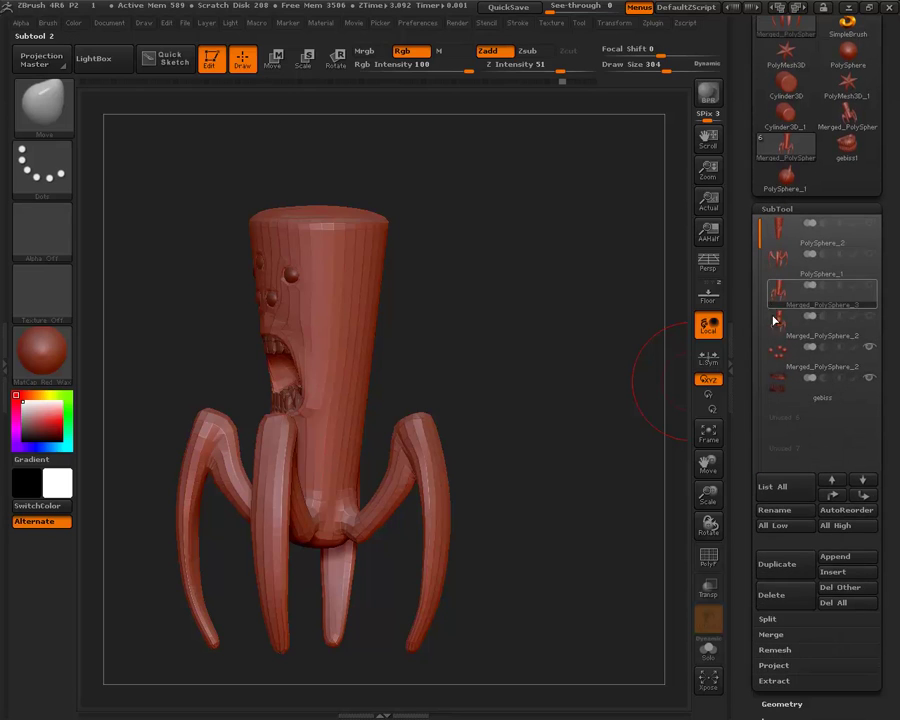
pyautogui.click(42, 102)
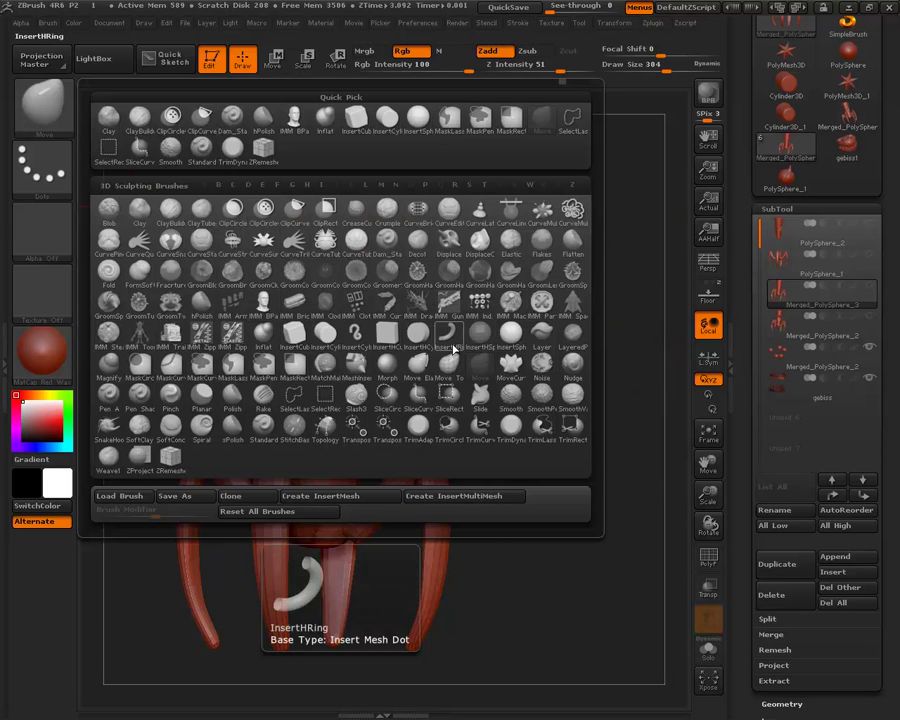
pyautogui.click(366, 374)
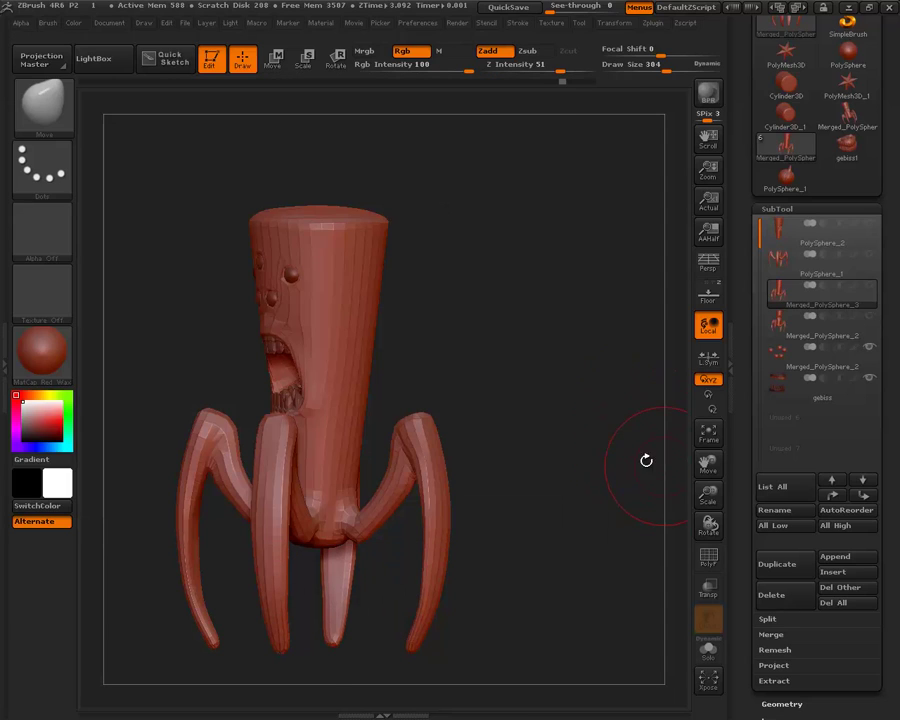
pyautogui.click(62, 108)
pyautogui.moveTo(650, 400)
pyautogui.keyDown('shift'); pyautogui.mouseDown()
pyautogui.moveTo(585, 438)
pyautogui.moveTo(598, 450)
pyautogui.moveTo(560, 420)
pyautogui.mouseUp(); pyautogui.keyUp('shift')
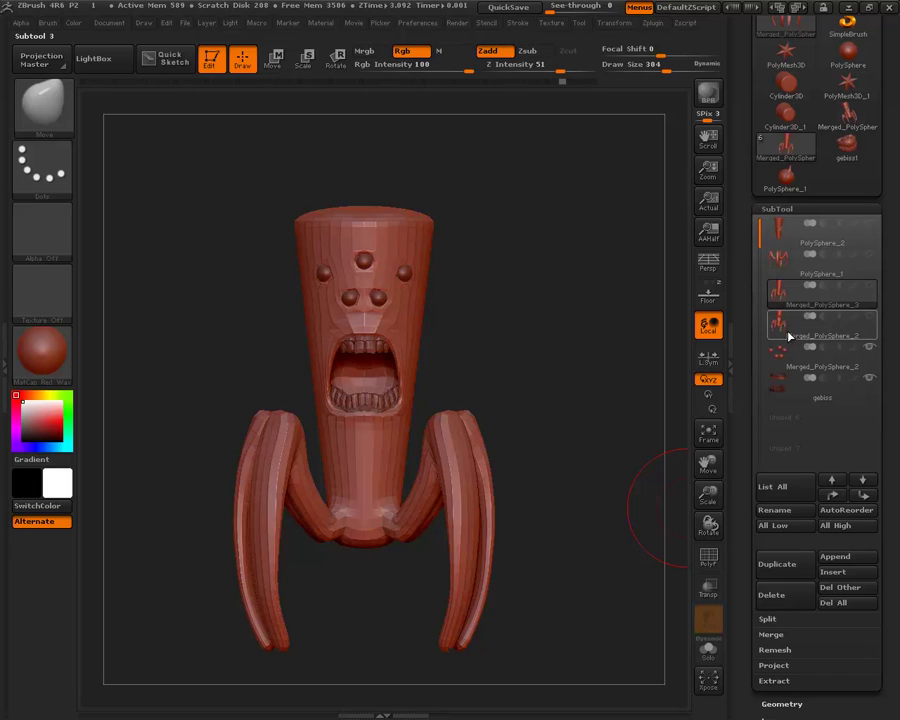
# Move Merged_PolySphere_3 one place down the subtool order and subdivide it with Ctrl+D.
pyautogui.click(862, 495)
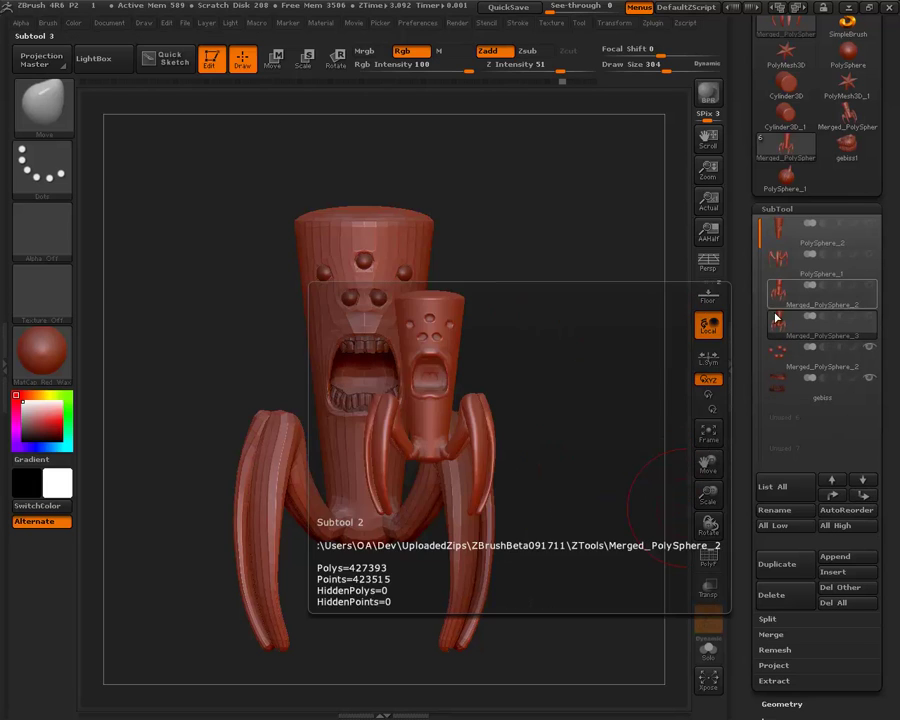
pyautogui.moveTo(631, 335)
pyautogui.keyDown('shift'); pyautogui.mouseDown()
pyautogui.moveTo(588, 257)
pyautogui.moveTo(582, 310)
pyautogui.mouseUp(); pyautogui.keyUp('shift')
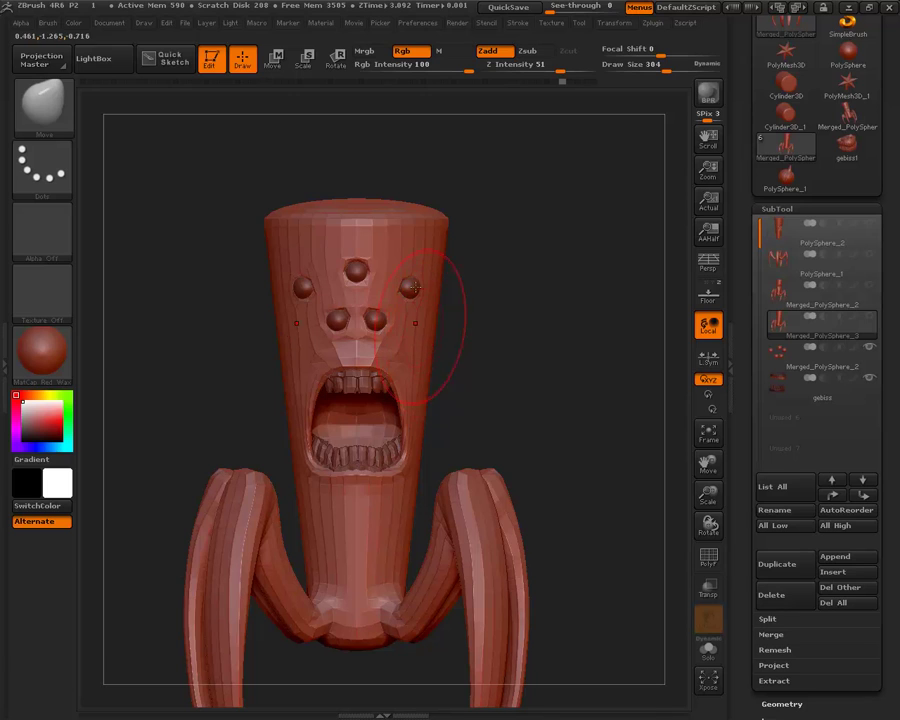
pyautogui.press('ctrl')
pyautogui.hotkey('ctrl', 'd')
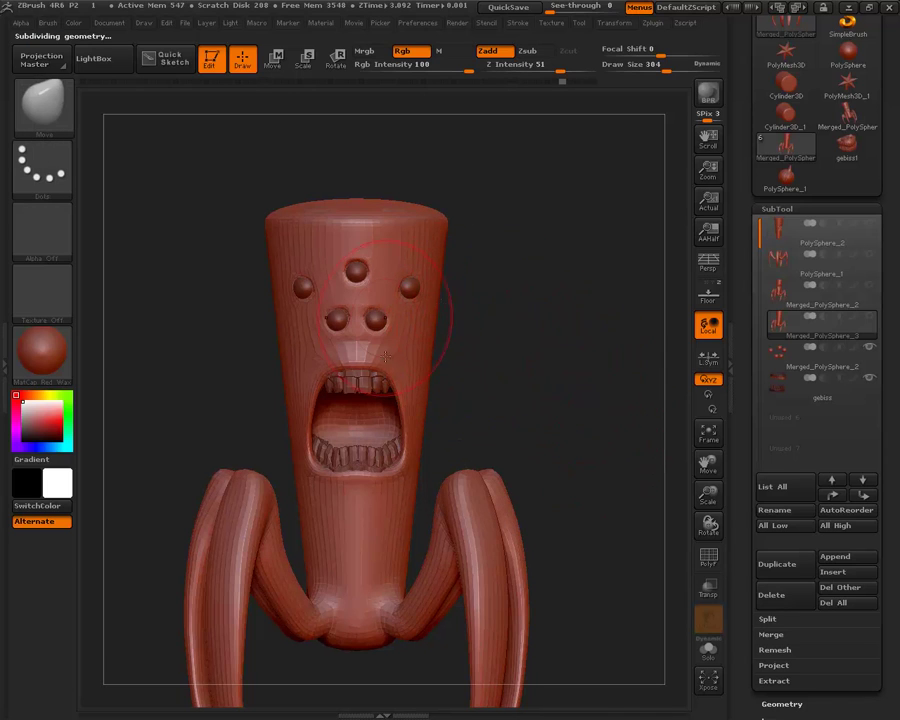
pyautogui.scroll(-3, 845, 540)
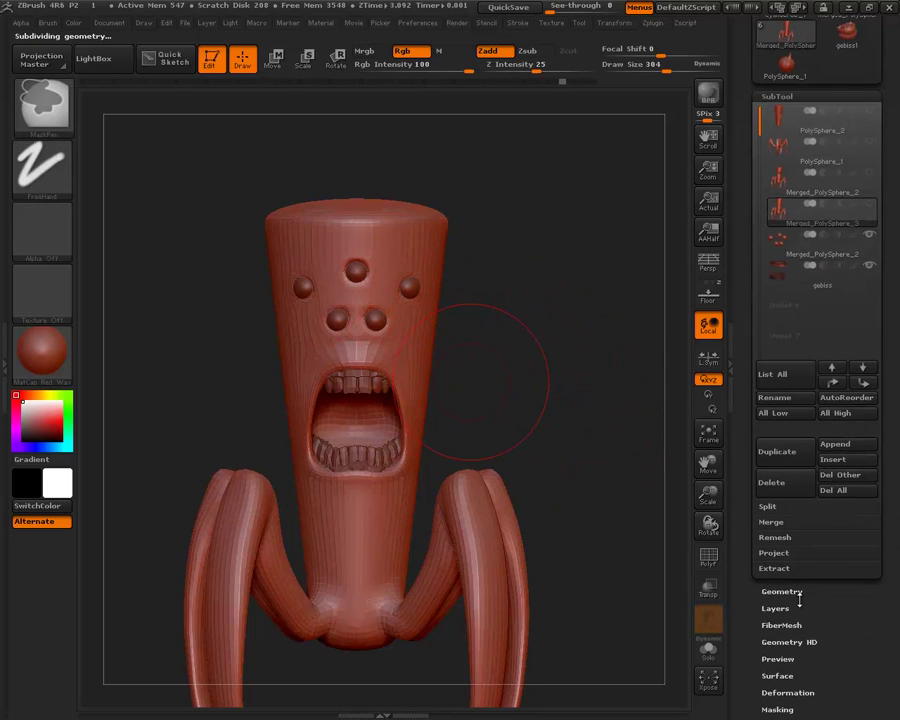
pyautogui.moveTo(561, 338); pyautogui.dragTo(560, 324)
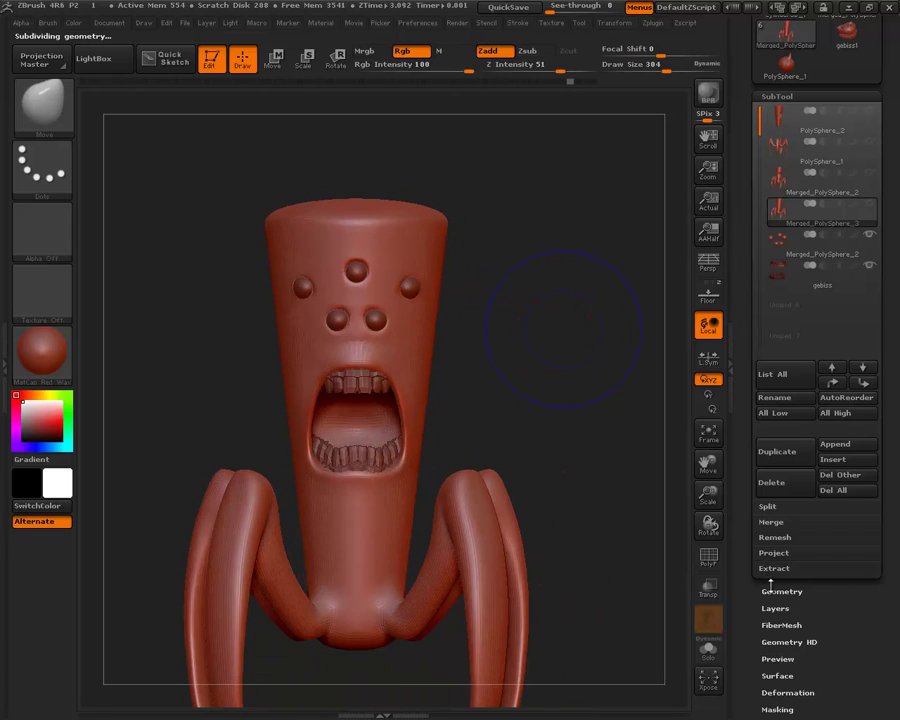
# Step the subdivision level down and back up, finishing at SDiv 3.
pyautogui.click(784, 588)
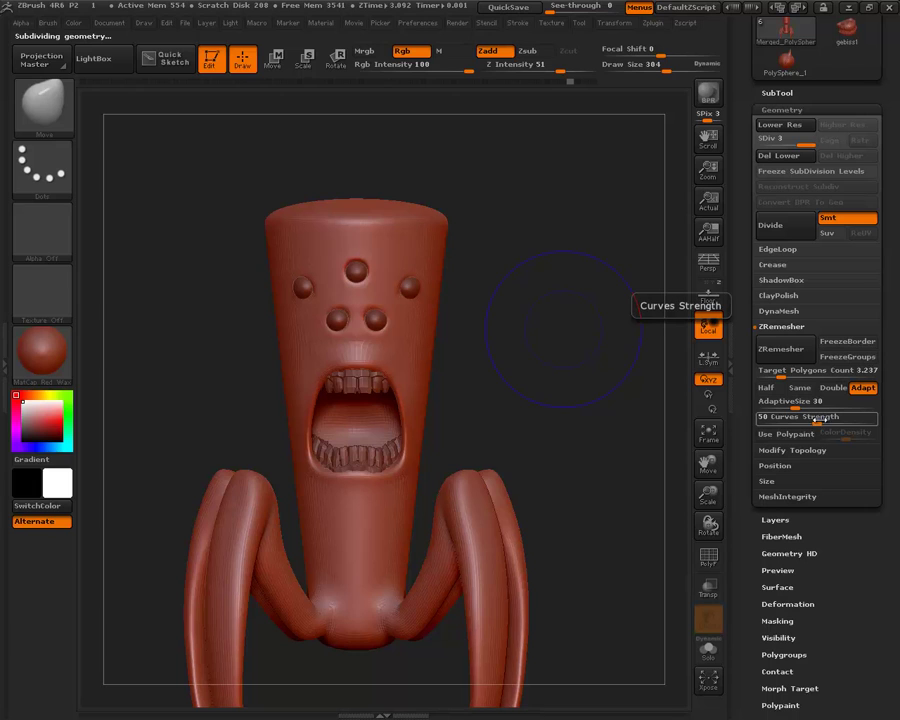
pyautogui.press('shift')
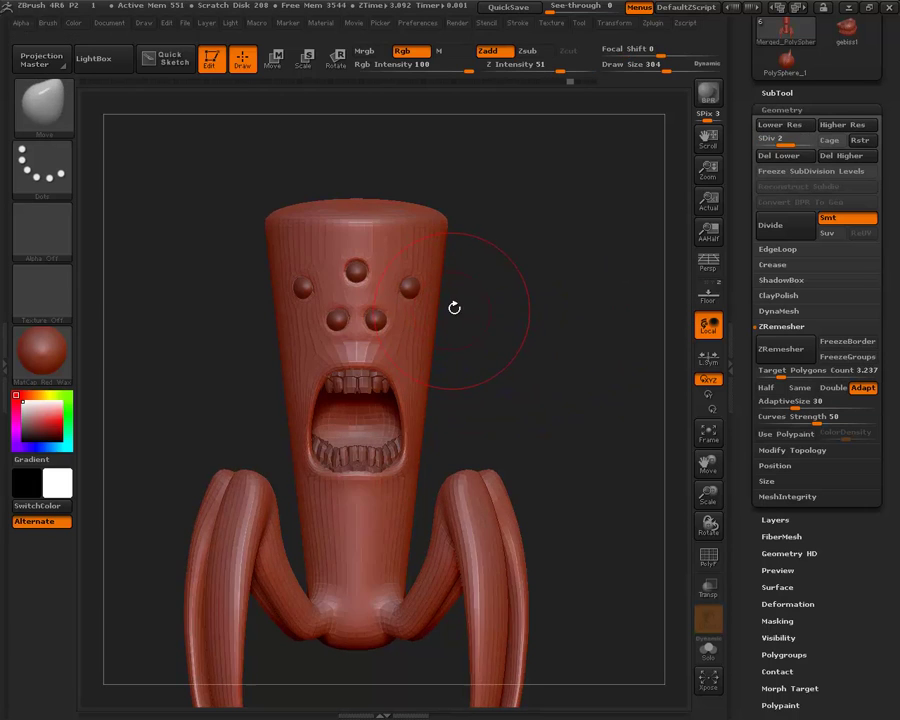
pyautogui.press('shift')
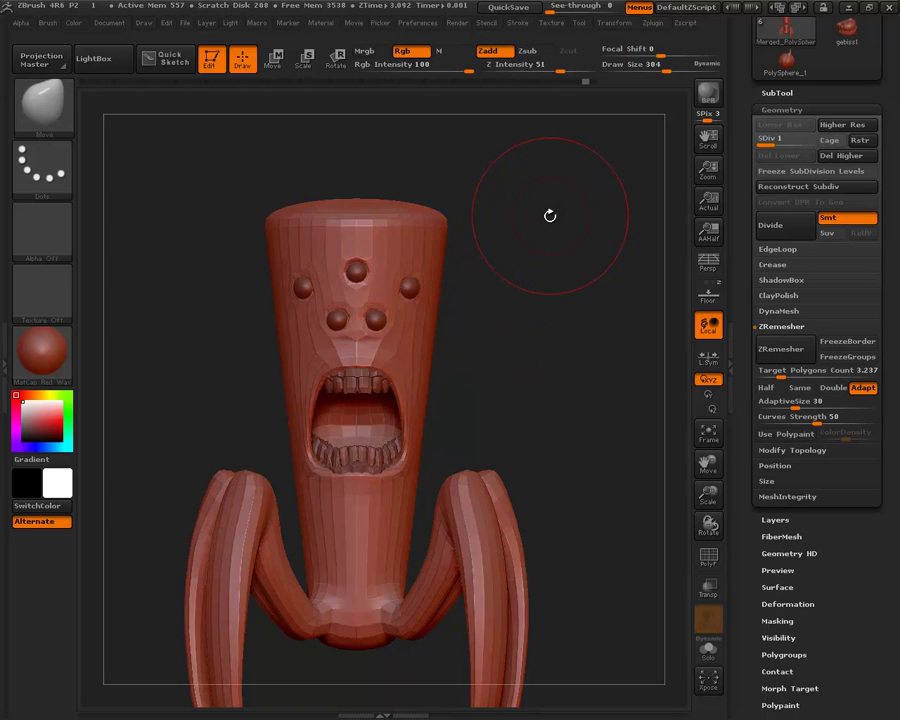
pyautogui.press('shift')
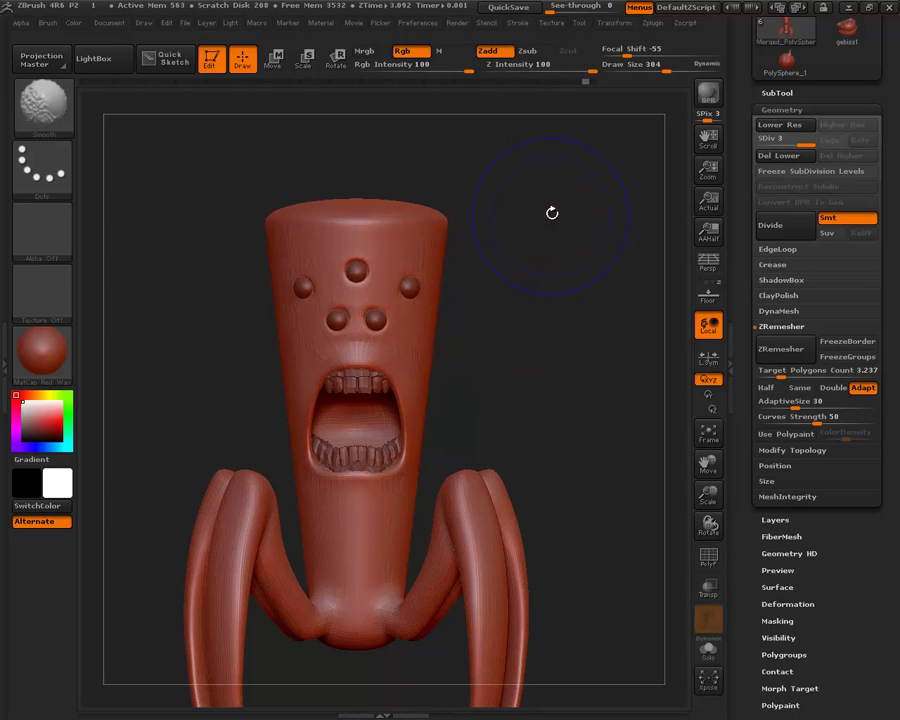
pyautogui.hotkey('shift', 'd')
pyautogui.press('d')
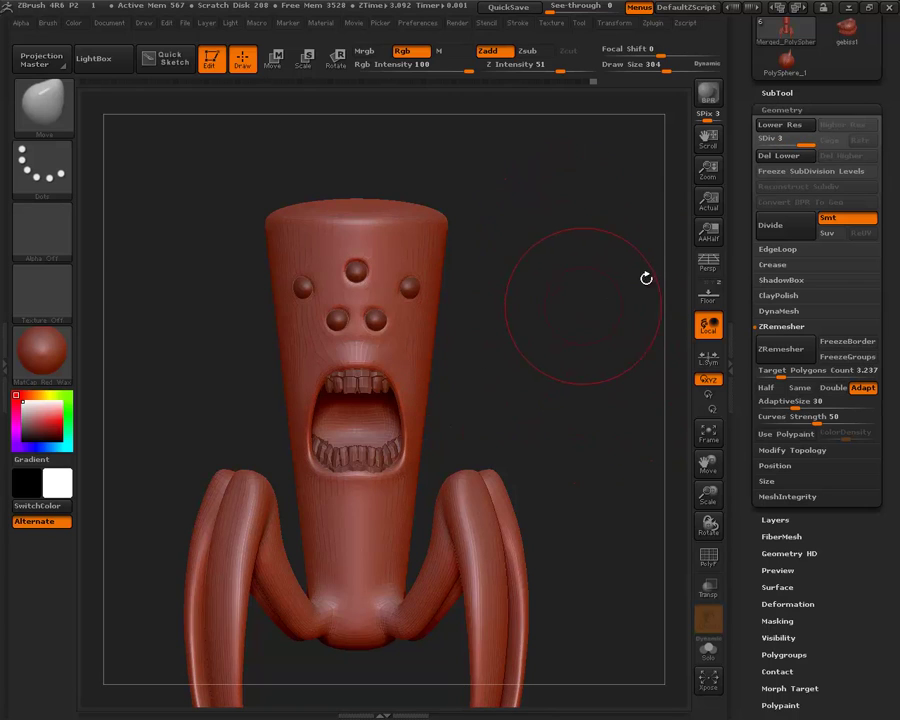
# Add sculpt layer Untitled Layer 1 and select the Clay brush at draw size 109.
pyautogui.click(790, 520)
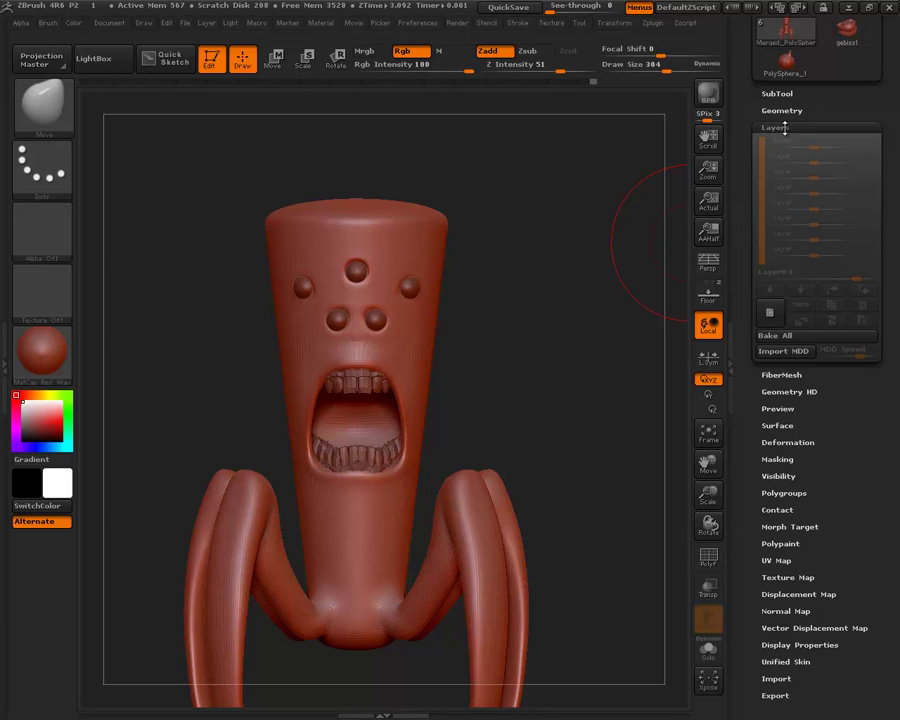
pyautogui.click(770, 314)
pyautogui.moveTo(597, 416); pyautogui.dragTo(596, 394)
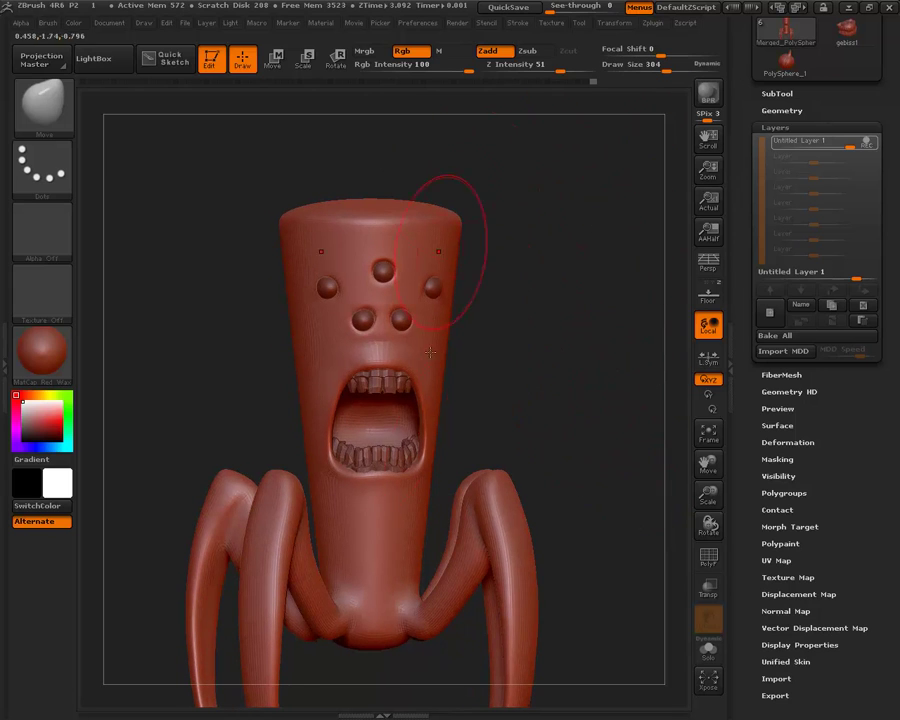
pyautogui.click(50, 115)
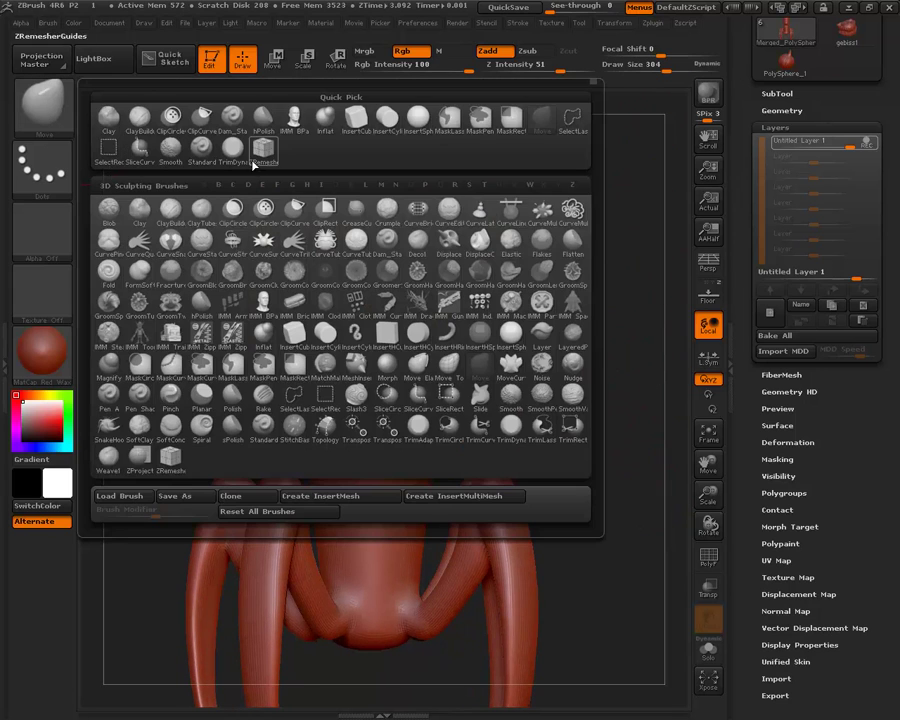
pyautogui.click(112, 122)
pyautogui.moveTo(666, 67); pyautogui.dragTo(636, 67)
pyautogui.keyDown('alt'); pyautogui.moveTo(562, 254); pyautogui.dragTo(474, 272); pyautogui.keyUp('alt')
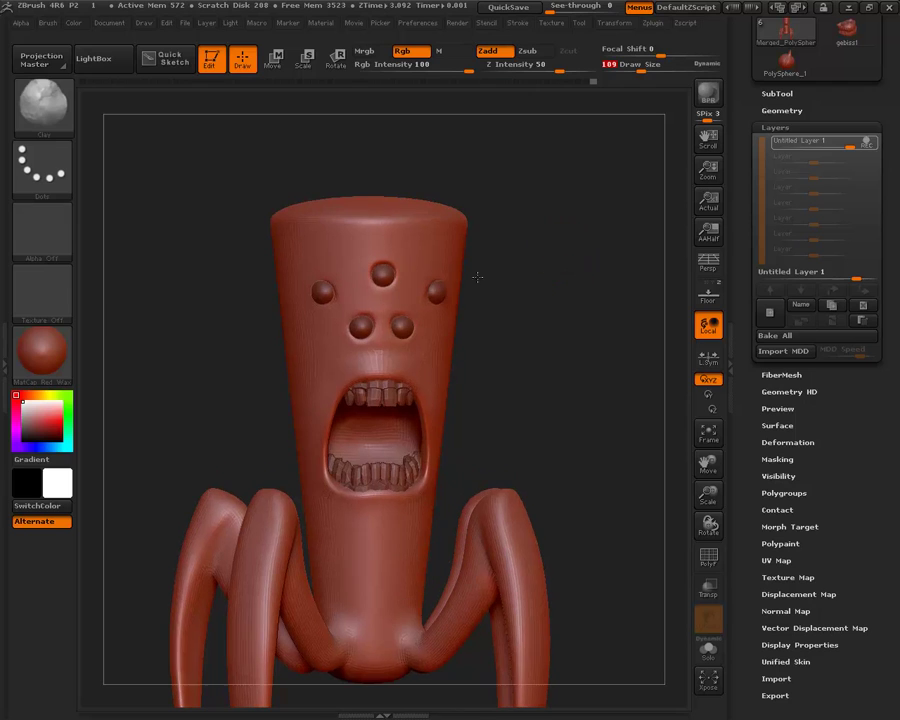
pyautogui.press('shift')
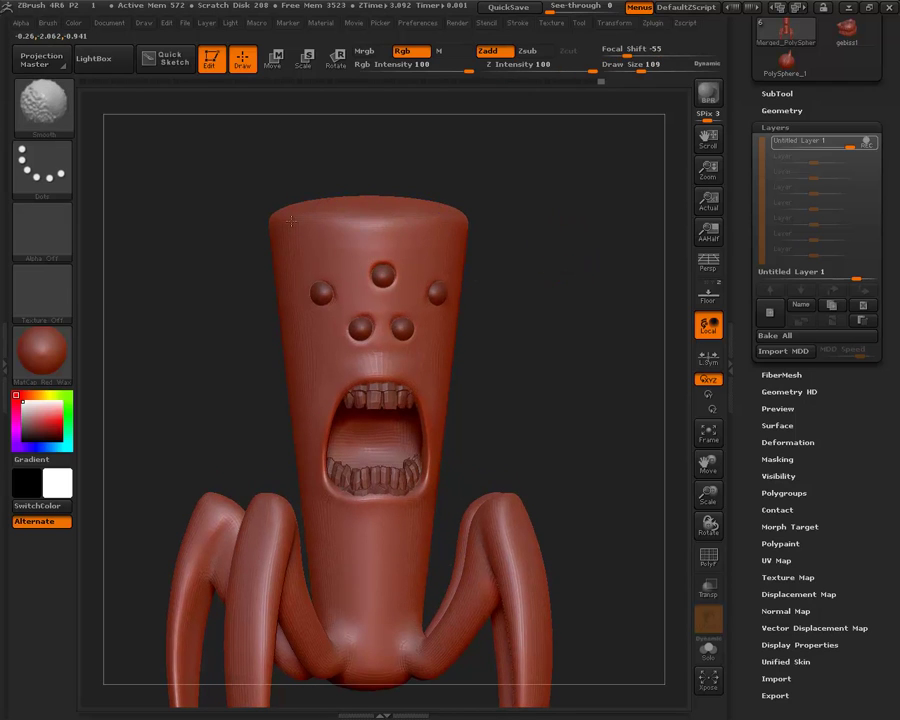
# Sculpt clay strokes on the cheek below the eyes and under the mouth.
pyautogui.moveTo(602, 231); pyautogui.dragTo(292, 180)
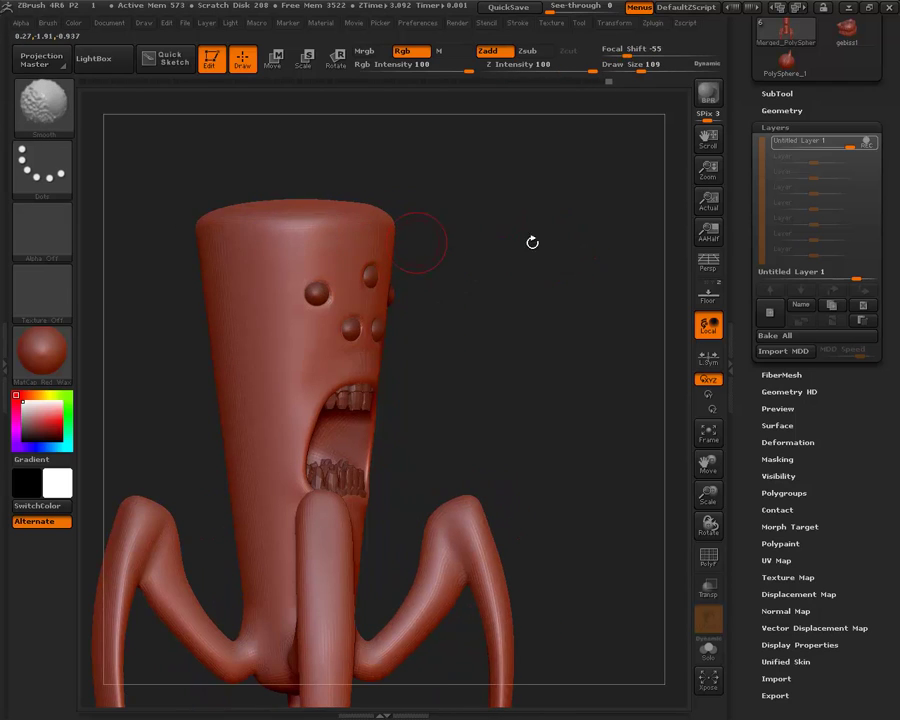
pyautogui.moveTo(532, 242); pyautogui.dragTo(376, 304)
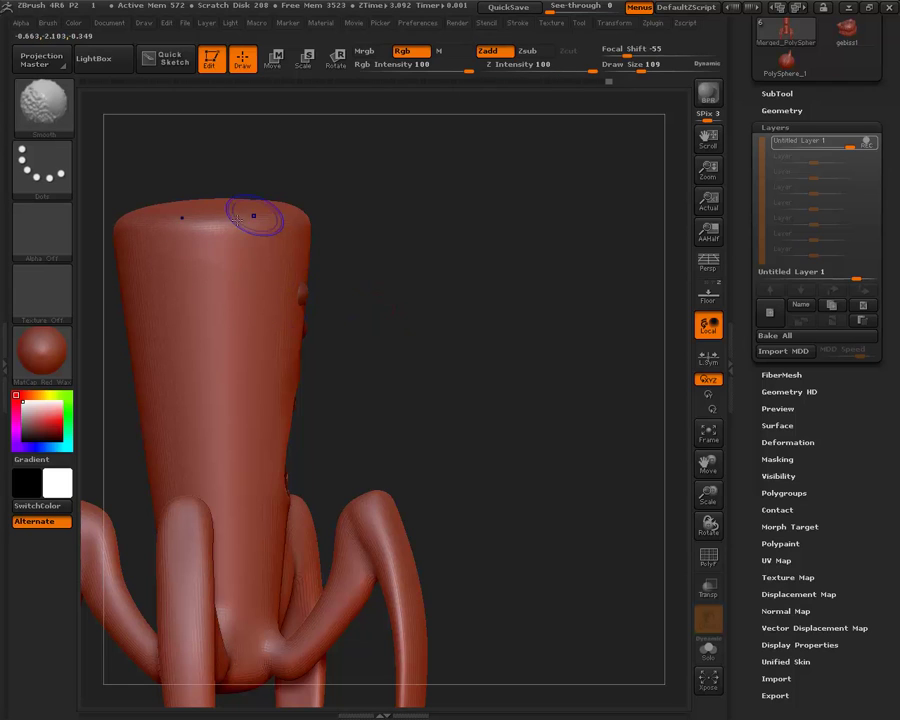
pyautogui.moveTo(388, 293); pyautogui.dragTo(361, 394)
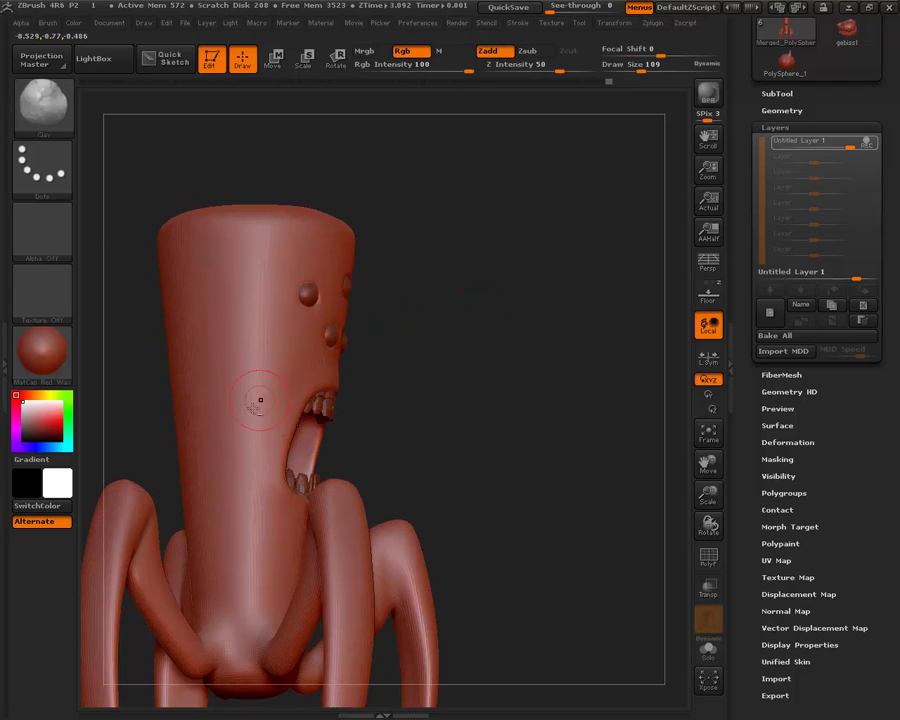
pyautogui.moveTo(252, 426); pyautogui.dragTo(256, 392)
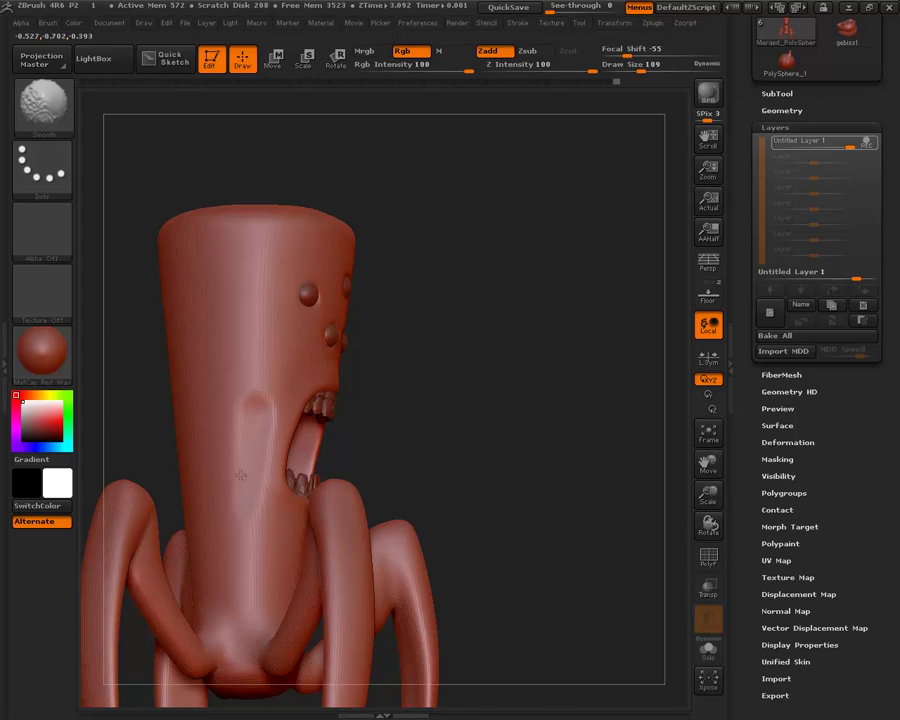
pyautogui.moveTo(445, 328); pyautogui.dragTo(498, 341)
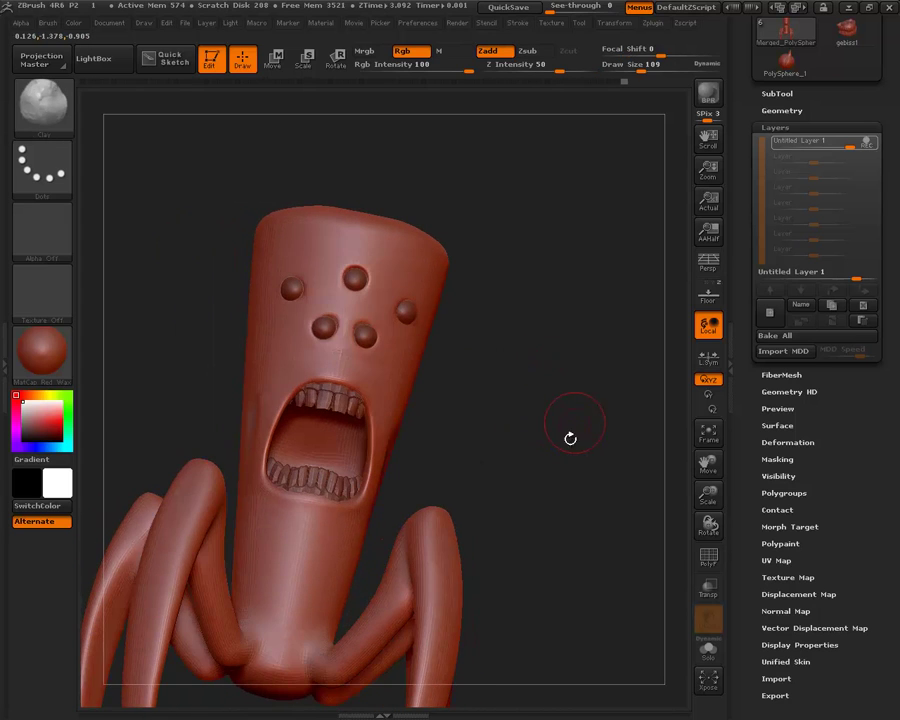
pyautogui.moveTo(572, 432)
pyautogui.mouseDown()
pyautogui.moveTo(588, 393)
pyautogui.moveTo(607, 219)
pyautogui.moveTo(381, 333)
pyautogui.moveTo(364, 362)
pyautogui.moveTo(374, 367)
pyautogui.moveTo(372, 437)
pyautogui.mouseUp()
pyautogui.moveTo(346, 374)
pyautogui.mouseDown()
pyautogui.moveTo(374, 378)
pyautogui.moveTo(366, 368)
pyautogui.moveTo(368, 395)
pyautogui.mouseUp()
# Try a clay bump on the left cheek and a ridge beside the upper eyes, undoing both.
pyautogui.click(42, 105)
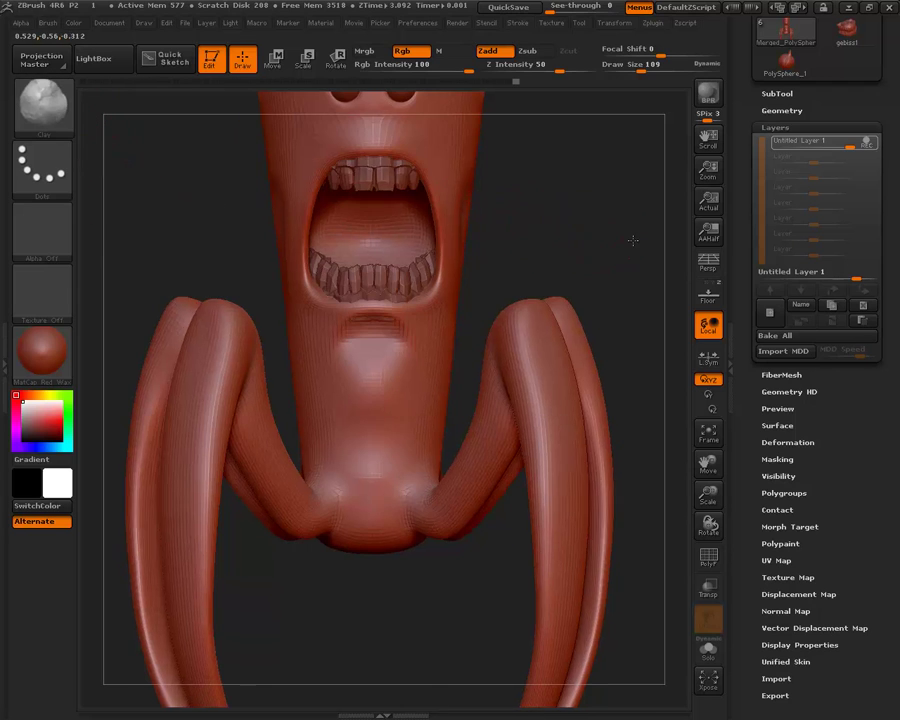
pyautogui.moveTo(633, 241)
pyautogui.mouseDown()
pyautogui.moveTo(598, 161)
pyautogui.moveTo(590, 291)
pyautogui.moveTo(311, 232)
pyautogui.mouseUp()
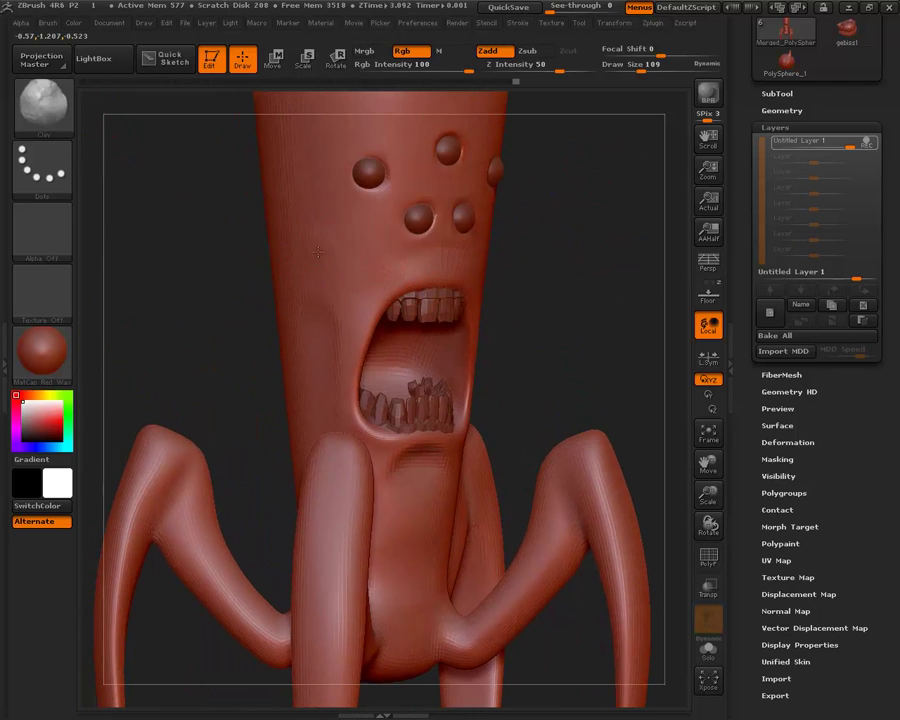
pyautogui.click(335, 240)
pyautogui.hotkey('ctrl', 'z')
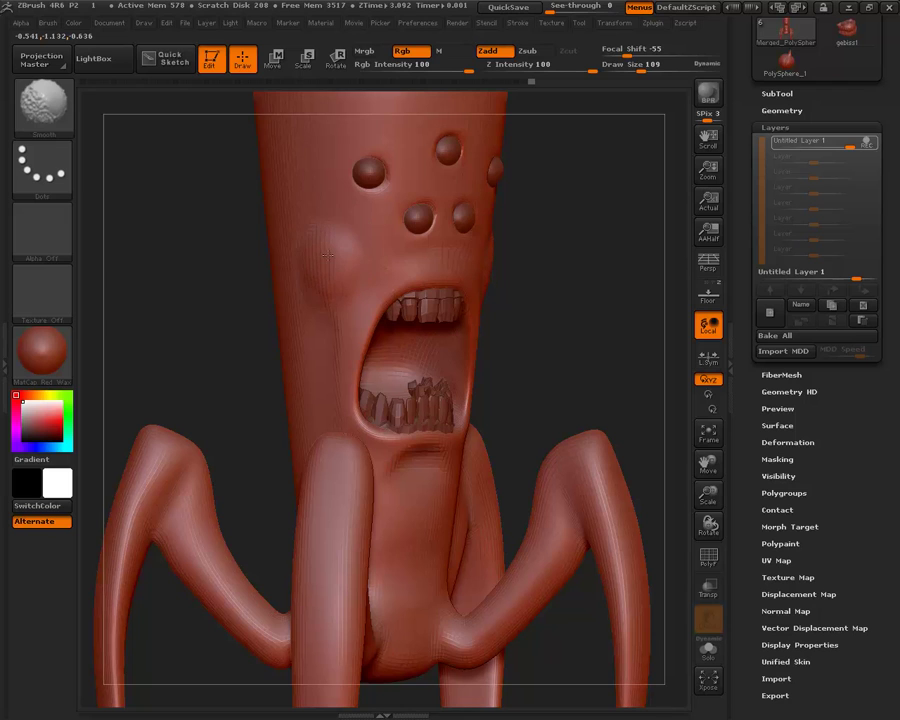
pyautogui.moveTo(599, 273)
pyautogui.mouseDown()
pyautogui.moveTo(576, 267)
pyautogui.moveTo(562, 311)
pyautogui.mouseUp()
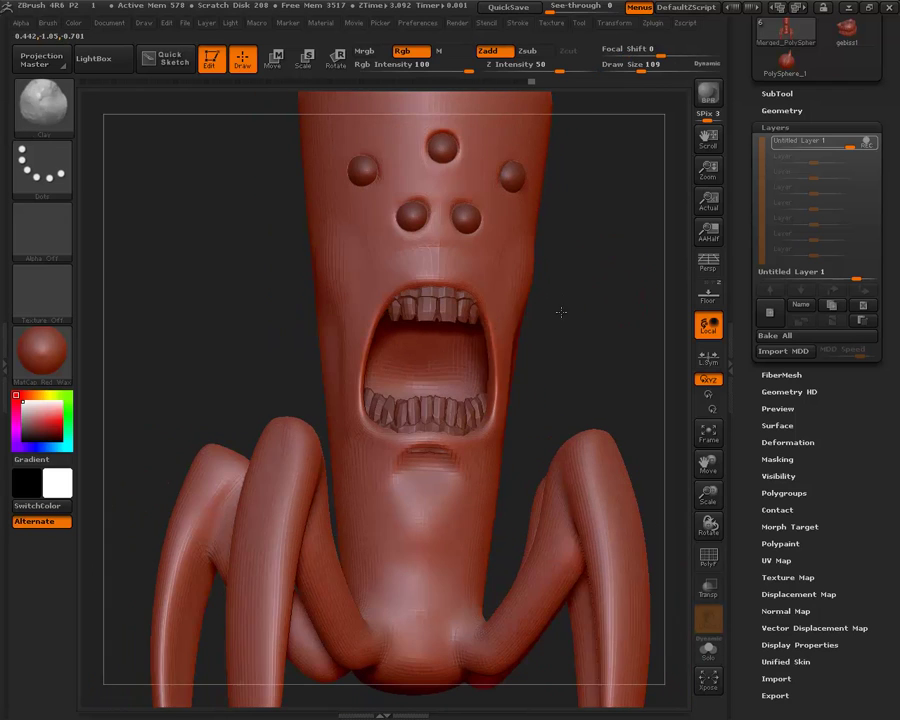
pyautogui.click(47, 117)
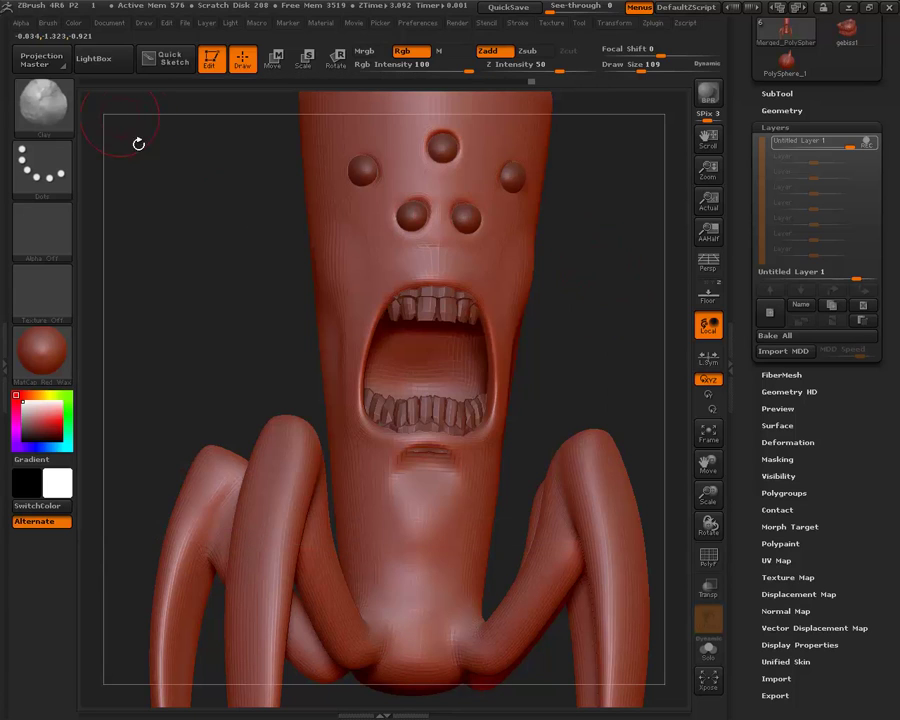
pyautogui.moveTo(220, 232); pyautogui.dragTo(504, 204)
pyautogui.moveTo(566, 330)
pyautogui.mouseDown()
pyautogui.moveTo(326, 228)
pyautogui.moveTo(357, 190)
pyautogui.mouseUp()
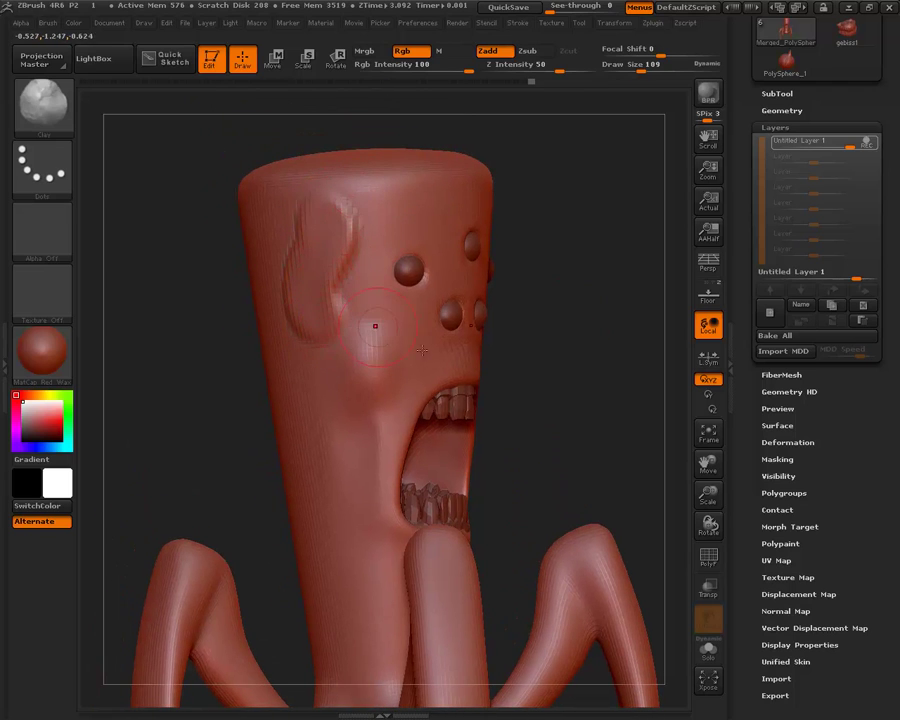
pyautogui.hotkey('ctrl', 'z')
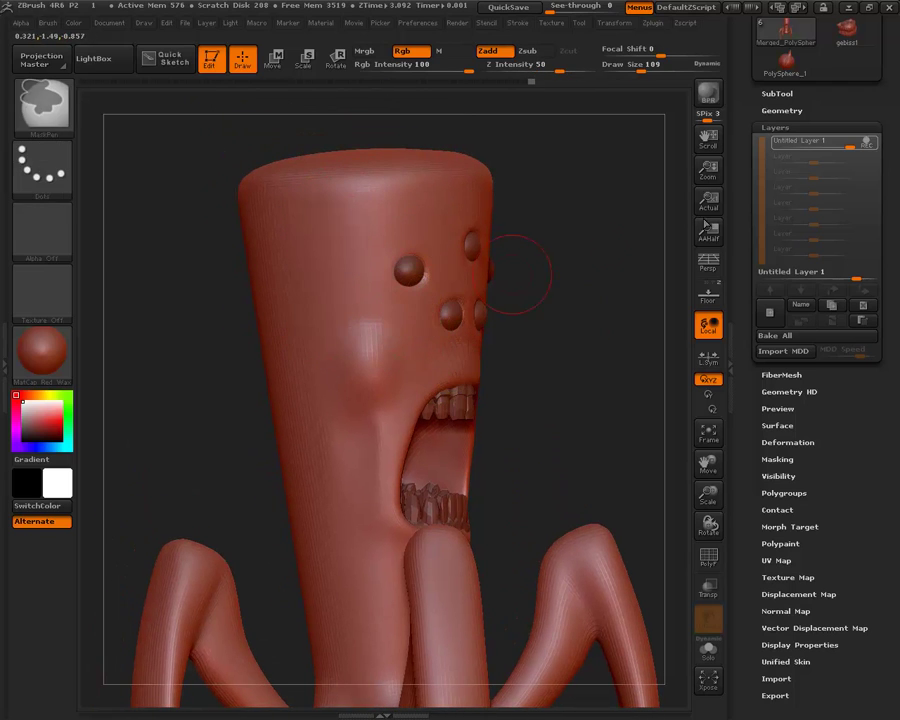
# Turn off REC on the old layer, add a new sculpt layer, and open the brush library.
pyautogui.click(826, 140)
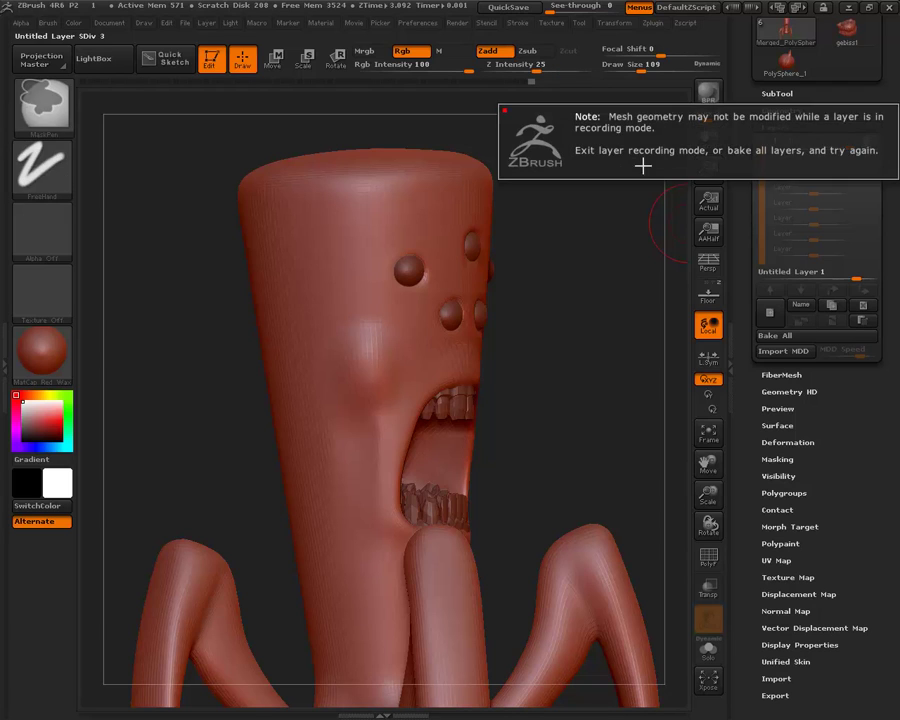
pyautogui.click(870, 144)
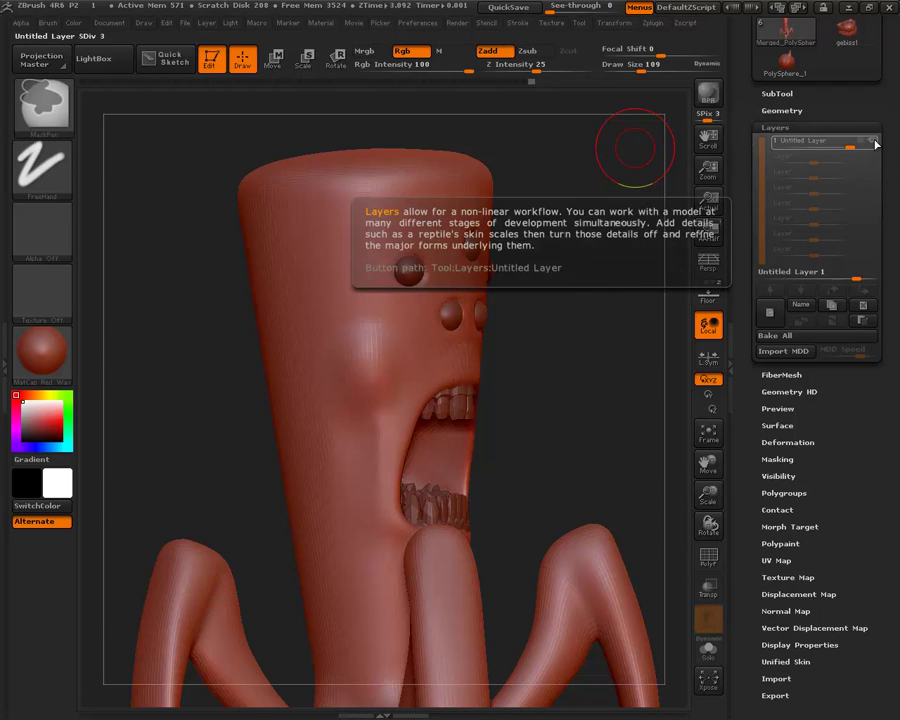
pyautogui.moveTo(812, 141)
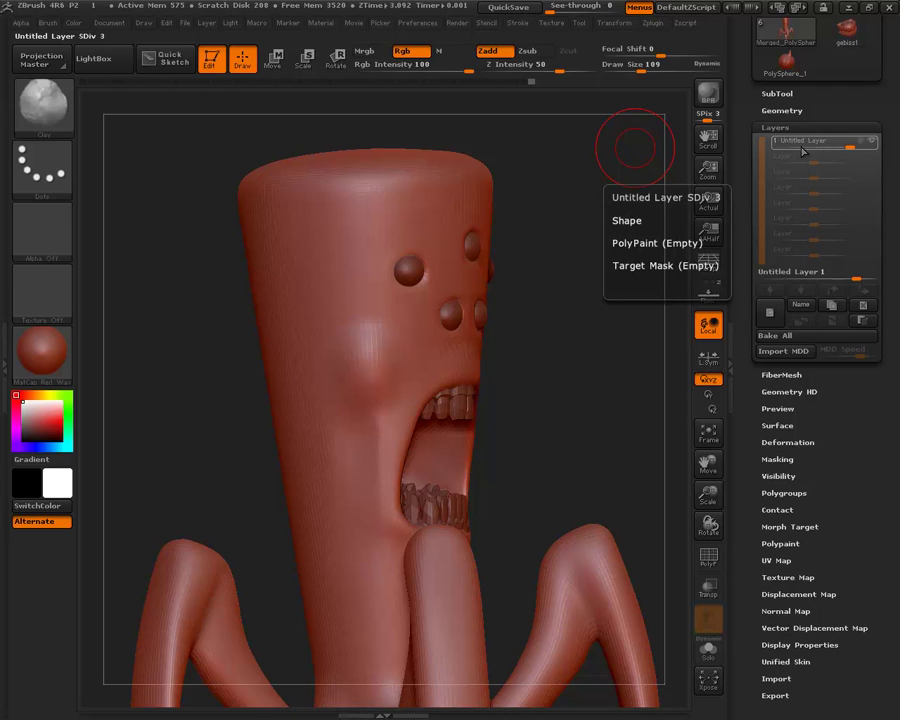
pyautogui.click(806, 141)
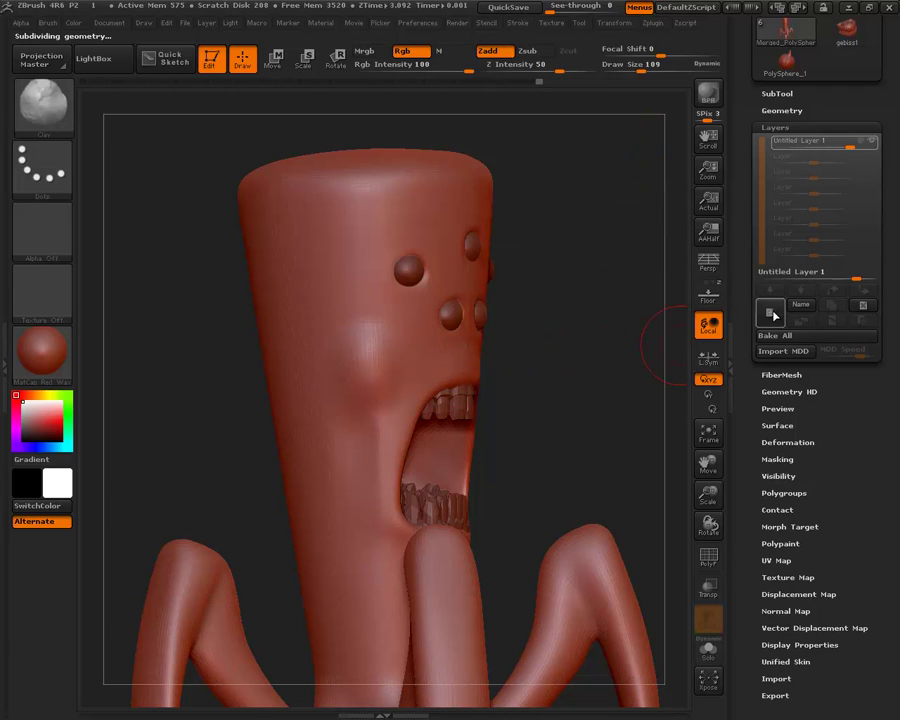
pyautogui.click(769, 312)
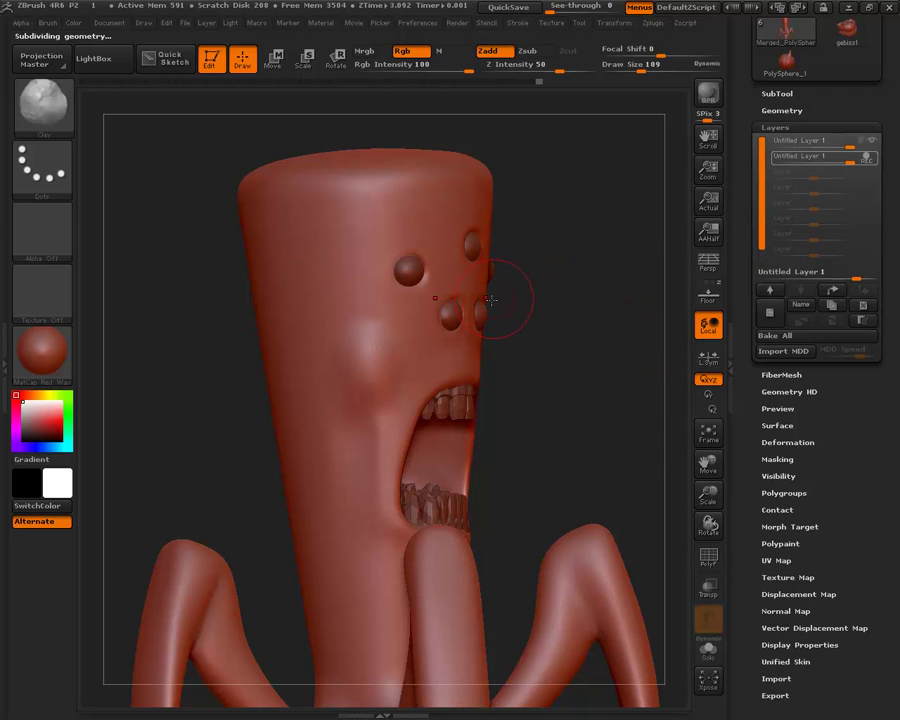
pyautogui.click(44, 98)
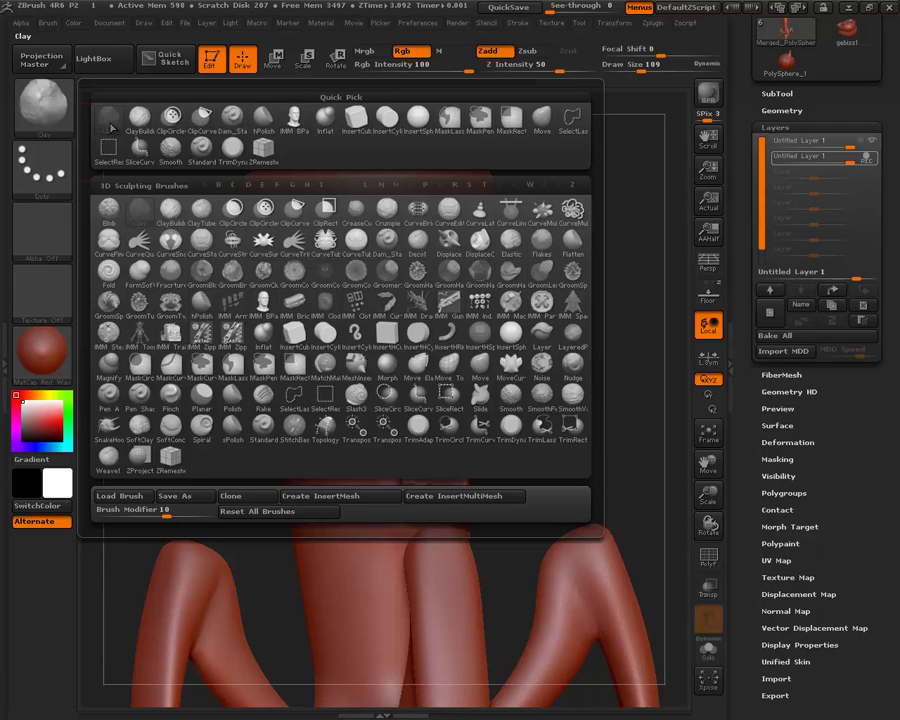
pyautogui.moveTo(139, 119)
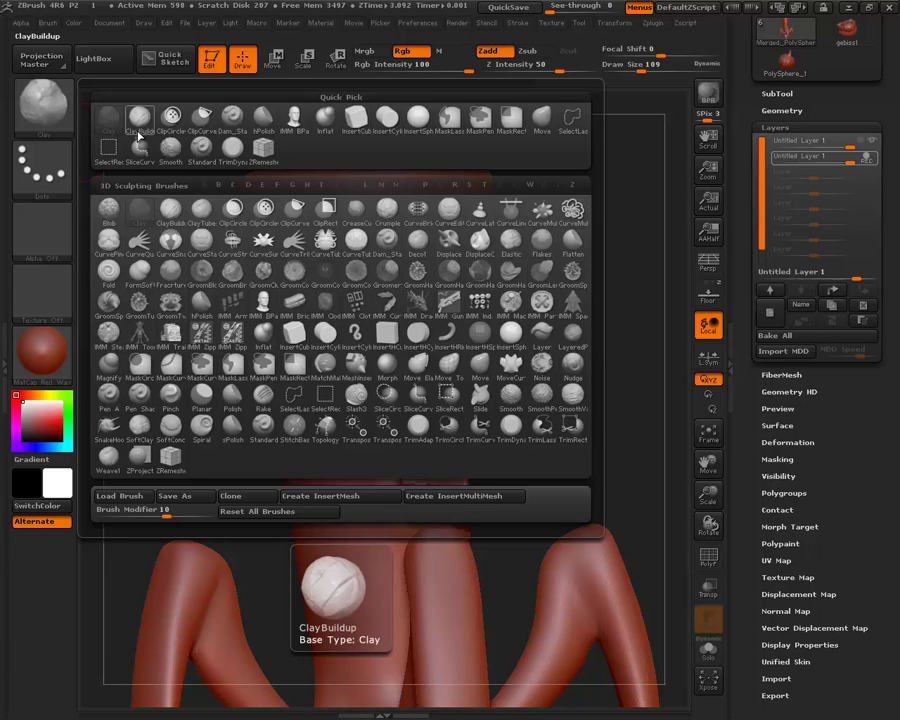
# Try ClayBuildup strokes on the forehead, then undo them.
pyautogui.click(139, 133)
pyautogui.click(345, 238)
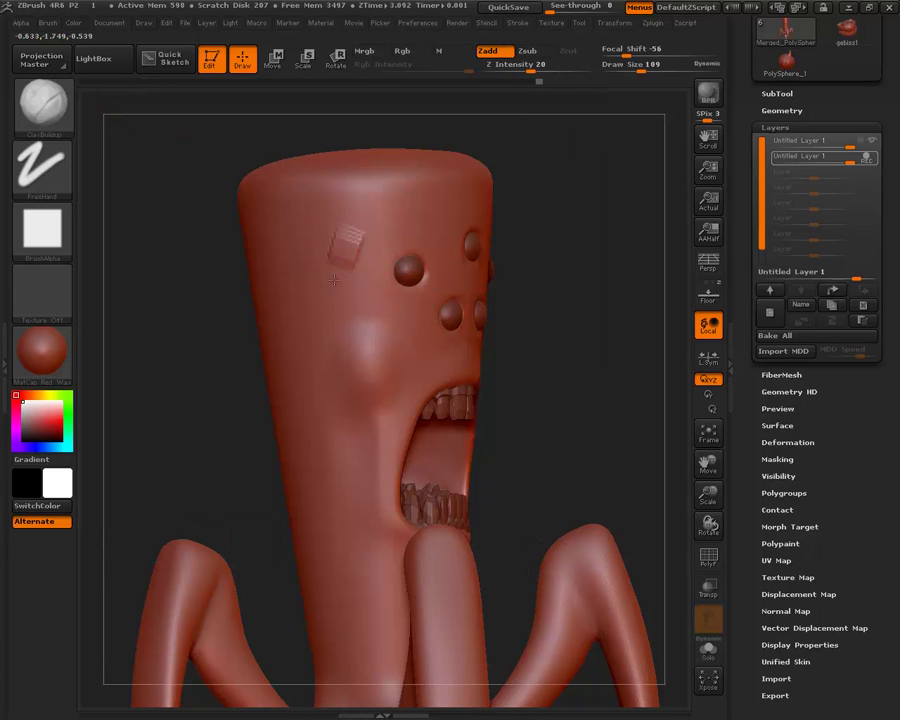
pyautogui.moveTo(322, 250); pyautogui.dragTo(312, 330)
pyautogui.moveTo(345, 225); pyautogui.dragTo(325, 310)
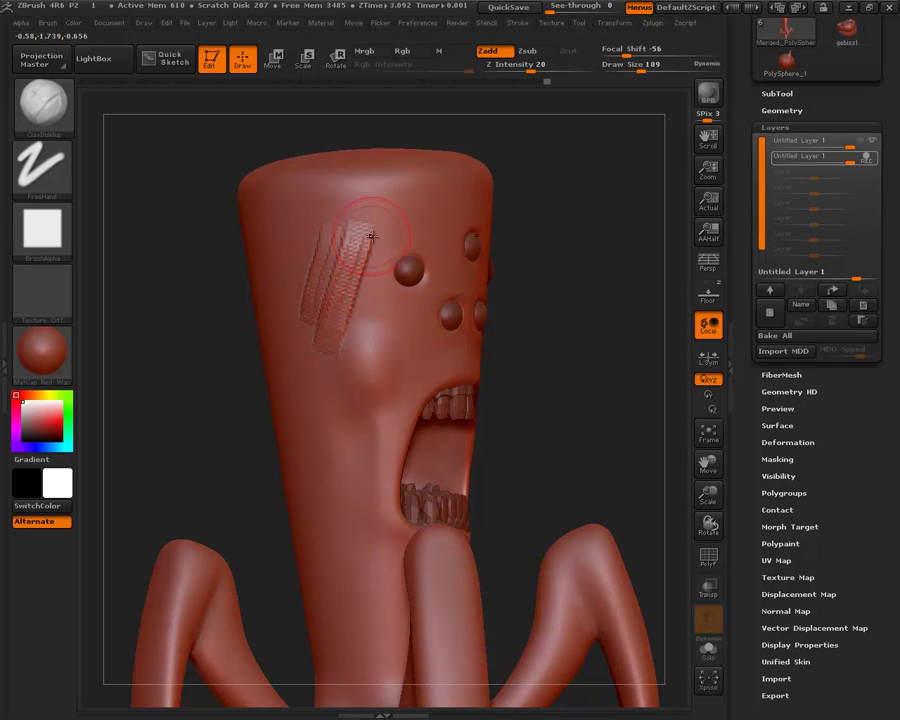
pyautogui.moveTo(371, 236); pyautogui.dragTo(345, 292)
pyautogui.hotkey('ctrl', 'z')
pyautogui.hotkey('ctrl', 'z')
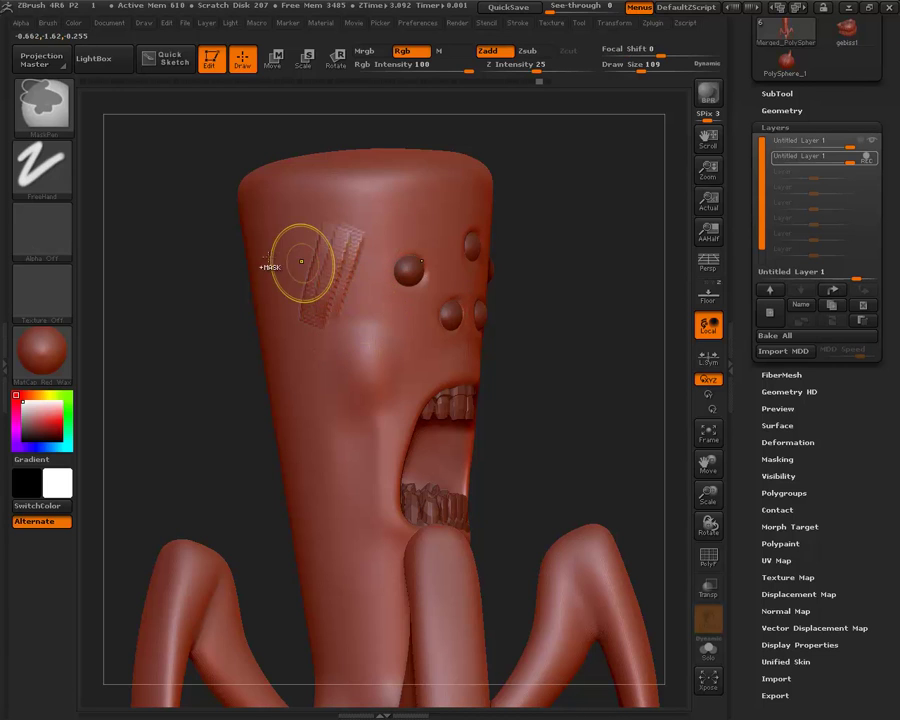
pyautogui.hotkey('ctrl', 'z')
pyautogui.hotkey('ctrl', 'z')
# Switch to the Inflat brush and inflate the lips around the teeth, undoing the upper-lip pass.
pyautogui.click(42, 103)
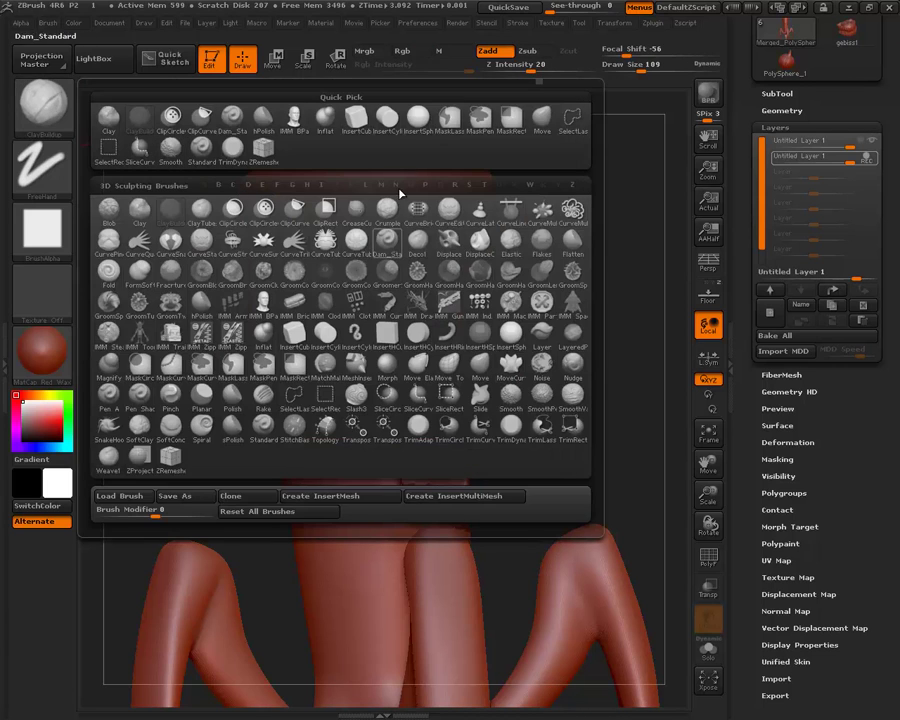
pyautogui.click(326, 118)
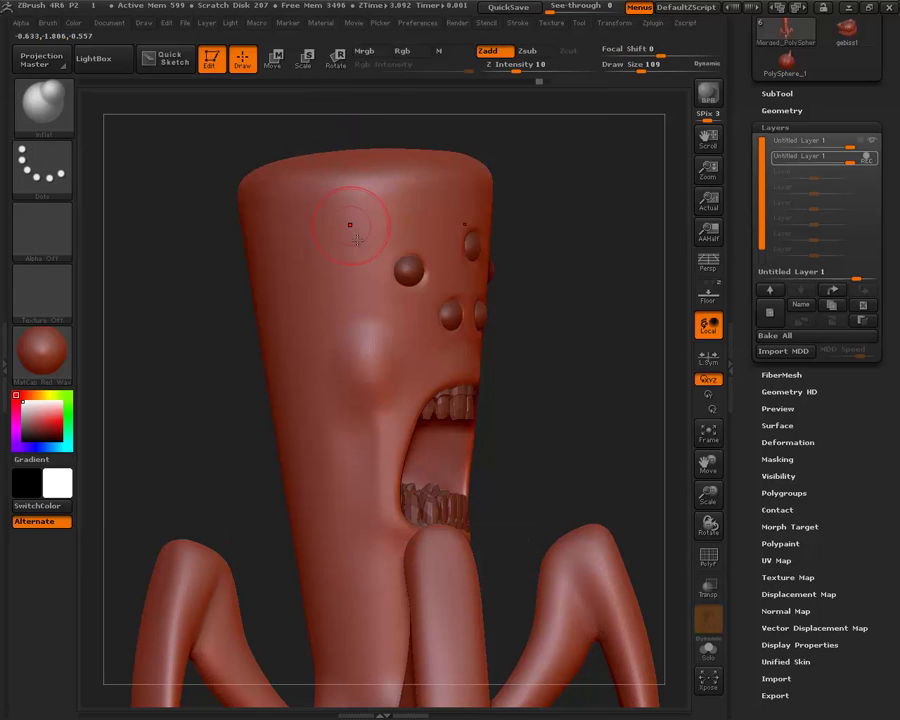
pyautogui.moveTo(547, 331); pyautogui.dragTo(524, 321)
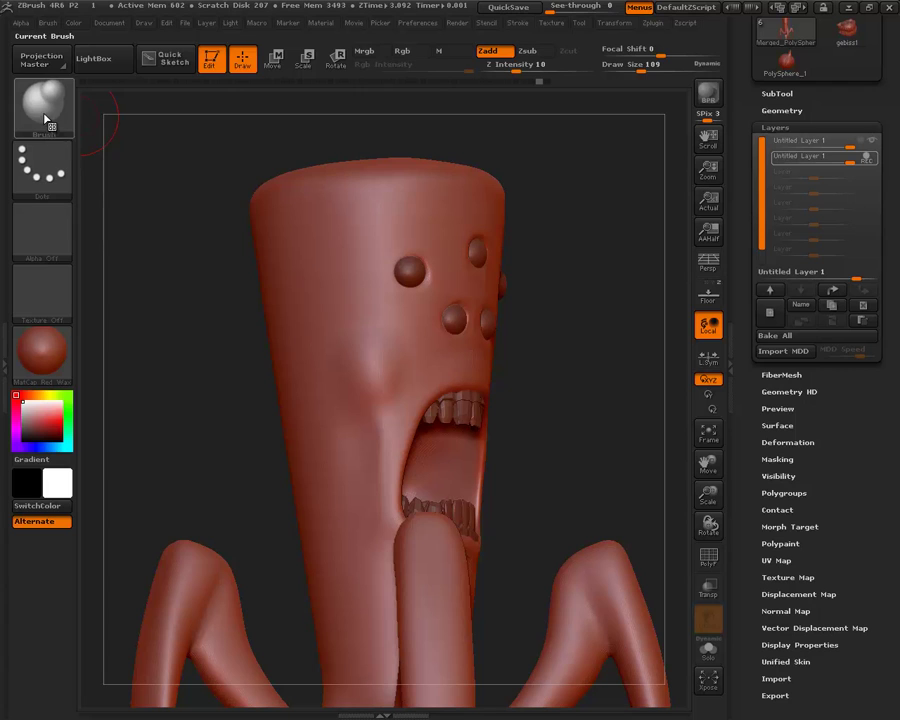
pyautogui.moveTo(548, 352)
pyautogui.mouseDown()
pyautogui.moveTo(475, 398)
pyautogui.moveTo(468, 384)
pyautogui.mouseUp()
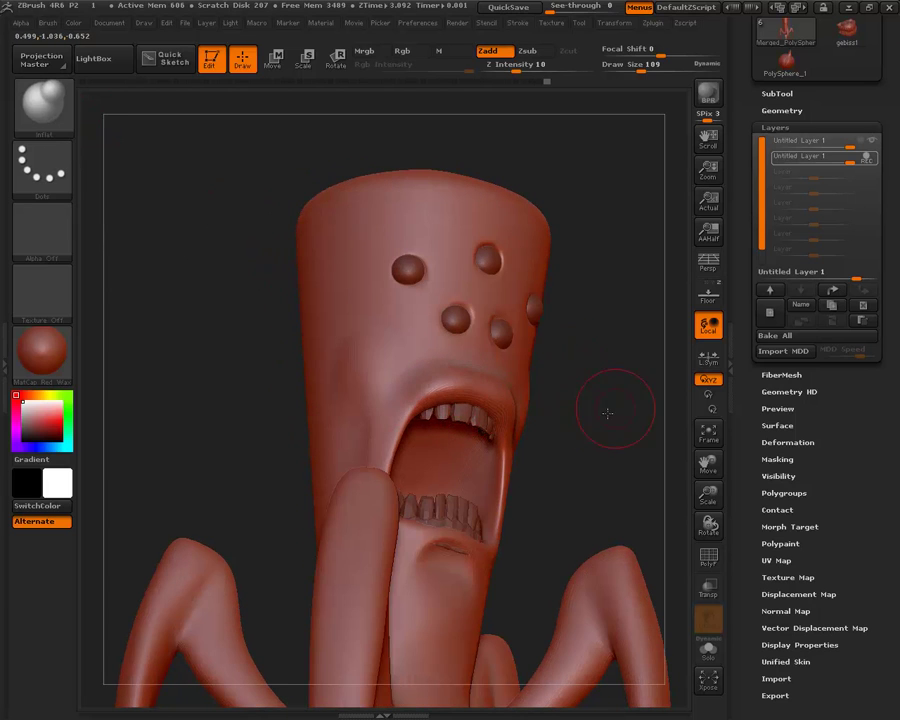
pyautogui.moveTo(608, 412); pyautogui.dragTo(520, 470)
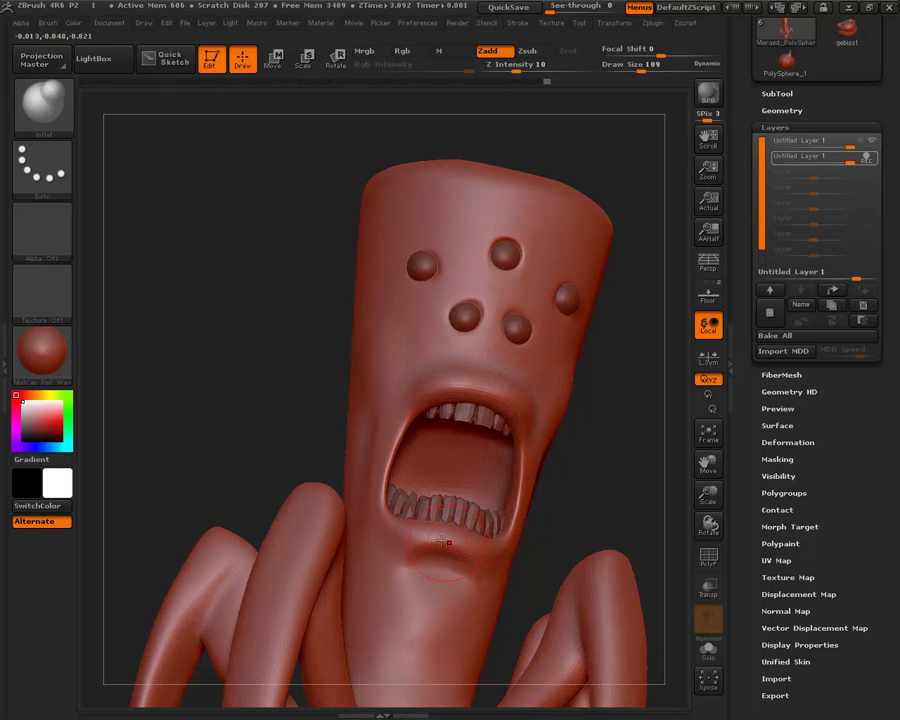
pyautogui.moveTo(625, 440); pyautogui.dragTo(571, 466)
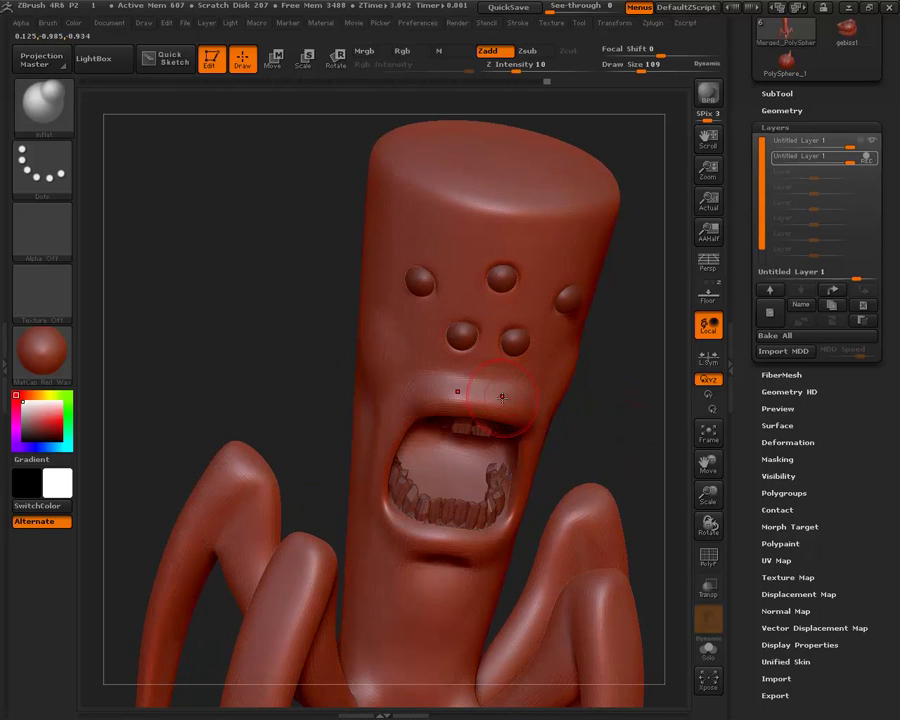
pyautogui.hotkey('ctrl', 'z')
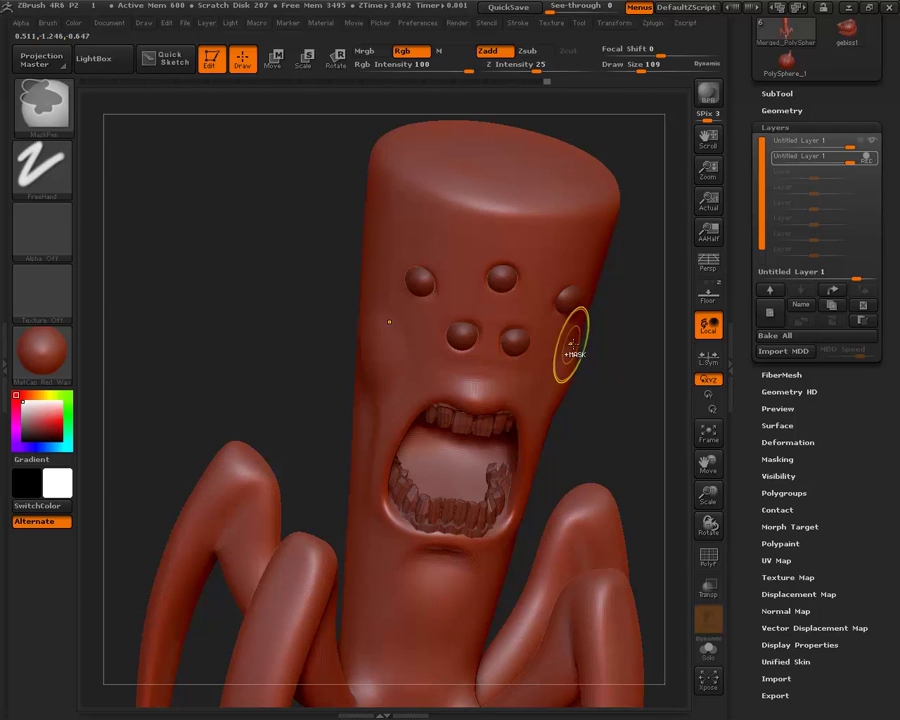
pyautogui.moveTo(627, 426); pyautogui.dragTo(633, 428)
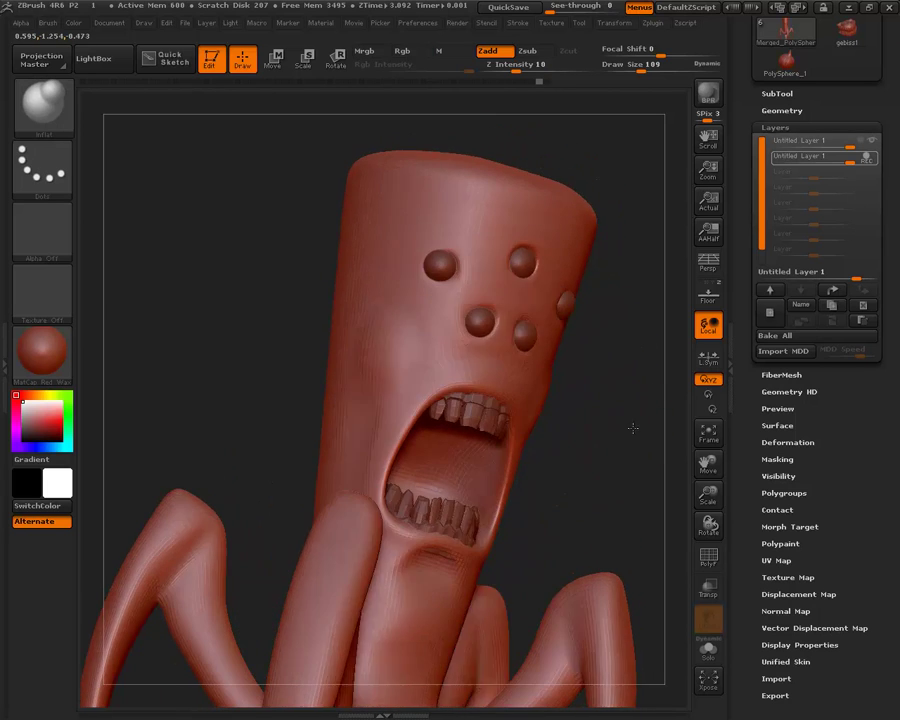
# Pick the Standard brush and test a raised stroke down the head's left front.
pyautogui.click(50, 105)
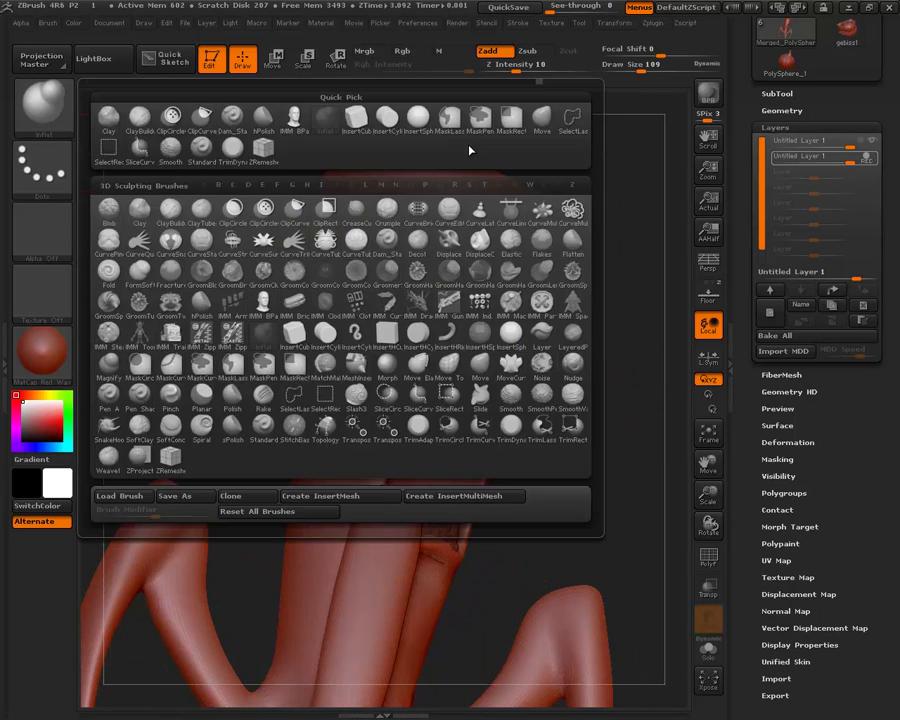
pyautogui.click(201, 155)
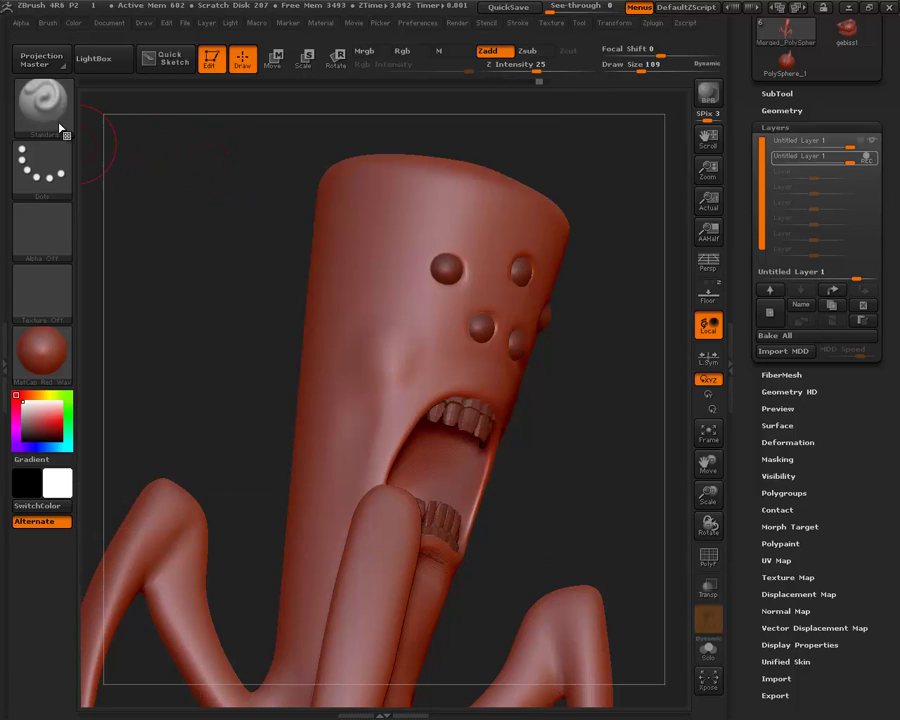
pyautogui.moveTo(373, 192); pyautogui.dragTo(324, 427)
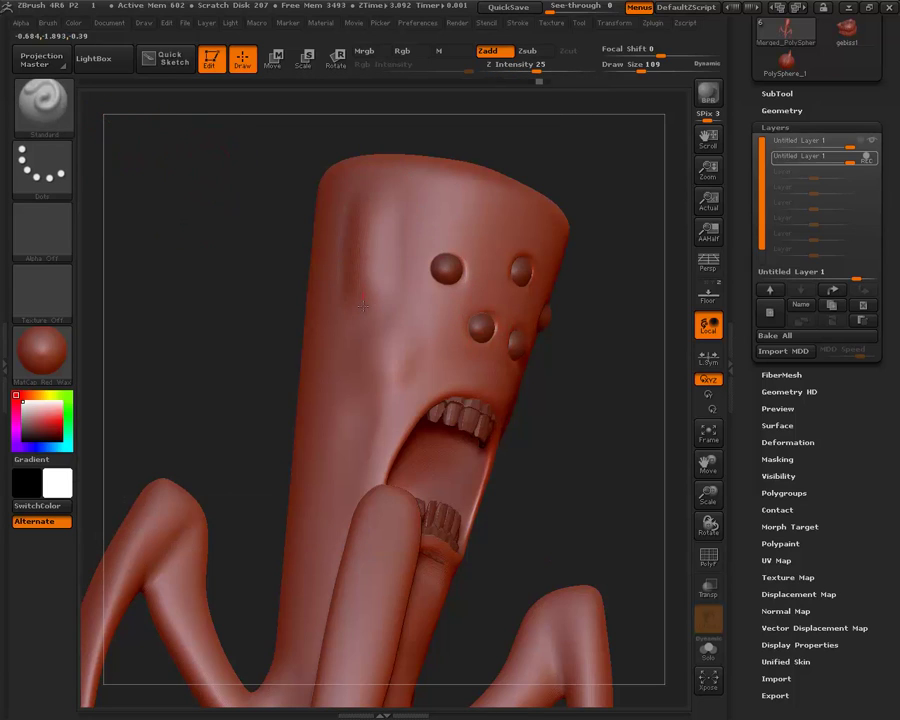
pyautogui.moveTo(603, 144)
pyautogui.mouseDown()
pyautogui.moveTo(602, 249)
pyautogui.moveTo(600, 150)
pyautogui.mouseUp()
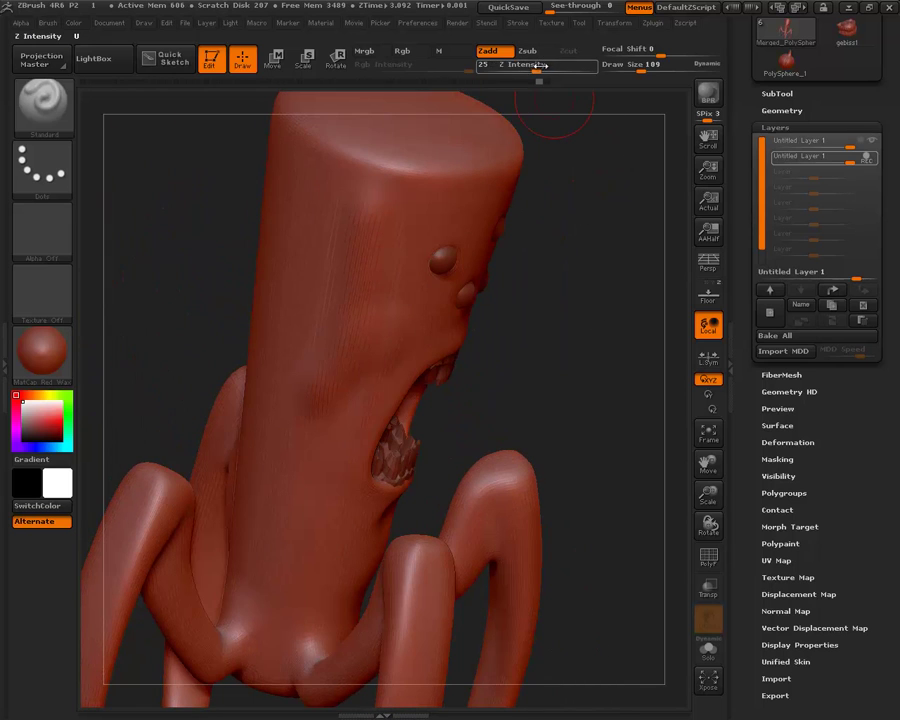
# Lower Z Intensity to 17 and enable Lazy Mouse in the Stroke settings.
pyautogui.moveTo(533, 68); pyautogui.dragTo(552, 68)
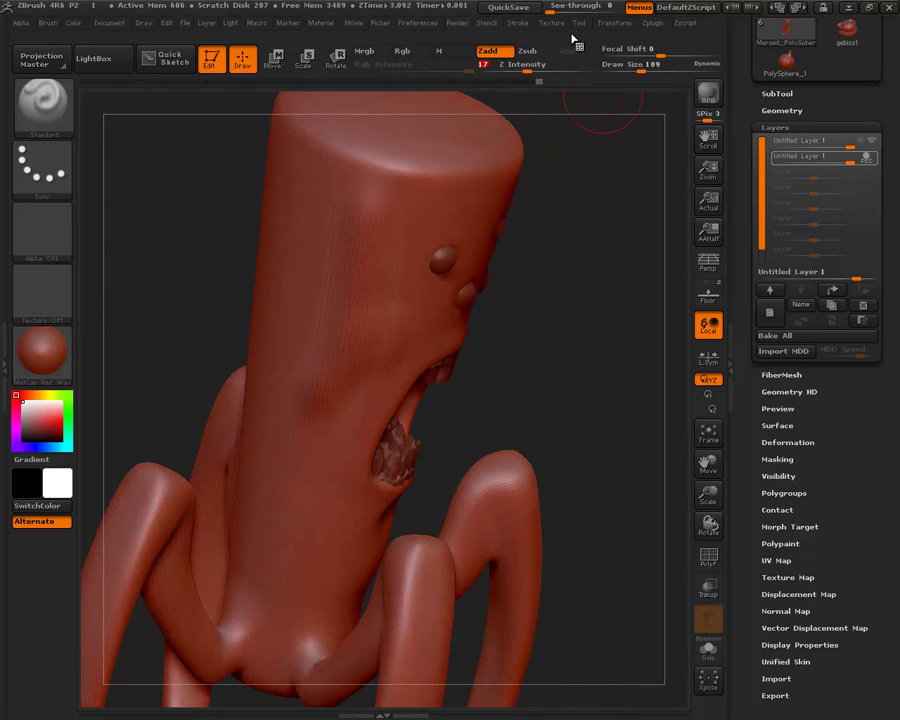
pyautogui.click(517, 22)
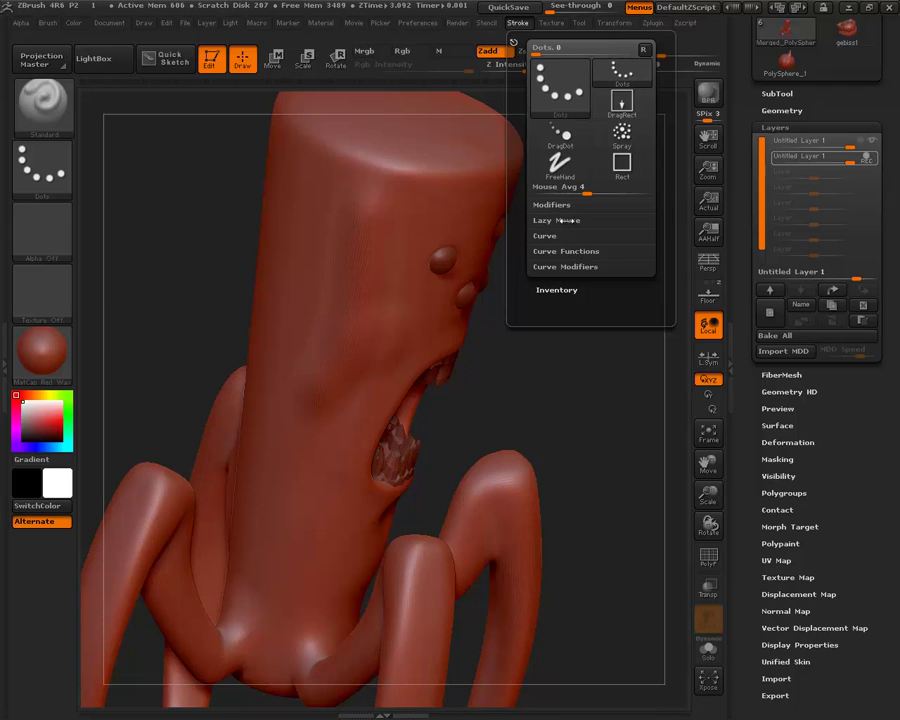
pyautogui.click(557, 221)
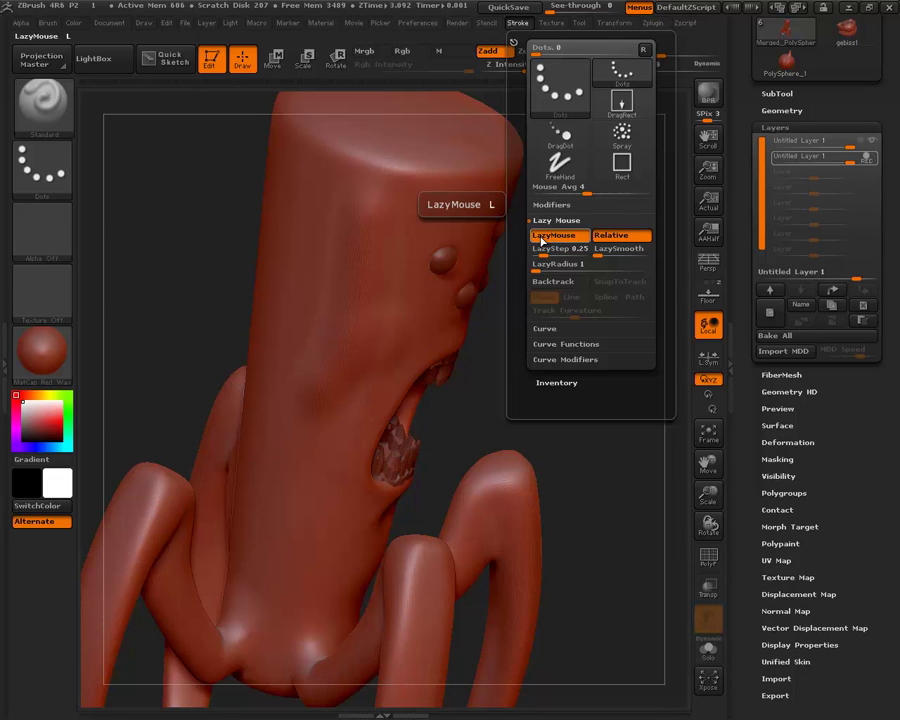
# Smooth away the trial groove on the head's left side.
pyautogui.moveTo(538, 324)
pyautogui.mouseDown()
pyautogui.moveTo(393, 177)
pyautogui.moveTo(386, 226)
pyautogui.mouseUp()
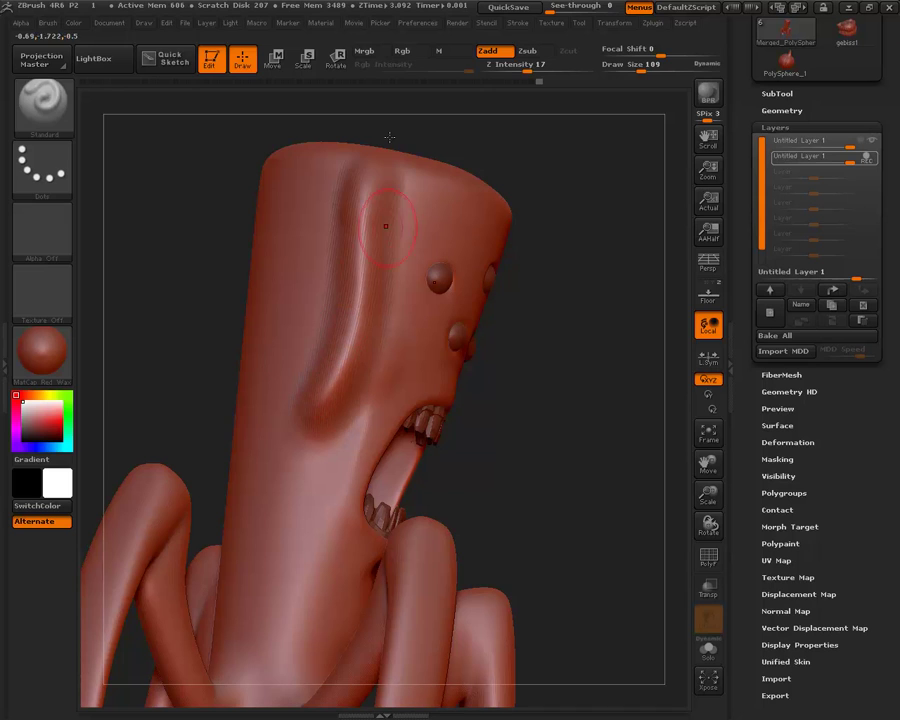
pyautogui.moveTo(510, 394)
pyautogui.keyDown('shift'); pyautogui.mouseDown()
pyautogui.moveTo(514, 380)
pyautogui.moveTo(604, 333)
pyautogui.moveTo(548, 326)
pyautogui.moveTo(578, 362)
pyautogui.mouseUp(); pyautogui.keyUp('shift')
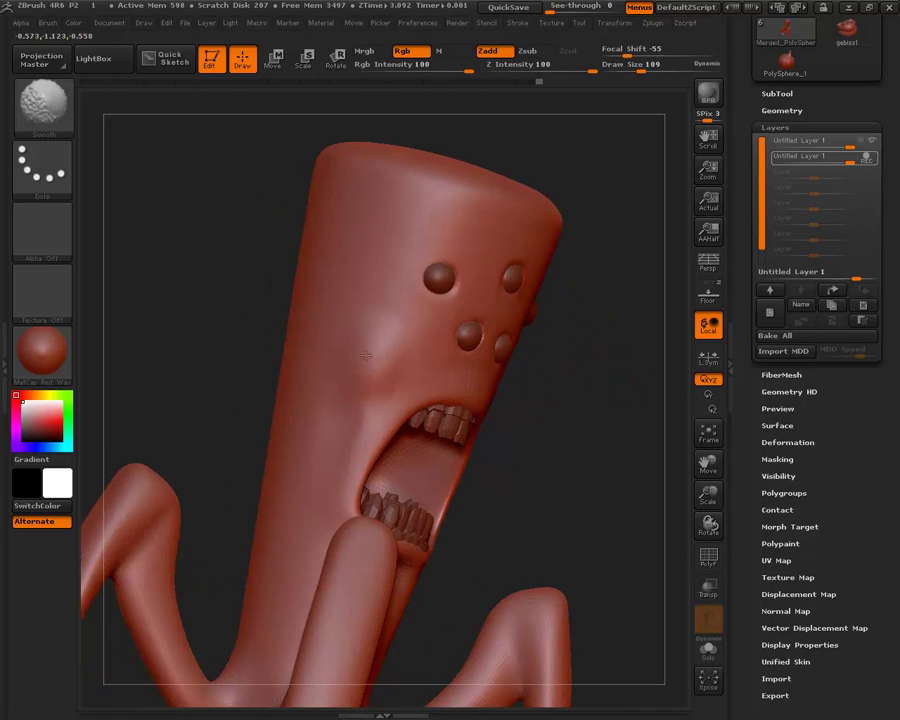
pyautogui.moveTo(628, 342); pyautogui.dragTo(277, 227)
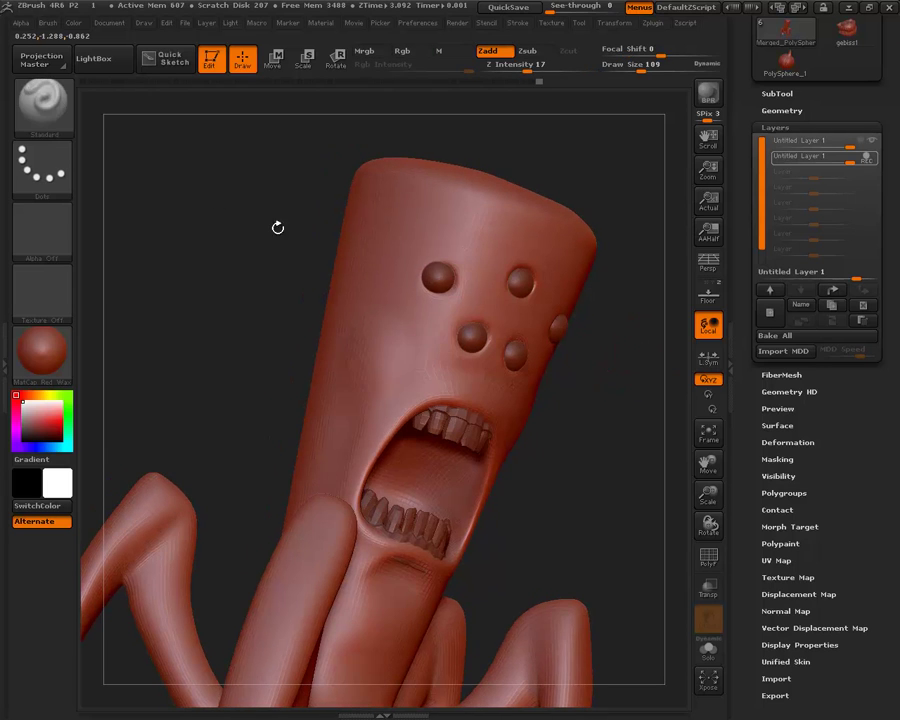
pyautogui.click(43, 104)
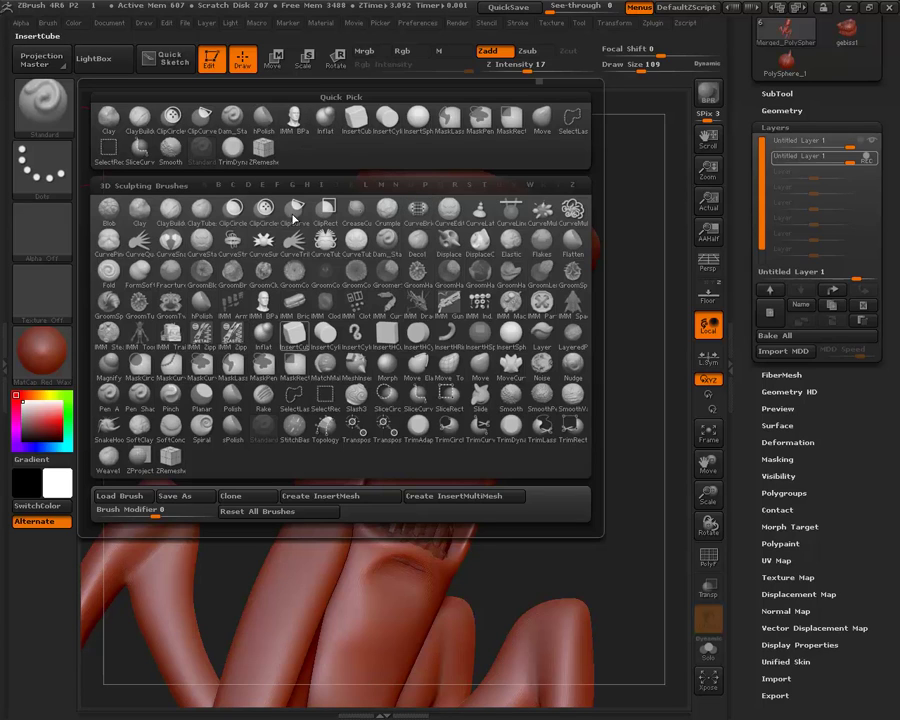
# Flatten the top of the head to a crisp rim with the hPolish brush.
pyautogui.click(268, 120)
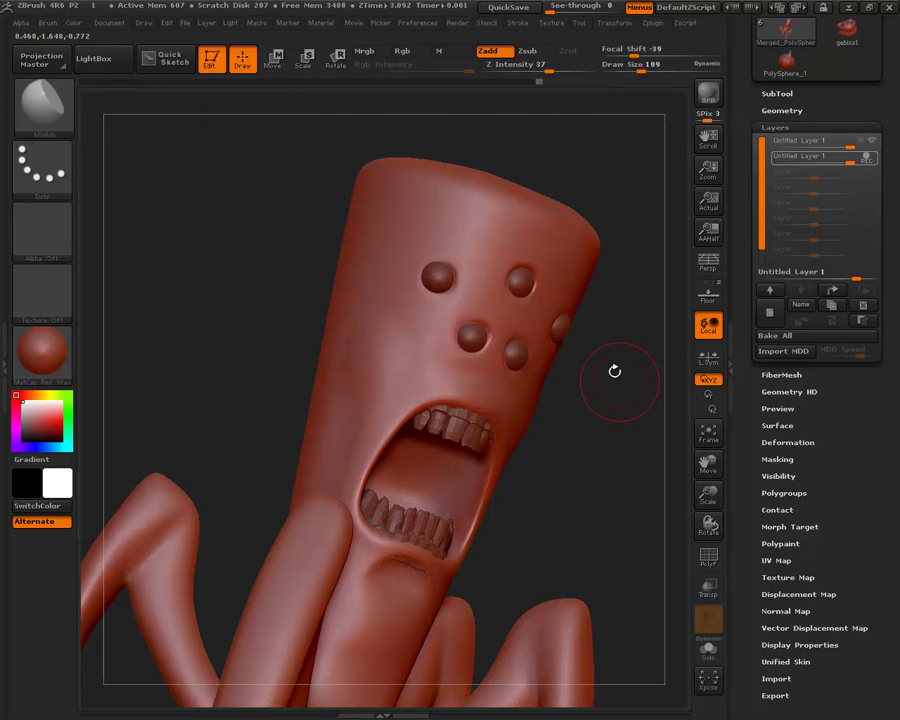
pyautogui.moveTo(570, 390); pyautogui.dragTo(428, 172)
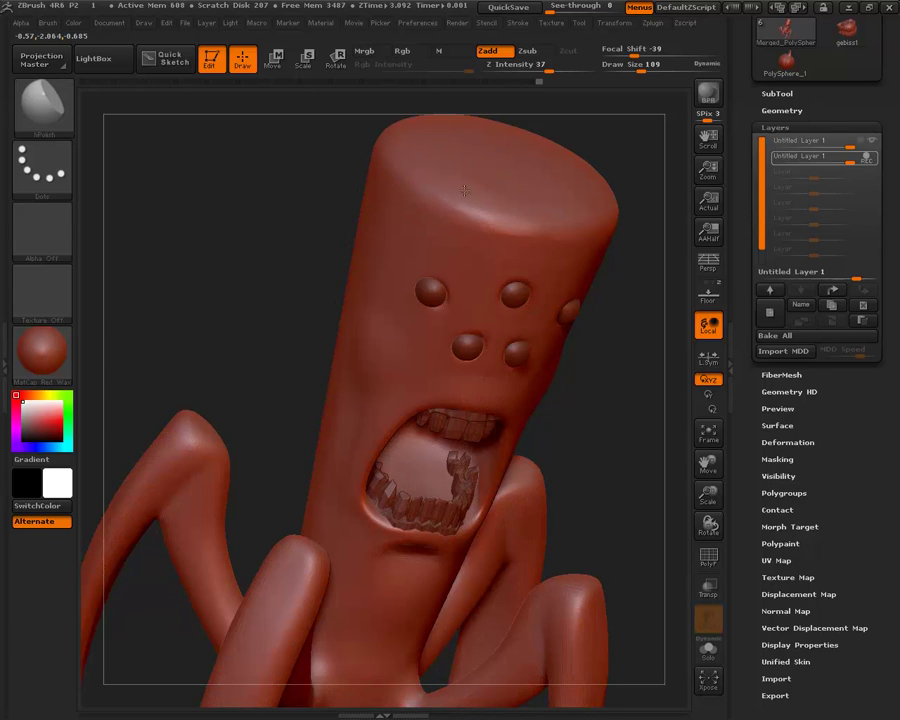
pyautogui.moveTo(494, 213)
pyautogui.mouseDown()
pyautogui.moveTo(432, 184)
pyautogui.moveTo(464, 178)
pyautogui.moveTo(430, 184)
pyautogui.moveTo(561, 234)
pyautogui.mouseUp()
pyautogui.press('ctrl')
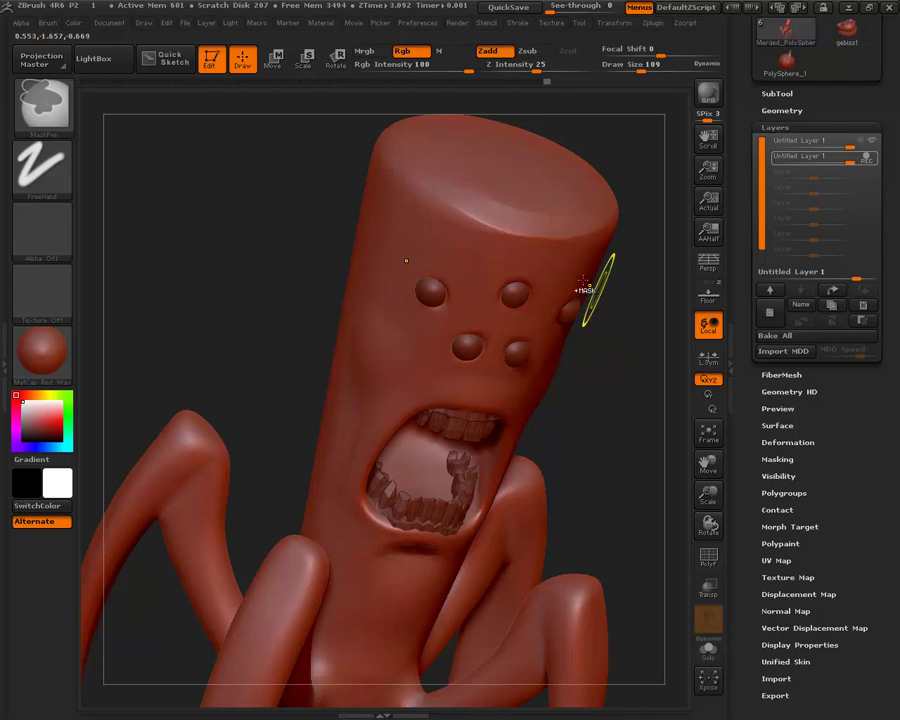
# With the Move brush in front view, pull the face surface around the lower right eye.
pyautogui.press('b')
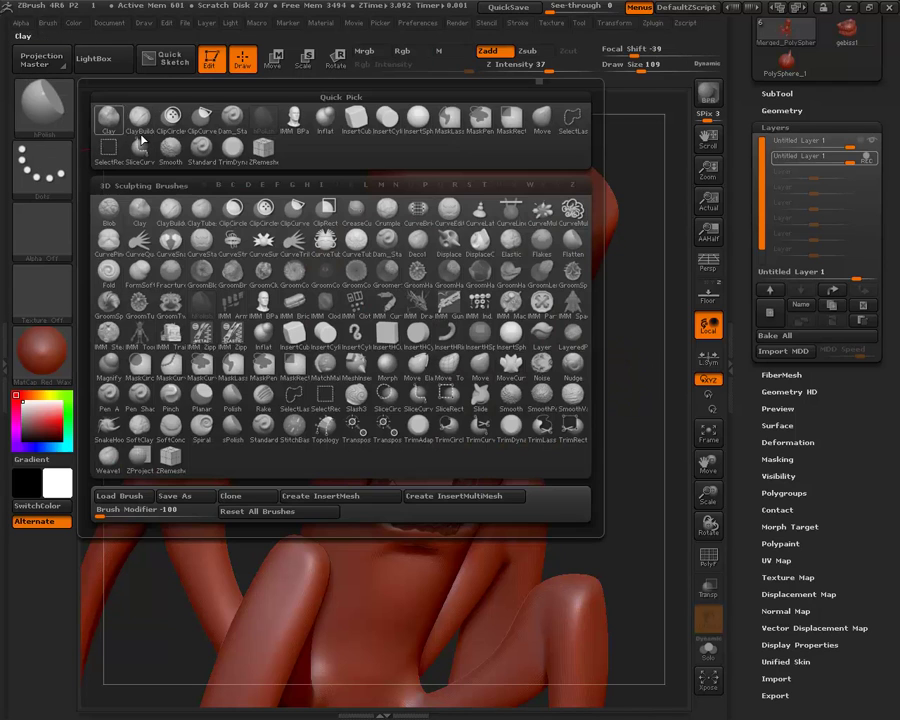
pyautogui.click(482, 374)
pyautogui.keyDown('shift'); pyautogui.moveTo(623, 410); pyautogui.dragTo(629, 416); pyautogui.keyUp('shift')
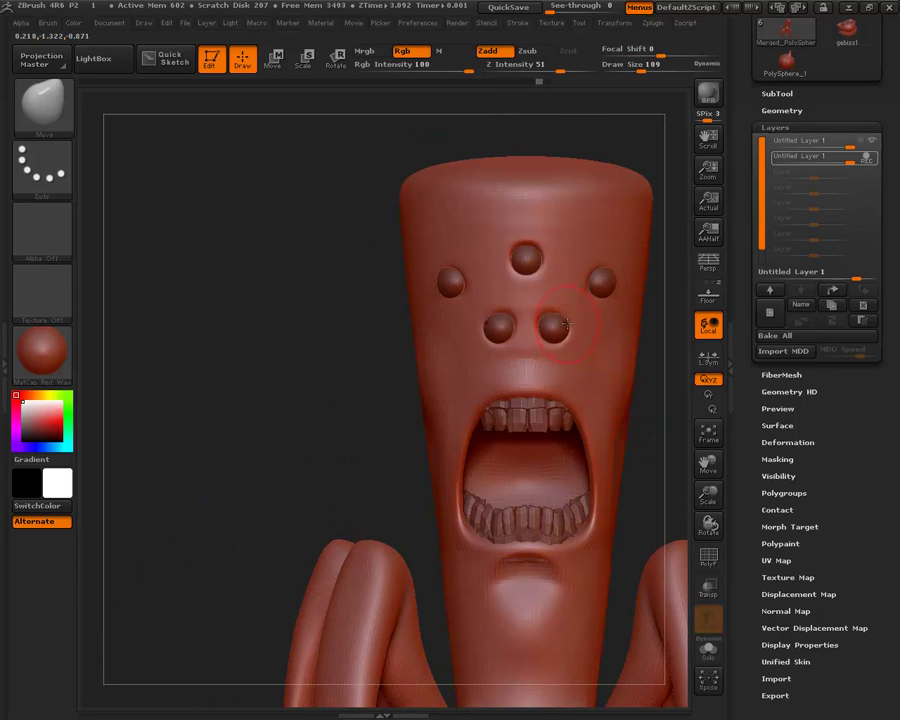
pyautogui.moveTo(576, 328); pyautogui.dragTo(596, 336)
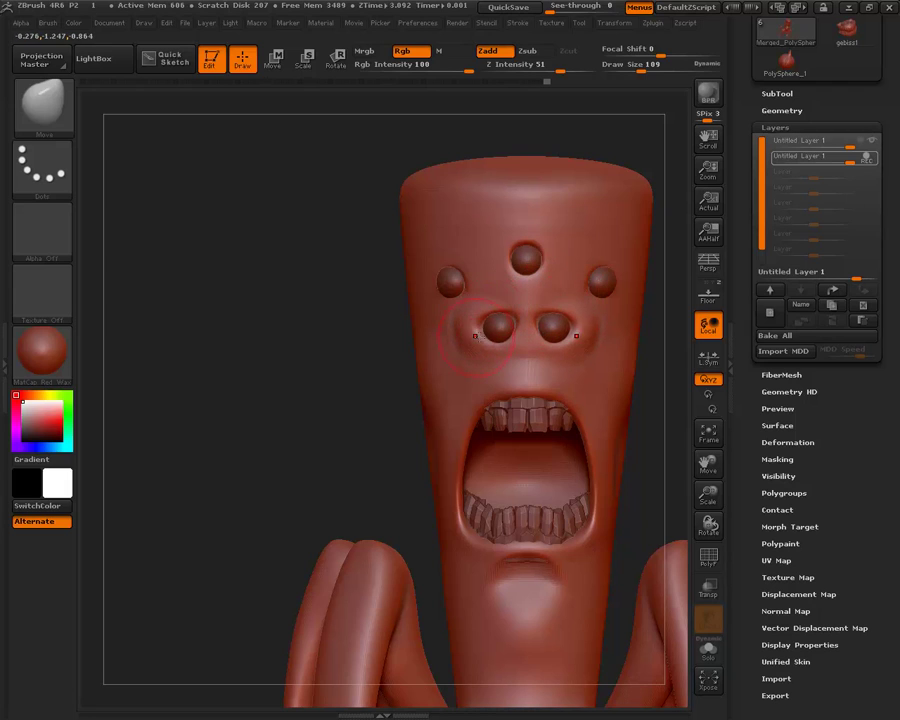
pyautogui.keyDown('alt'); pyautogui.click(441, 284); pyautogui.keyUp('alt')
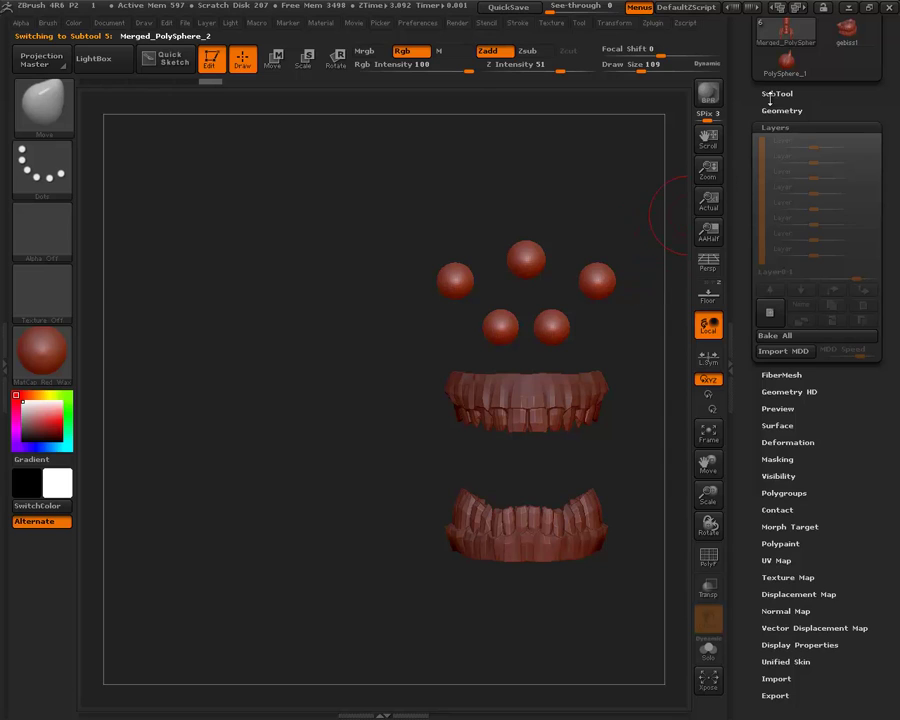
# Unhide the head and reposition the side eye spheres with Transpose Move.
pyautogui.click(785, 94)
pyautogui.click(871, 203)
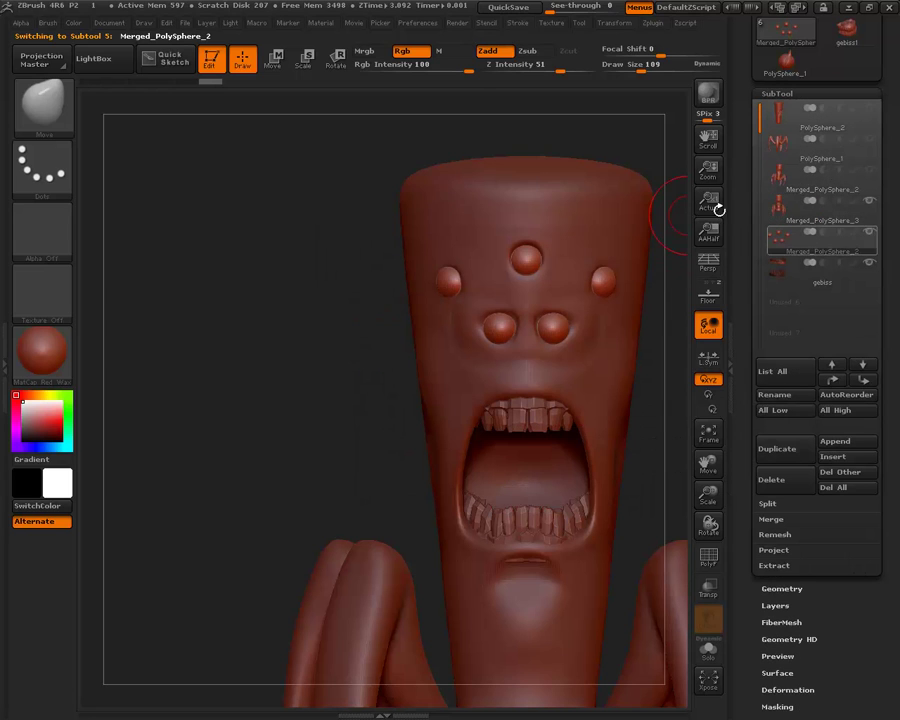
pyautogui.click(273, 62)
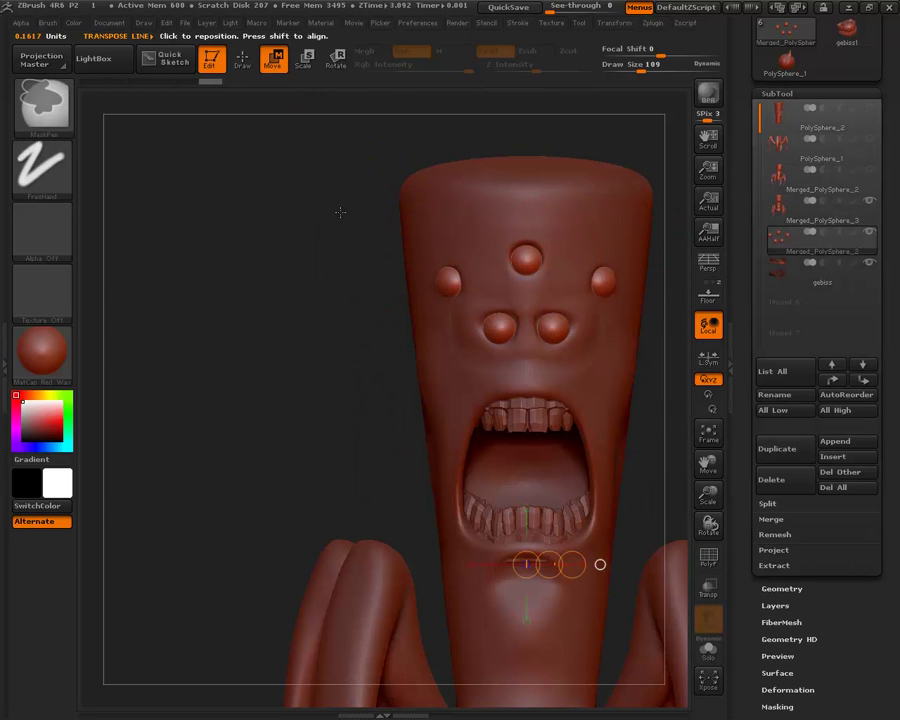
pyautogui.keyDown('alt'); pyautogui.click(441, 278); pyautogui.keyUp('alt')
pyautogui.moveTo(441, 278)
pyautogui.mouseDown()
pyautogui.moveTo(414, 276)
pyautogui.moveTo(490, 248)
pyautogui.mouseUp()
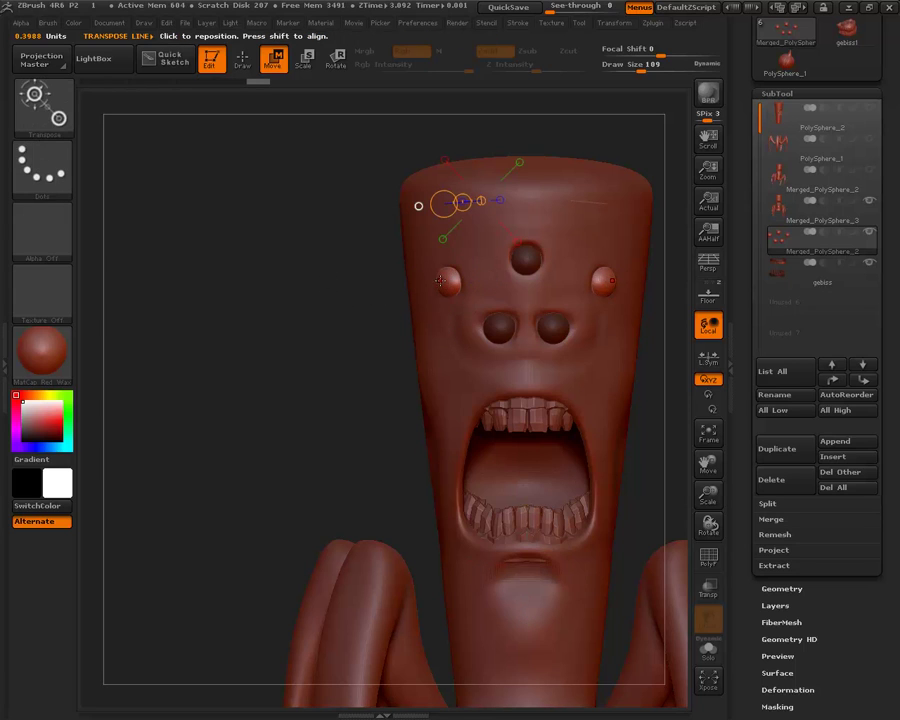
pyautogui.moveTo(440, 281)
pyautogui.mouseDown()
pyautogui.moveTo(361, 293)
pyautogui.moveTo(405, 287)
pyautogui.mouseUp()
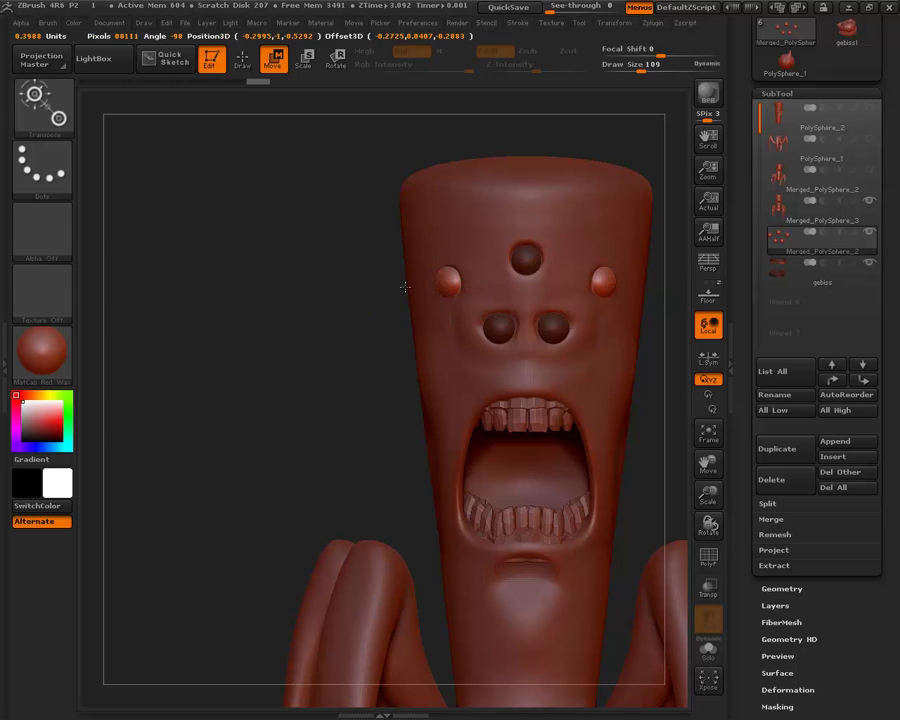
pyautogui.moveTo(606, 283); pyautogui.dragTo(680, 293)
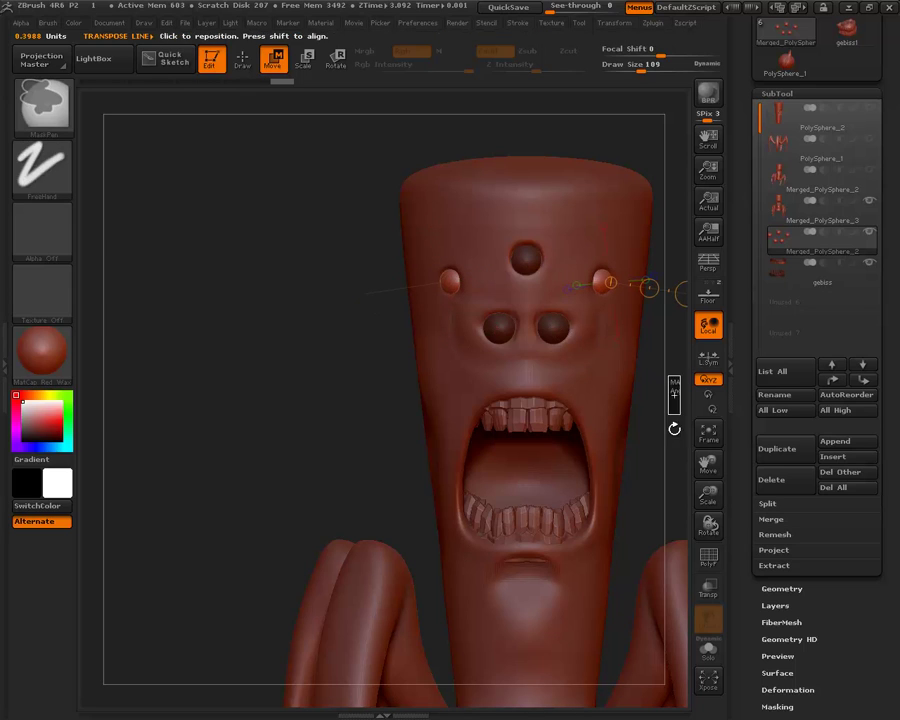
# Mask around the eyes and push the two lower eye spheres forward.
pyautogui.moveTo(353, 321)
pyautogui.keyDown('ctrl'); pyautogui.mouseDown()
pyautogui.moveTo(540, 386)
pyautogui.moveTo(534, 375)
pyautogui.mouseUp(); pyautogui.keyUp('ctrl')
pyautogui.moveTo(442, 282); pyautogui.dragTo(365, 293)
pyautogui.keyDown('ctrl'); pyautogui.click(377, 351); pyautogui.keyUp('ctrl')
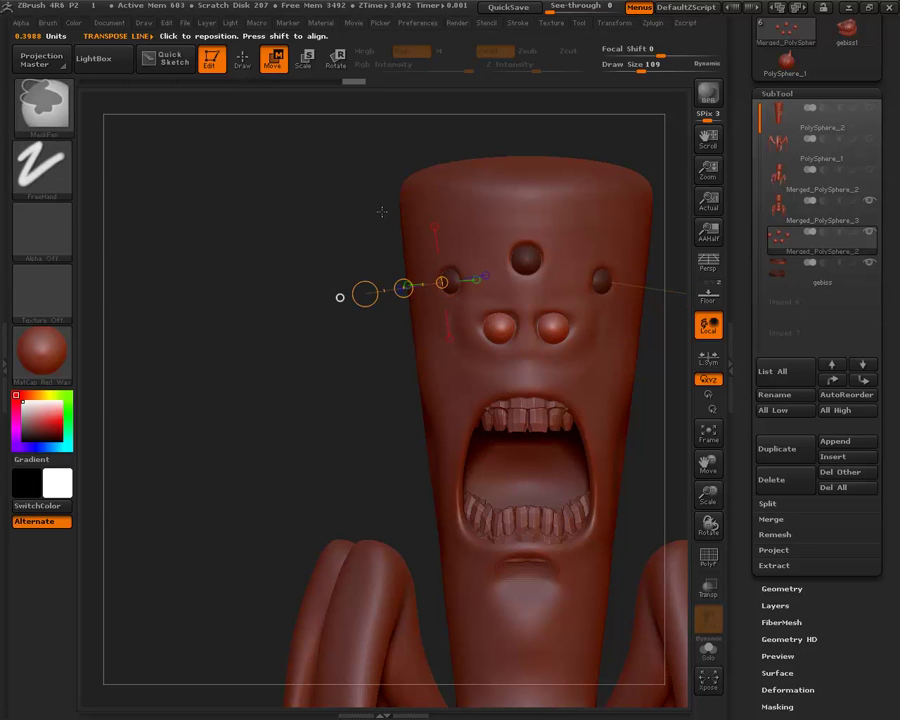
pyautogui.moveTo(343, 173)
pyautogui.keyDown('ctrl'); pyautogui.mouseDown()
pyautogui.moveTo(522, 356)
pyautogui.moveTo(616, 334)
pyautogui.mouseUp(); pyautogui.keyUp('ctrl')
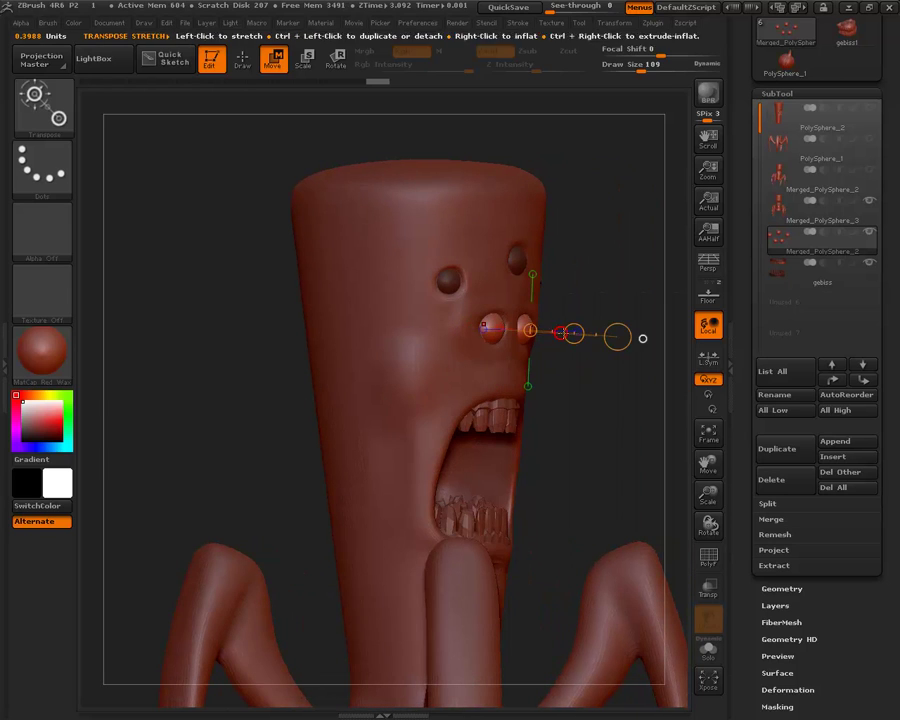
pyautogui.click(572, 333)
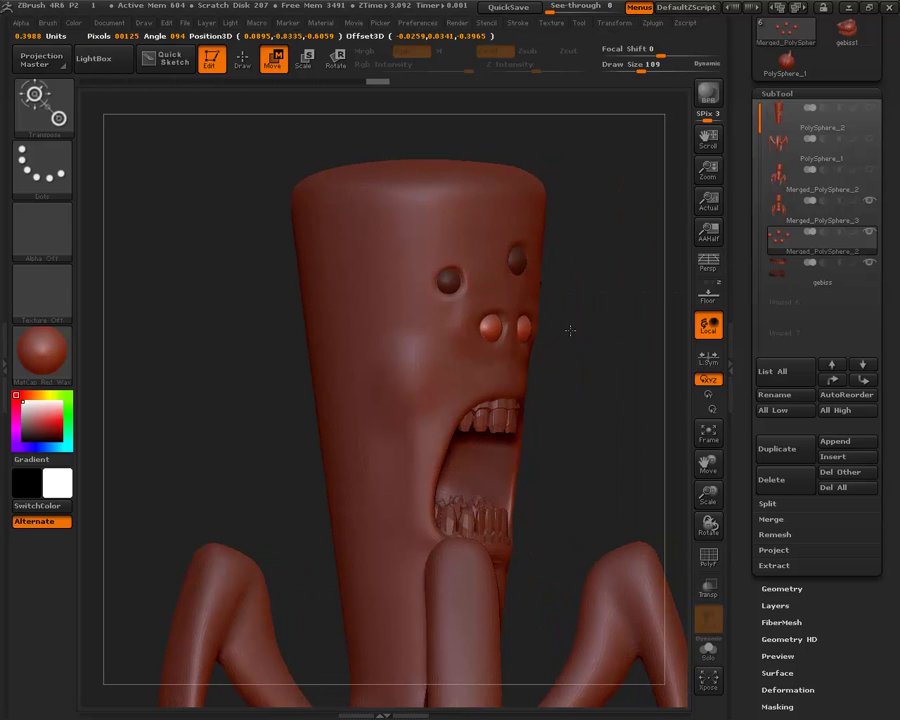
# Make the head subtool active again in Draw mode.
pyautogui.moveTo(596, 224); pyautogui.dragTo(453, 381)
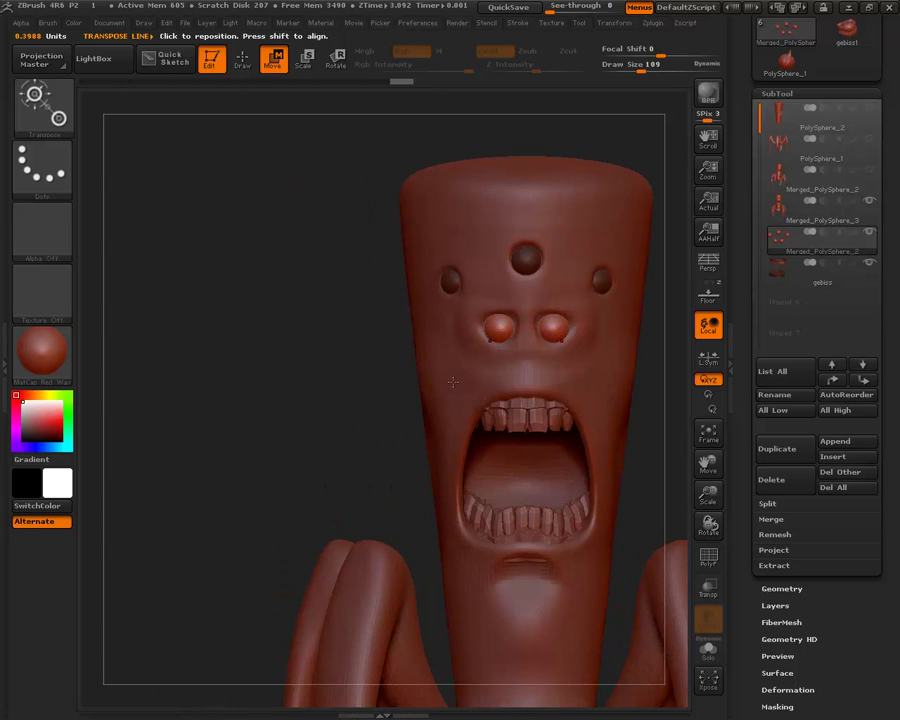
pyautogui.keyDown('alt'); pyautogui.click(453, 381); pyautogui.keyUp('alt')
pyautogui.click(242, 58)
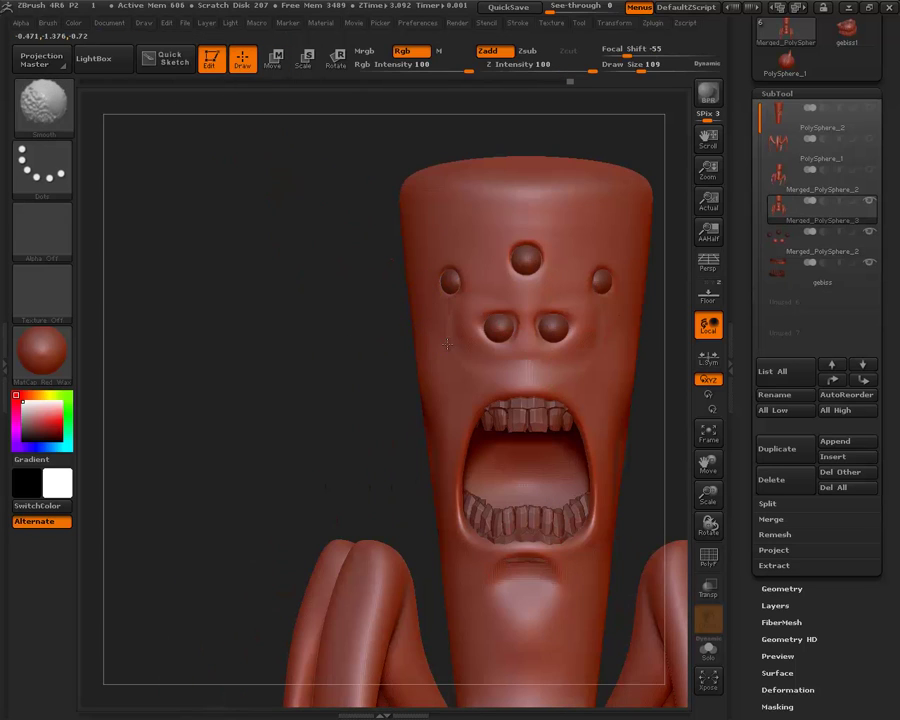
# Pick the Standard brush with Alpha 41, a Dots stroke and draw size 89.
pyautogui.moveTo(249, 317); pyautogui.dragTo(484, 316)
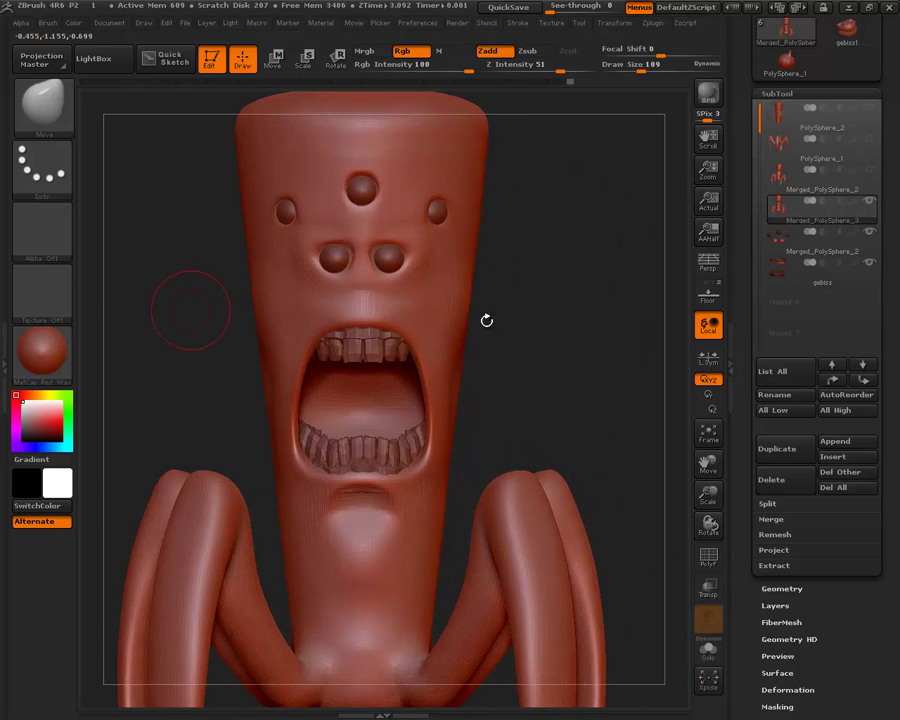
pyautogui.click(43, 103)
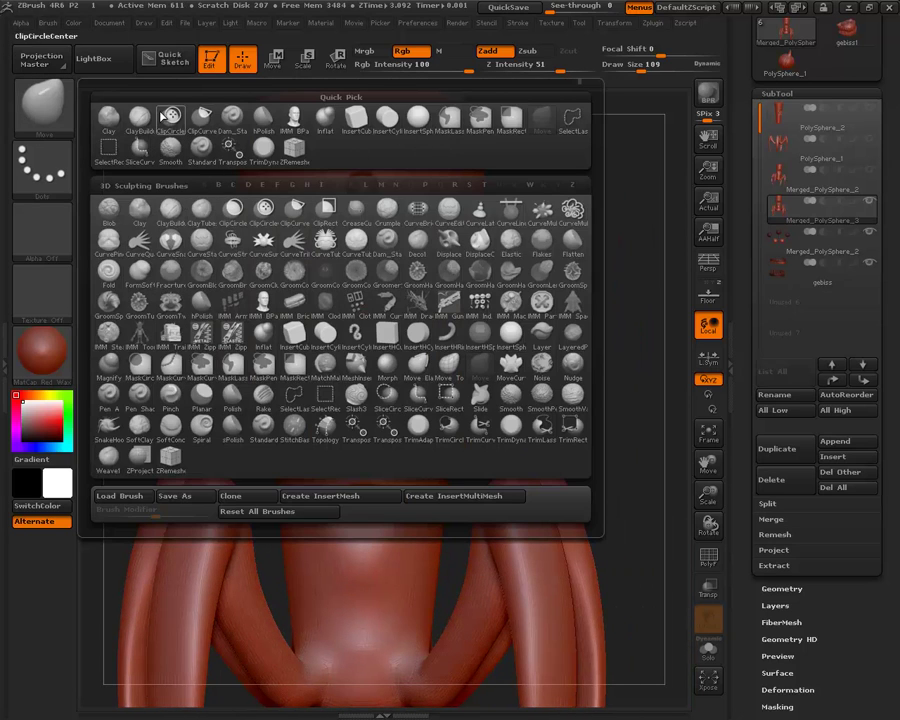
pyautogui.click(236, 124)
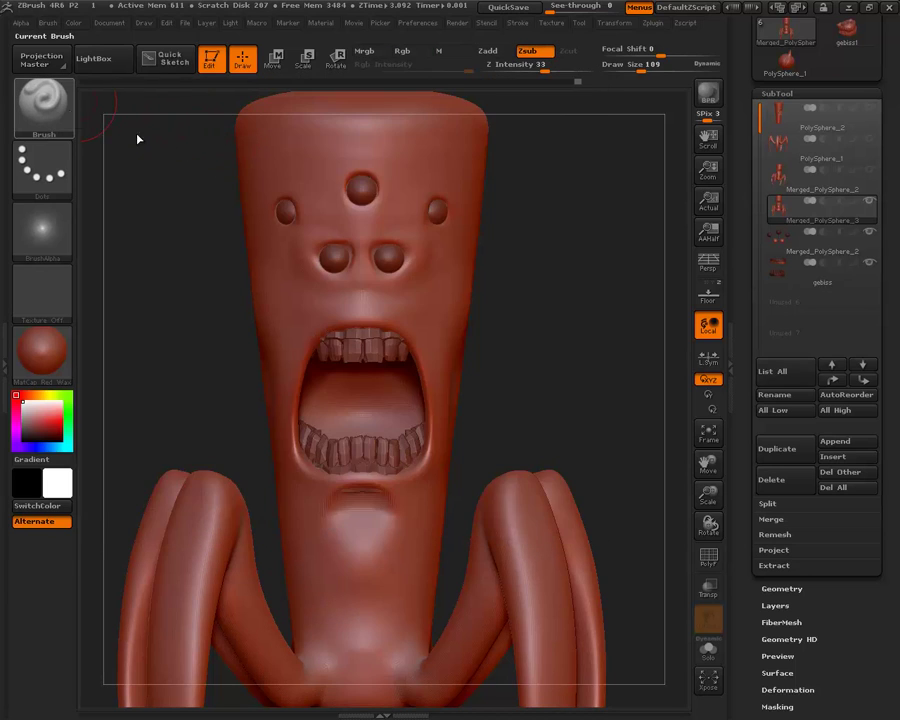
pyautogui.click(43, 103)
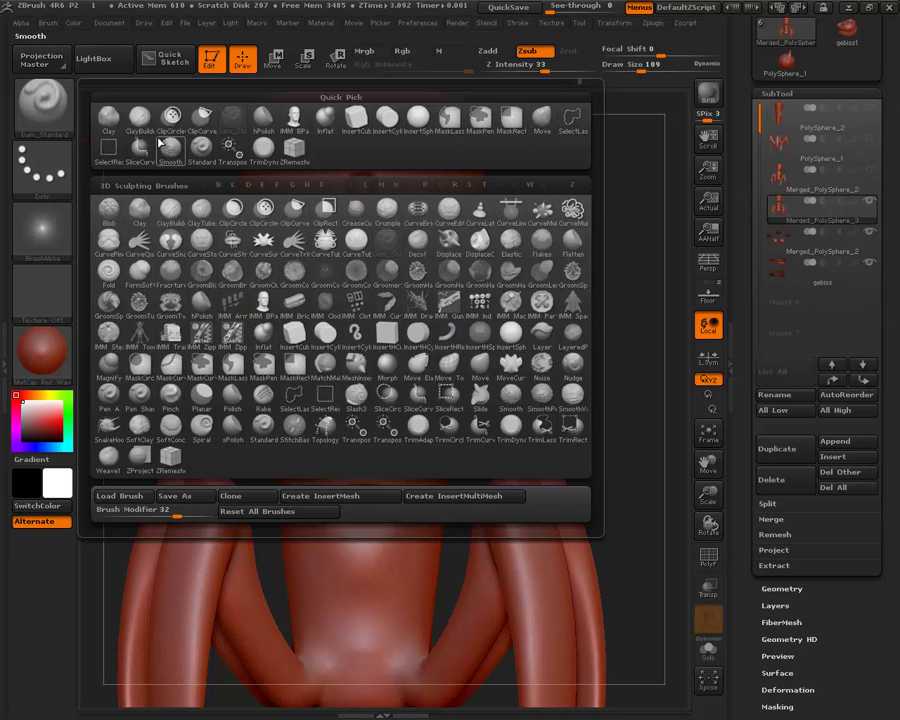
pyautogui.click(202, 147)
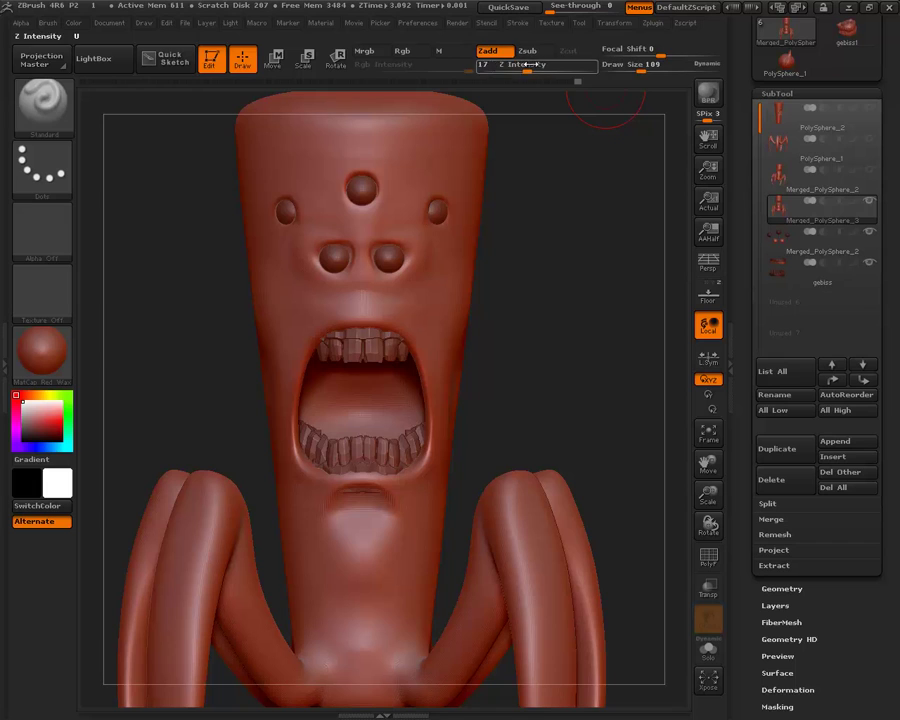
pyautogui.click(43, 232)
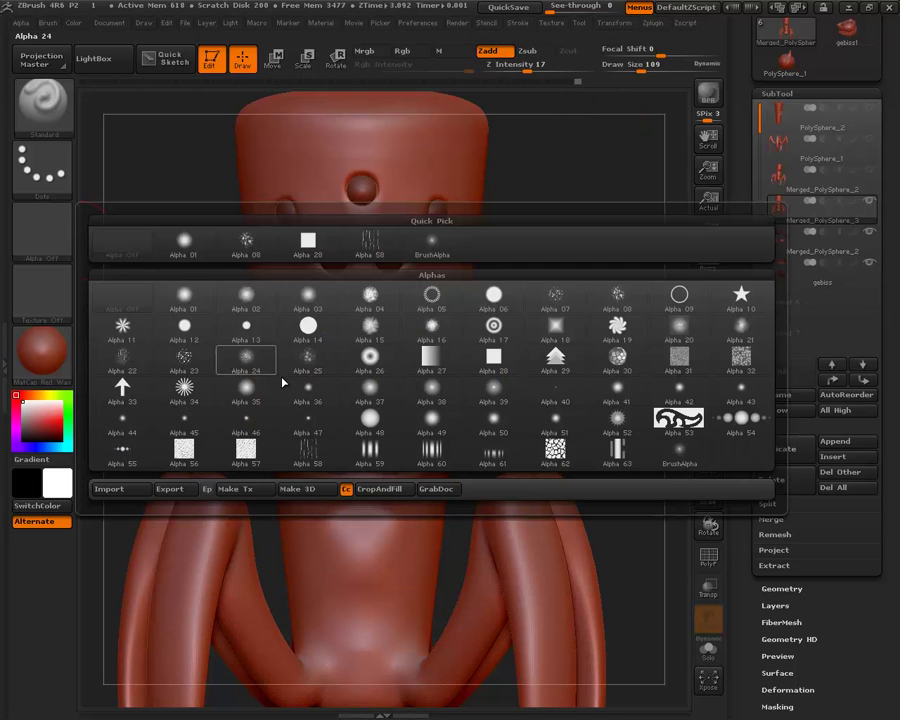
pyautogui.click(639, 393)
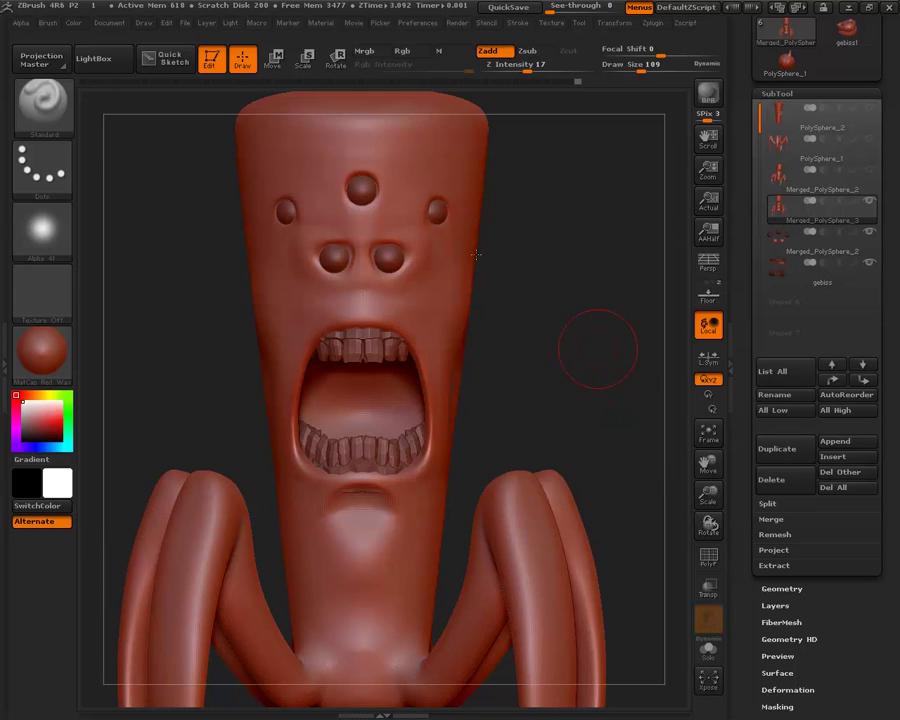
pyautogui.click(45, 176)
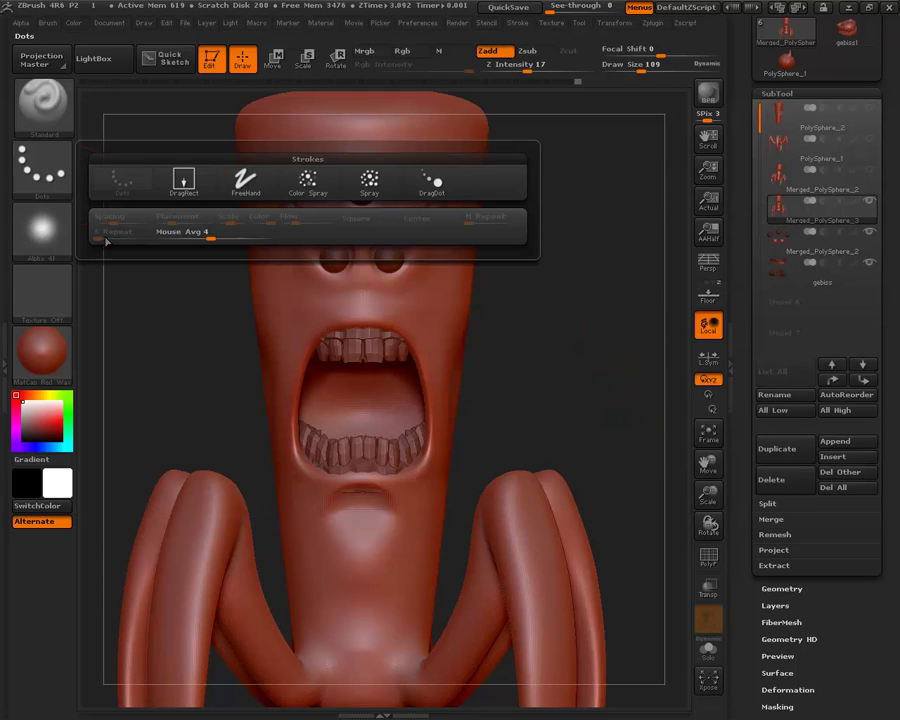
pyautogui.moveTo(645, 69); pyautogui.dragTo(638, 69)
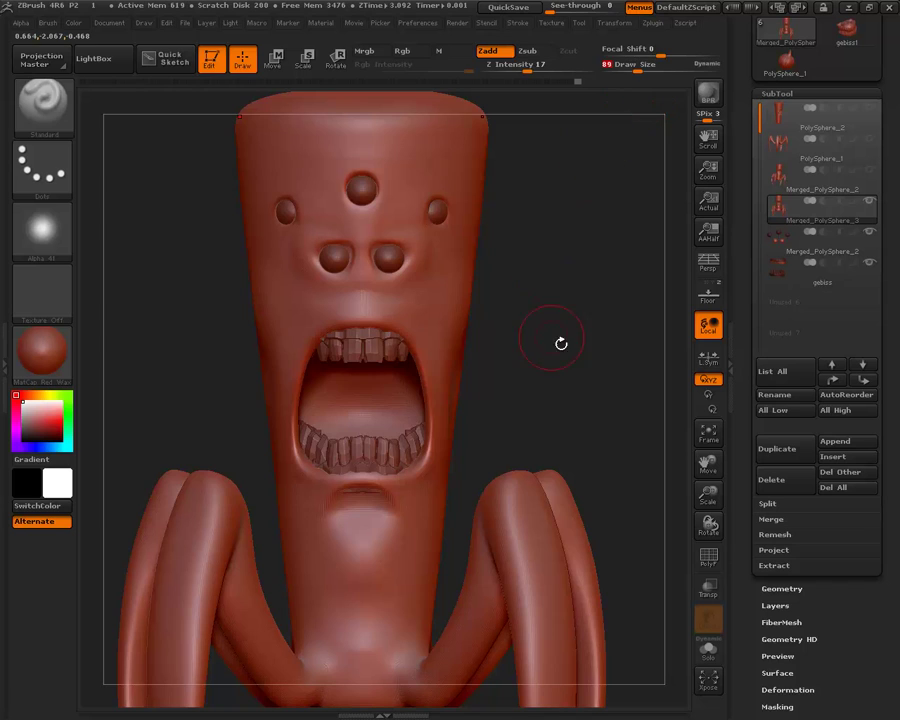
# At brush size 62, carve a vertical crease beside the mouth's left corner.
pyautogui.moveTo(560, 343)
pyautogui.mouseDown()
pyautogui.moveTo(574, 287)
pyautogui.moveTo(566, 320)
pyautogui.moveTo(297, 372)
pyautogui.mouseUp()
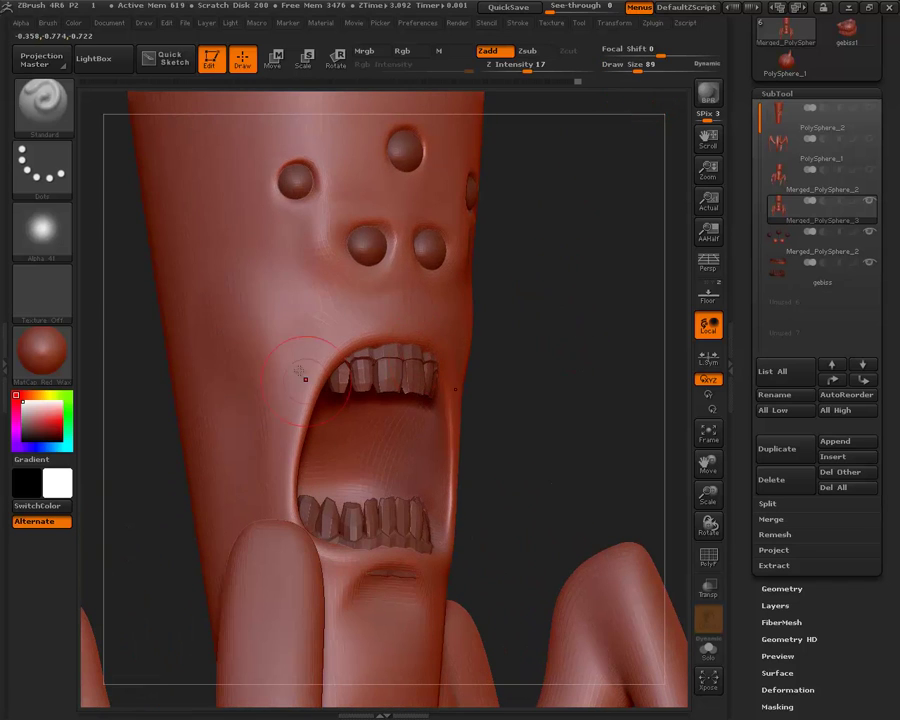
pyautogui.keyDown('alt'); pyautogui.moveTo(536, 332); pyautogui.dragTo(497, 150); pyautogui.keyUp('alt')
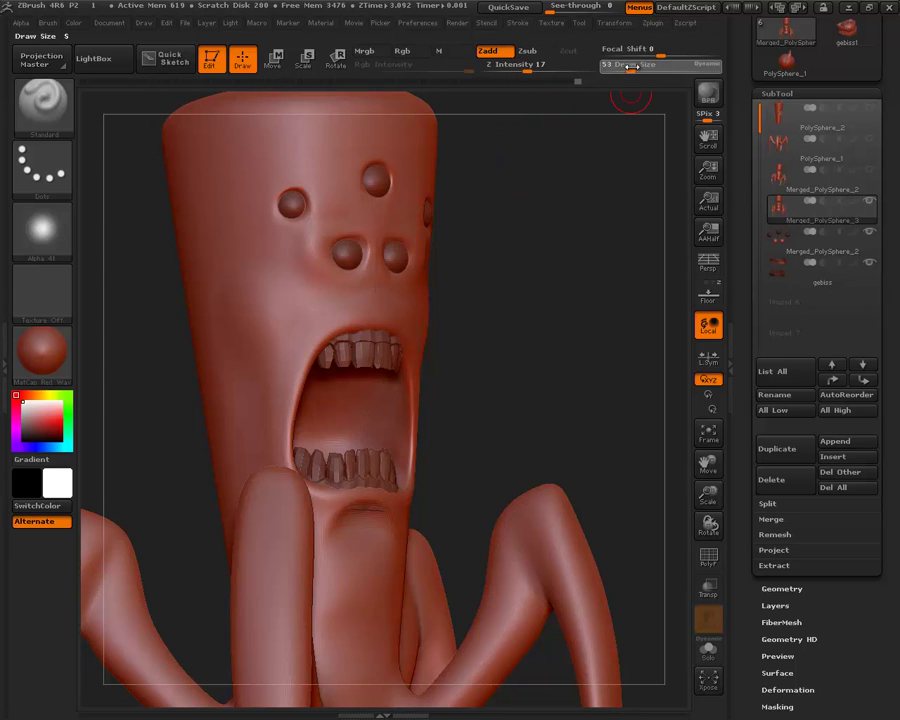
pyautogui.moveTo(640, 69); pyautogui.dragTo(628, 69)
pyautogui.moveTo(296, 370); pyautogui.dragTo(292, 318)
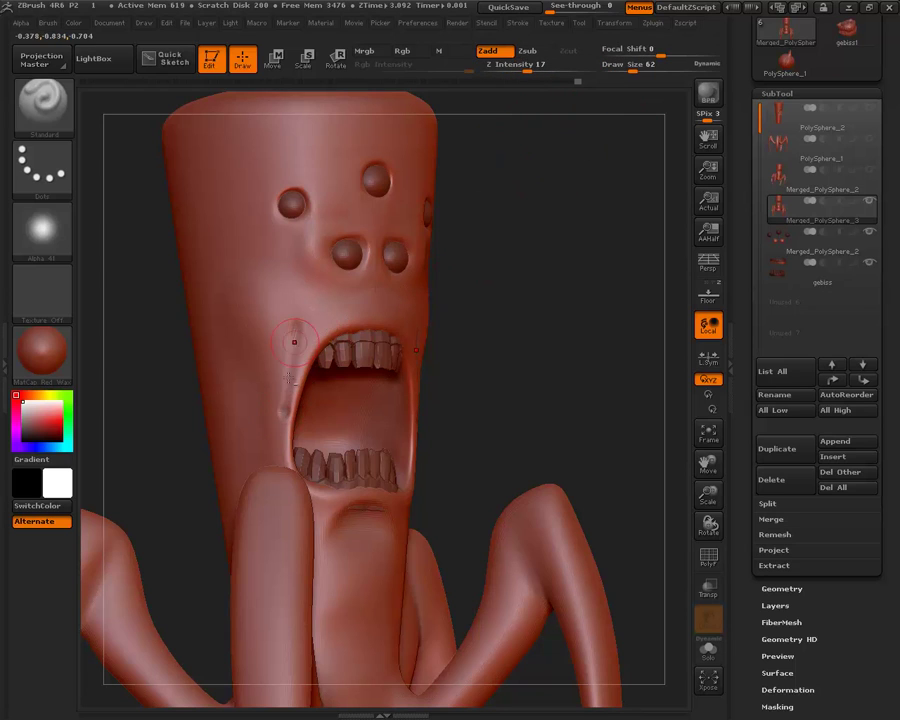
pyautogui.press('ctrl')
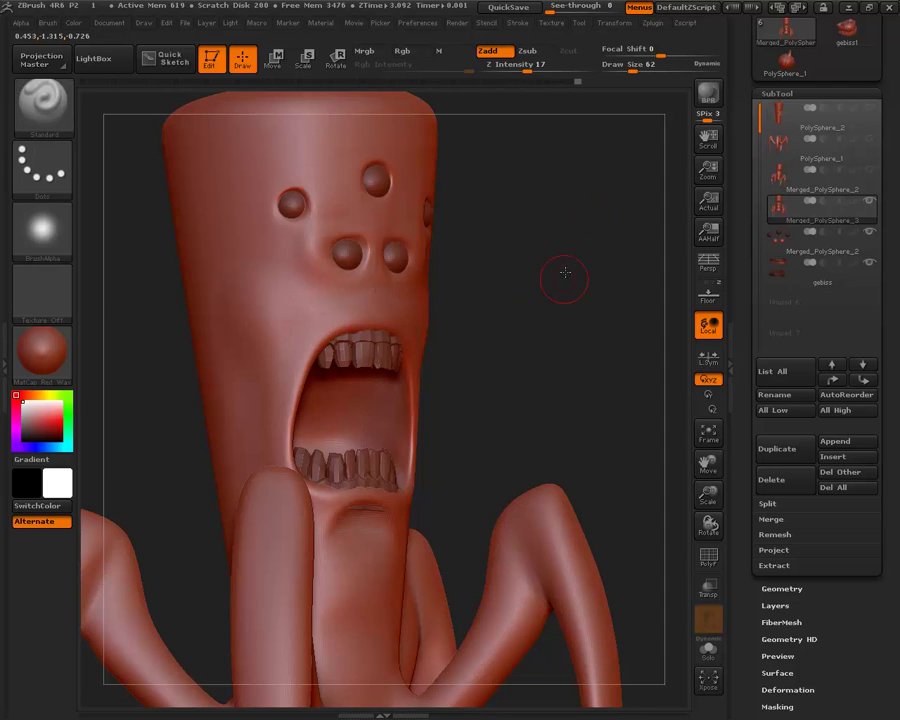
# At brush size 39, smooth the crease at the mouth's left corner.
pyautogui.moveTo(564, 268); pyautogui.dragTo(592, 200)
pyautogui.moveTo(528, 286); pyautogui.dragTo(416, 433)
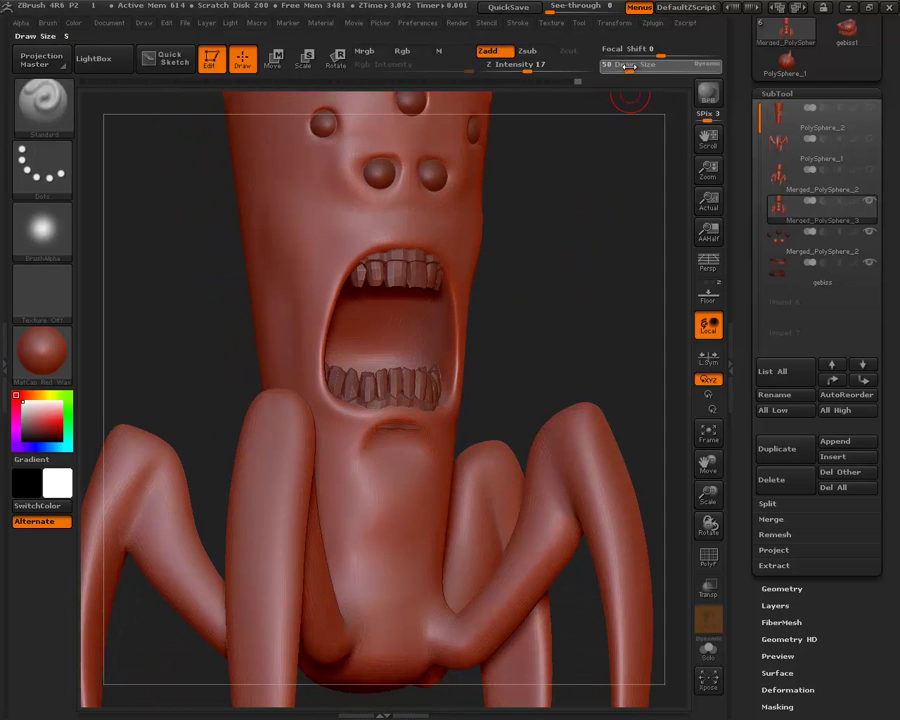
pyautogui.moveTo(626, 65); pyautogui.dragTo(620, 65)
pyautogui.moveTo(559, 200); pyautogui.dragTo(615, 215)
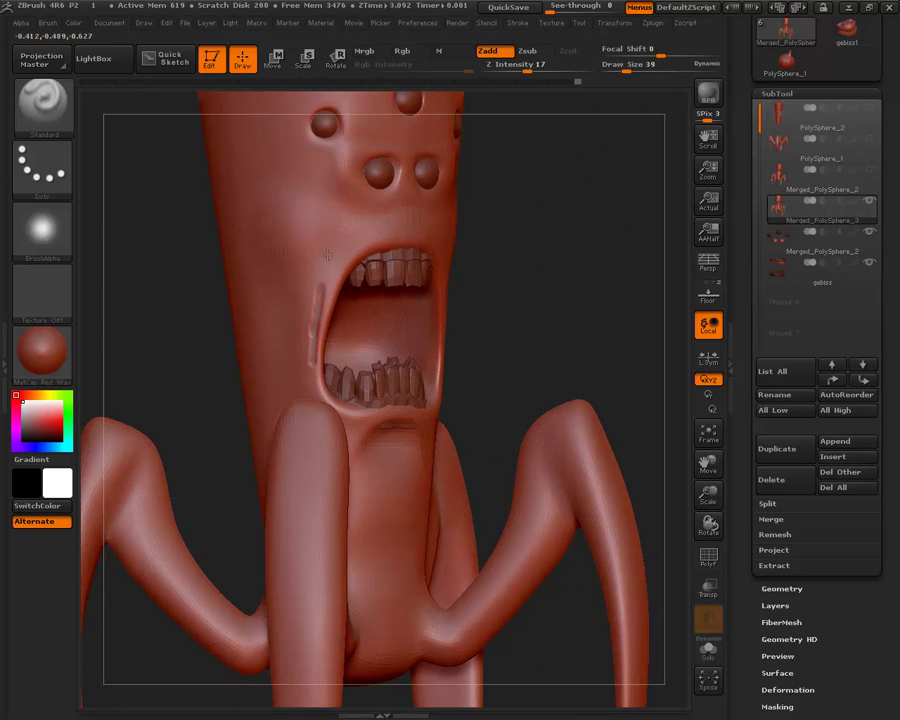
pyautogui.keyDown('shift'); pyautogui.moveTo(321, 255); pyautogui.dragTo(310, 365); pyautogui.keyUp('shift')
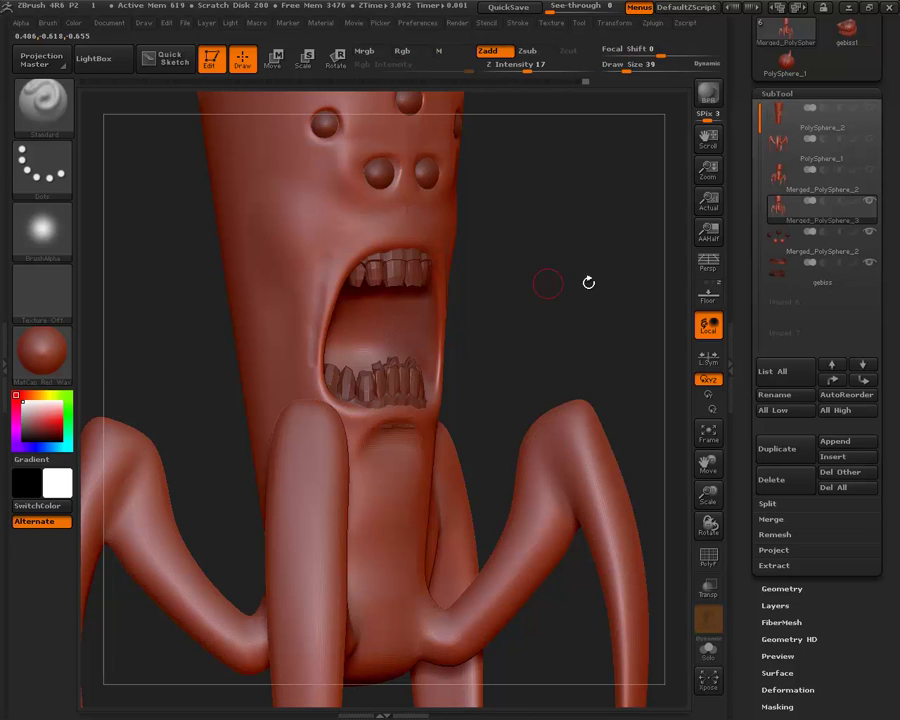
pyautogui.moveTo(585, 281)
pyautogui.mouseDown()
pyautogui.moveTo(537, 263)
pyautogui.moveTo(545, 349)
pyautogui.moveTo(626, 291)
pyautogui.moveTo(434, 425)
pyautogui.mouseUp()
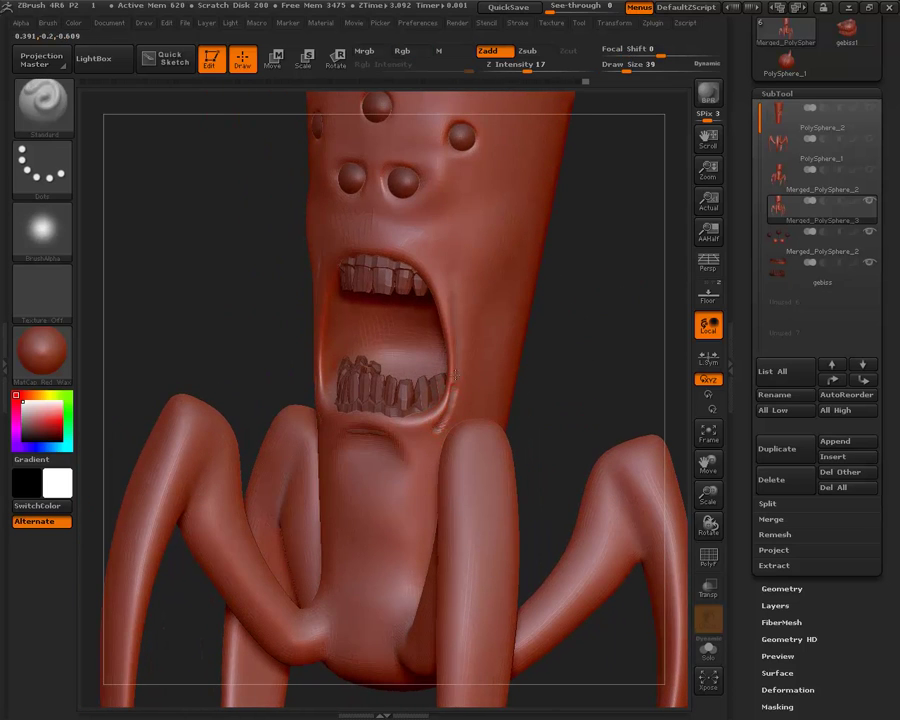
pyautogui.press('shift')
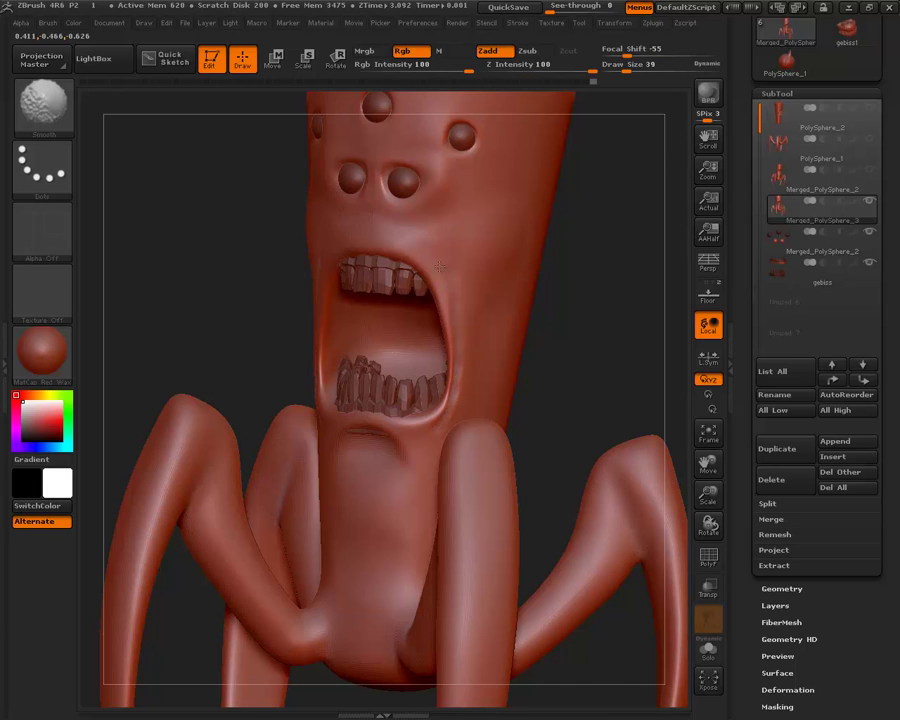
# Set the Standard brush to Z Intensity 10, size 62 and focal shift 0.
pyautogui.moveTo(602, 278)
pyautogui.mouseDown()
pyautogui.moveTo(586, 226)
pyautogui.moveTo(560, 215)
pyautogui.mouseUp()
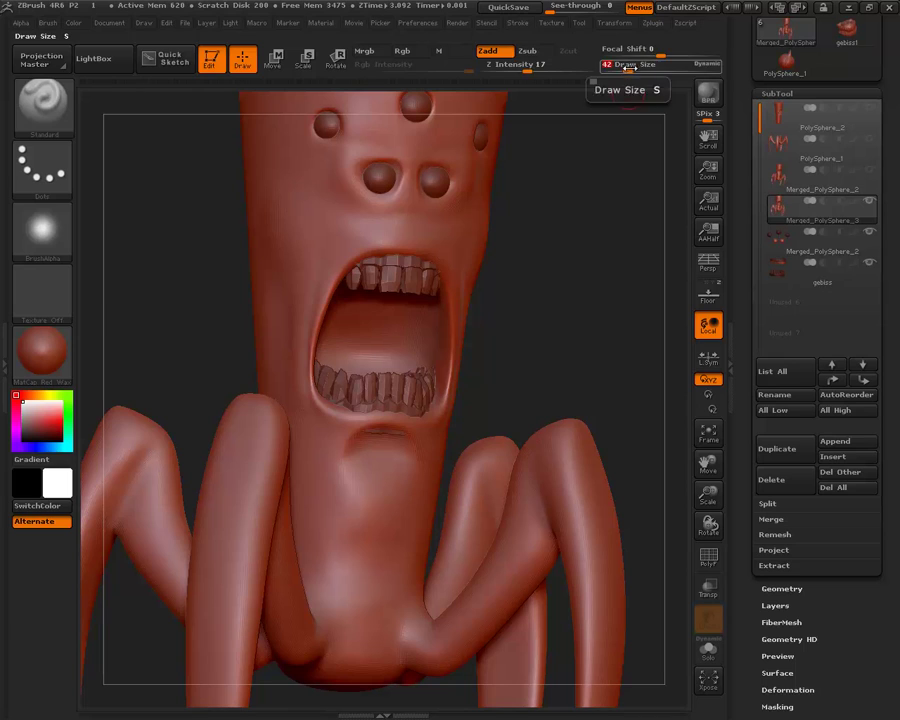
pyautogui.moveTo(626, 71); pyautogui.dragTo(630, 71)
pyautogui.moveTo(527, 64); pyautogui.dragTo(517, 64)
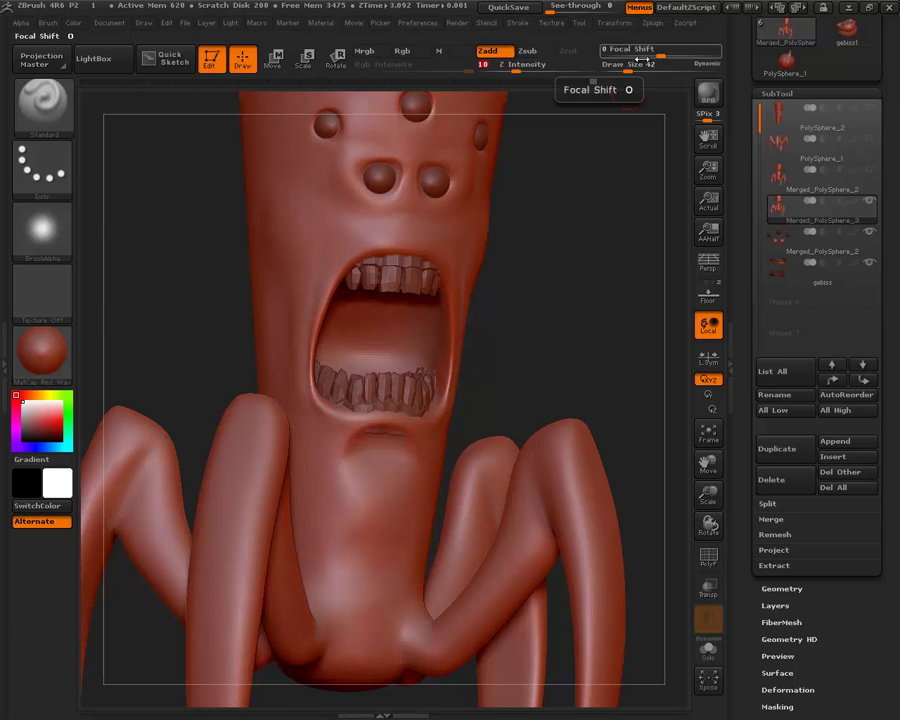
pyautogui.moveTo(628, 71); pyautogui.dragTo(634, 71)
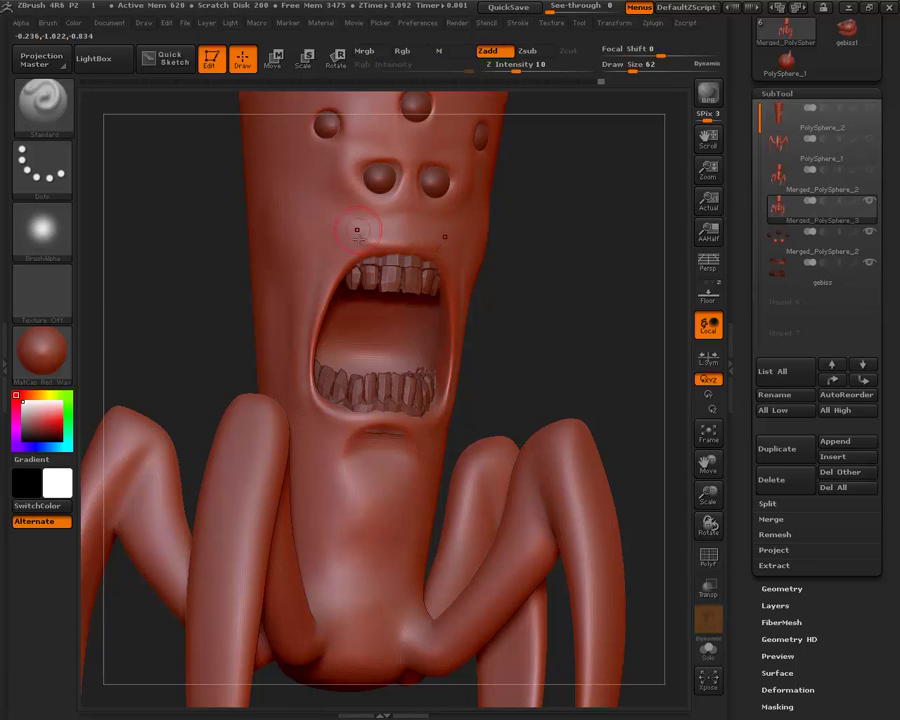
pyautogui.press('shift')
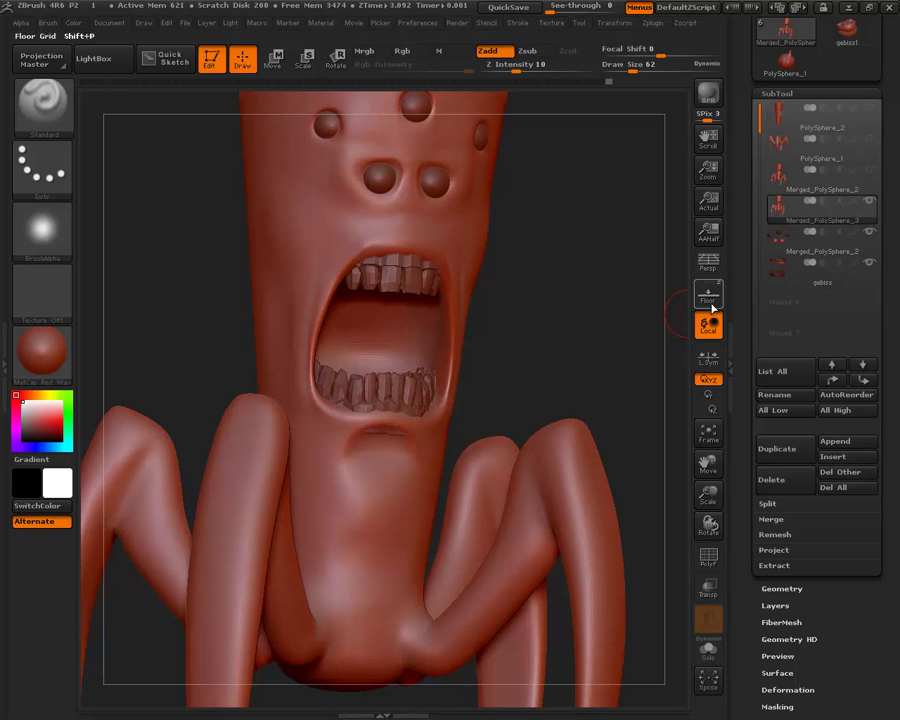
# Turn on Transp to reveal the teeth and select the Move brush at size 131.
pyautogui.click(708, 590)
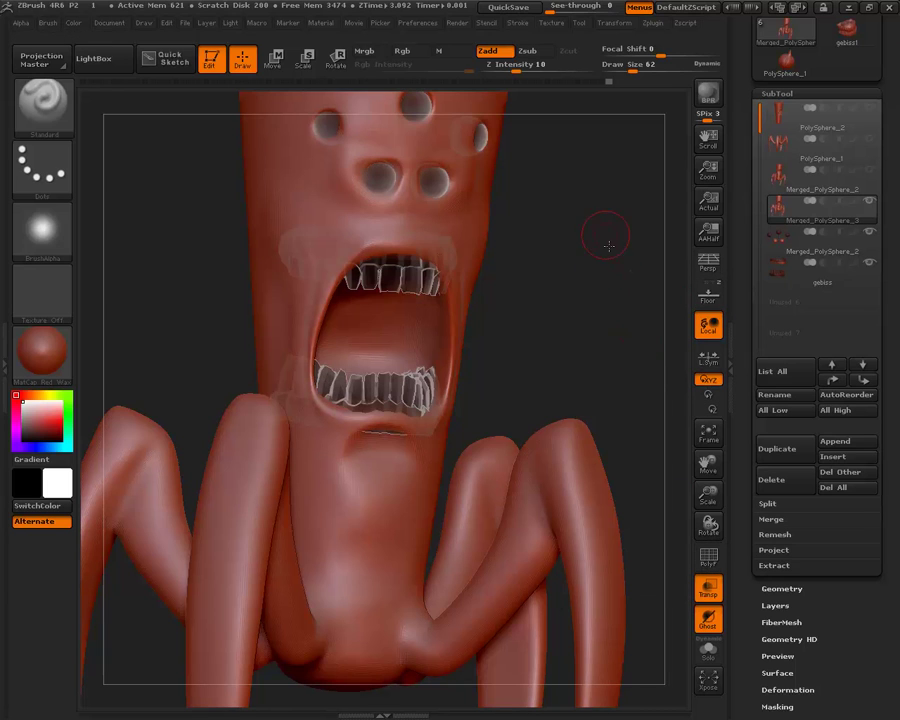
pyautogui.moveTo(604, 320)
pyautogui.keyDown('alt'); pyautogui.mouseDown()
pyautogui.moveTo(620, 294)
pyautogui.moveTo(609, 258)
pyautogui.moveTo(297, 201)
pyautogui.mouseUp(); pyautogui.keyUp('alt')
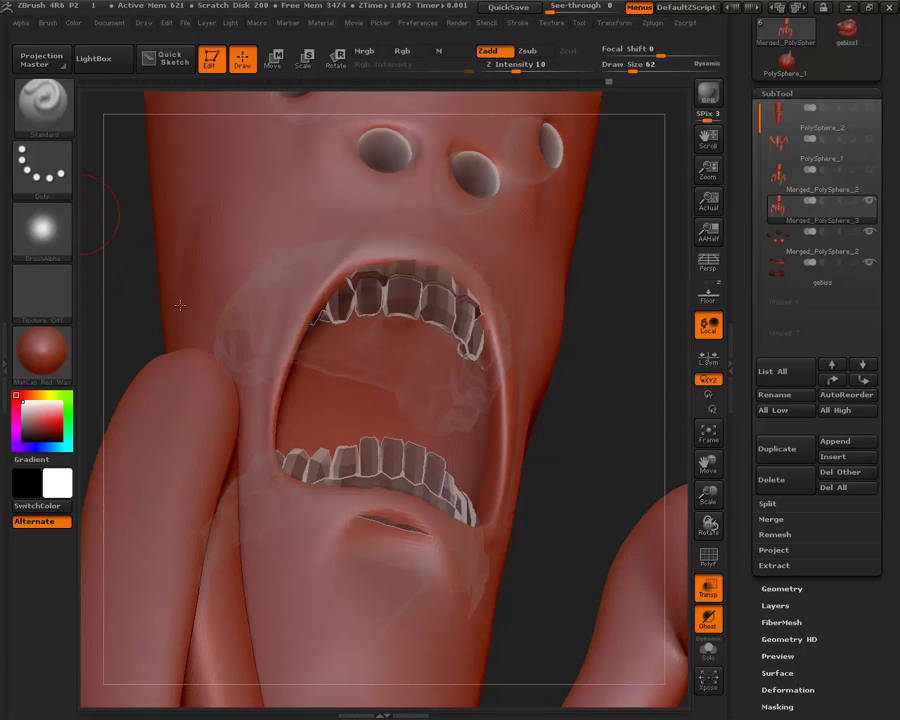
pyautogui.press('b')
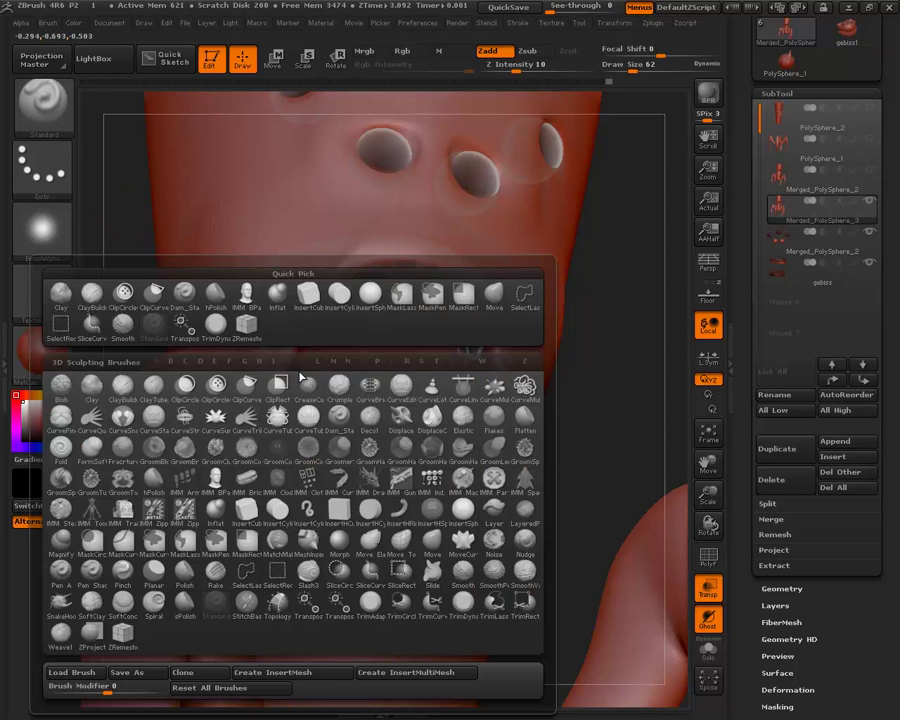
pyautogui.press('m')
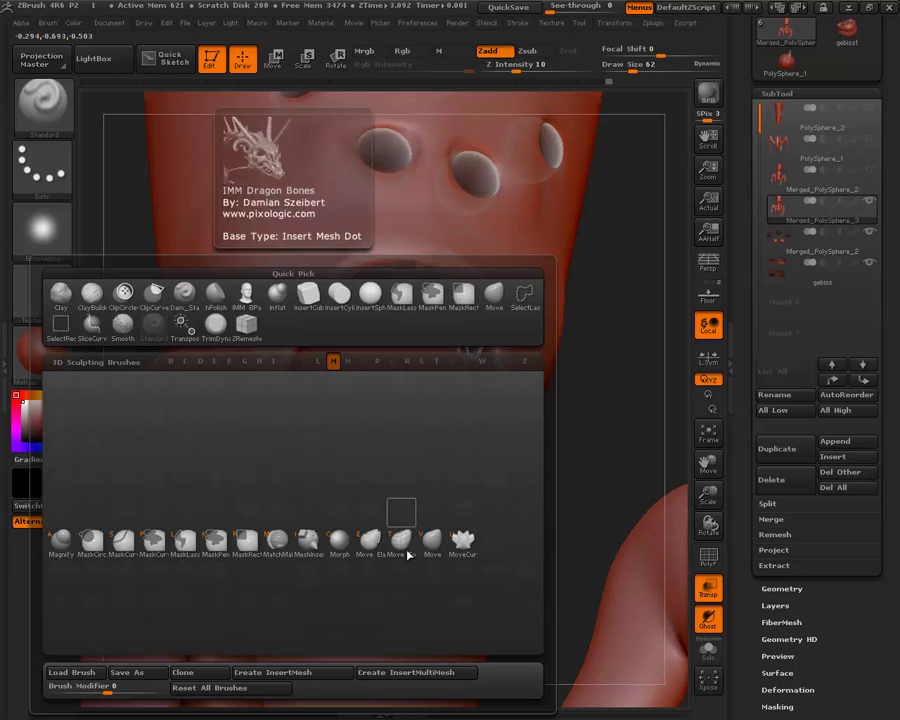
pyautogui.click(432, 540)
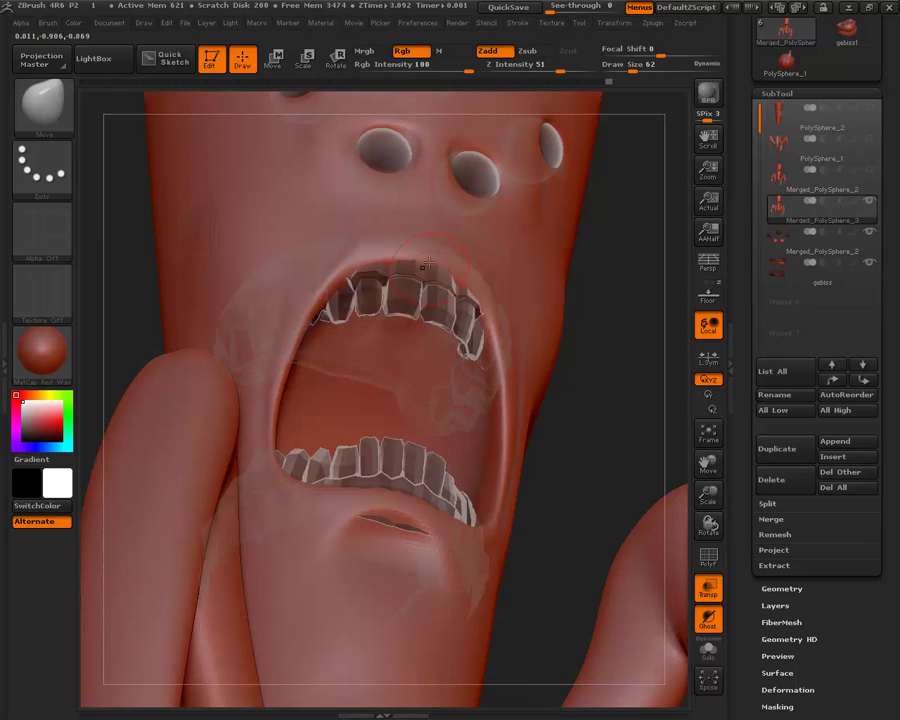
pyautogui.moveTo(625, 64); pyautogui.dragTo(634, 64)
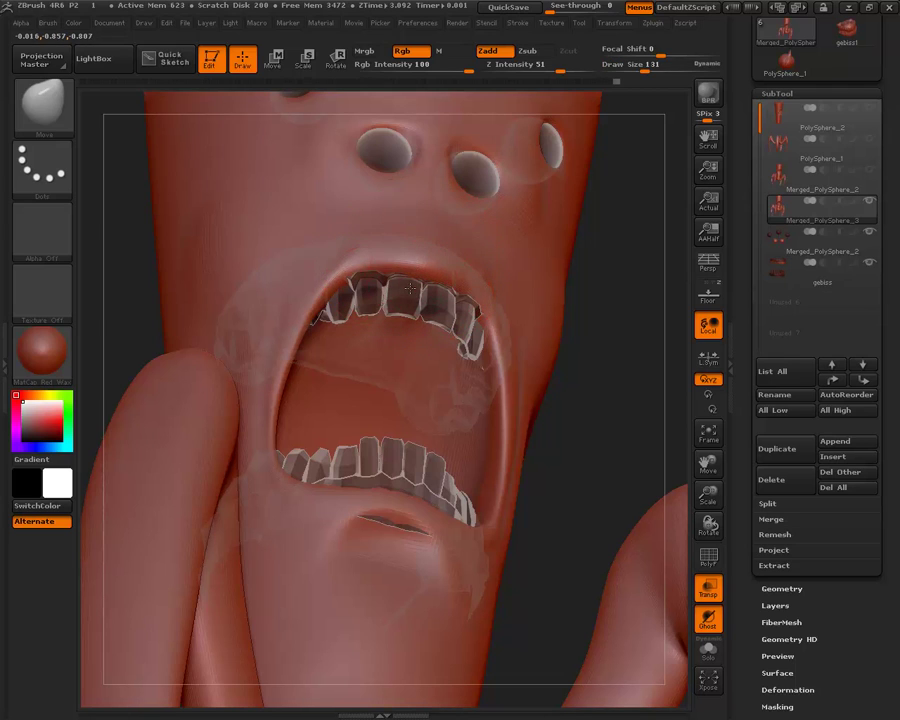
# From front view, push the upper lip edge down over the top teeth, then reduce size to 68.
pyautogui.moveTo(619, 386)
pyautogui.mouseDown()
pyautogui.moveTo(518, 386)
pyautogui.moveTo(350, 270)
pyautogui.mouseUp()
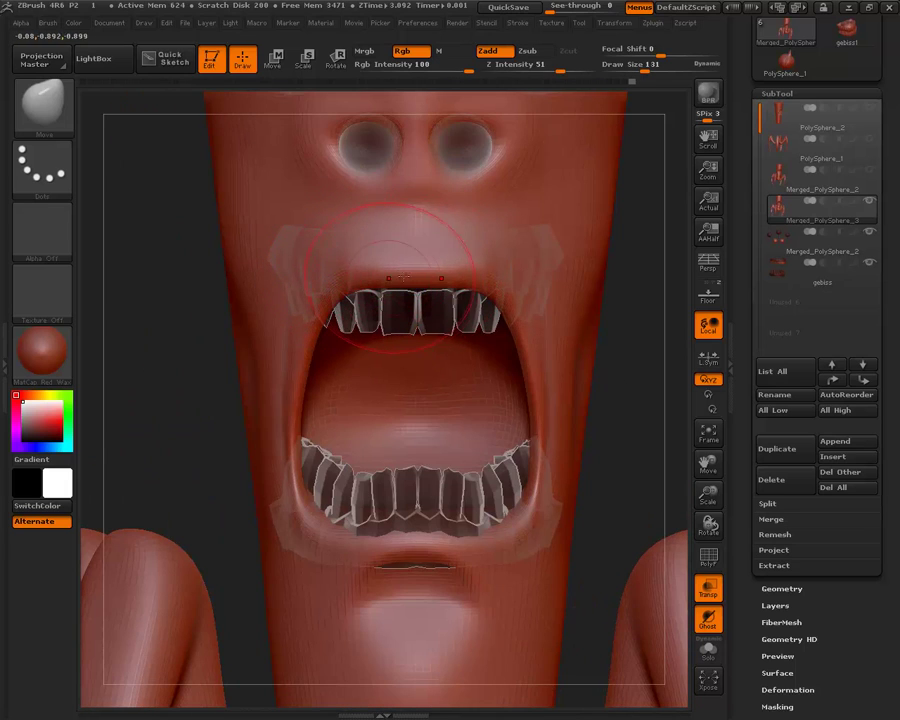
pyautogui.moveTo(673, 305)
pyautogui.mouseDown()
pyautogui.moveTo(693, 316)
pyautogui.moveTo(432, 270)
pyautogui.moveTo(403, 296)
pyautogui.mouseUp()
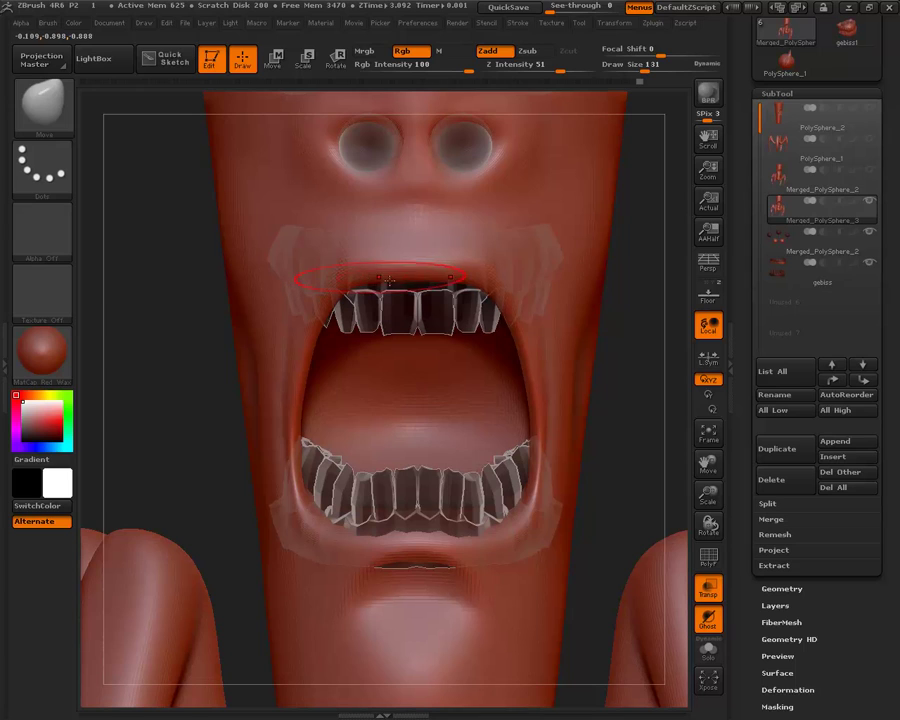
pyautogui.moveTo(413, 285); pyautogui.dragTo(413, 288)
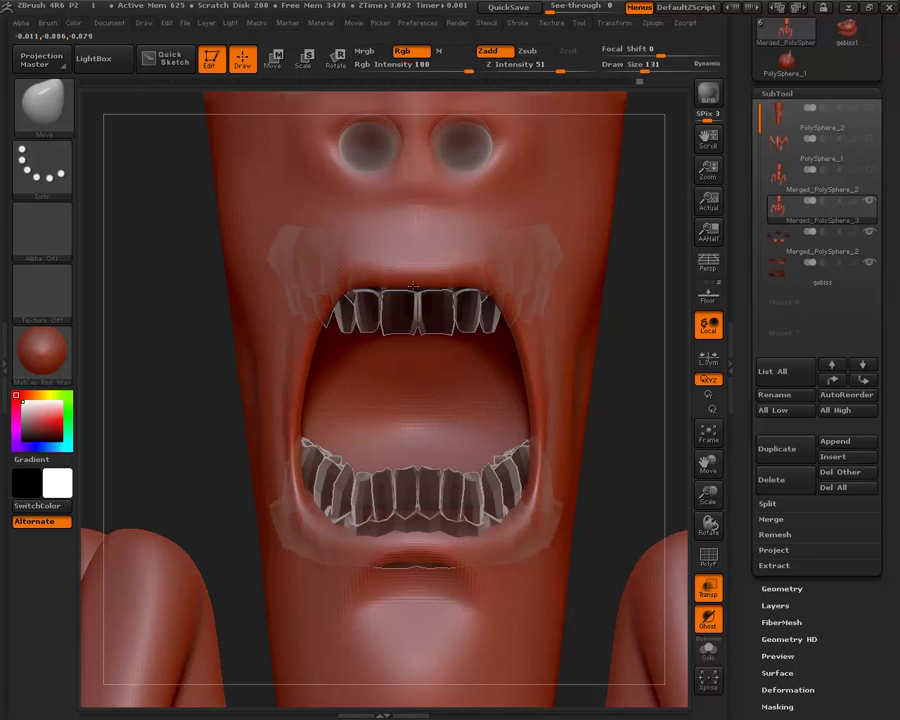
pyautogui.moveTo(660, 64); pyautogui.dragTo(632, 64)
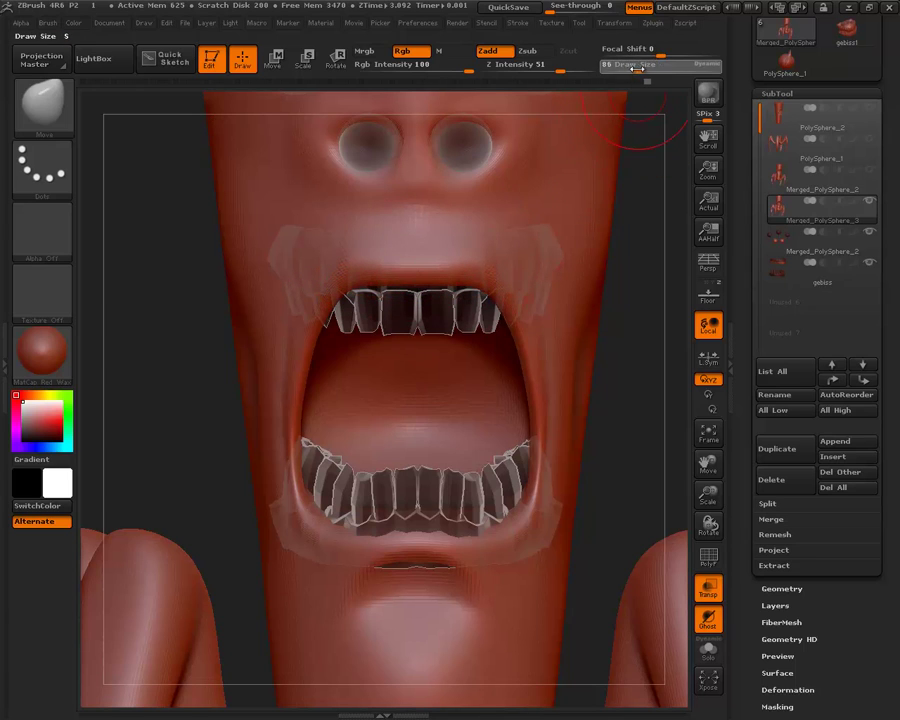
# With the Clay brush, smooth the upper lip above the teeth and beside the nose.
pyautogui.click(57, 118)
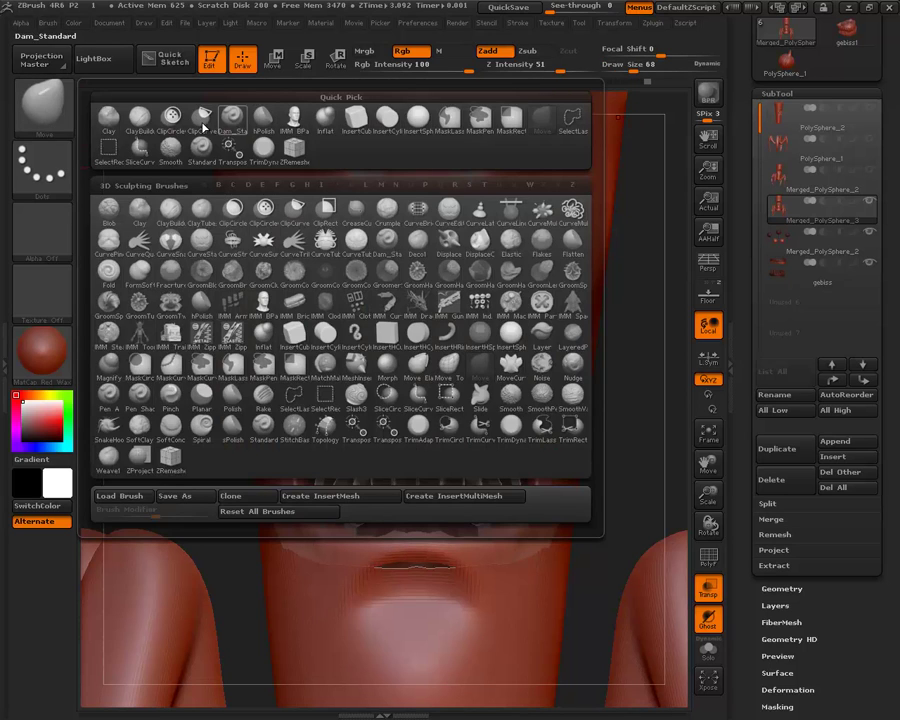
pyautogui.click(141, 126)
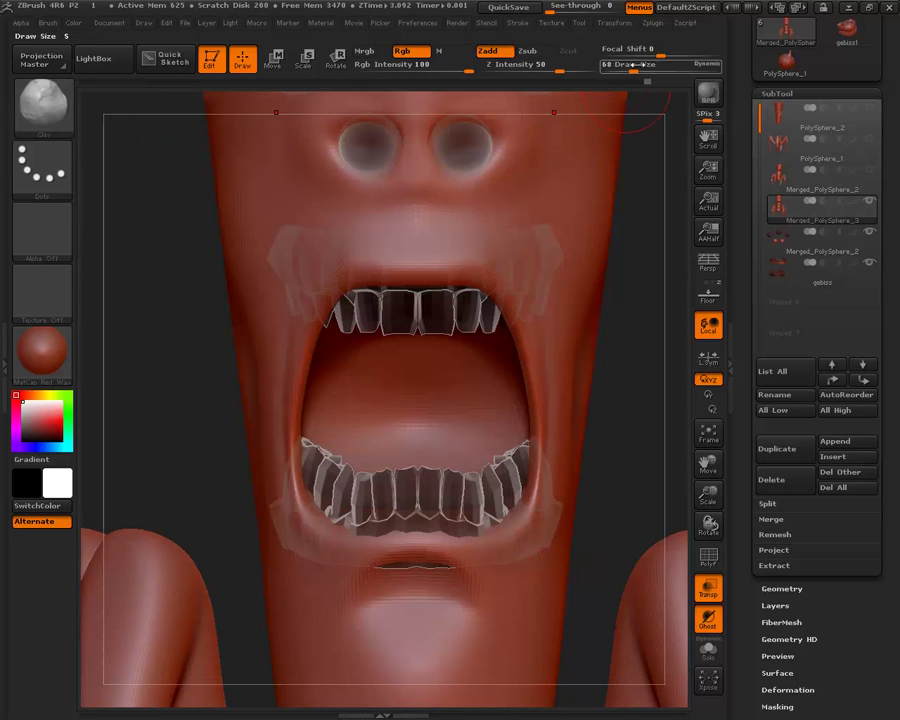
pyautogui.moveTo(649, 249); pyautogui.dragTo(445, 302)
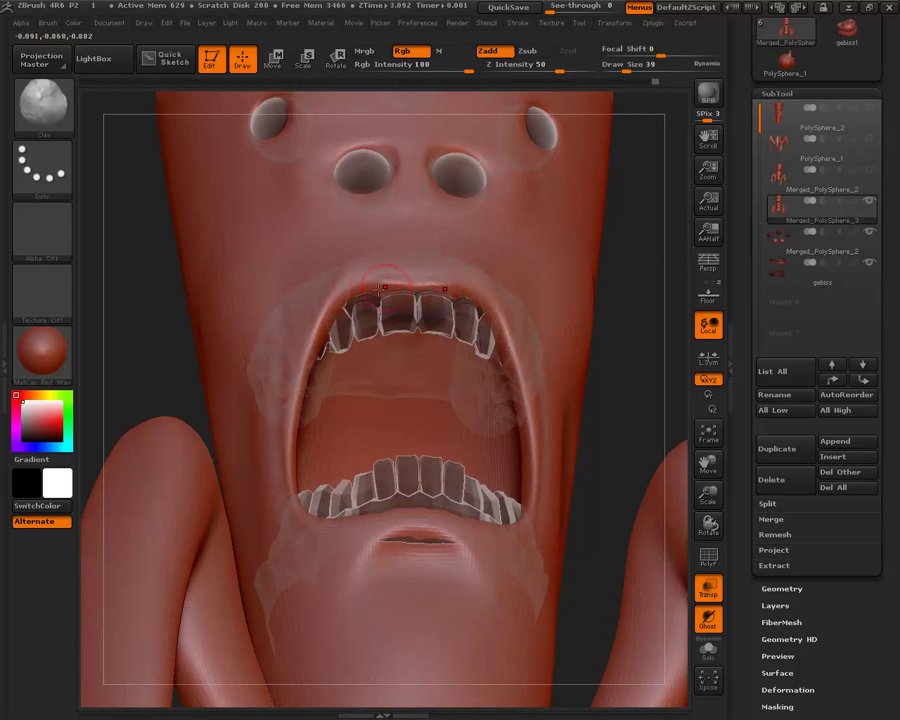
pyautogui.keyDown('shift'); pyautogui.moveTo(387, 284); pyautogui.dragTo(381, 302); pyautogui.keyUp('shift')
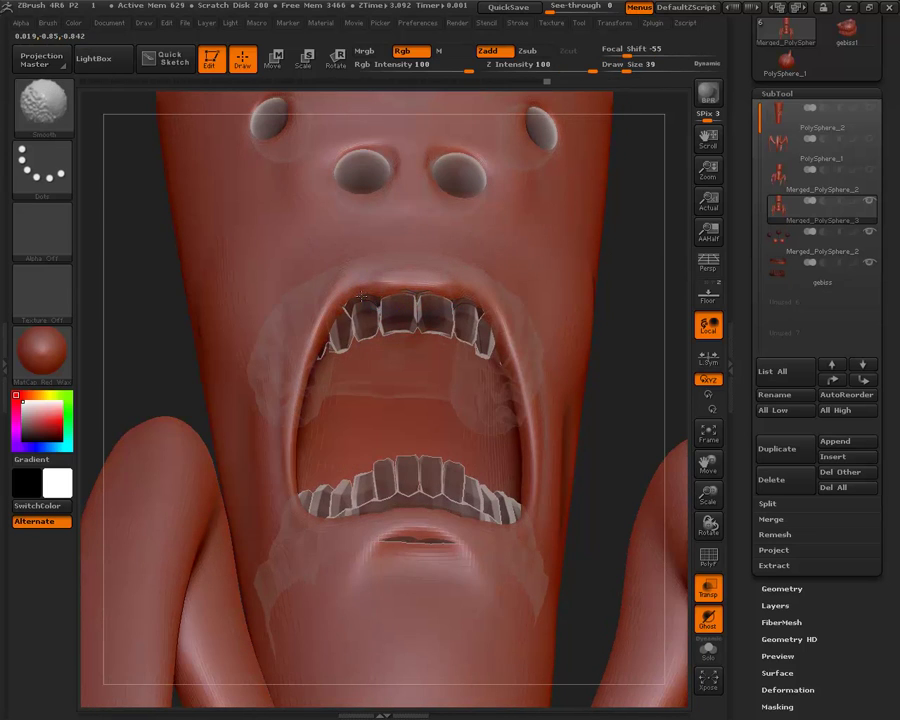
pyautogui.moveTo(659, 333); pyautogui.dragTo(401, 263)
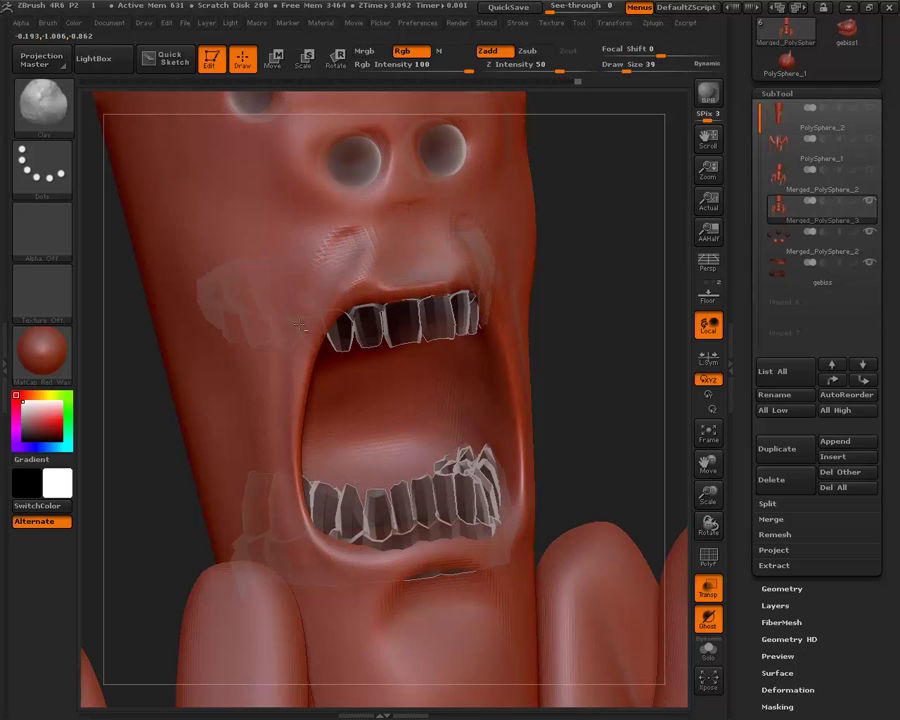
pyautogui.keyDown('shift'); pyautogui.moveTo(361, 235); pyautogui.dragTo(342, 250); pyautogui.keyUp('shift')
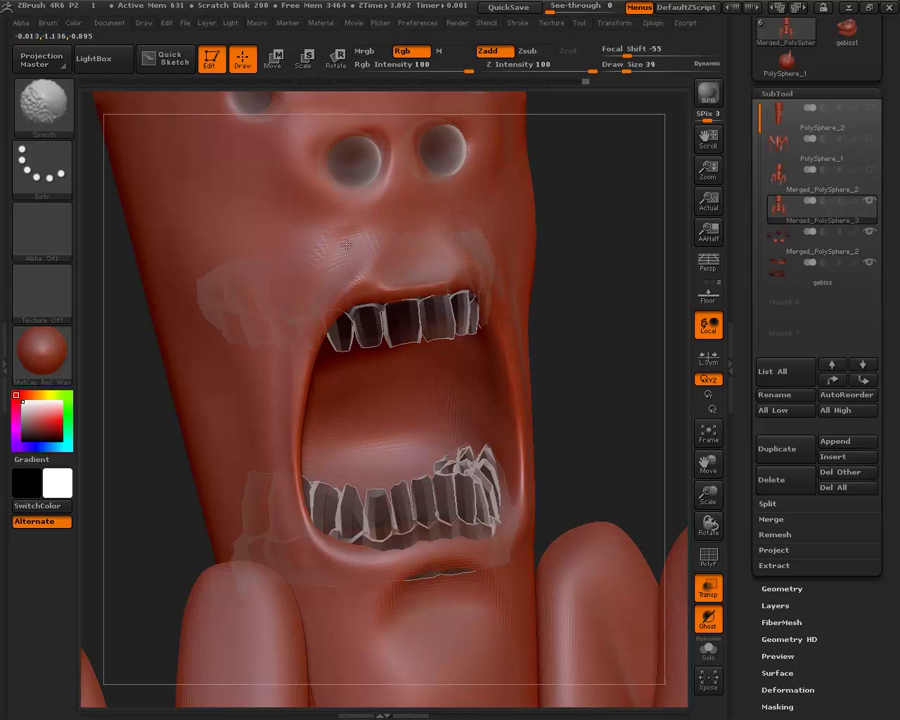
pyautogui.click(44, 95)
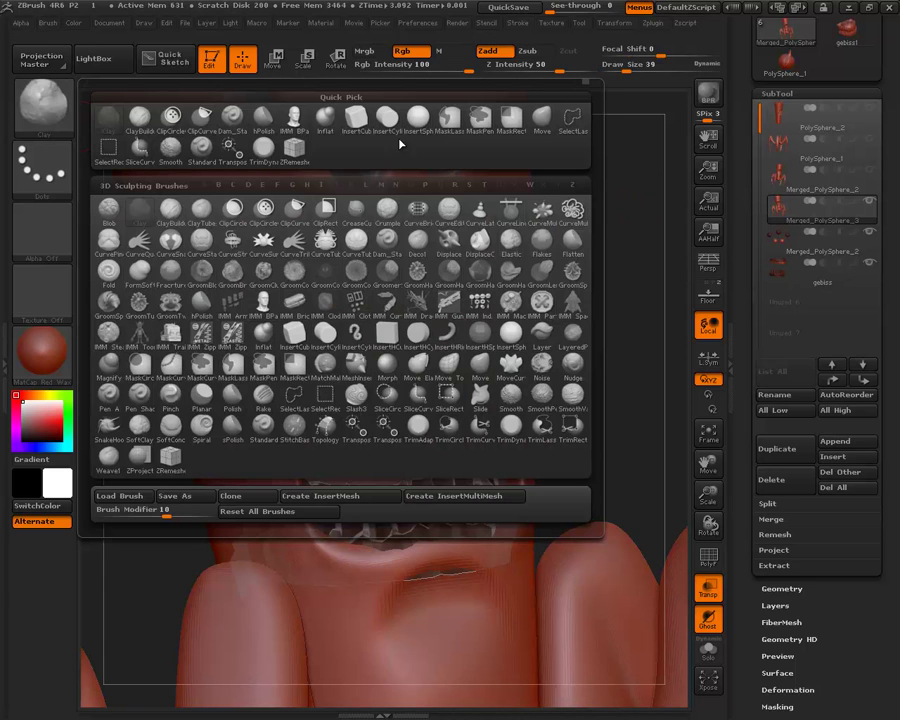
# Give the Standard brush Alpha 39 and carve a crease on the brow between the eyes.
pyautogui.click(202, 146)
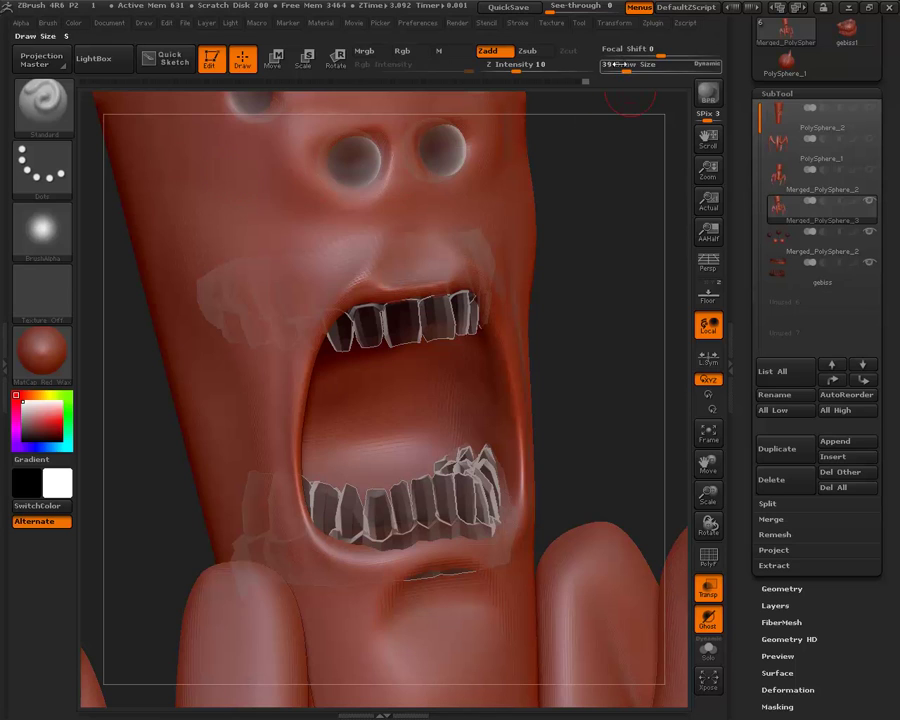
pyautogui.click(42, 168)
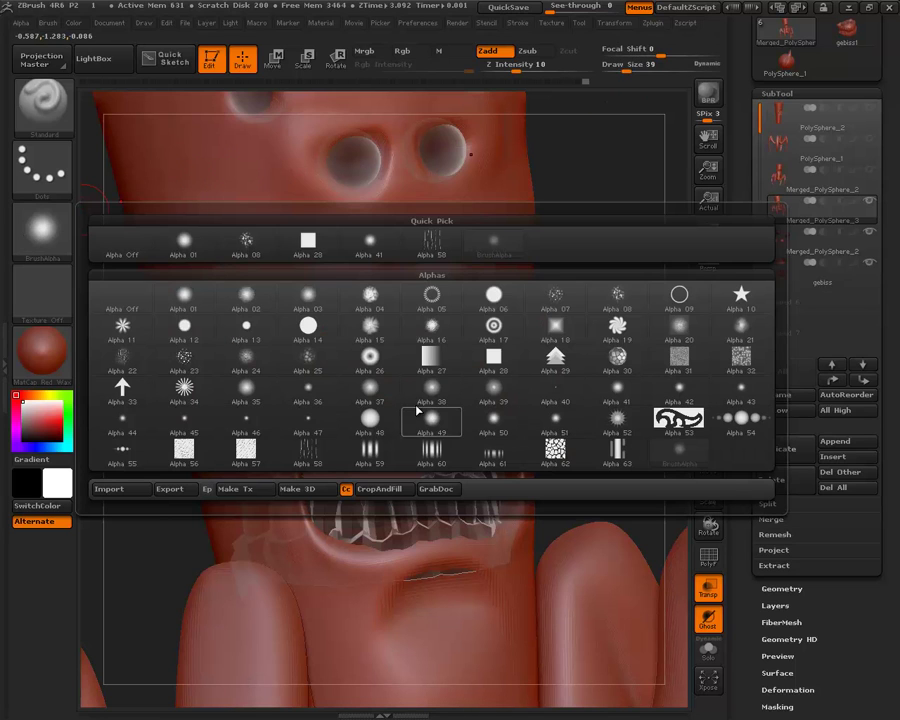
pyautogui.click(486, 407)
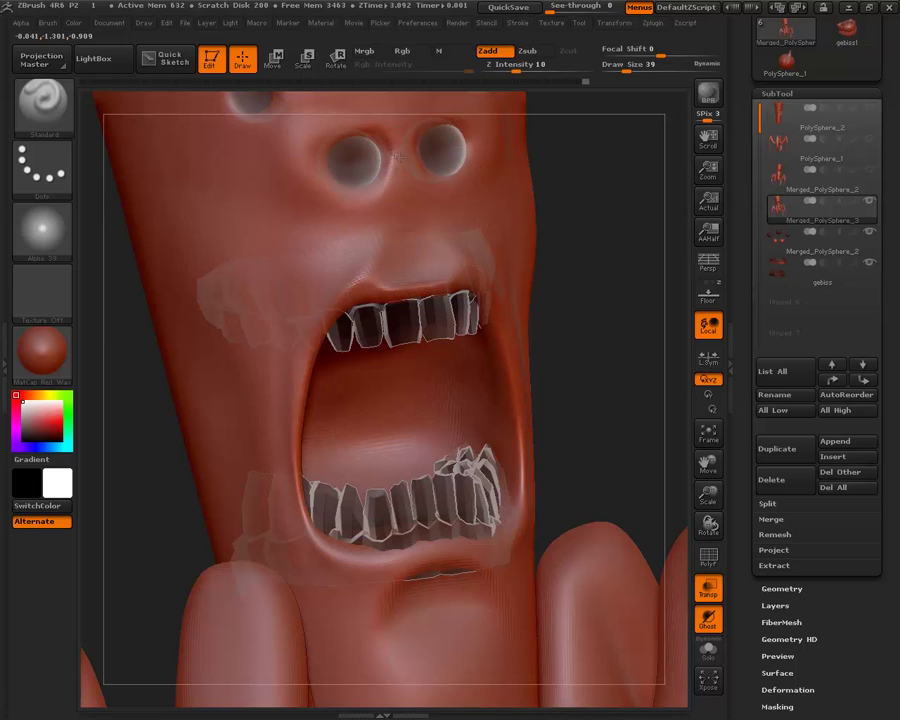
pyautogui.click(371, 141)
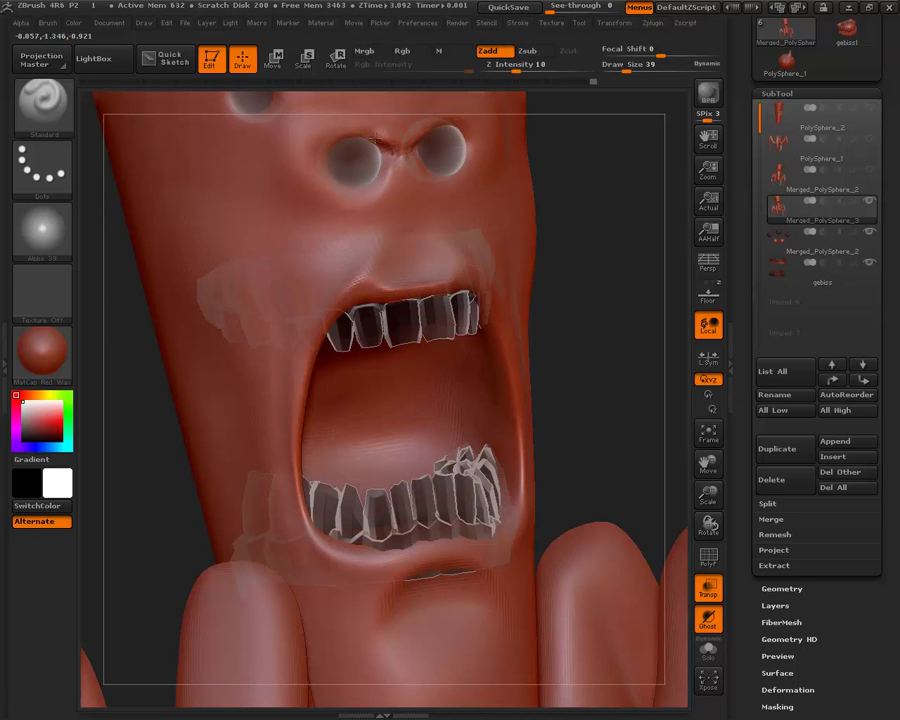
# Sculpt and smooth creases around, above and below the left eye socket.
pyautogui.moveTo(604, 201)
pyautogui.mouseDown()
pyautogui.moveTo(666, 309)
pyautogui.moveTo(639, 346)
pyautogui.moveTo(380, 278)
pyautogui.mouseUp()
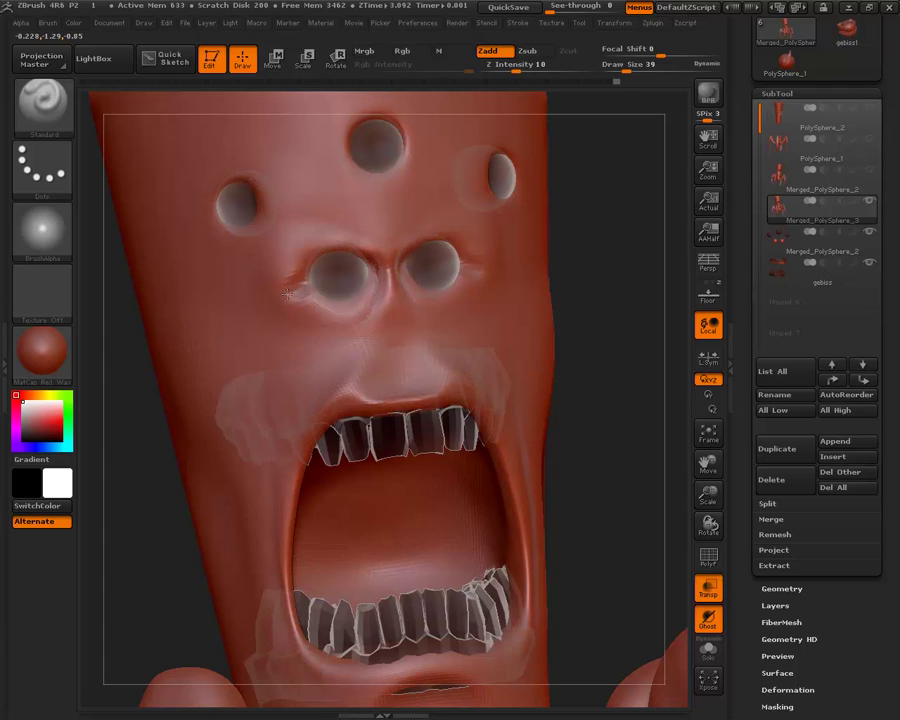
pyautogui.moveTo(270, 302)
pyautogui.keyDown('shift'); pyautogui.mouseDown()
pyautogui.moveTo(313, 285)
pyautogui.moveTo(299, 311)
pyautogui.mouseUp(); pyautogui.keyUp('shift')
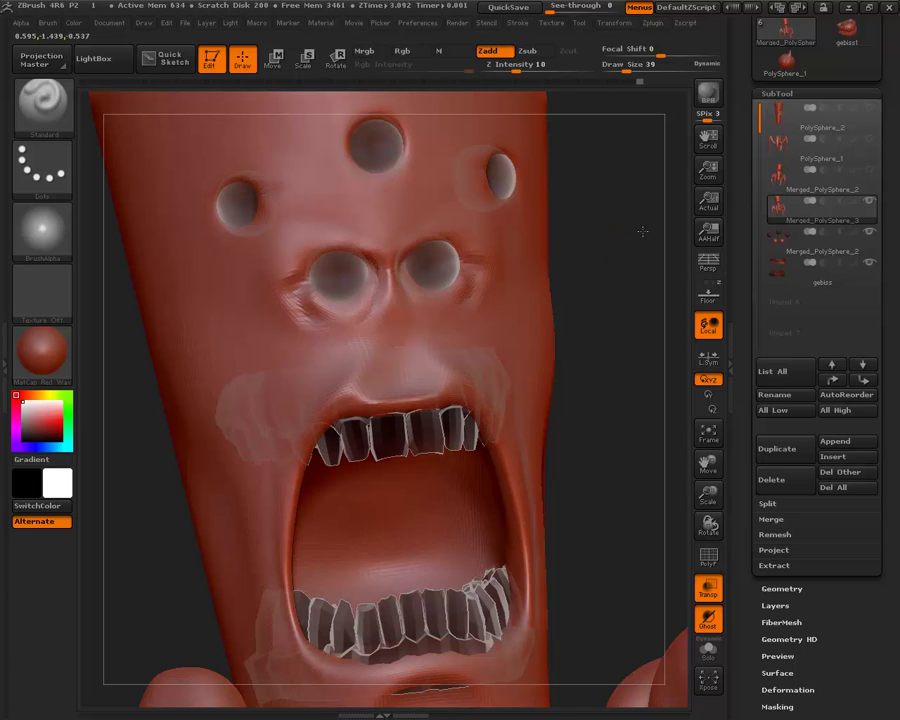
pyautogui.moveTo(642, 231); pyautogui.dragTo(274, 184)
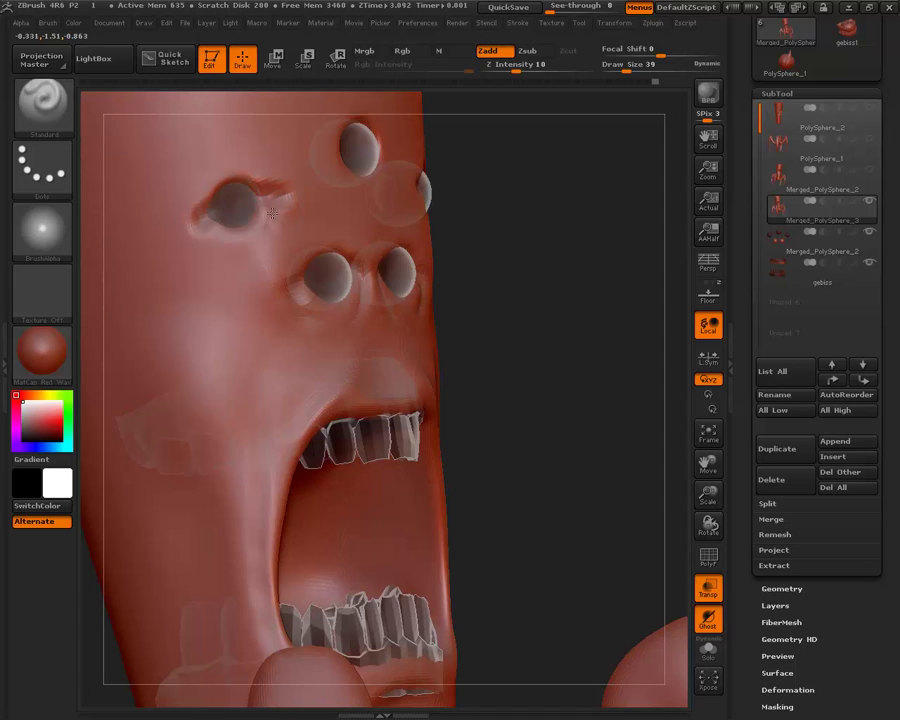
pyautogui.moveTo(256, 242); pyautogui.dragTo(251, 242)
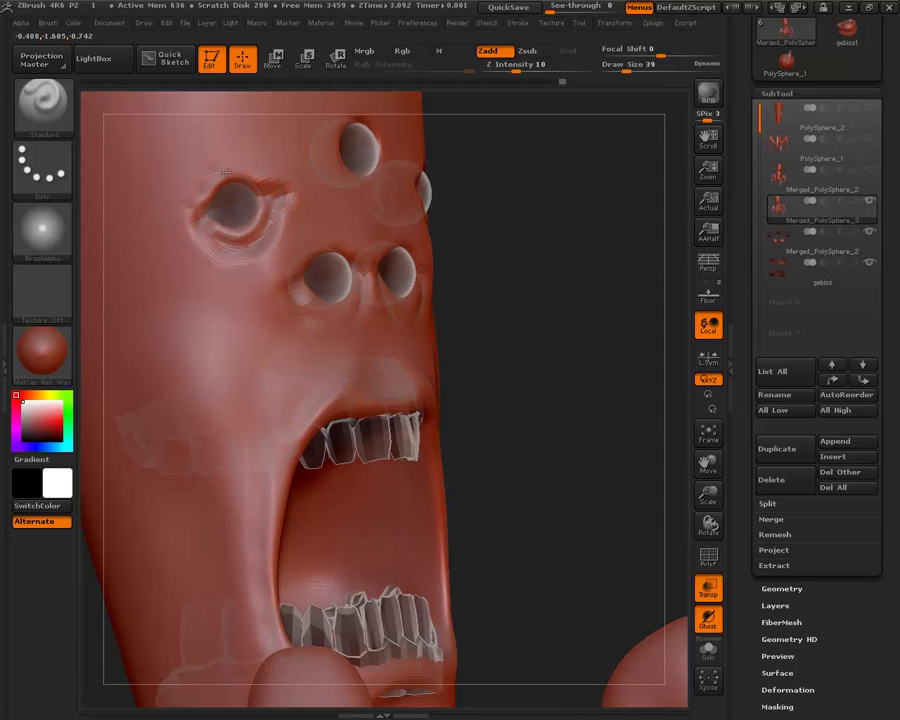
pyautogui.moveTo(226, 172); pyautogui.dragTo(270, 182)
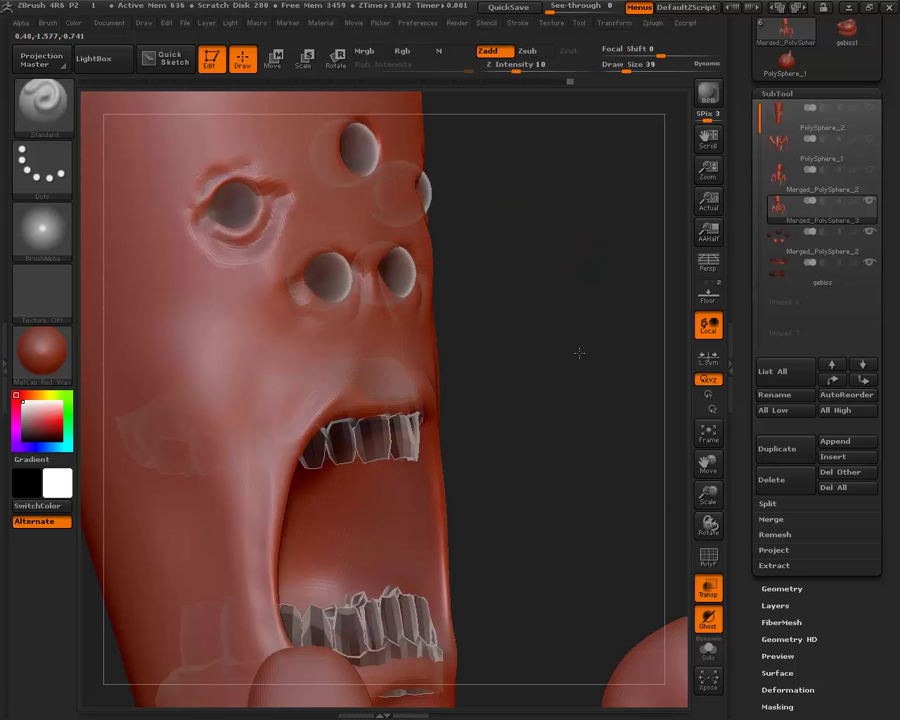
# Crease the sides and top of the top eye socket and mask a band above it.
pyautogui.moveTo(579, 352); pyautogui.dragTo(582, 331)
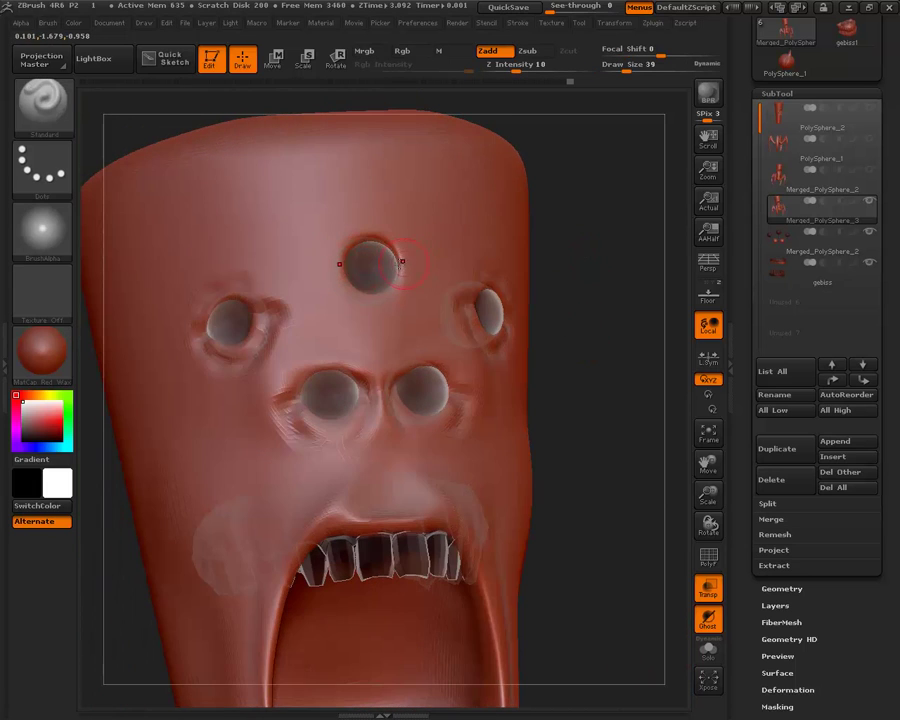
pyautogui.moveTo(412, 268); pyautogui.dragTo(407, 263)
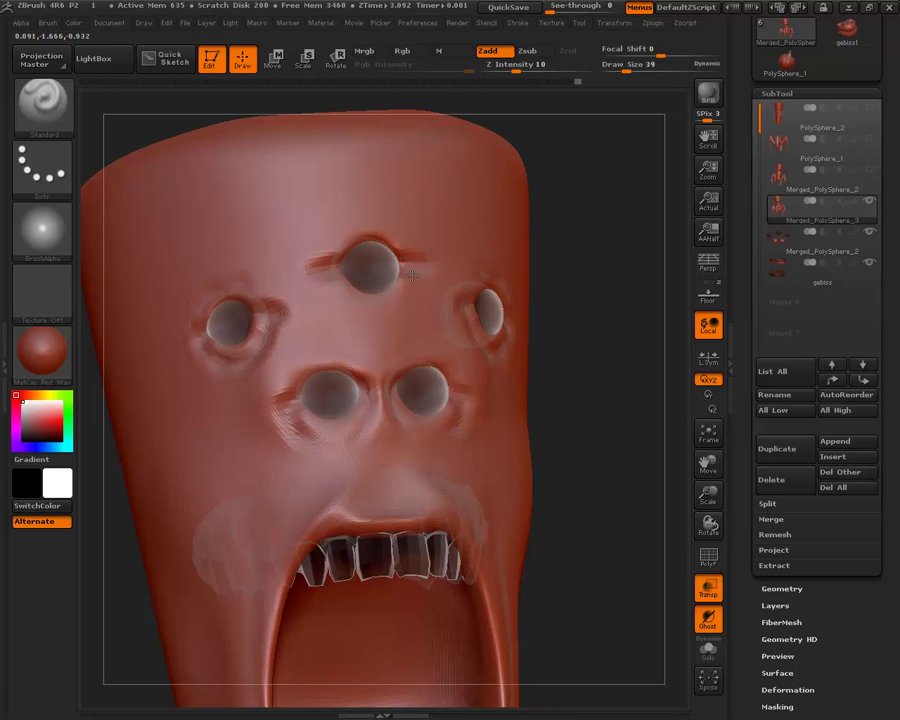
pyautogui.moveTo(576, 233)
pyautogui.mouseDown()
pyautogui.moveTo(333, 291)
pyautogui.moveTo(386, 303)
pyautogui.mouseUp()
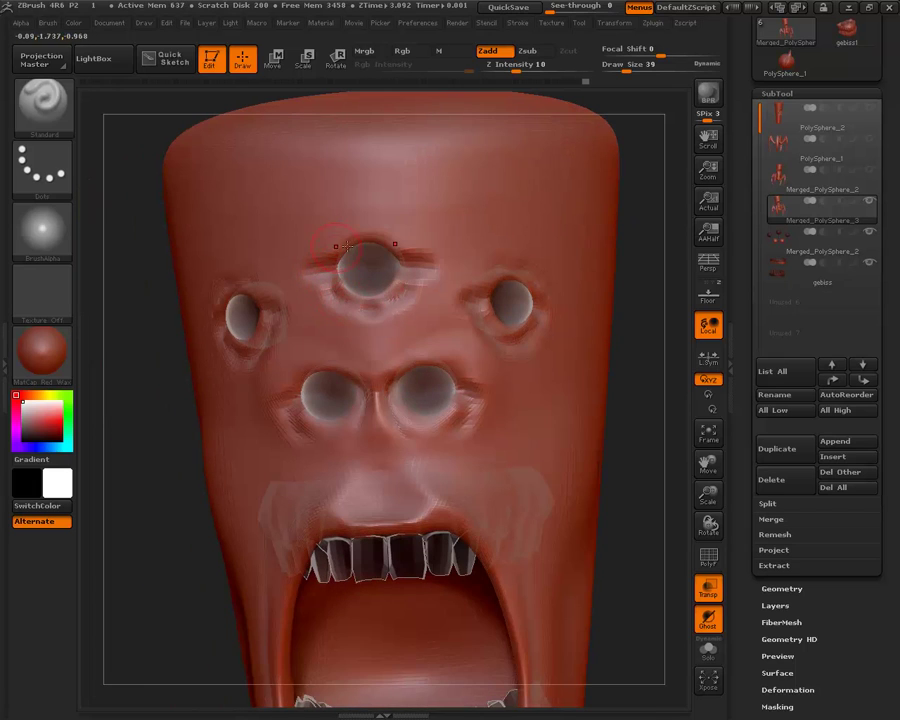
pyautogui.moveTo(366, 228); pyautogui.dragTo(312, 242)
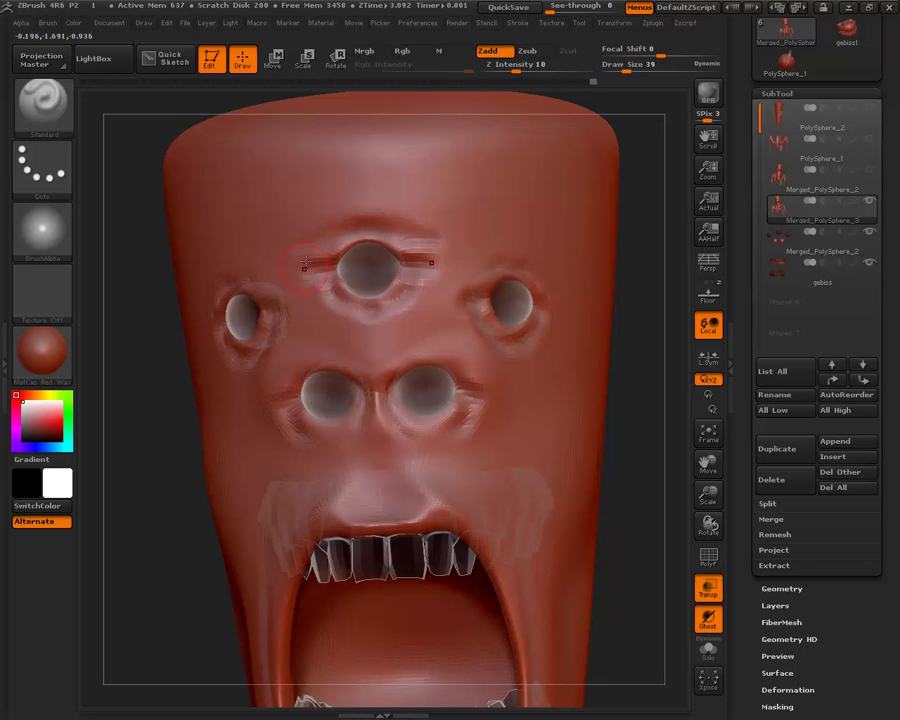
pyautogui.keyDown('ctrl'); pyautogui.moveTo(305, 260); pyautogui.dragTo(365, 243); pyautogui.keyUp('ctrl')
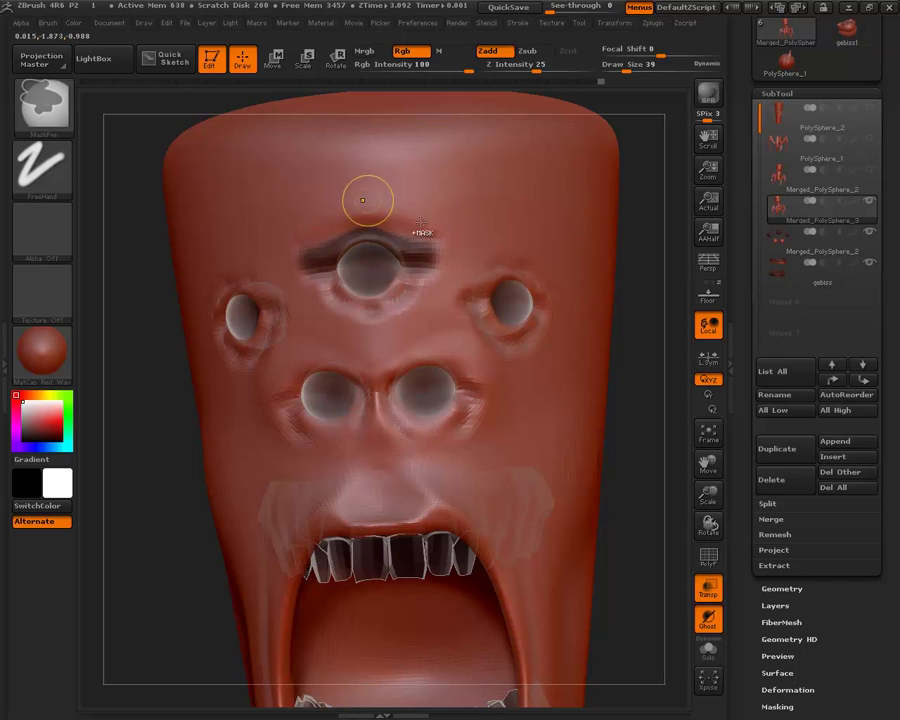
# Select the Move brush via B, M and enlarge it.
pyautogui.click(42, 100)
pyautogui.press('b')
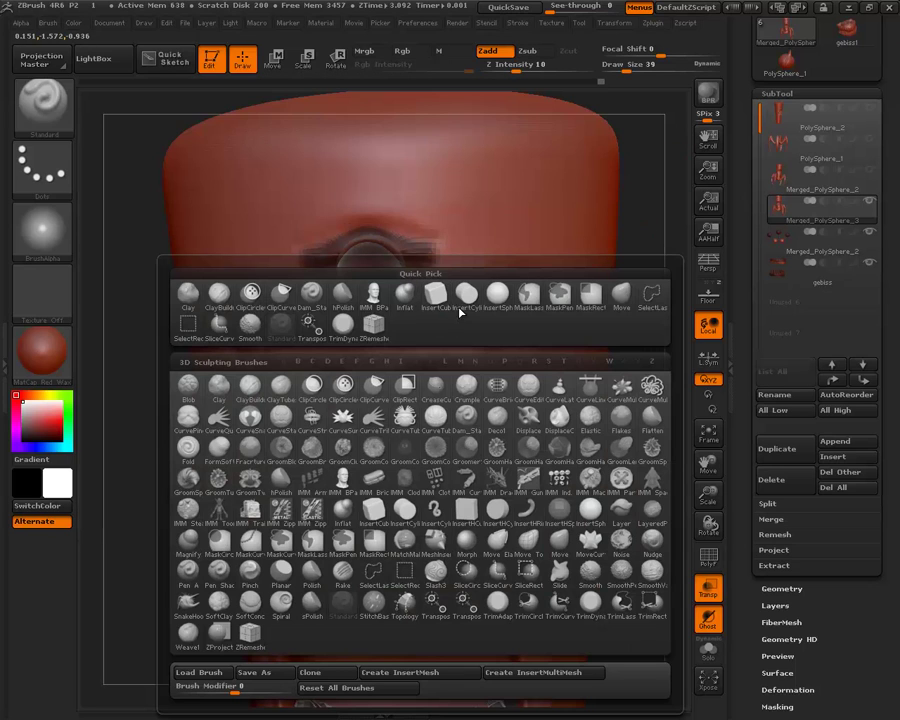
pyautogui.press('m')
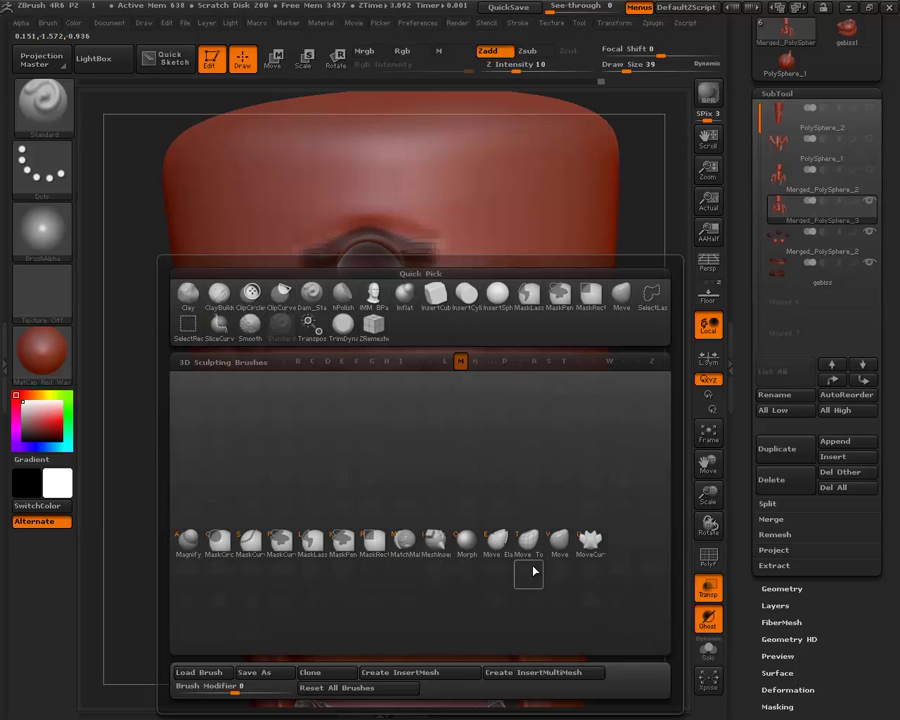
pyautogui.click(555, 538)
pyautogui.moveTo(622, 63); pyautogui.dragTo(655, 63)
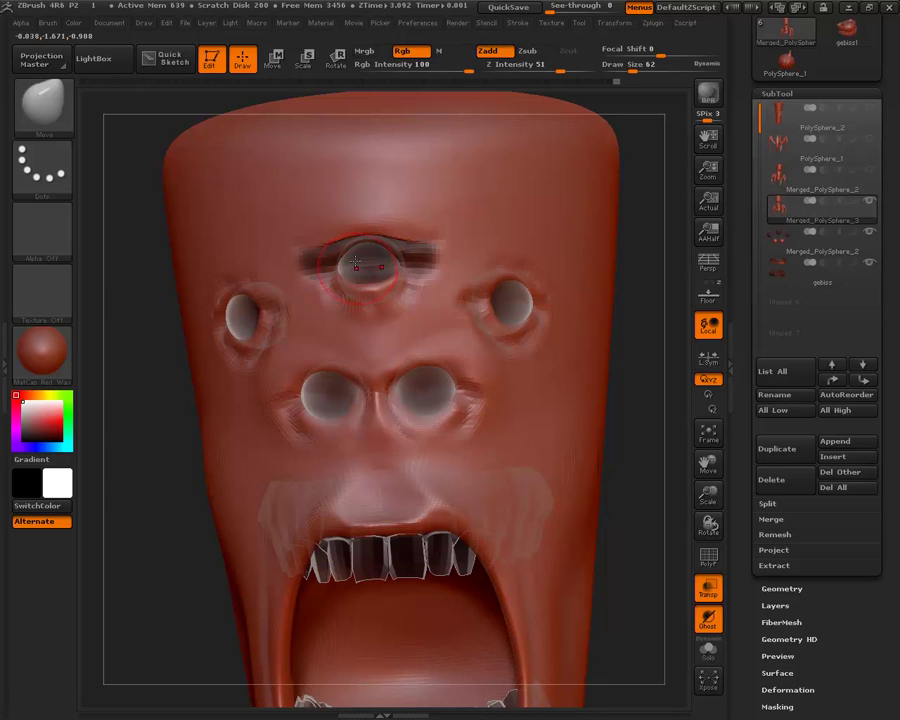
# Set the Move brush size to 105 and turn off Transp so the head shows opaque.
pyautogui.moveTo(663, 342); pyautogui.dragTo(368, 244)
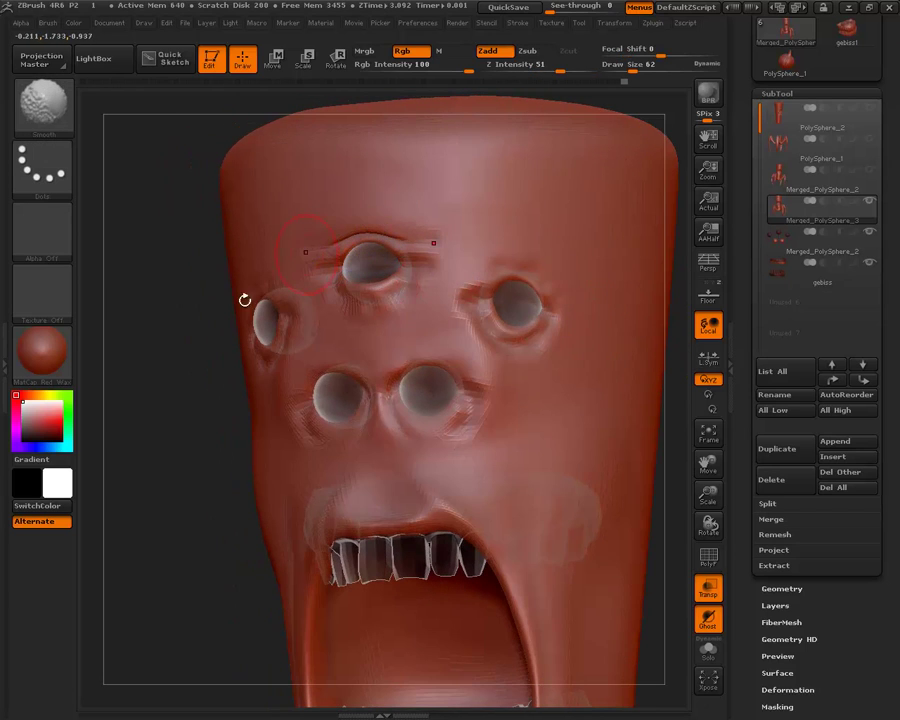
pyautogui.moveTo(186, 429); pyautogui.dragTo(270, 425)
pyautogui.press('ctrl')
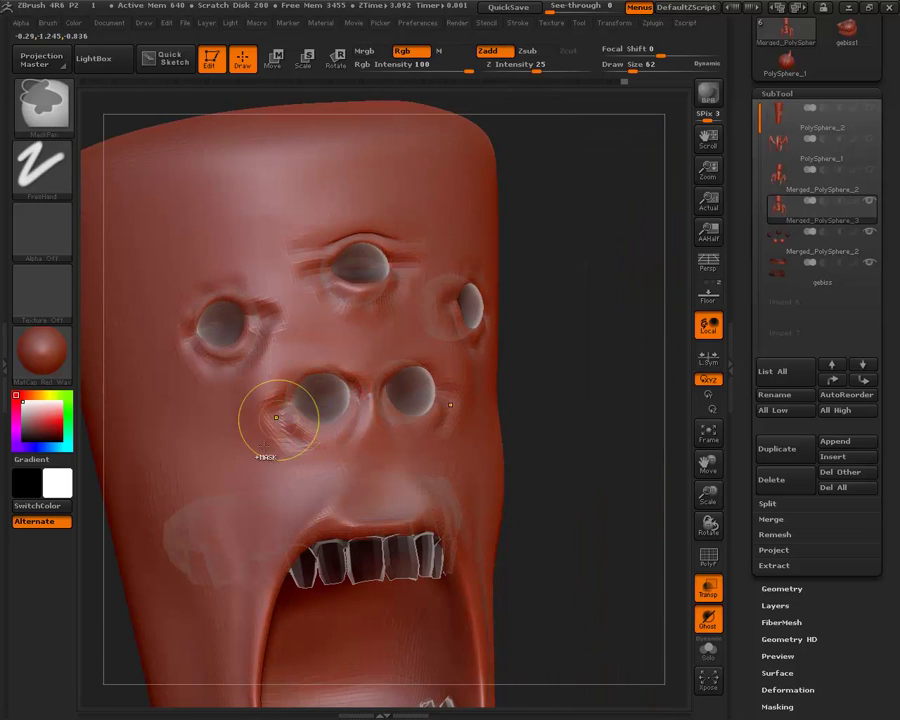
pyautogui.moveTo(576, 343); pyautogui.dragTo(397, 412)
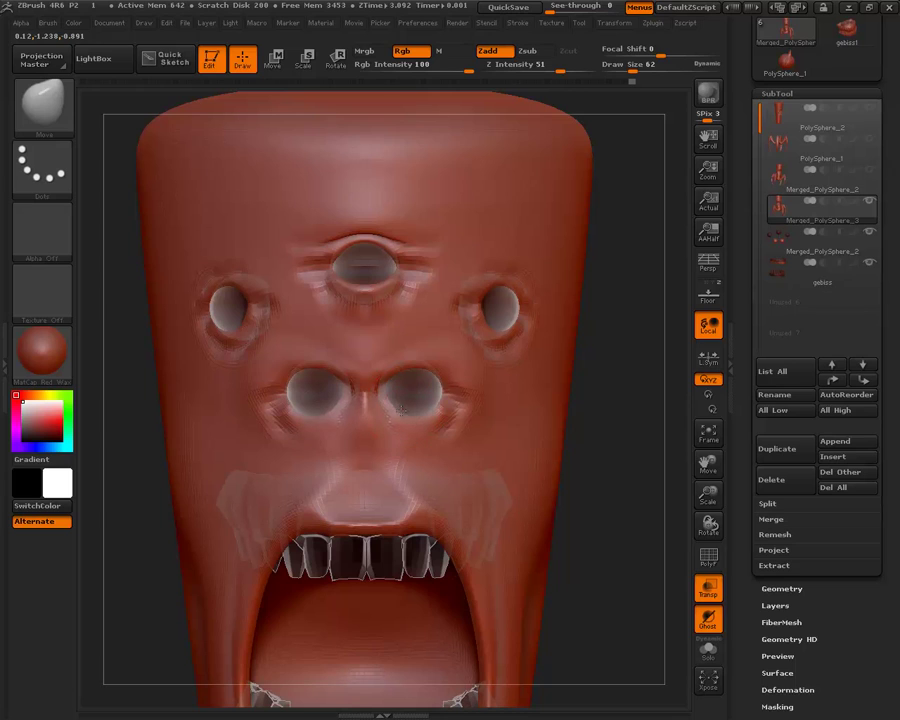
pyautogui.moveTo(632, 64); pyautogui.dragTo(660, 64)
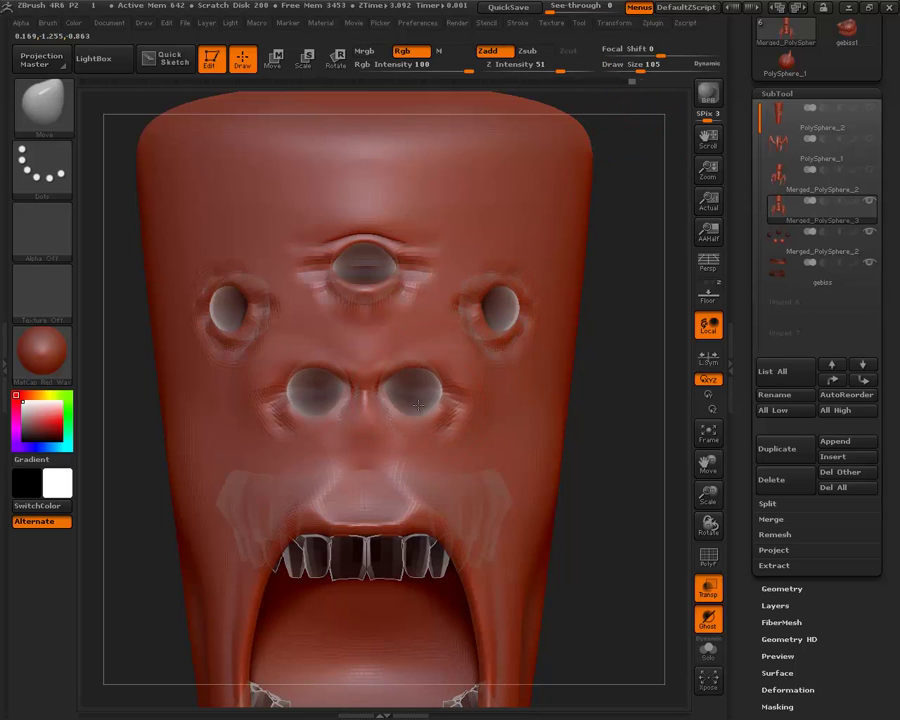
pyautogui.press('shift')
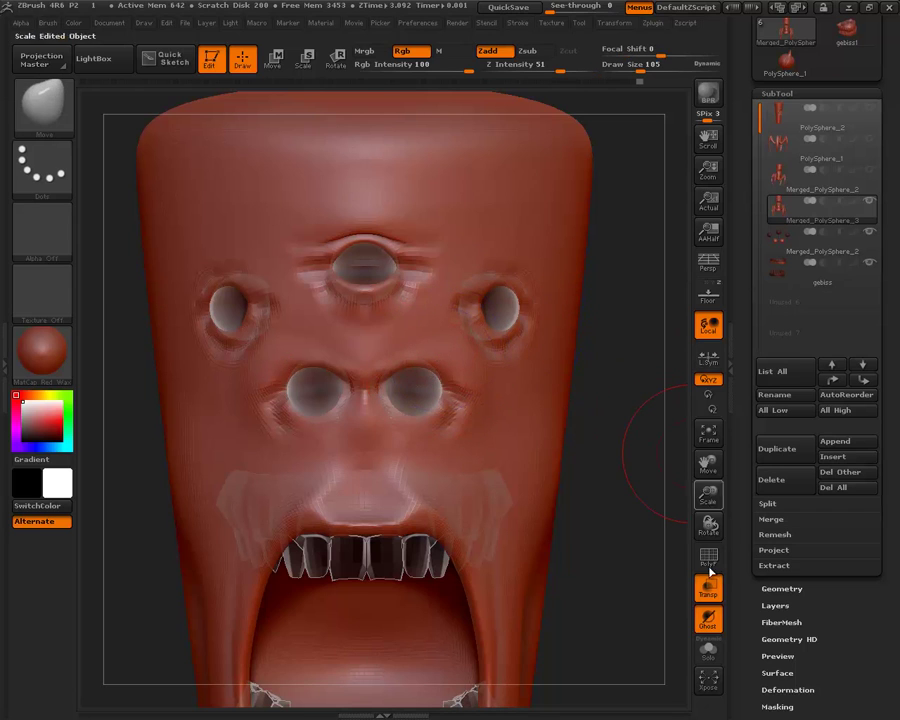
pyautogui.click(712, 592)
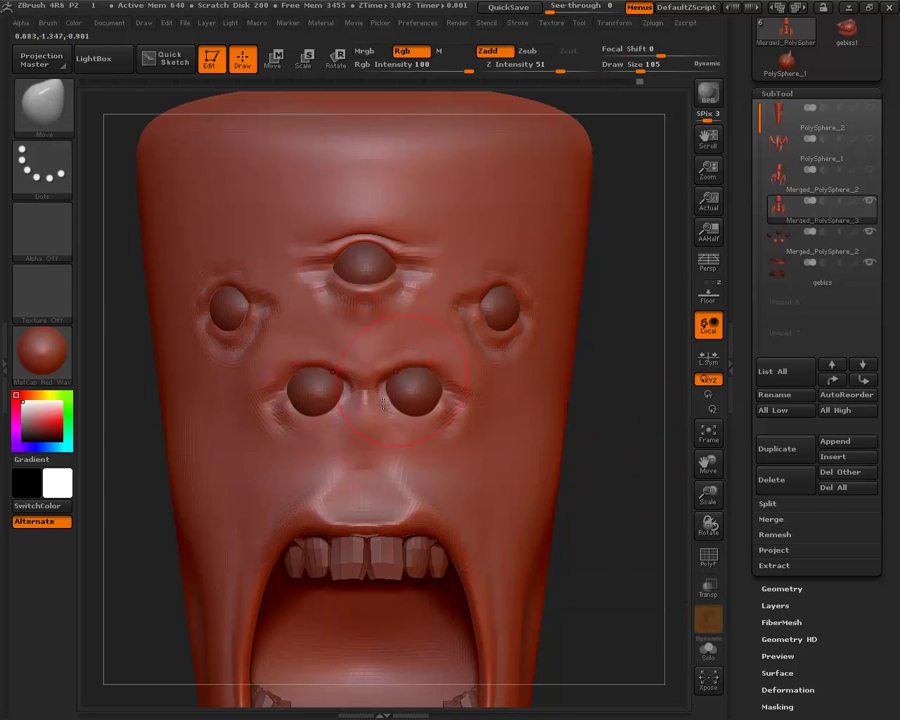
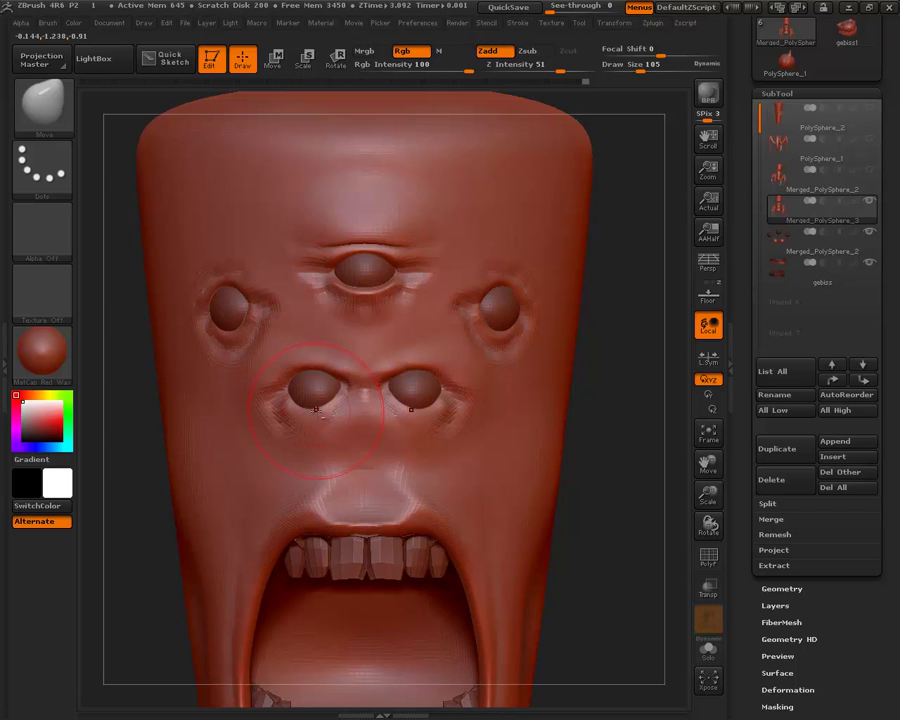
# Turn the head to its left side and switch to the Move brush at Draw Size 105.
pyautogui.moveTo(610, 444); pyautogui.dragTo(355, 469)
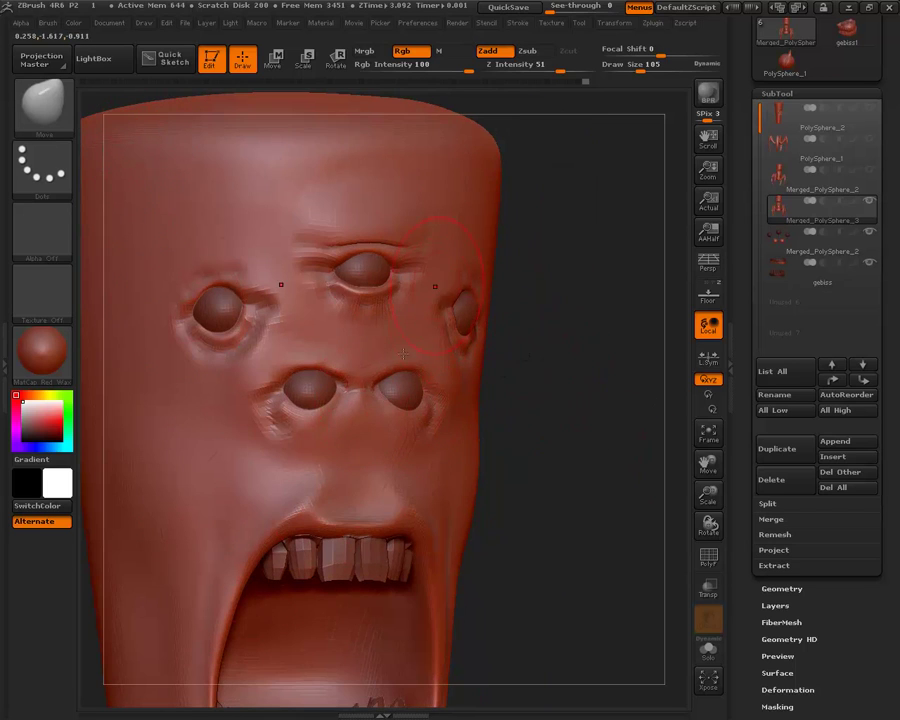
pyautogui.click(43, 102)
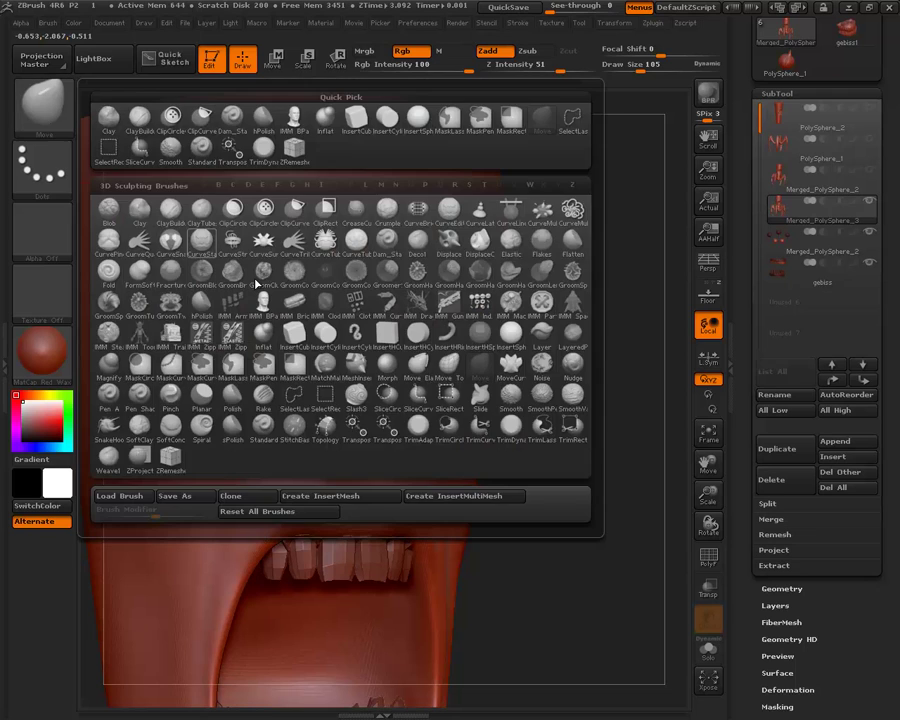
pyautogui.click(202, 147)
pyautogui.moveTo(690, 69); pyautogui.dragTo(627, 69)
pyautogui.moveTo(587, 235)
pyautogui.mouseDown()
pyautogui.moveTo(643, 88)
pyautogui.moveTo(606, 101)
pyautogui.mouseUp()
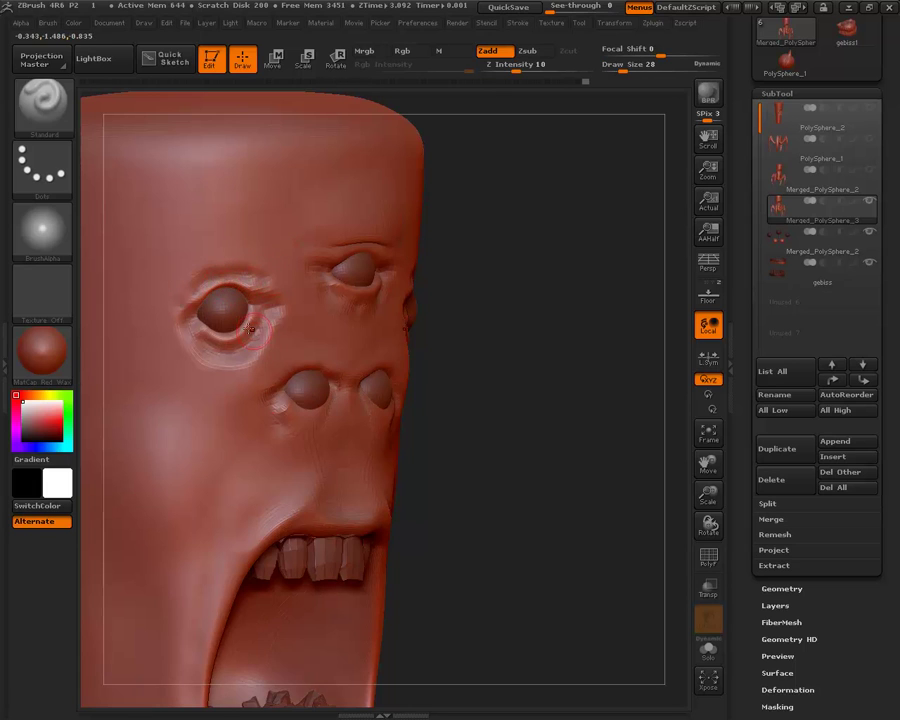
pyautogui.click(42, 102)
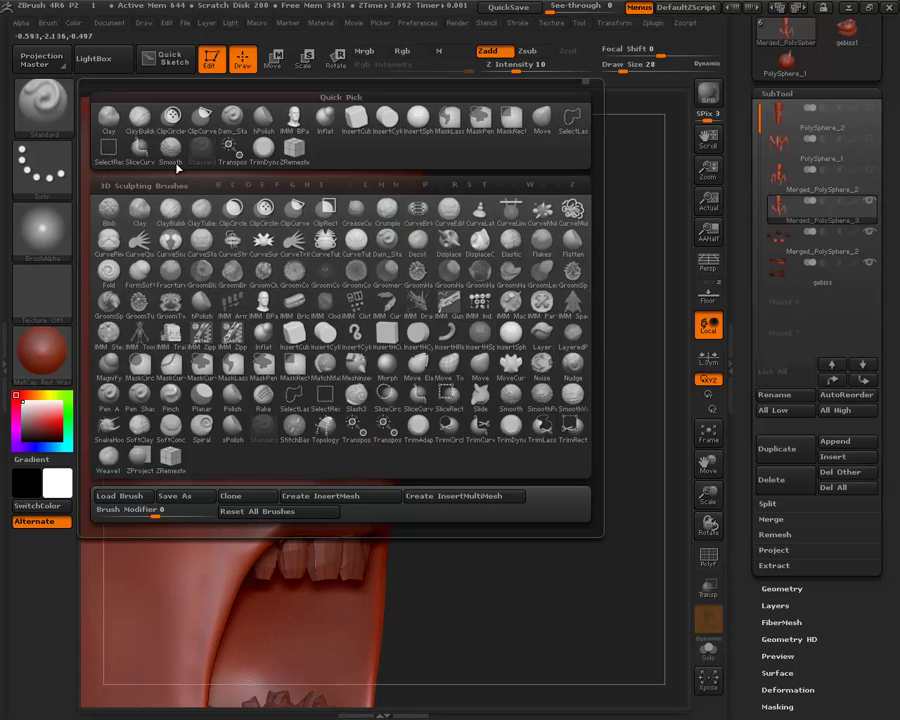
pyautogui.click(541, 118)
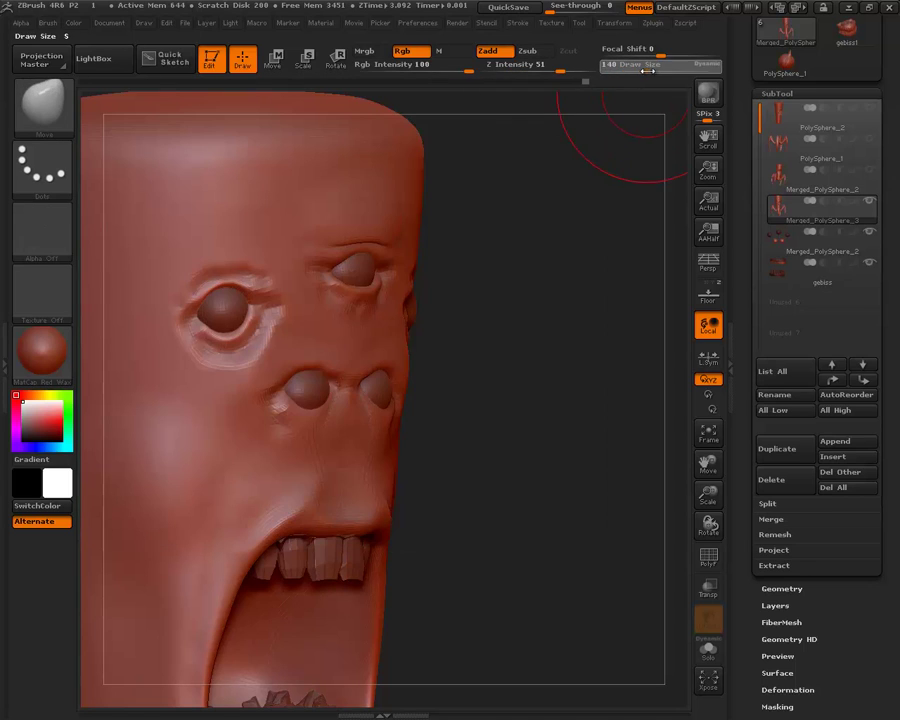
pyautogui.moveTo(625, 66); pyautogui.dragTo(610, 66)
# Pull the left eye's upper and lower lids into natural creases, then zoom out.
pyautogui.moveTo(220, 292); pyautogui.dragTo(212, 268)
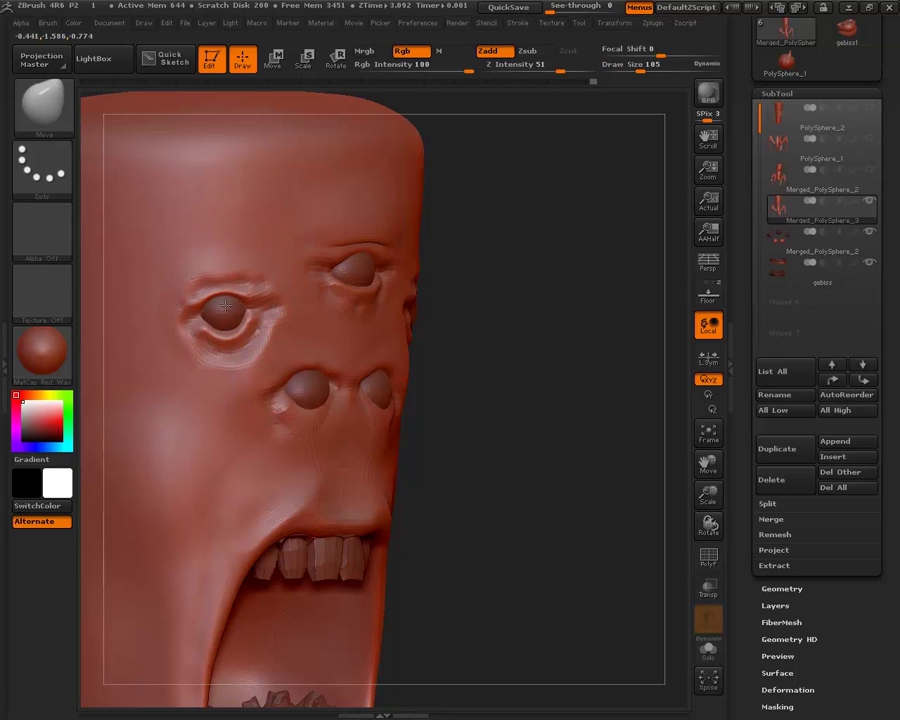
pyautogui.keyDown('alt'); pyautogui.click(217, 352); pyautogui.keyUp('alt')
pyautogui.keyDown('alt'); pyautogui.click(204, 375); pyautogui.keyUp('alt')
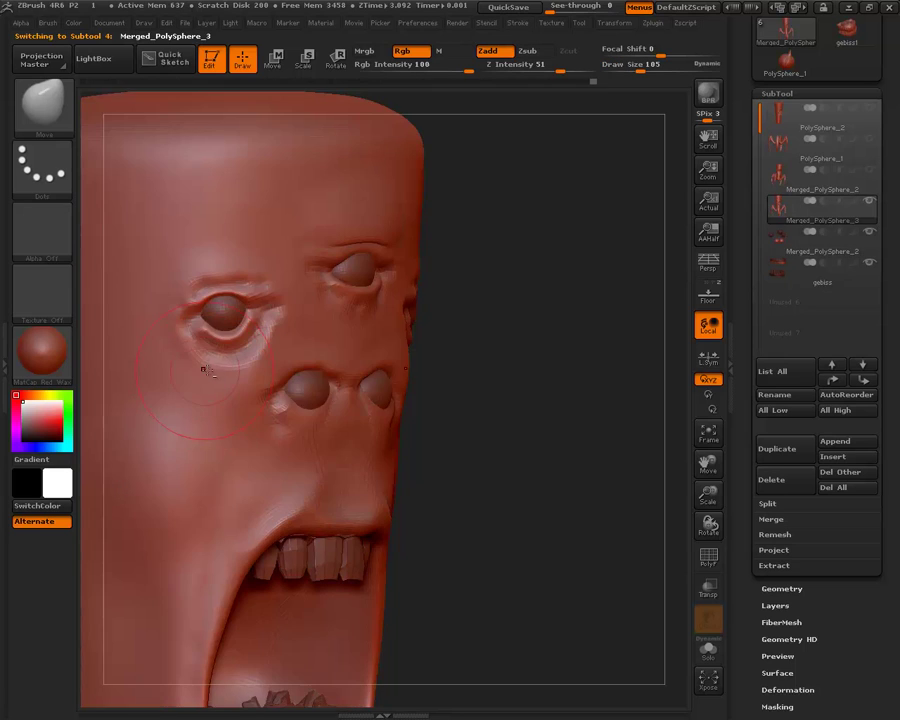
pyautogui.moveTo(222, 349); pyautogui.dragTo(212, 332)
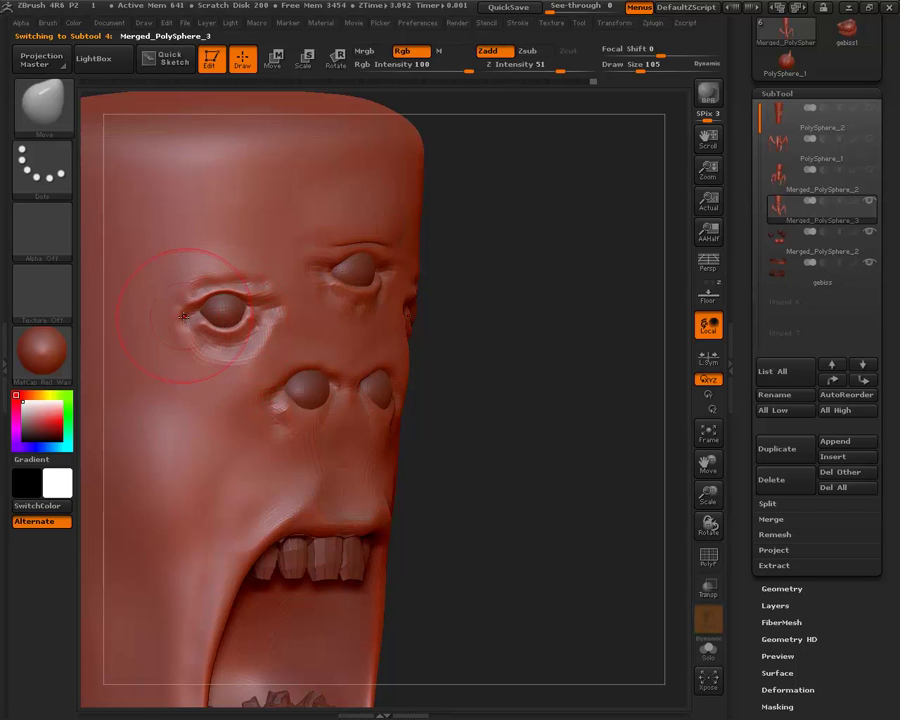
pyautogui.moveTo(524, 264)
pyautogui.mouseDown()
pyautogui.moveTo(602, 344)
pyautogui.moveTo(569, 309)
pyautogui.moveTo(589, 193)
pyautogui.moveTo(556, 205)
pyautogui.moveTo(550, 235)
pyautogui.moveTo(599, 331)
pyautogui.moveTo(580, 325)
pyautogui.moveTo(596, 307)
pyautogui.moveTo(600, 332)
pyautogui.mouseUp()
# Bring the mouth and chin into view and smooth the slit under the lower teeth.
pyautogui.moveTo(586, 260)
pyautogui.mouseDown()
pyautogui.moveTo(591, 283)
pyautogui.moveTo(582, 274)
pyautogui.mouseUp()
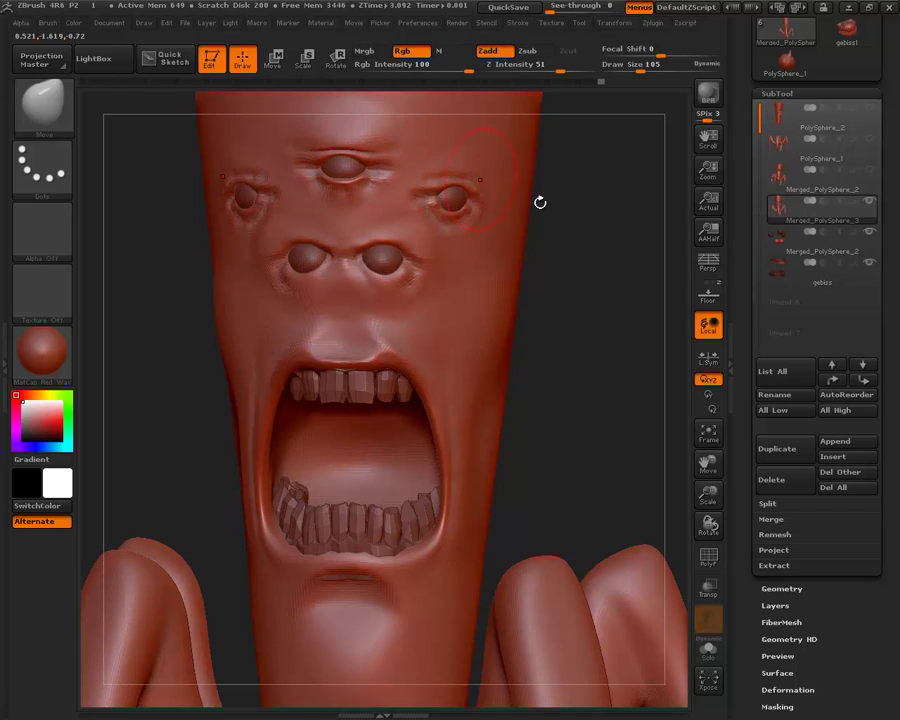
pyautogui.moveTo(622, 391); pyautogui.dragTo(185, 416)
pyautogui.moveTo(604, 430)
pyautogui.mouseDown()
pyautogui.moveTo(600, 452)
pyautogui.moveTo(662, 531)
pyautogui.moveTo(562, 331)
pyautogui.moveTo(588, 372)
pyautogui.mouseUp()
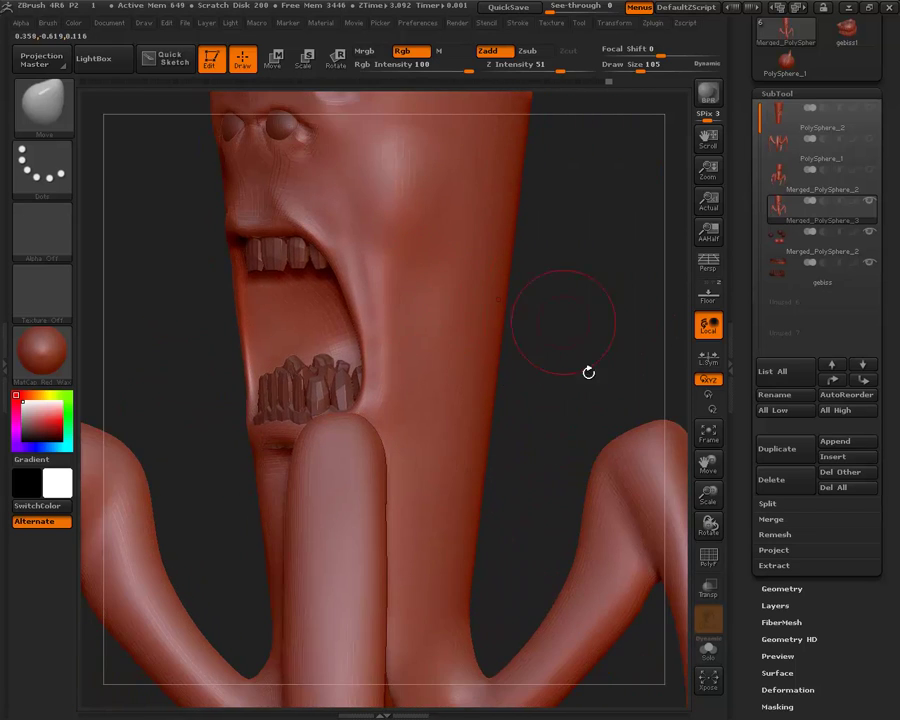
pyautogui.moveTo(600, 433)
pyautogui.mouseDown()
pyautogui.moveTo(609, 358)
pyautogui.moveTo(598, 285)
pyautogui.moveTo(285, 332)
pyautogui.mouseUp()
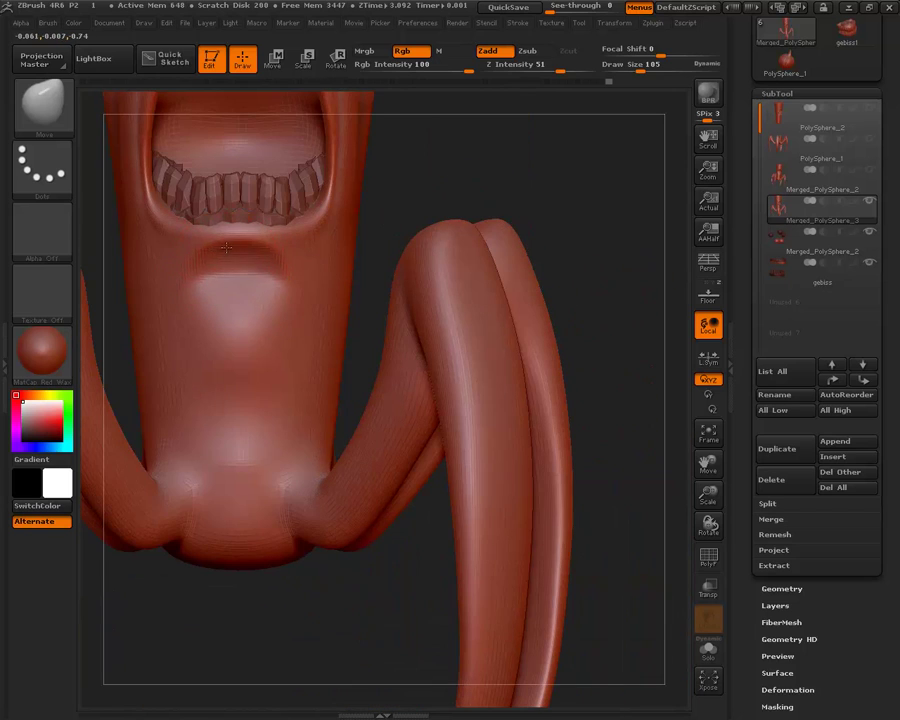
pyautogui.keyDown('shift'); pyautogui.moveTo(242, 248); pyautogui.dragTo(231, 252); pyautogui.keyUp('shift')
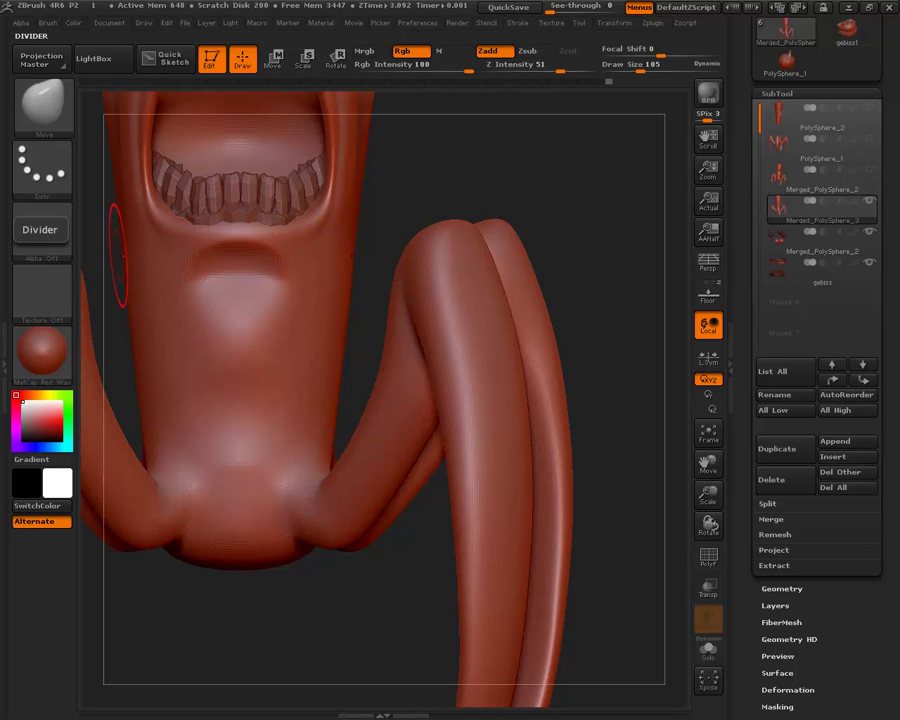
pyautogui.hotkey('alt', 'Tab')
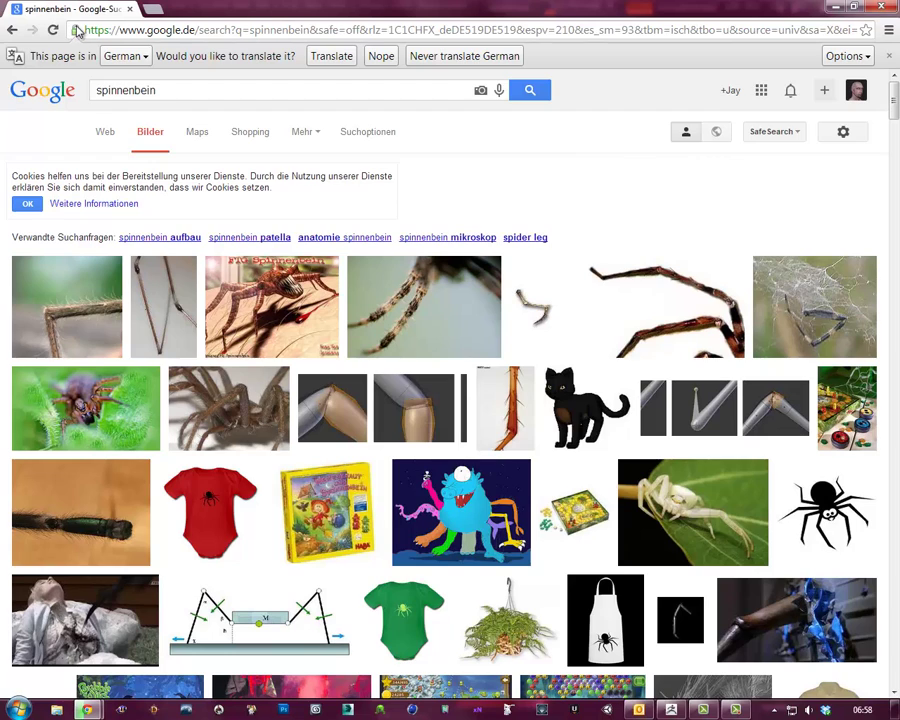
# Browse the 'spinnenbein' spider-leg reference images, then return to ZBrush.
pyautogui.moveTo(73, 17)
pyautogui.mouseDown()
pyautogui.moveTo(300, 170)
pyautogui.moveTo(153, 120)
pyautogui.mouseUp()
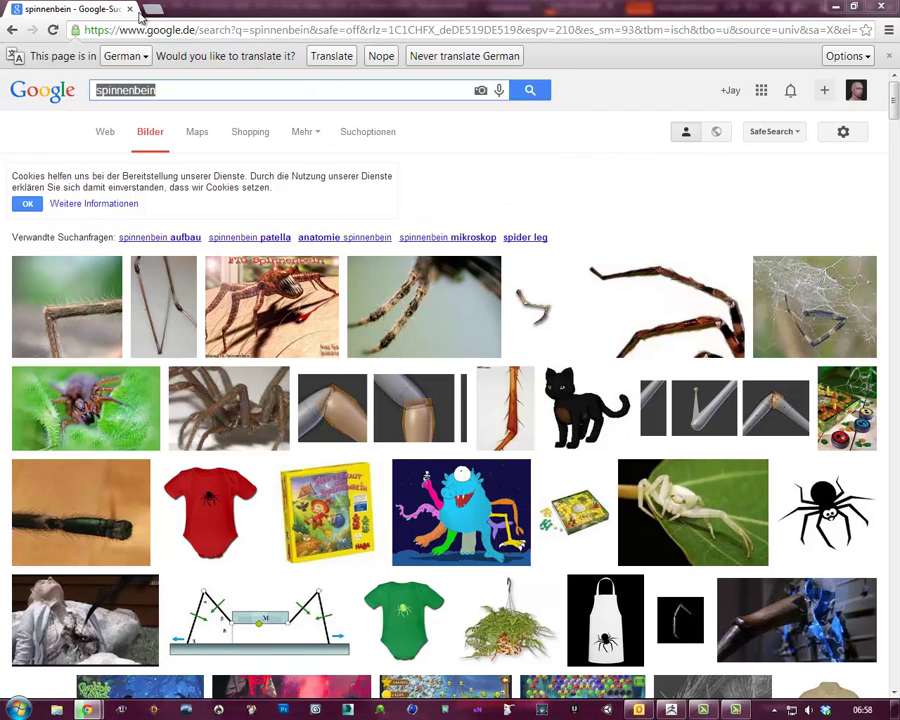
pyautogui.hotkey('alt', 'Tab')
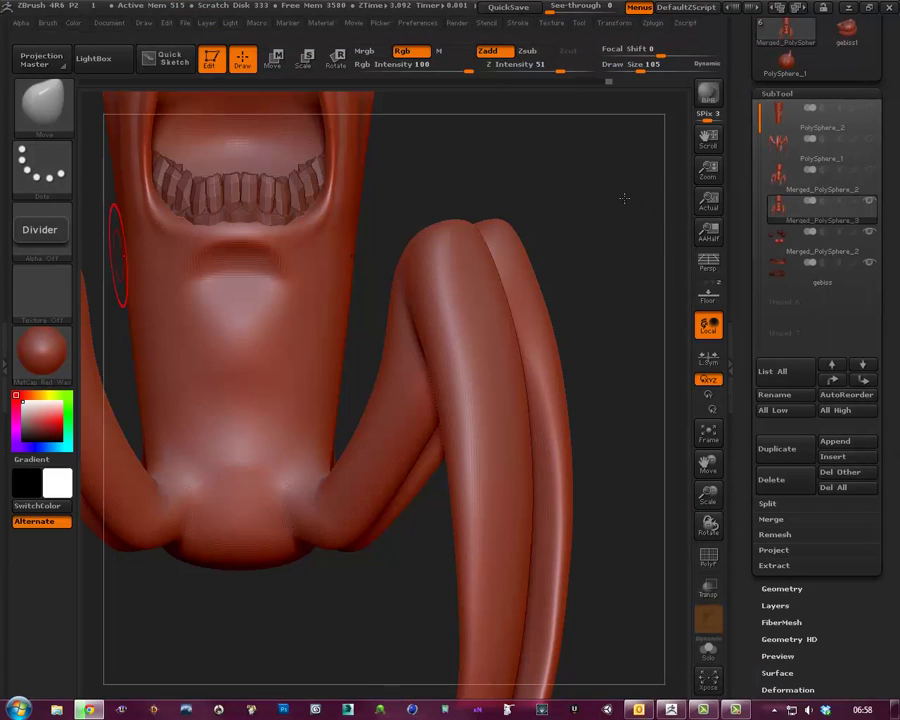
# Switch to the Standard brush and orbit until the long curved legs fill the view.
pyautogui.click(42, 103)
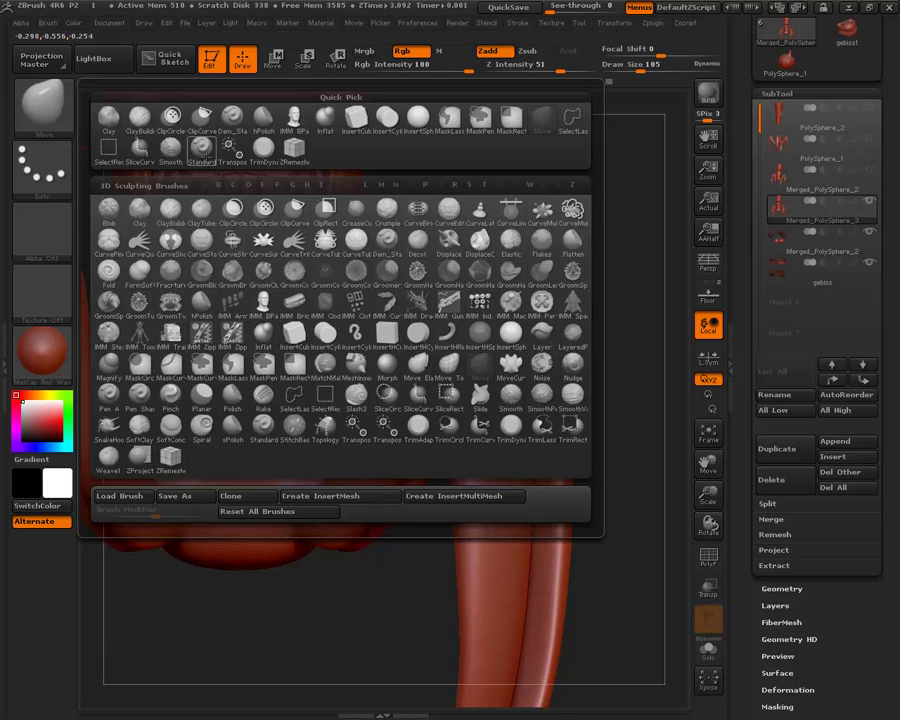
pyautogui.click(201, 150)
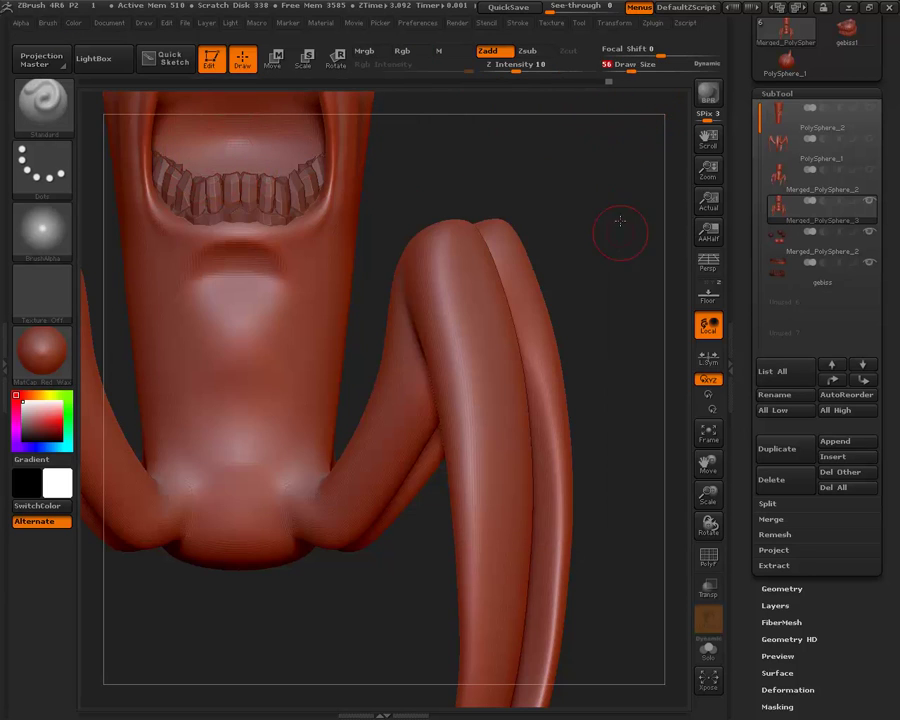
pyautogui.moveTo(620, 222)
pyautogui.mouseDown()
pyautogui.moveTo(643, 176)
pyautogui.moveTo(622, 158)
pyautogui.moveTo(312, 460)
pyautogui.mouseUp()
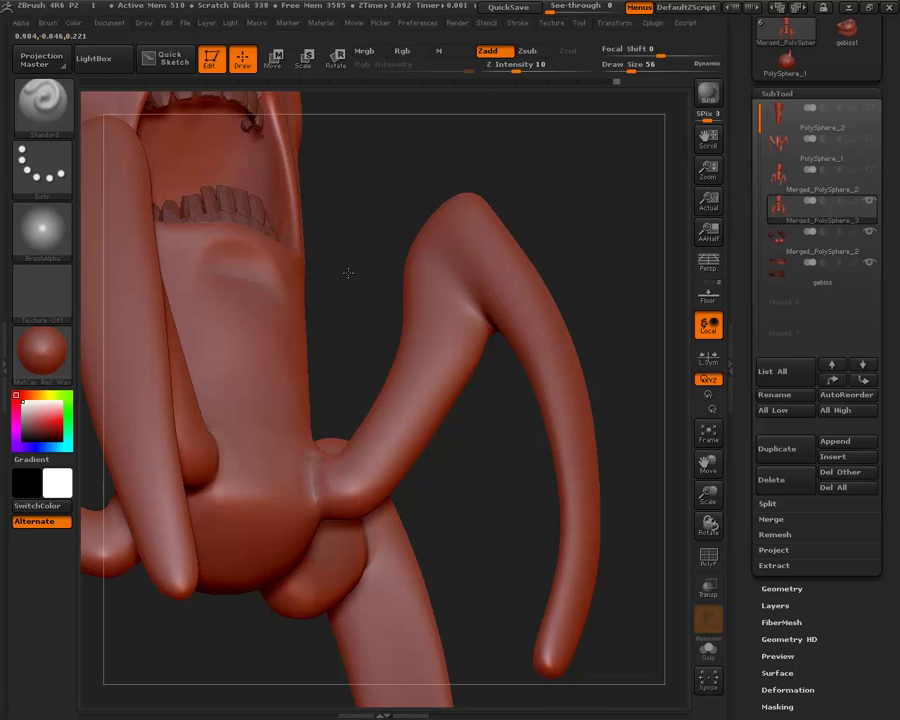
pyautogui.moveTo(344, 268); pyautogui.dragTo(305, 418)
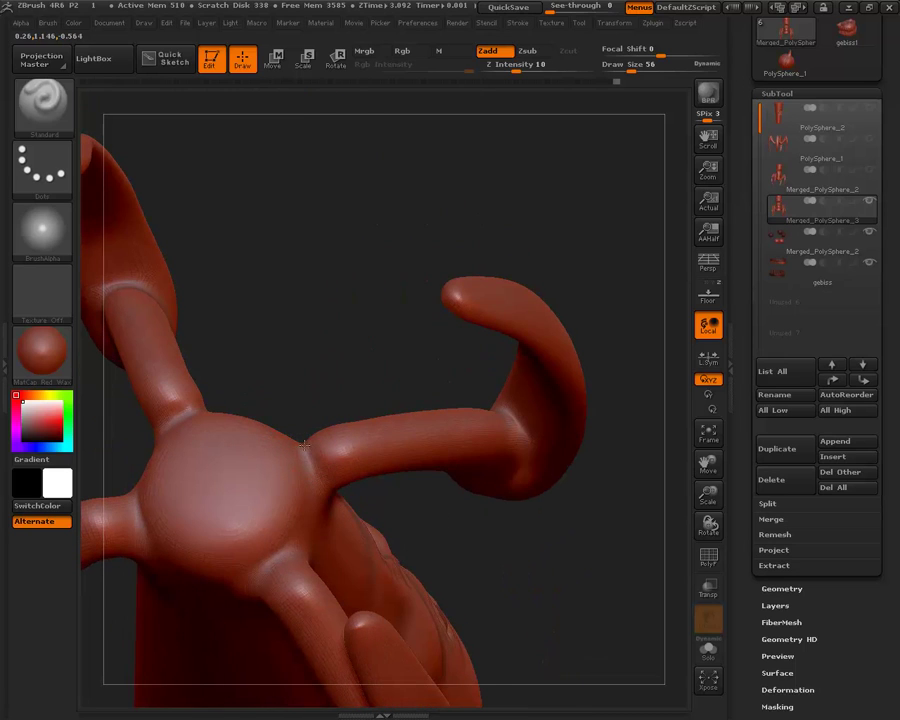
pyautogui.moveTo(323, 369); pyautogui.dragTo(321, 482)
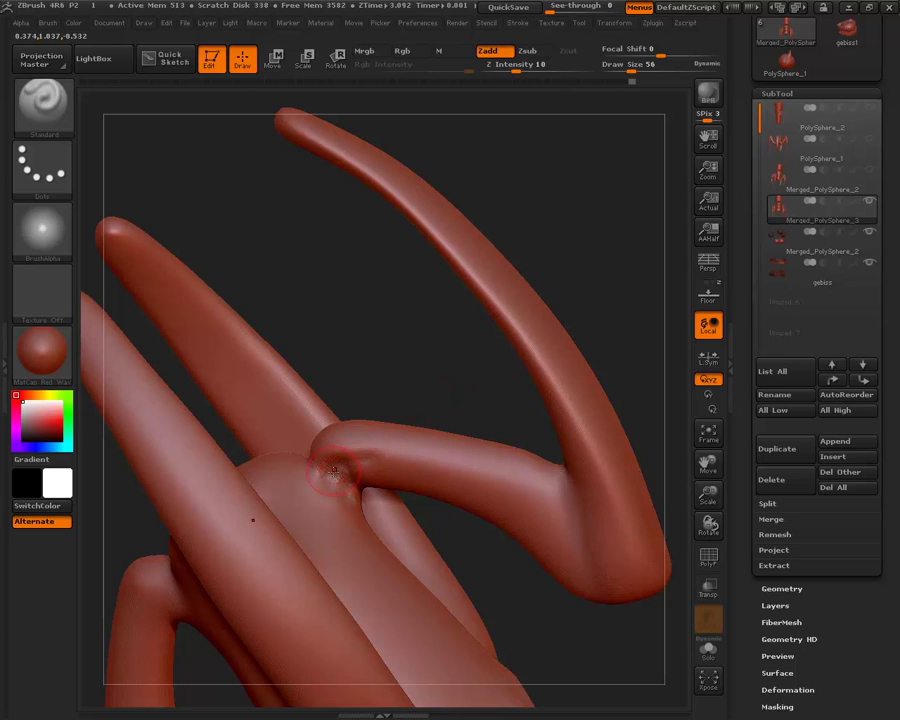
# Frame the bent leg joint in the foreground and stroke a raised ridge along it.
pyautogui.click(42, 166)
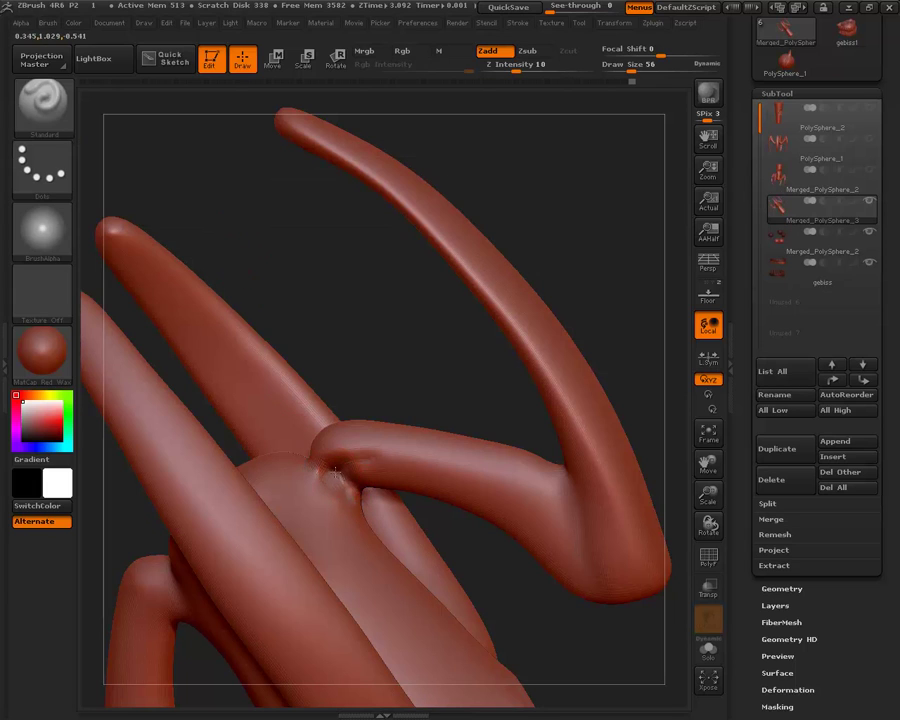
pyautogui.moveTo(383, 289); pyautogui.dragTo(338, 465)
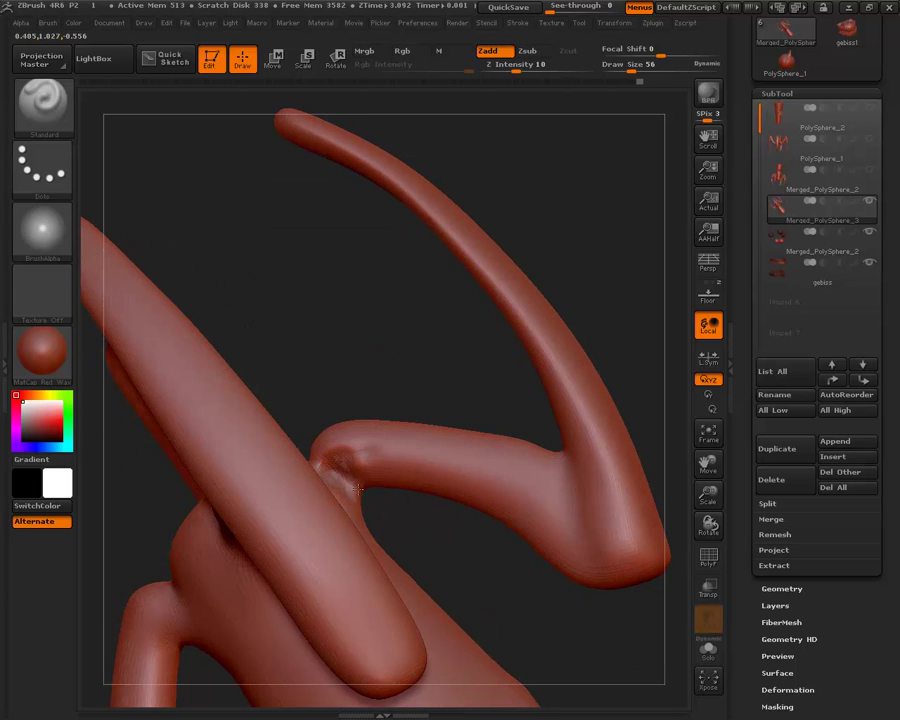
pyautogui.moveTo(402, 338)
pyautogui.mouseDown()
pyautogui.moveTo(345, 157)
pyautogui.moveTo(324, 434)
pyautogui.moveTo(366, 514)
pyautogui.mouseUp()
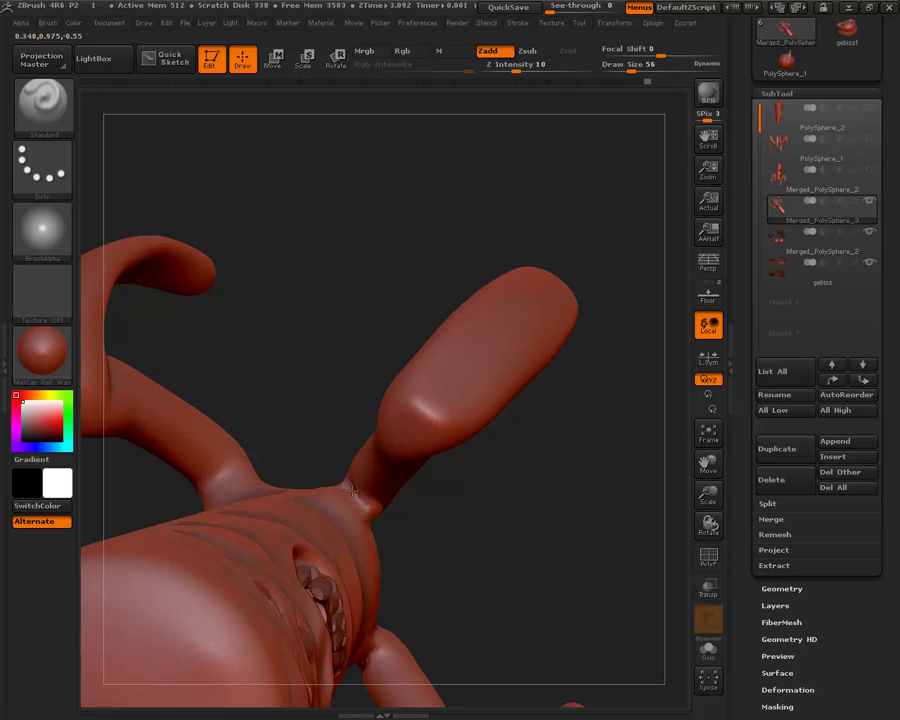
pyautogui.moveTo(433, 542); pyautogui.dragTo(357, 494)
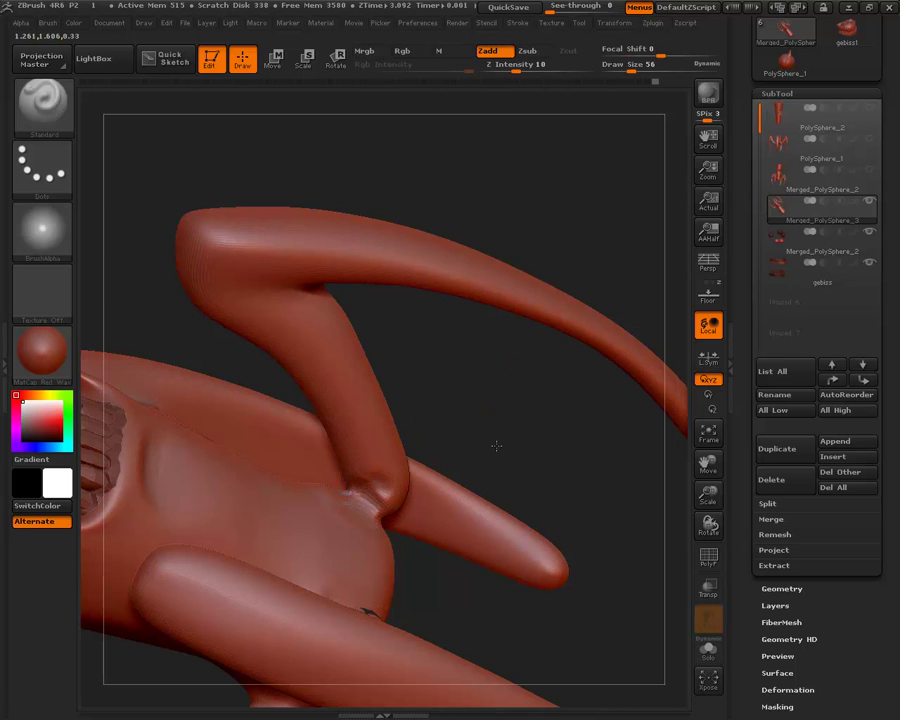
pyautogui.moveTo(496, 444); pyautogui.dragTo(426, 388)
pyautogui.moveTo(445, 165); pyautogui.dragTo(200, 300)
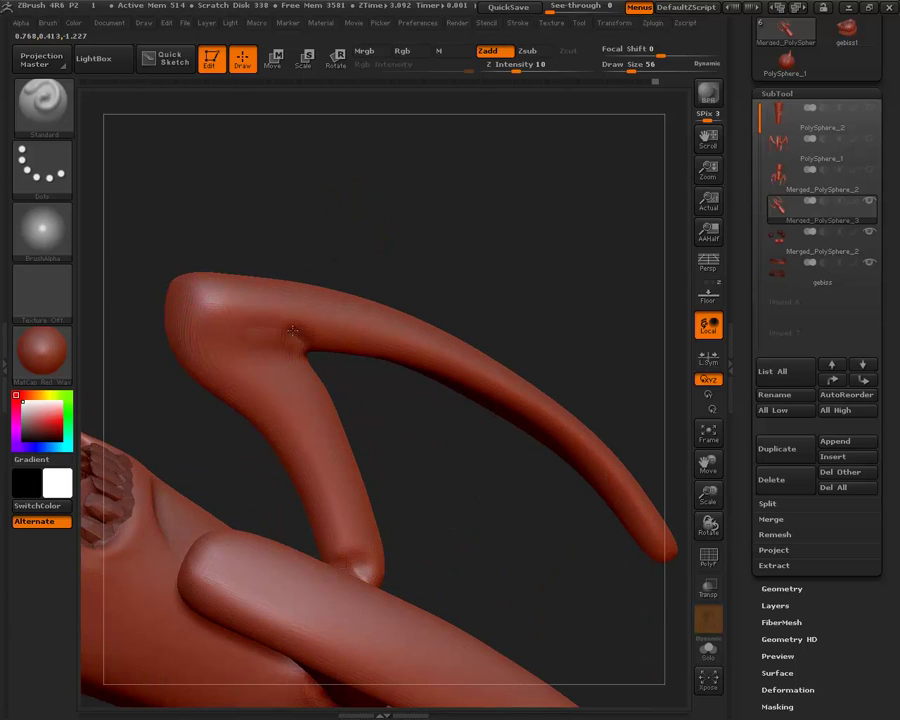
pyautogui.moveTo(292, 330); pyautogui.dragTo(208, 343)
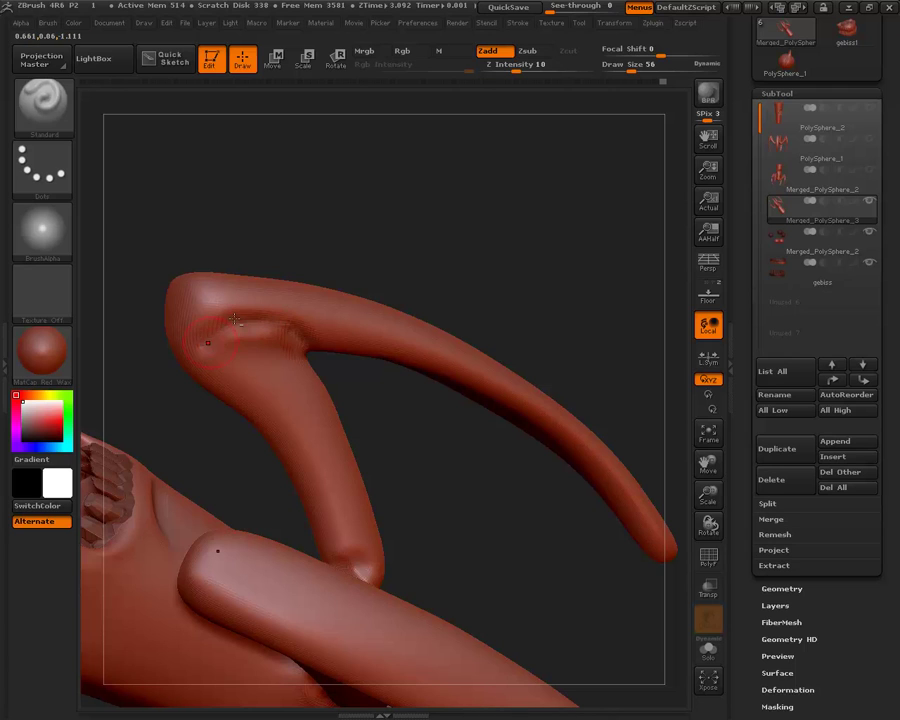
# Set brush strength 17, modifier 14 and size 35, sculpt the joint crease, and quick-save.
pyautogui.moveTo(515, 71); pyautogui.dragTo(532, 72)
pyautogui.click(42, 100)
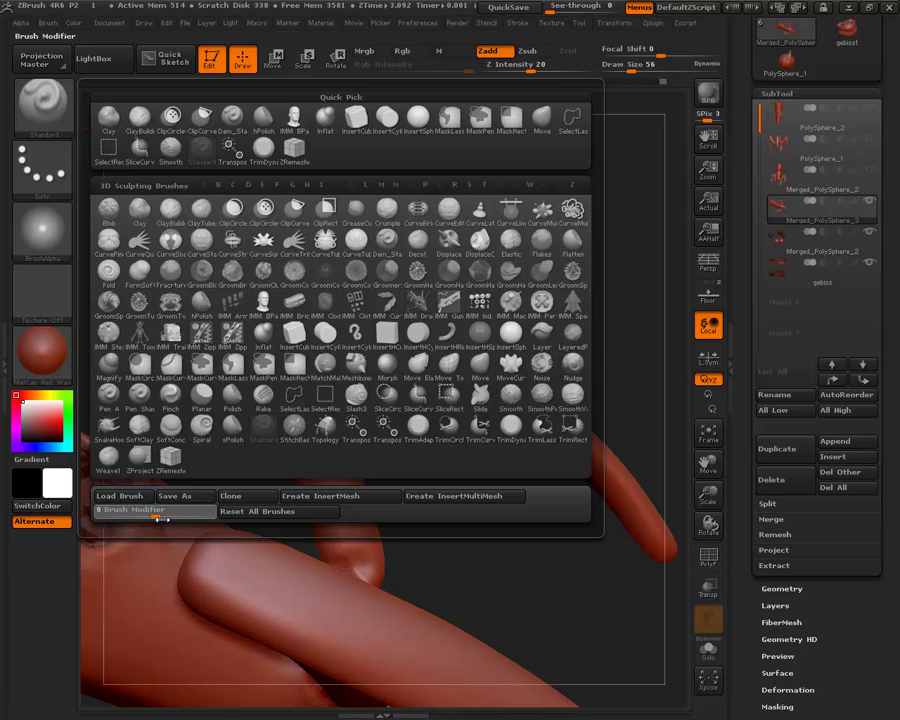
pyautogui.moveTo(160, 519); pyautogui.dragTo(178, 519)
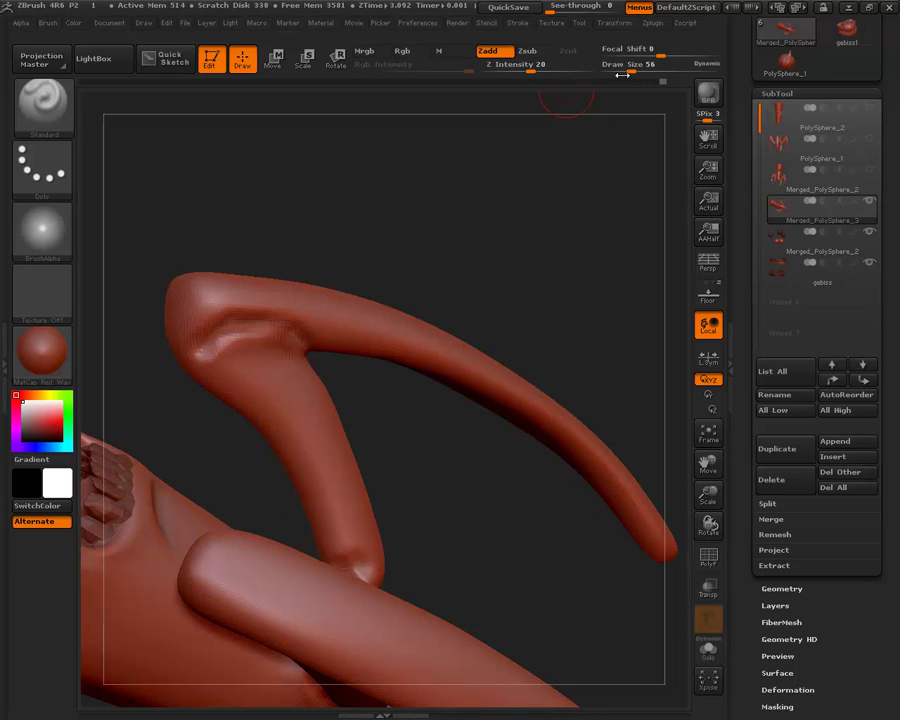
pyautogui.moveTo(657, 66); pyautogui.dragTo(625, 66)
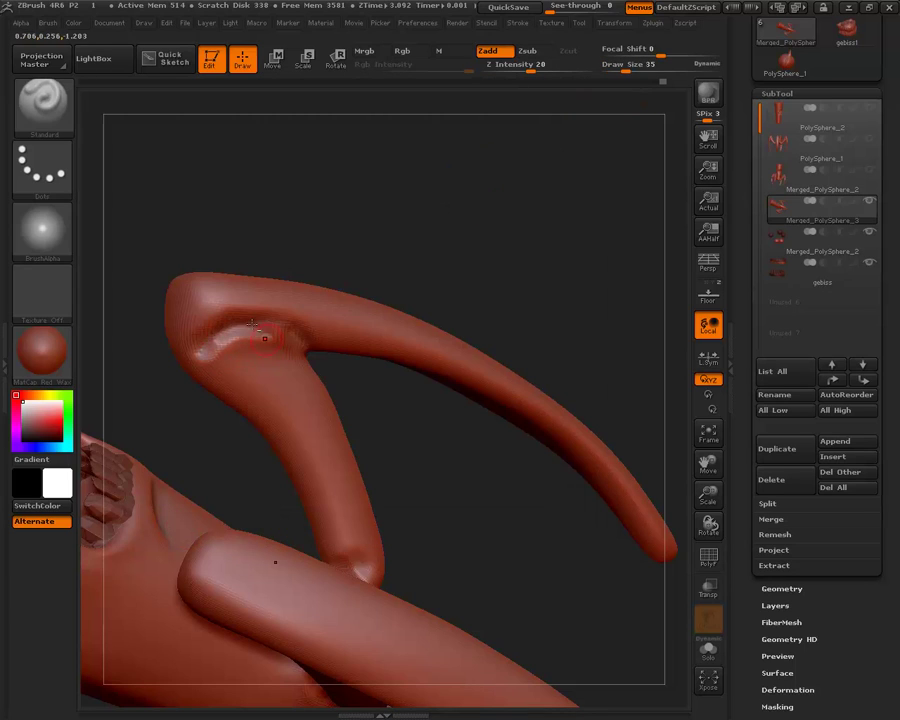
pyautogui.moveTo(205, 351)
pyautogui.mouseDown()
pyautogui.moveTo(298, 344)
pyautogui.moveTo(190, 350)
pyautogui.mouseUp()
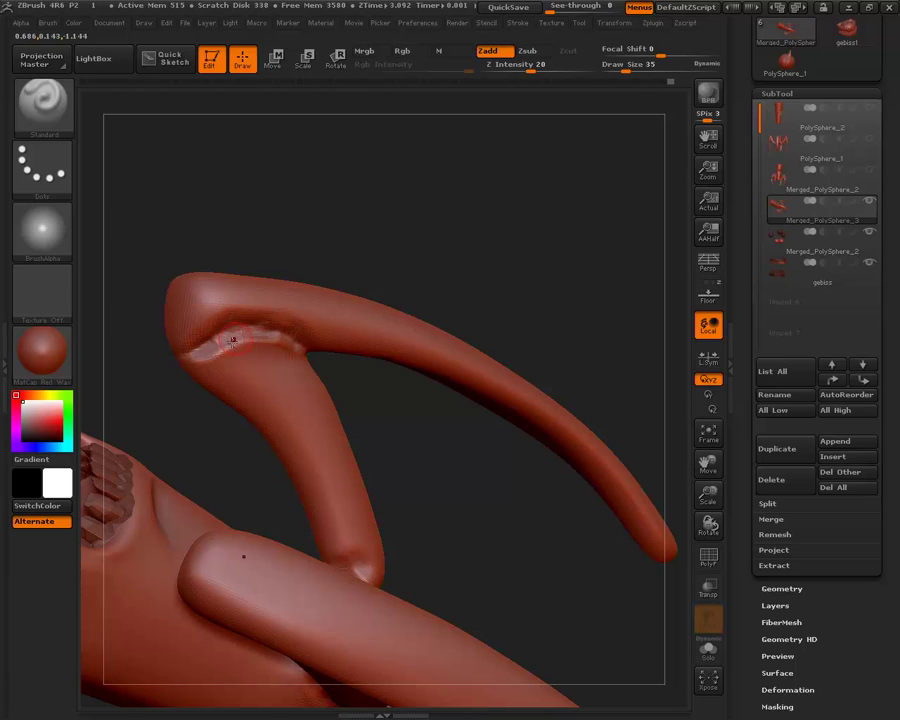
pyautogui.moveTo(195, 352)
pyautogui.mouseDown()
pyautogui.moveTo(286, 347)
pyautogui.moveTo(317, 261)
pyautogui.moveTo(297, 361)
pyautogui.mouseUp()
pyautogui.hotkey('ctrl', 's')
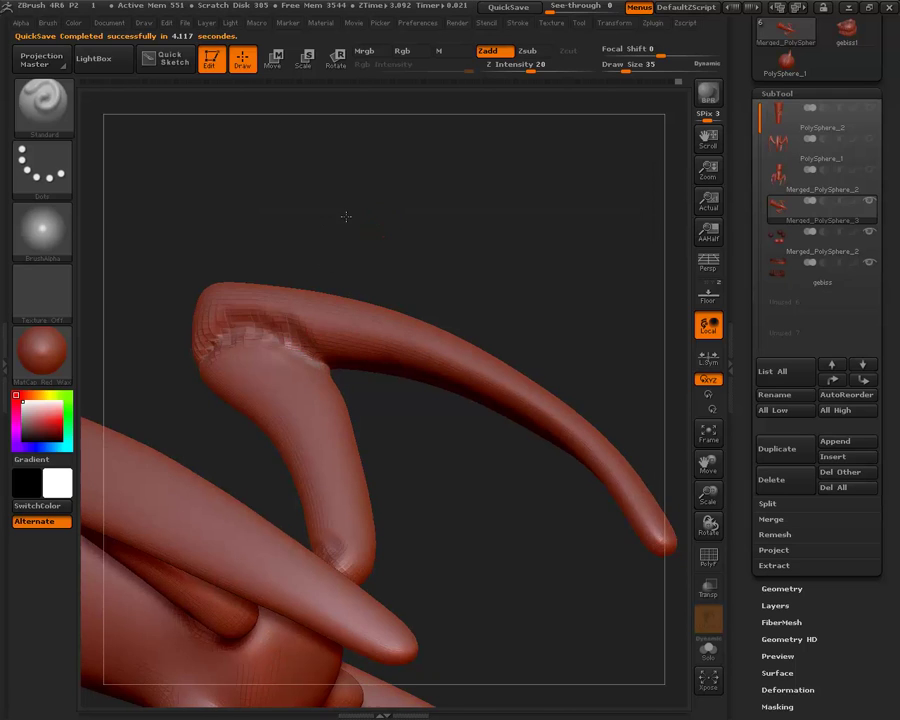
# Orbit around the arched leg, deepening the knee crease and inspecting it from several angles.
pyautogui.moveTo(346, 215); pyautogui.dragTo(308, 373)
pyautogui.moveTo(384, 420); pyautogui.dragTo(325, 369)
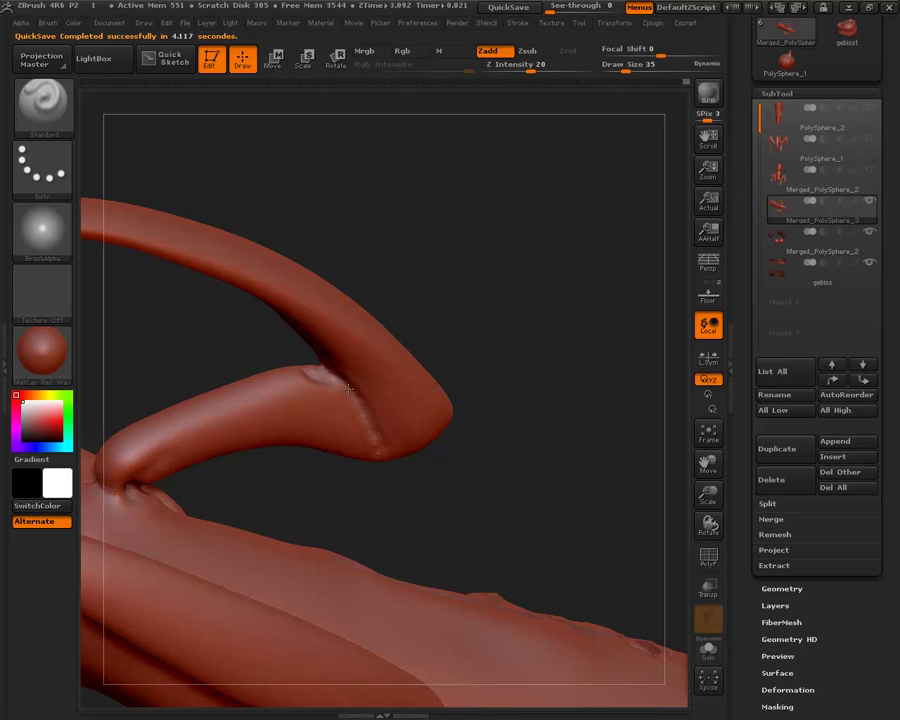
pyautogui.moveTo(337, 386); pyautogui.dragTo(372, 438)
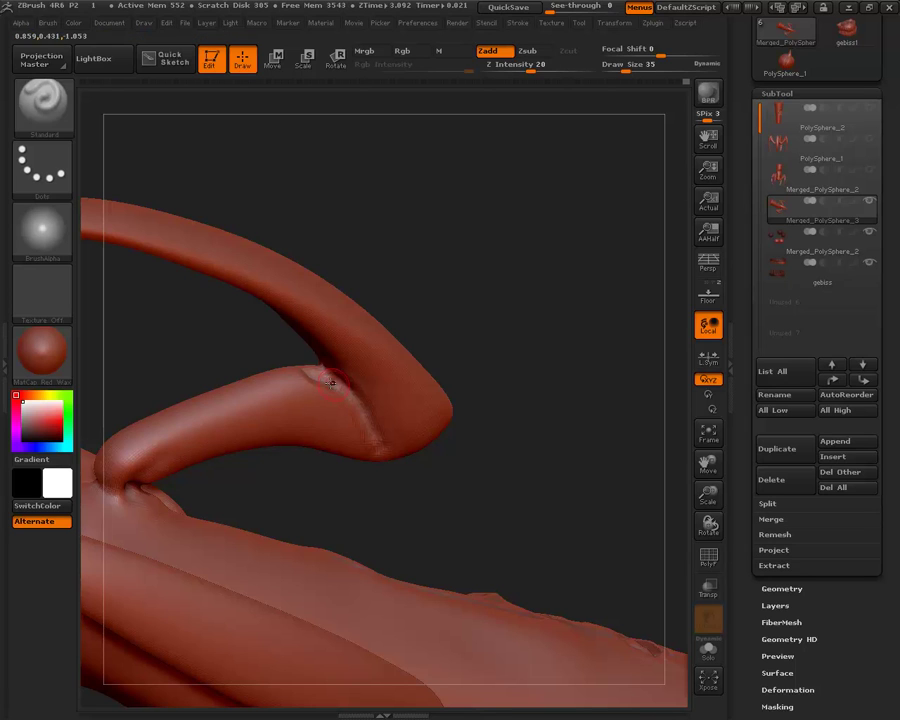
pyautogui.moveTo(485, 353)
pyautogui.mouseDown()
pyautogui.moveTo(453, 271)
pyautogui.moveTo(497, 316)
pyautogui.moveTo(472, 281)
pyautogui.moveTo(347, 437)
pyautogui.mouseUp()
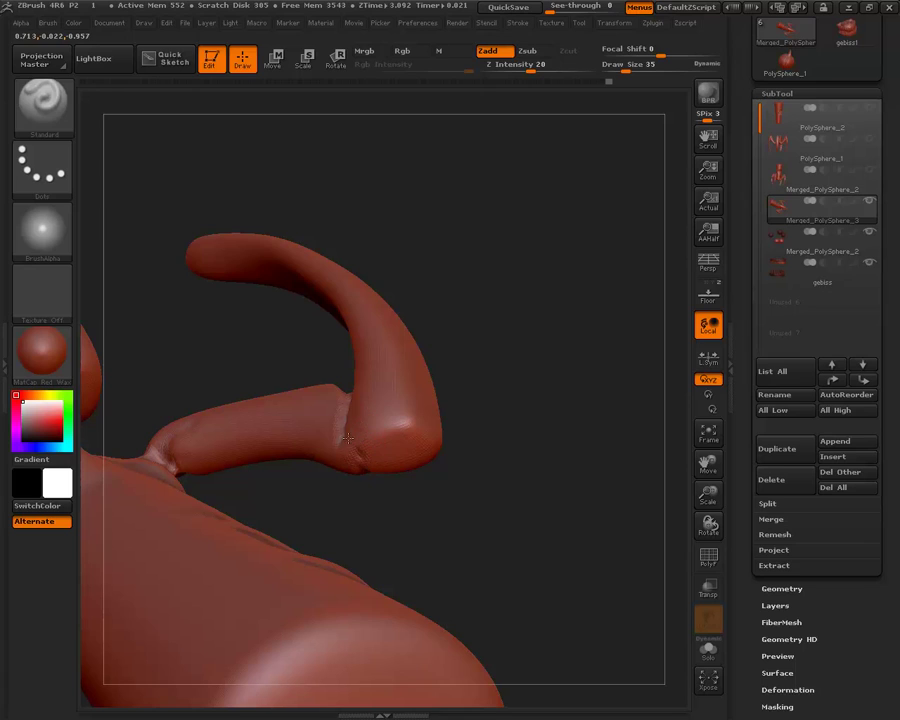
pyautogui.moveTo(460, 306); pyautogui.dragTo(340, 430)
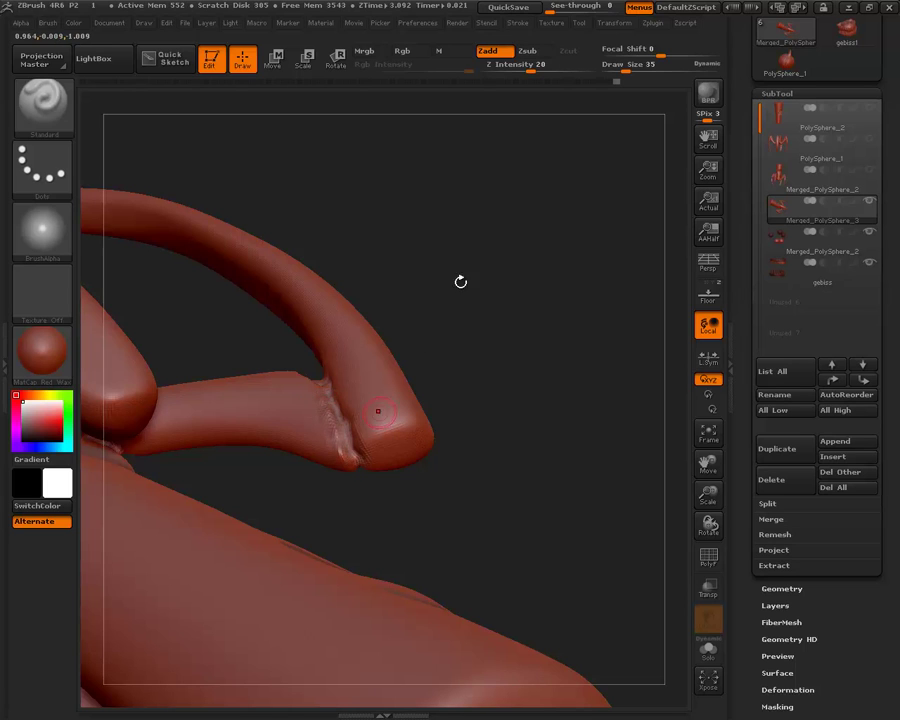
pyautogui.moveTo(460, 281)
pyautogui.mouseDown()
pyautogui.moveTo(512, 404)
pyautogui.moveTo(462, 267)
pyautogui.moveTo(492, 442)
pyautogui.moveTo(440, 450)
pyautogui.moveTo(321, 424)
pyautogui.mouseUp()
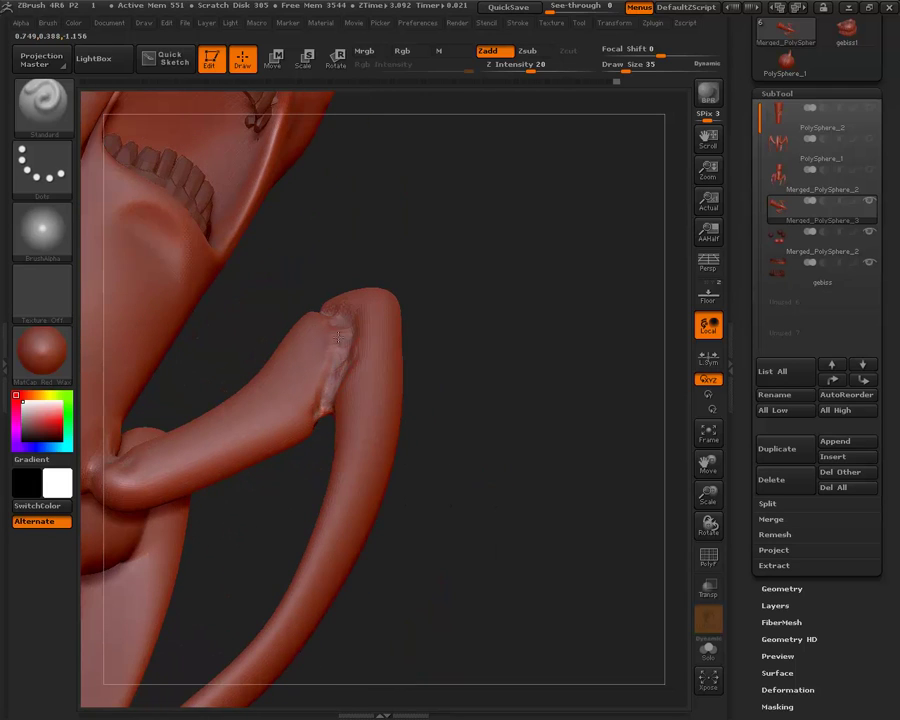
pyautogui.moveTo(492, 279); pyautogui.dragTo(315, 287)
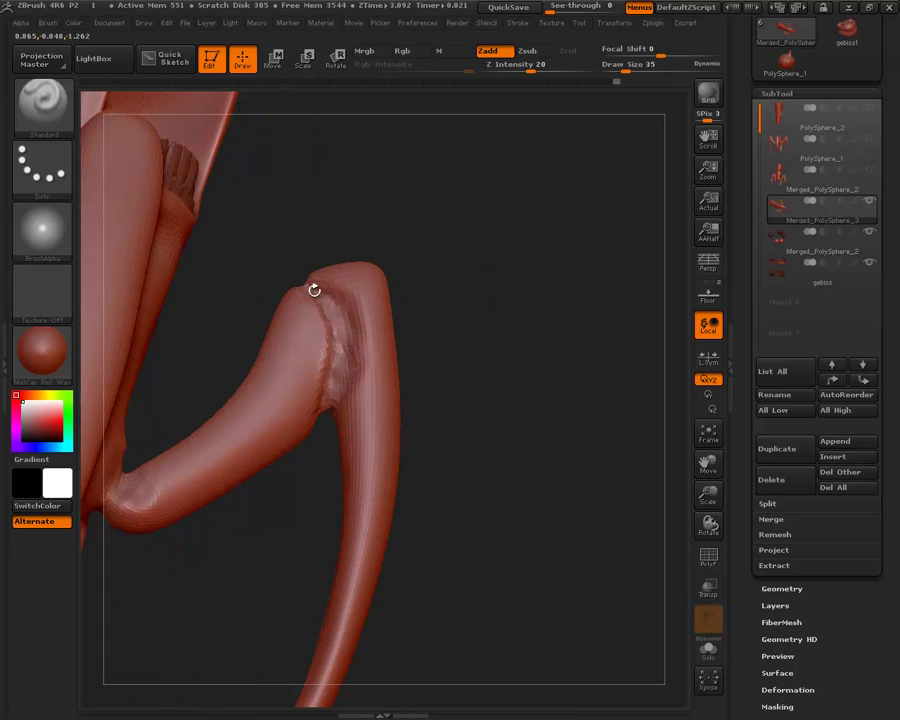
pyautogui.moveTo(412, 213)
pyautogui.mouseDown()
pyautogui.moveTo(302, 287)
pyautogui.moveTo(313, 425)
pyautogui.mouseUp()
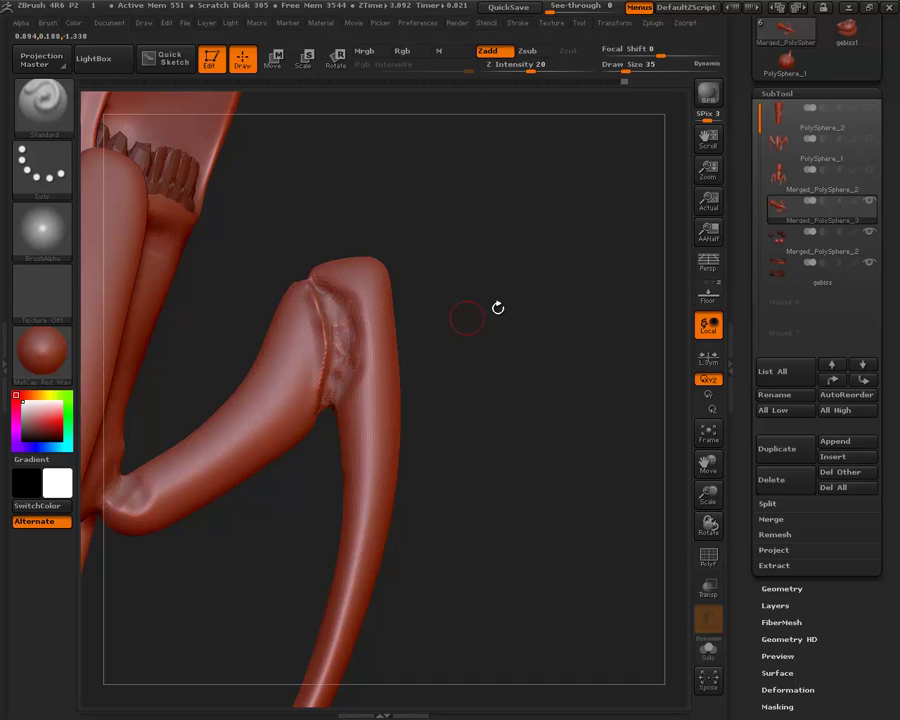
pyautogui.moveTo(498, 308)
pyautogui.mouseDown()
pyautogui.moveTo(504, 221)
pyautogui.moveTo(388, 318)
pyautogui.moveTo(309, 412)
pyautogui.mouseUp()
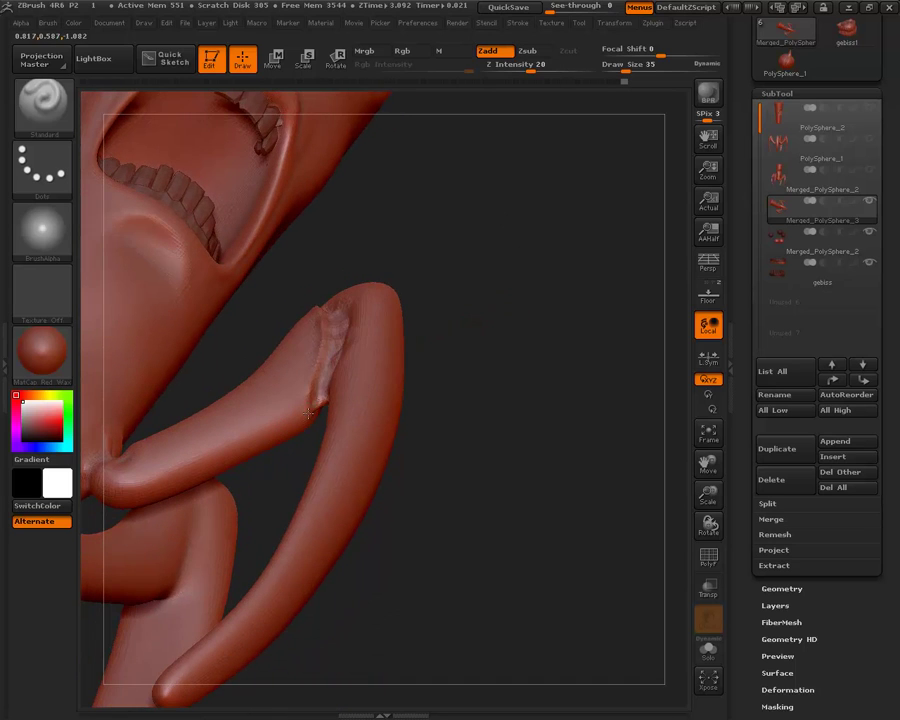
pyautogui.moveTo(515, 351)
pyautogui.mouseDown()
pyautogui.moveTo(546, 362)
pyautogui.moveTo(308, 273)
pyautogui.mouseUp()
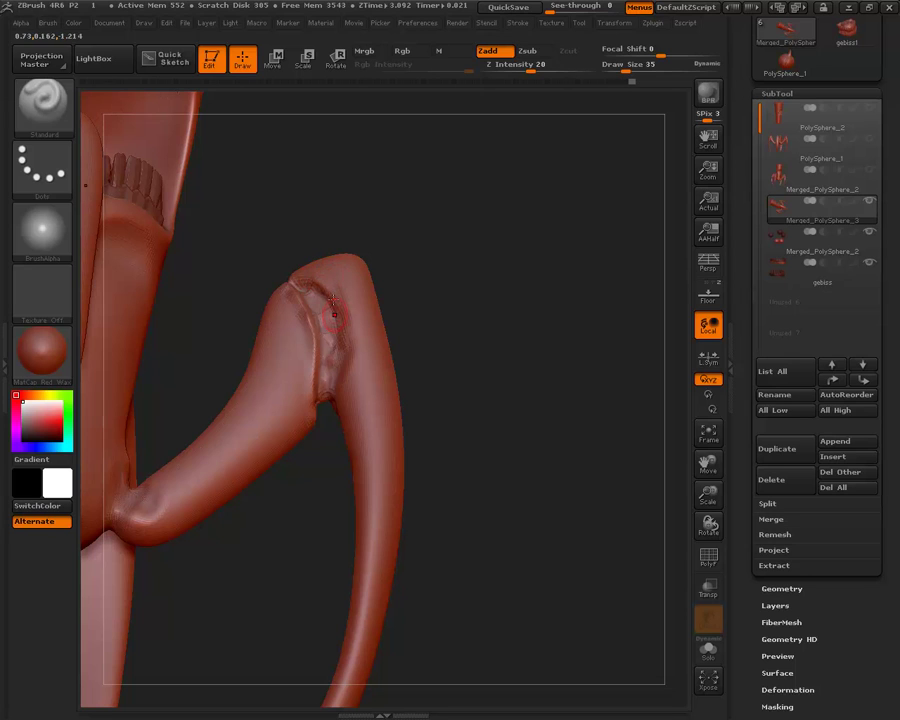
pyautogui.moveTo(450, 237)
pyautogui.mouseDown()
pyautogui.moveTo(404, 217)
pyautogui.moveTo(408, 294)
pyautogui.moveTo(494, 186)
pyautogui.moveTo(480, 200)
pyautogui.moveTo(471, 190)
pyautogui.moveTo(532, 327)
pyautogui.moveTo(589, 313)
pyautogui.moveTo(583, 418)
pyautogui.mouseUp()
pyautogui.moveTo(576, 371)
pyautogui.mouseDown()
pyautogui.moveTo(576, 305)
pyautogui.moveTo(490, 318)
pyautogui.mouseUp()
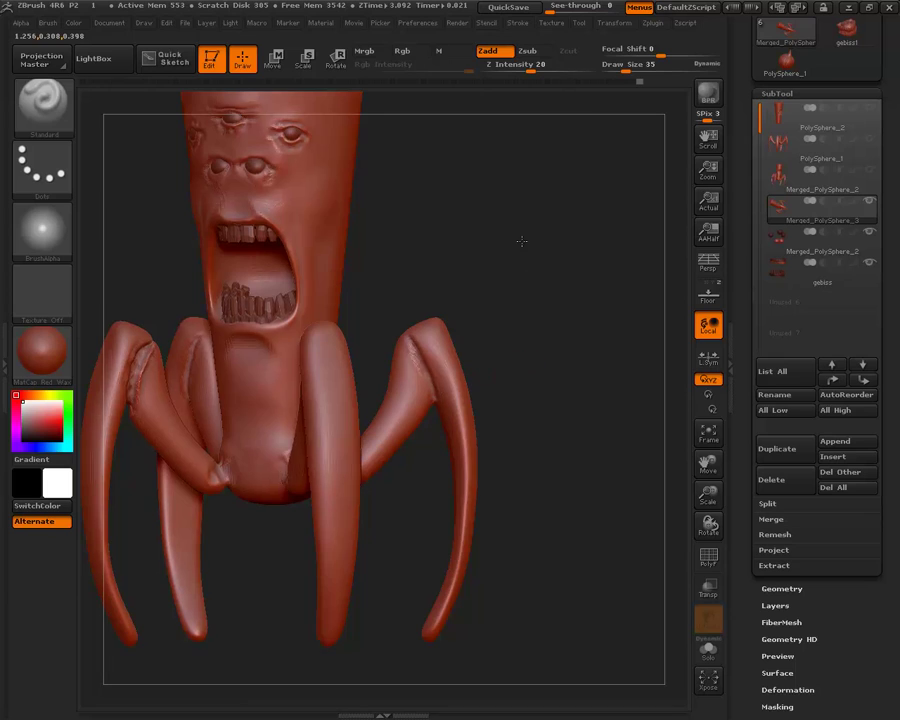
pyautogui.moveTo(518, 241); pyautogui.dragTo(470, 320)
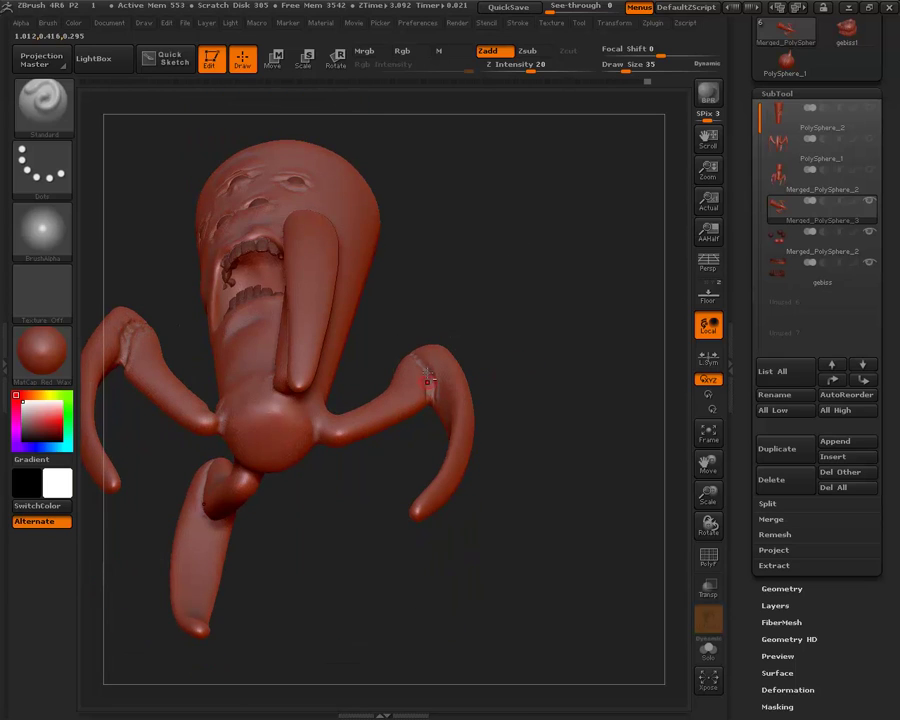
pyautogui.moveTo(452, 362); pyautogui.dragTo(428, 366)
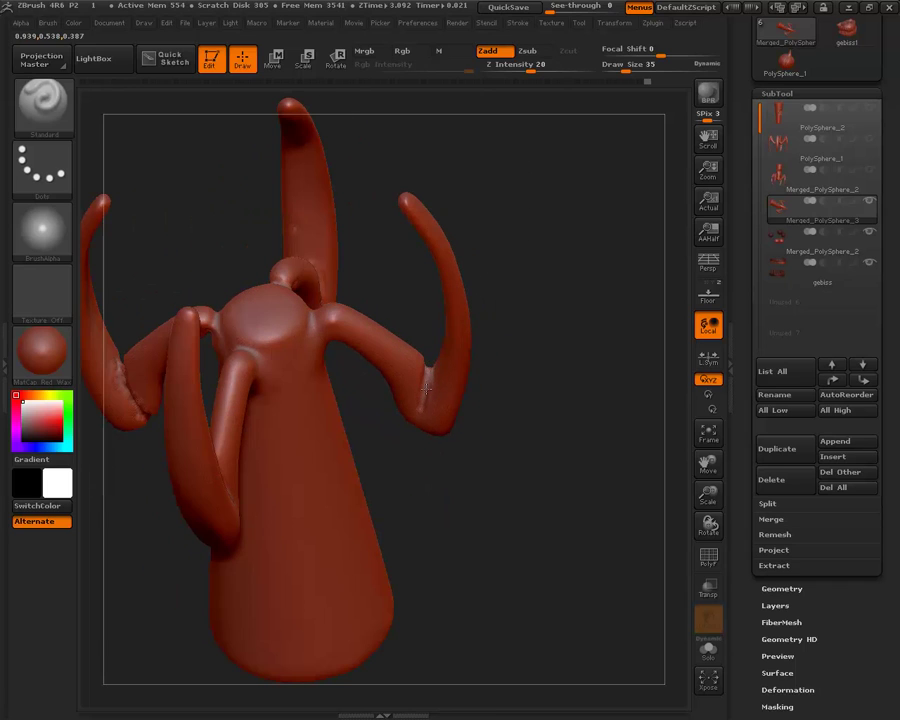
pyautogui.moveTo(520, 360); pyautogui.dragTo(591, 289)
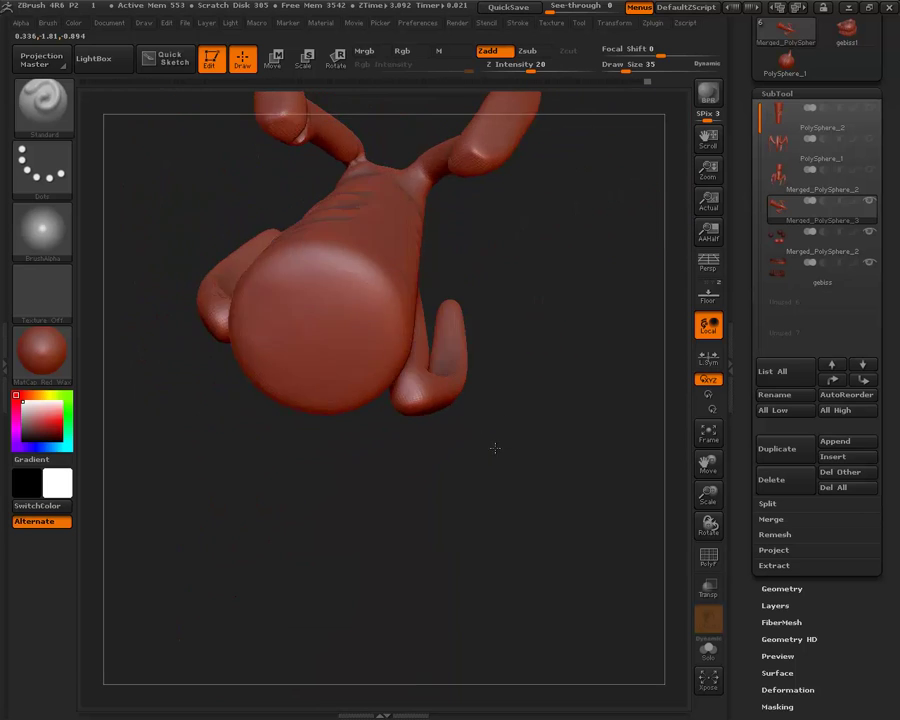
pyautogui.moveTo(591, 289); pyautogui.dragTo(379, 386)
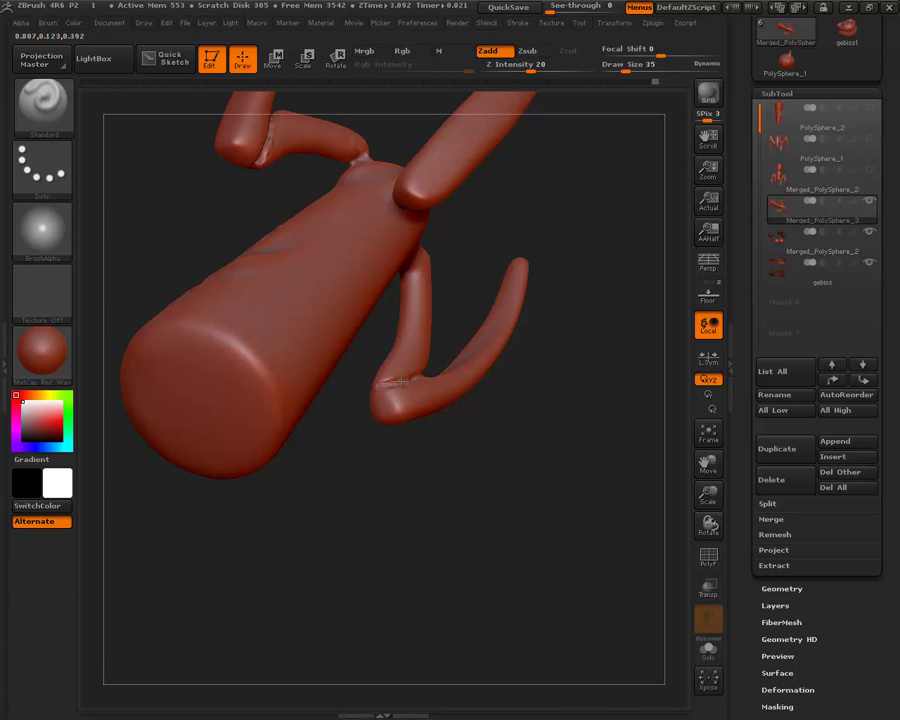
pyautogui.moveTo(398, 456); pyautogui.dragTo(417, 365)
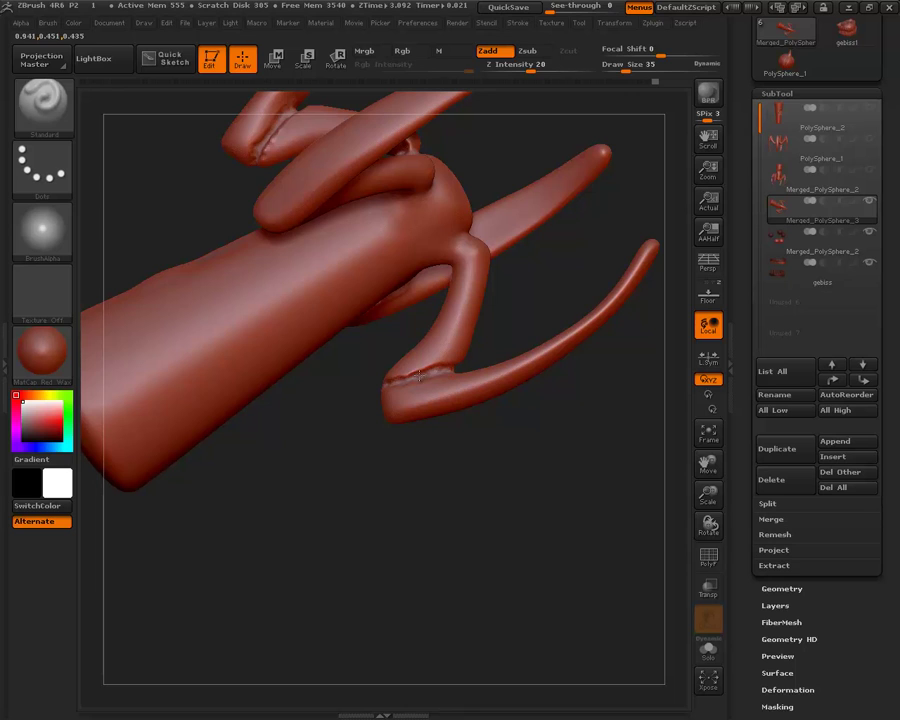
pyautogui.moveTo(430, 440)
pyautogui.mouseDown()
pyautogui.moveTo(523, 362)
pyautogui.moveTo(514, 346)
pyautogui.moveTo(572, 361)
pyautogui.moveTo(656, 345)
pyautogui.moveTo(611, 330)
pyautogui.moveTo(635, 357)
pyautogui.moveTo(623, 259)
pyautogui.moveTo(595, 269)
pyautogui.moveTo(613, 297)
pyautogui.moveTo(631, 293)
pyautogui.moveTo(590, 305)
pyautogui.mouseUp()
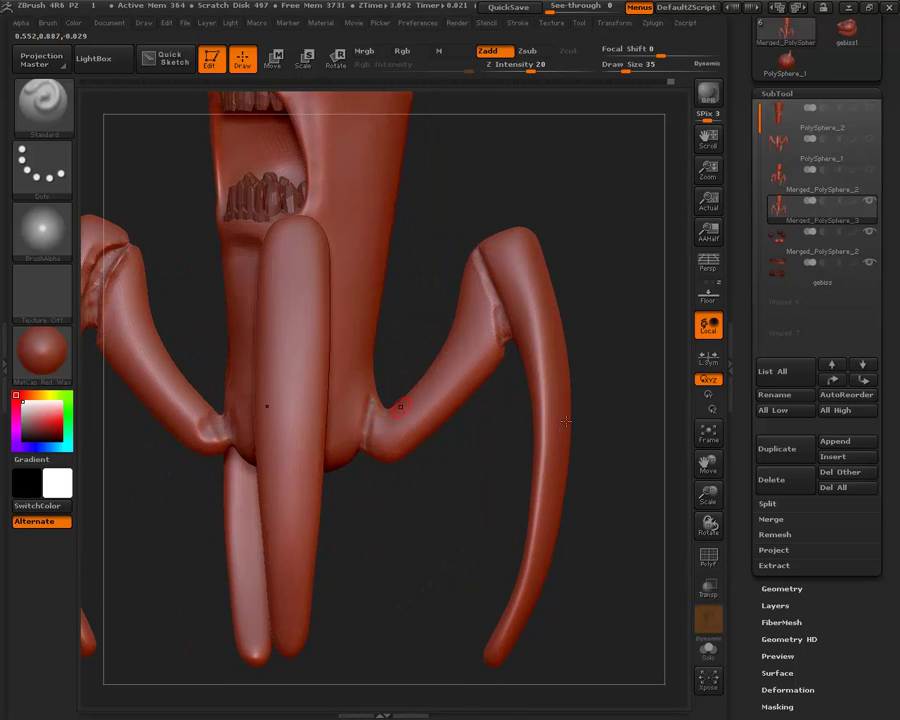
pyautogui.moveTo(422, 239); pyautogui.dragTo(436, 262)
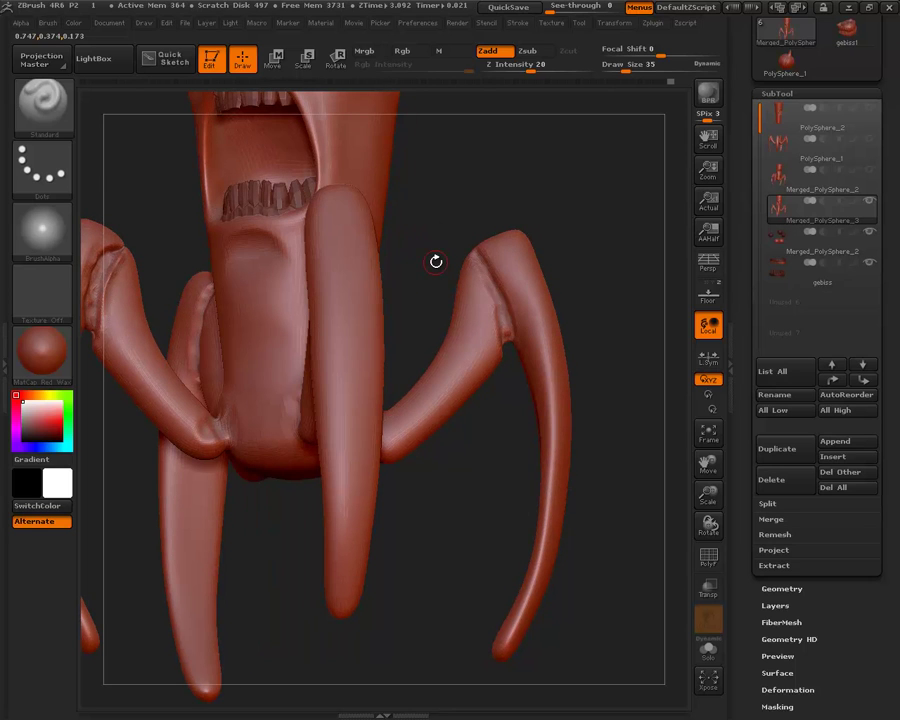
pyautogui.moveTo(558, 131)
pyautogui.mouseDown()
pyautogui.moveTo(463, 483)
pyautogui.moveTo(526, 390)
pyautogui.moveTo(526, 326)
pyautogui.moveTo(518, 360)
pyautogui.moveTo(402, 352)
pyautogui.mouseUp()
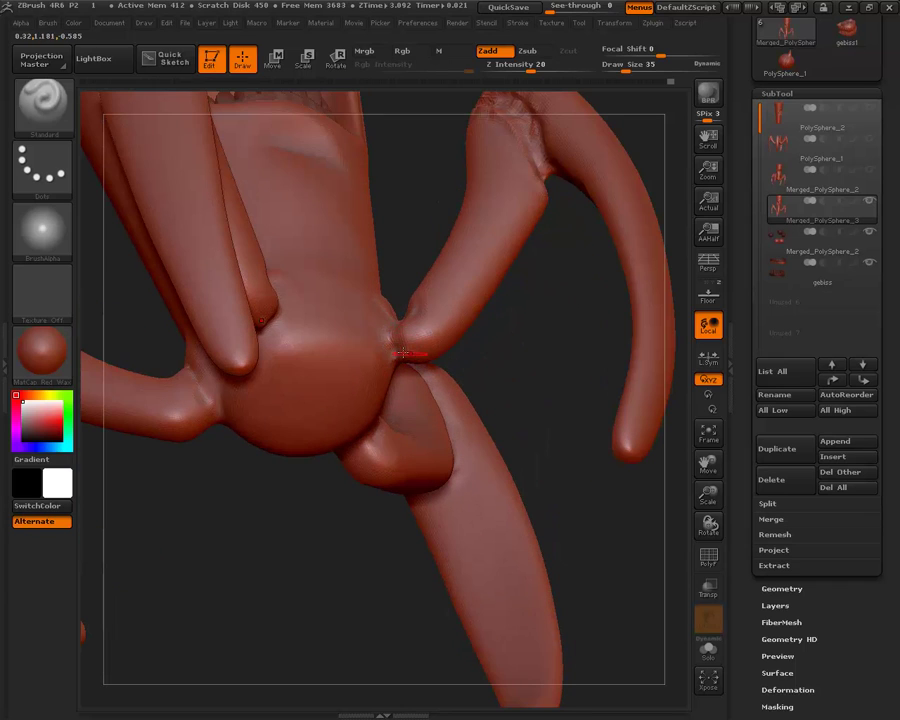
pyautogui.press('shift')
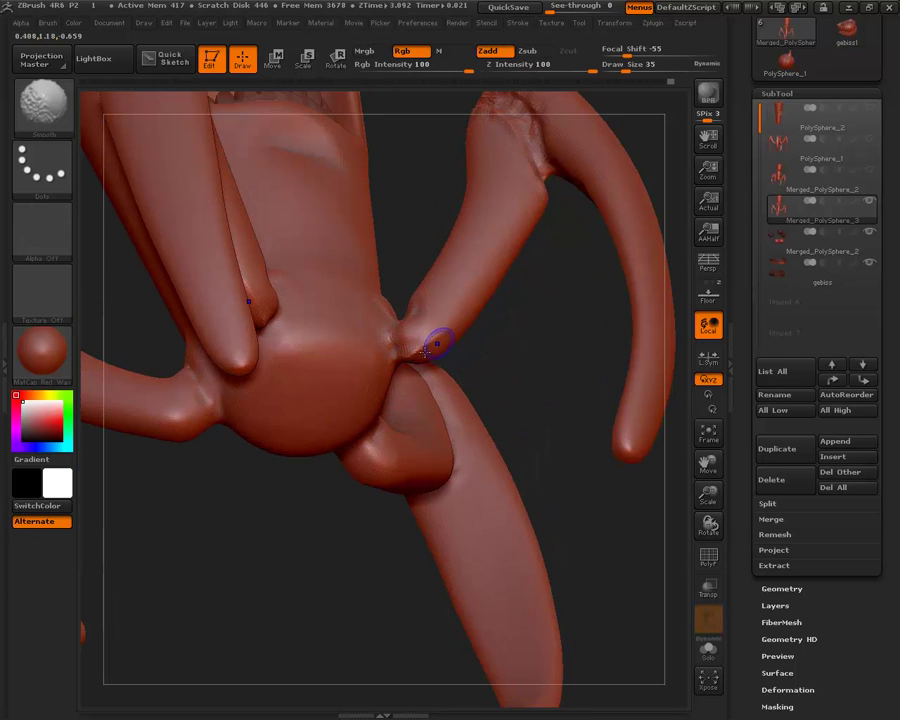
pyautogui.moveTo(522, 296); pyautogui.dragTo(394, 294)
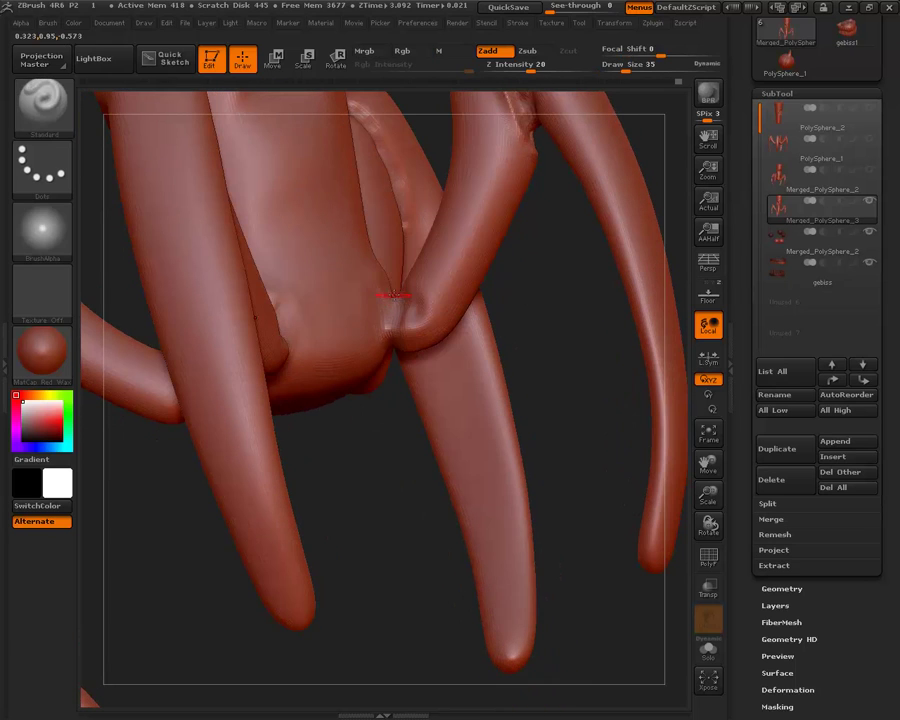
pyautogui.moveTo(523, 305); pyautogui.dragTo(397, 281)
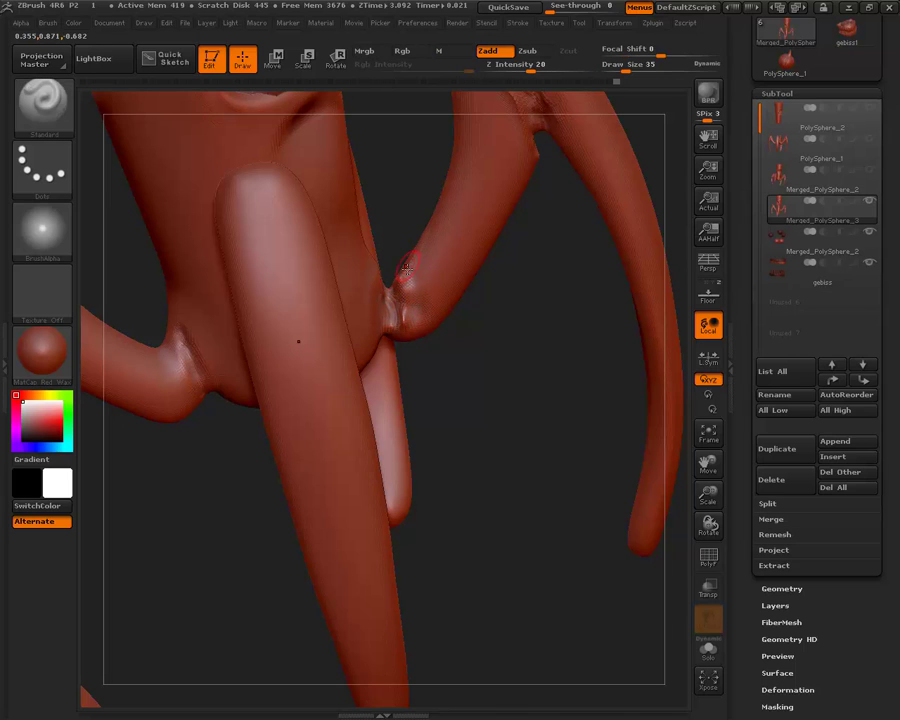
pyautogui.moveTo(518, 271)
pyautogui.mouseDown()
pyautogui.moveTo(428, 363)
pyautogui.moveTo(400, 438)
pyautogui.moveTo(494, 398)
pyautogui.moveTo(518, 504)
pyautogui.moveTo(536, 446)
pyautogui.moveTo(493, 233)
pyautogui.mouseUp()
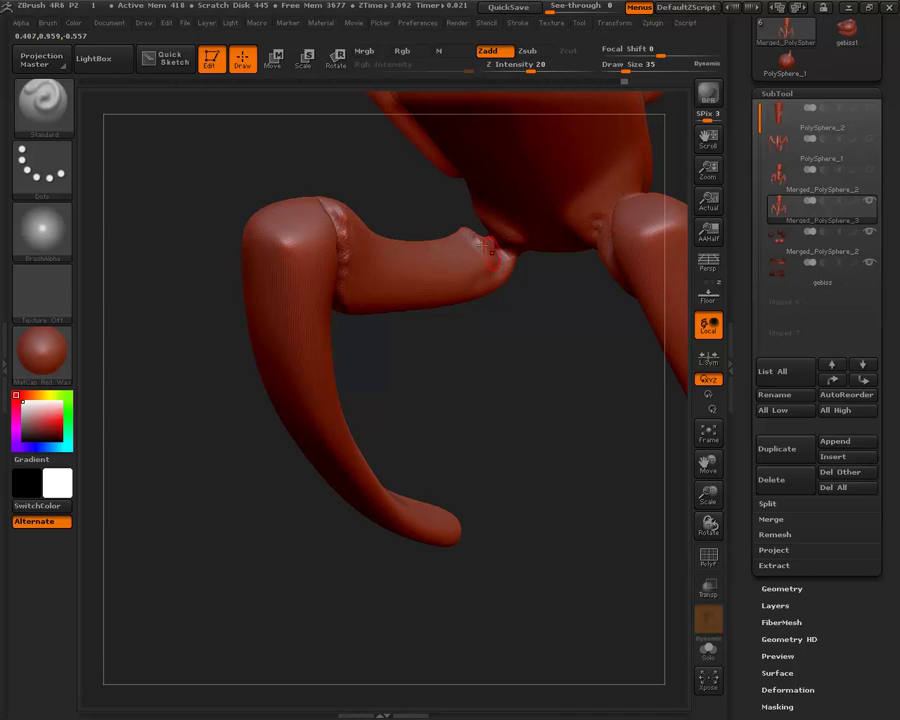
pyautogui.moveTo(494, 254); pyautogui.dragTo(489, 237)
pyautogui.press('shift')
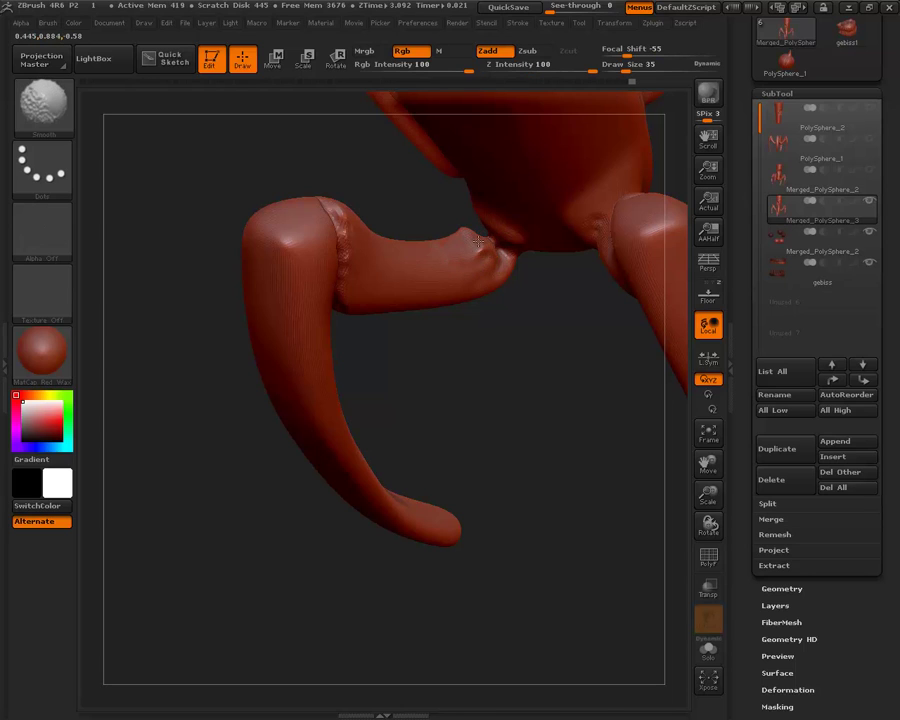
pyautogui.moveTo(516, 316)
pyautogui.mouseDown()
pyautogui.moveTo(514, 354)
pyautogui.moveTo(505, 229)
pyautogui.moveTo(488, 229)
pyautogui.moveTo(520, 245)
pyautogui.moveTo(499, 249)
pyautogui.mouseUp()
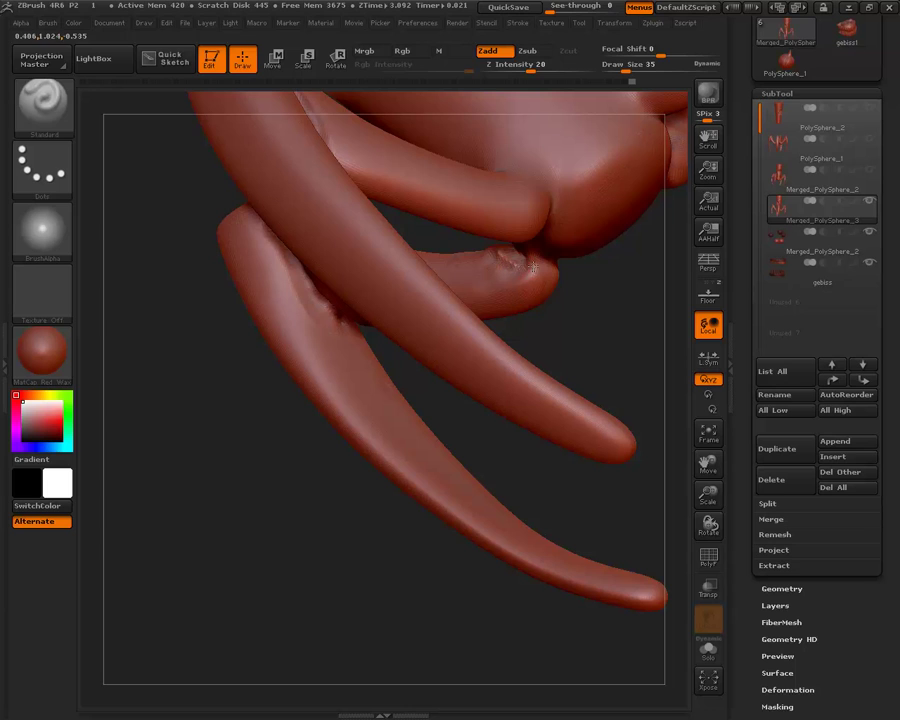
pyautogui.moveTo(532, 265); pyautogui.dragTo(530, 255)
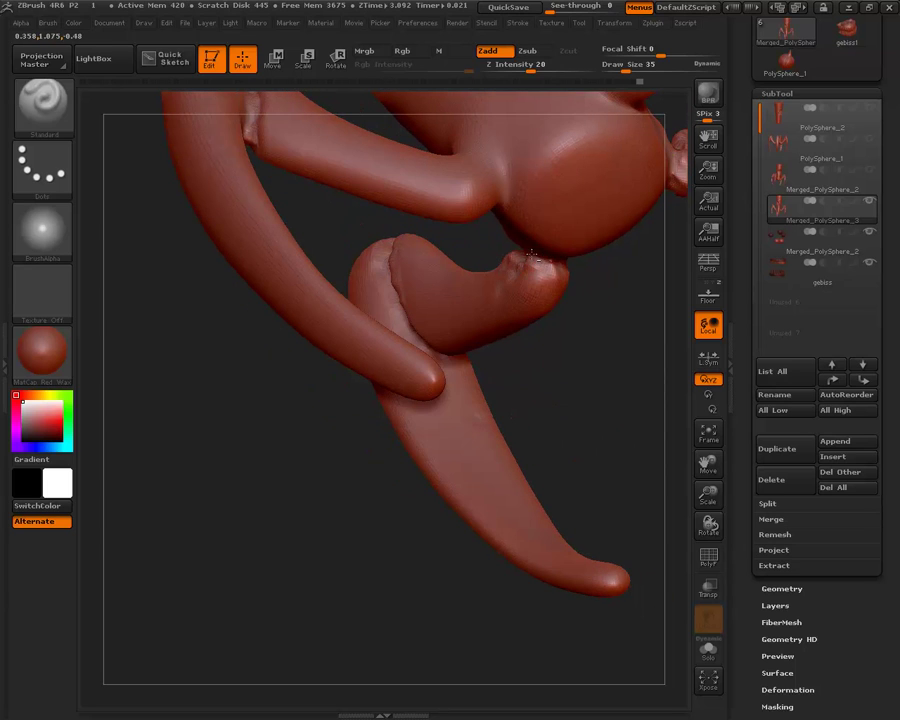
pyautogui.moveTo(632, 295)
pyautogui.mouseDown()
pyautogui.moveTo(643, 291)
pyautogui.moveTo(568, 262)
pyautogui.moveTo(560, 300)
pyautogui.moveTo(492, 370)
pyautogui.moveTo(545, 268)
pyautogui.mouseUp()
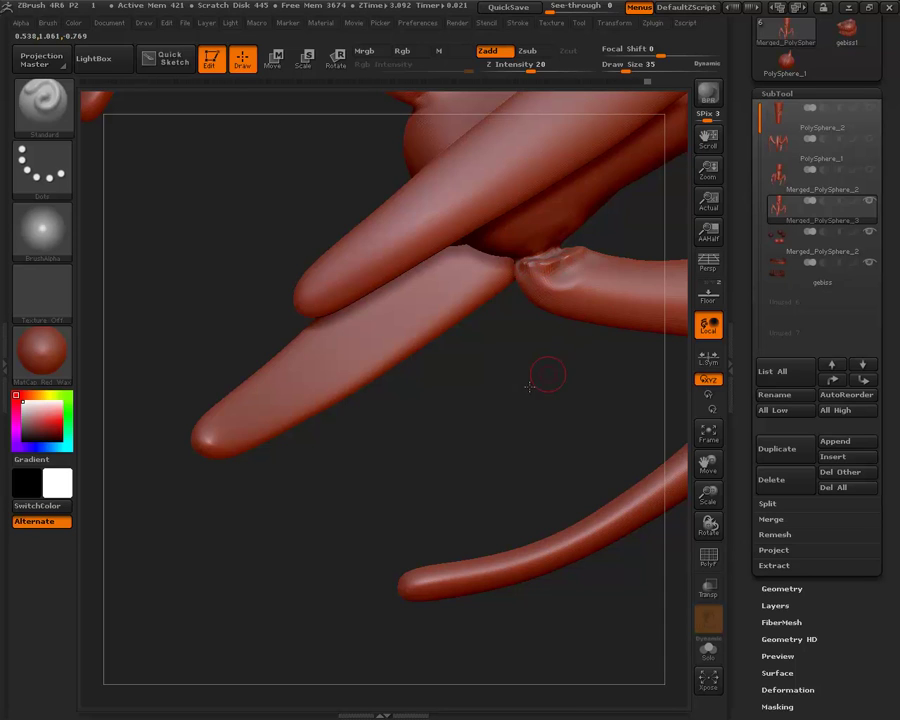
pyautogui.moveTo(529, 386)
pyautogui.mouseDown()
pyautogui.moveTo(564, 334)
pyautogui.moveTo(524, 306)
pyautogui.moveTo(560, 419)
pyautogui.moveTo(498, 378)
pyautogui.mouseUp()
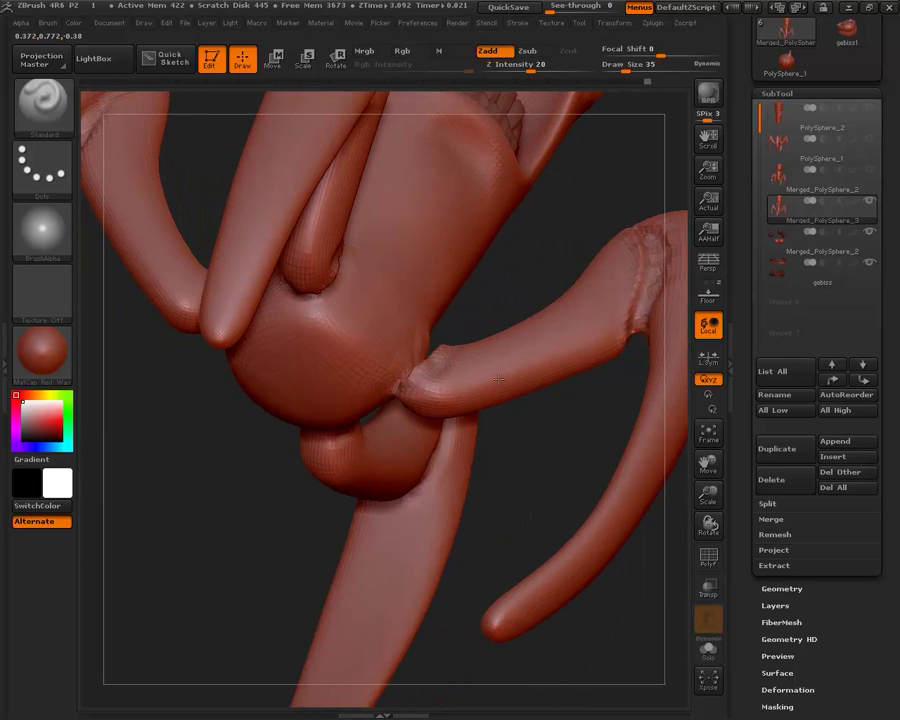
# Orbit around the body to inspect the legs, joints and teeth from the front.
pyautogui.moveTo(532, 230); pyautogui.dragTo(480, 456)
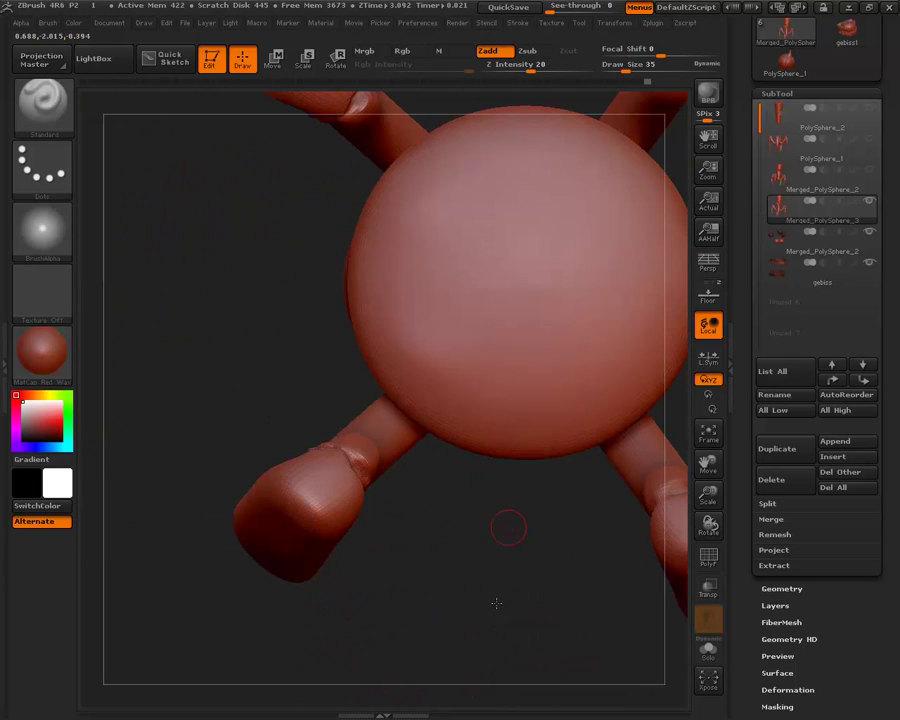
pyautogui.moveTo(496, 603)
pyautogui.mouseDown()
pyautogui.moveTo(546, 203)
pyautogui.moveTo(437, 549)
pyautogui.moveTo(482, 567)
pyautogui.moveTo(305, 462)
pyautogui.moveTo(345, 511)
pyautogui.moveTo(408, 482)
pyautogui.moveTo(403, 502)
pyautogui.mouseUp()
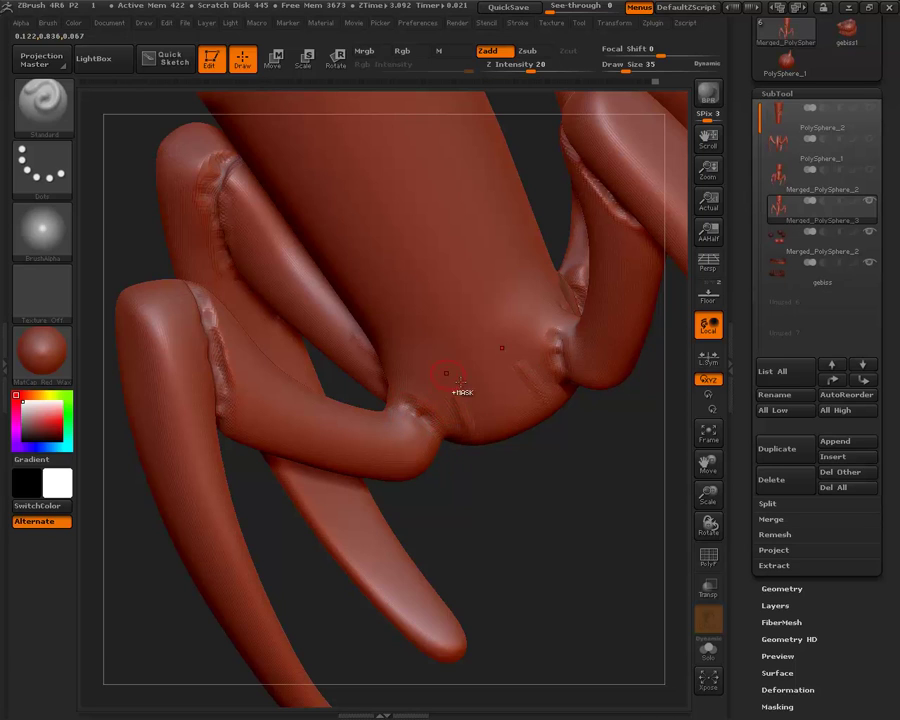
pyautogui.moveTo(546, 484); pyautogui.dragTo(442, 428)
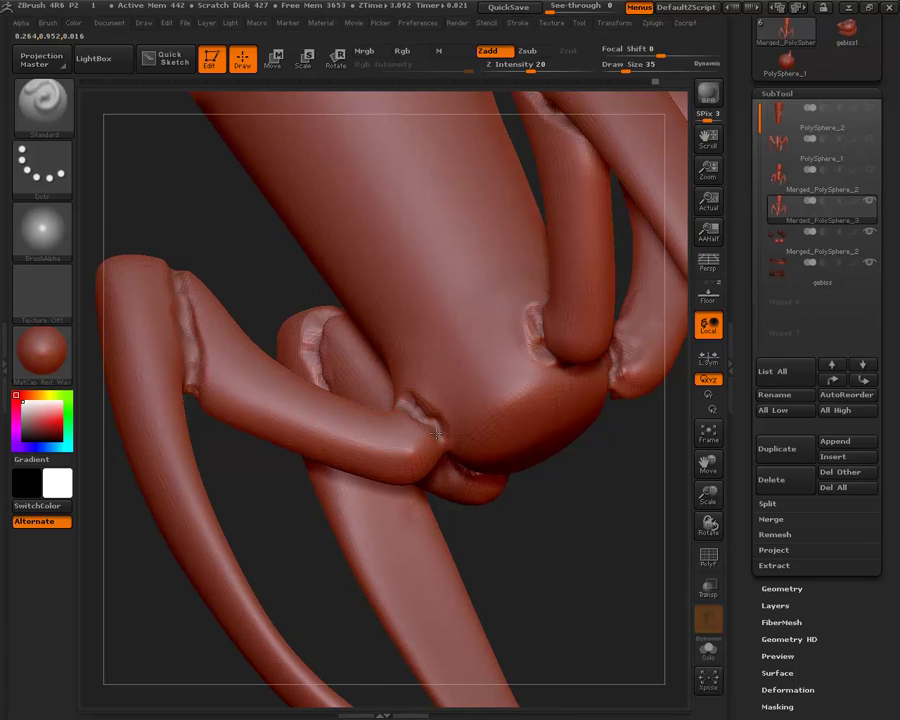
pyautogui.press('shift')
pyautogui.moveTo(522, 492); pyautogui.dragTo(430, 415)
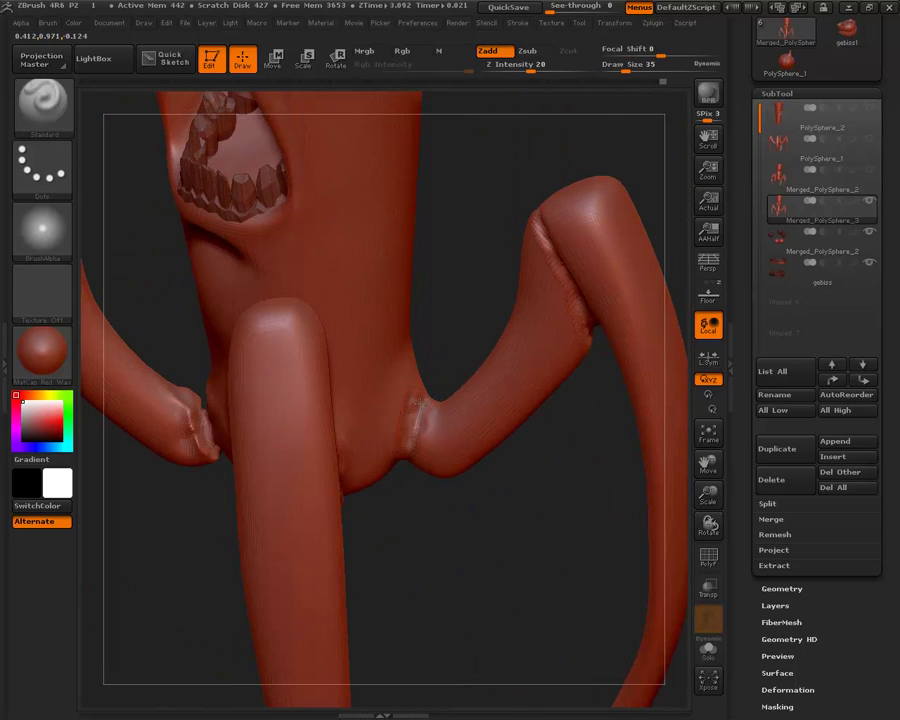
pyautogui.moveTo(450, 491); pyautogui.dragTo(409, 411)
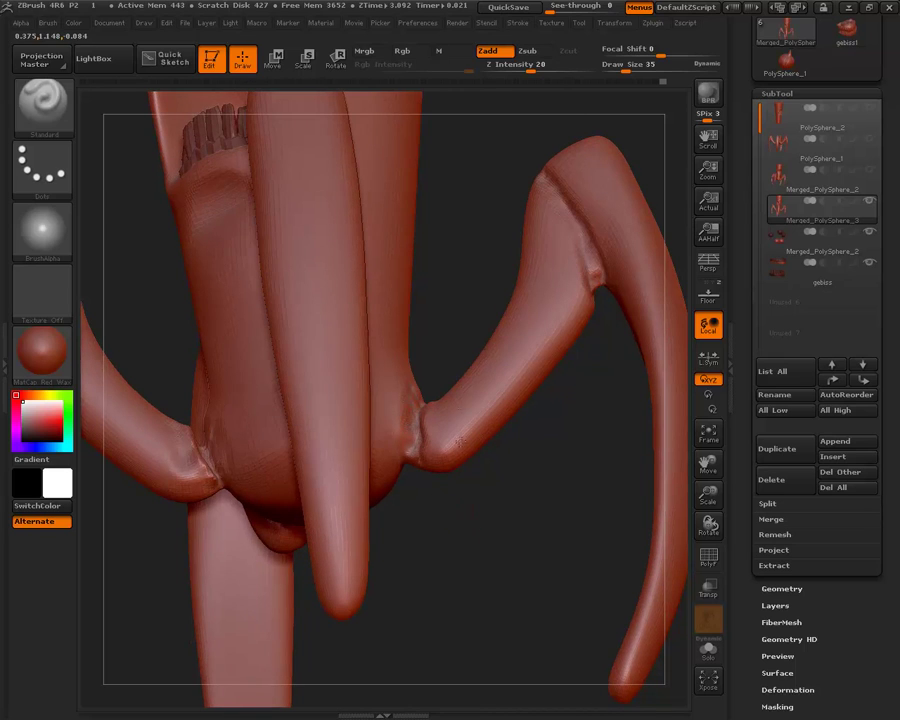
# Reorient the view of the limbs, then rectangle-mask the lower tips of all four legs.
pyautogui.moveTo(293, 285); pyautogui.dragTo(296, 310)
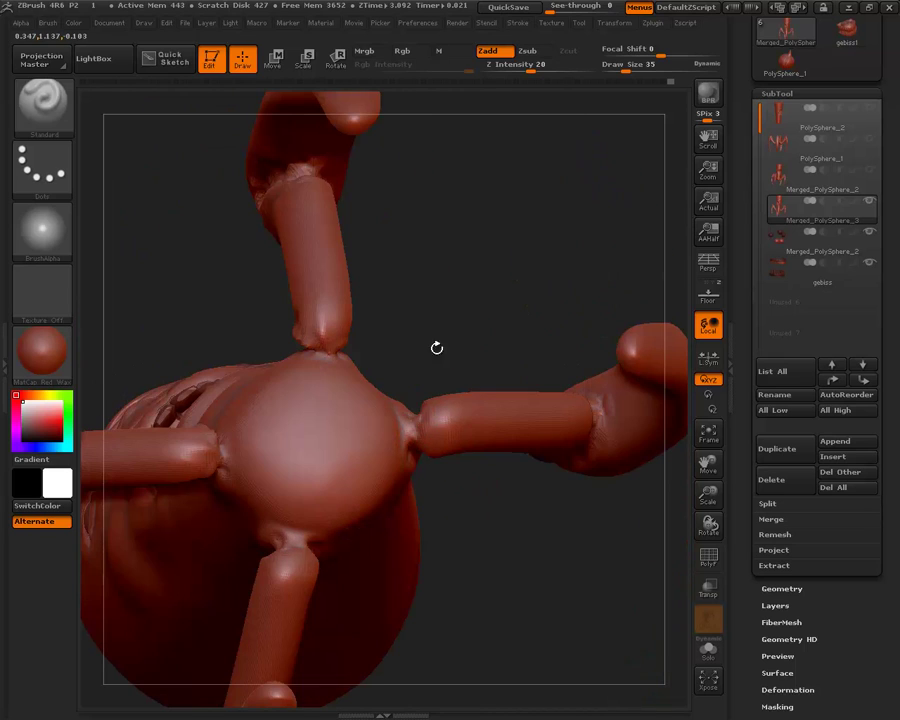
pyautogui.moveTo(437, 347); pyautogui.dragTo(421, 421)
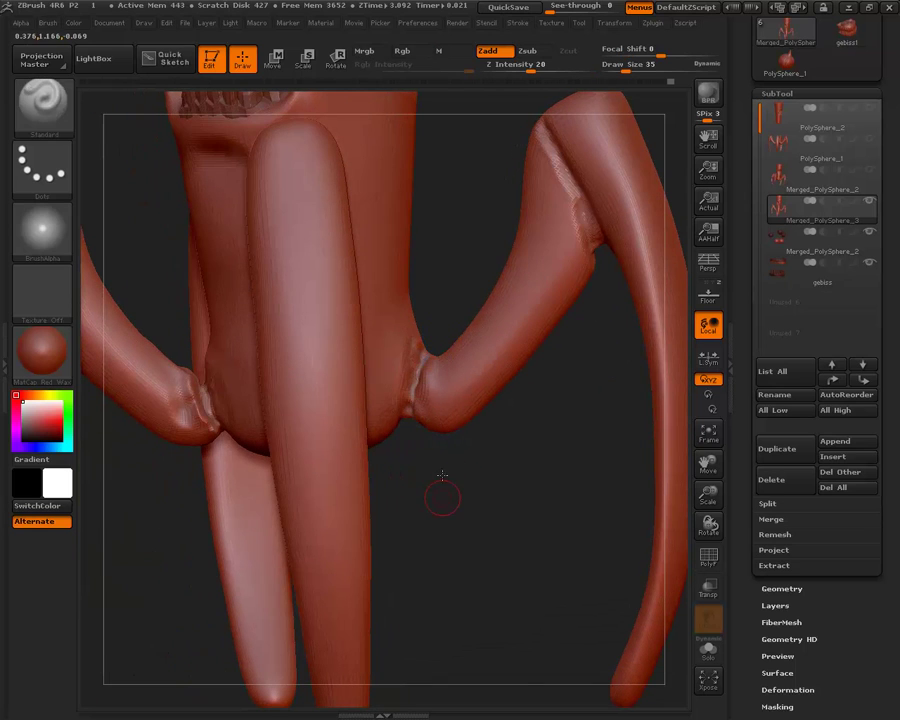
pyautogui.moveTo(442, 491)
pyautogui.mouseDown()
pyautogui.moveTo(450, 295)
pyautogui.moveTo(419, 404)
pyautogui.mouseUp()
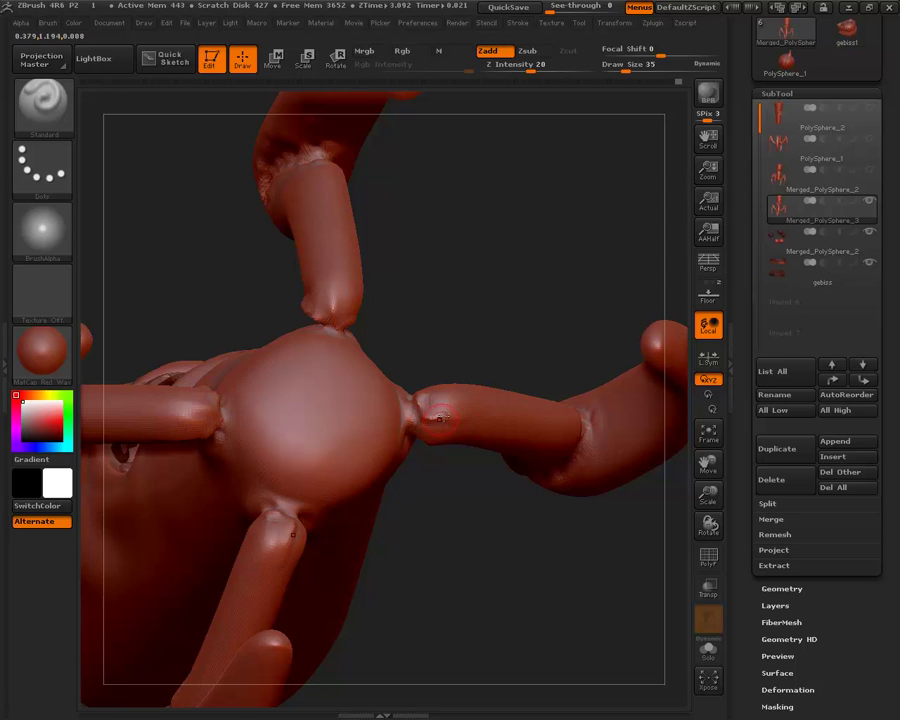
pyautogui.moveTo(463, 497); pyautogui.dragTo(415, 403)
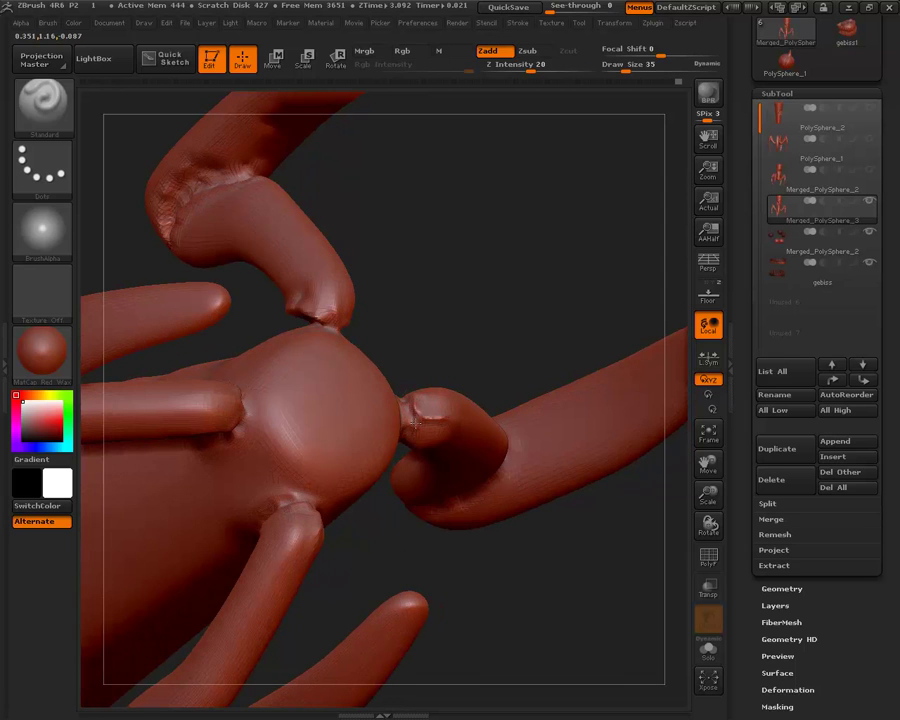
pyautogui.moveTo(471, 242)
pyautogui.mouseDown()
pyautogui.moveTo(450, 394)
pyautogui.moveTo(413, 424)
pyautogui.mouseUp()
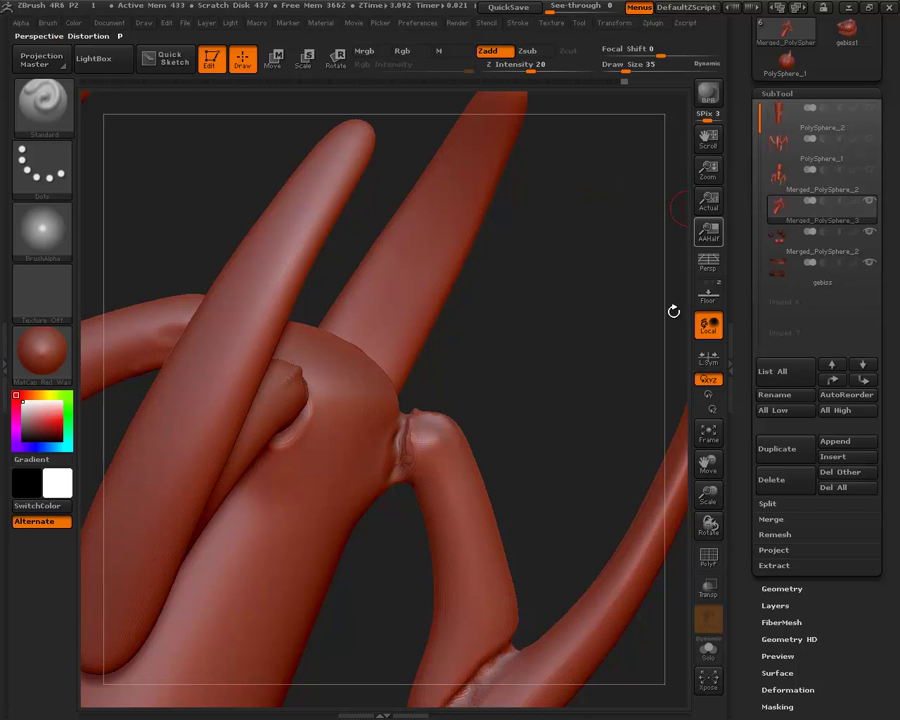
pyautogui.moveTo(635, 388)
pyautogui.mouseDown()
pyautogui.moveTo(629, 645)
pyautogui.moveTo(617, 456)
pyautogui.moveTo(617, 470)
pyautogui.moveTo(477, 519)
pyautogui.moveTo(347, 428)
pyautogui.moveTo(552, 621)
pyautogui.moveTo(538, 528)
pyautogui.moveTo(492, 510)
pyautogui.moveTo(632, 566)
pyautogui.moveTo(502, 456)
pyautogui.mouseUp()
pyautogui.moveTo(610, 402)
pyautogui.mouseDown()
pyautogui.moveTo(647, 402)
pyautogui.moveTo(627, 408)
pyautogui.moveTo(530, 390)
pyautogui.mouseUp()
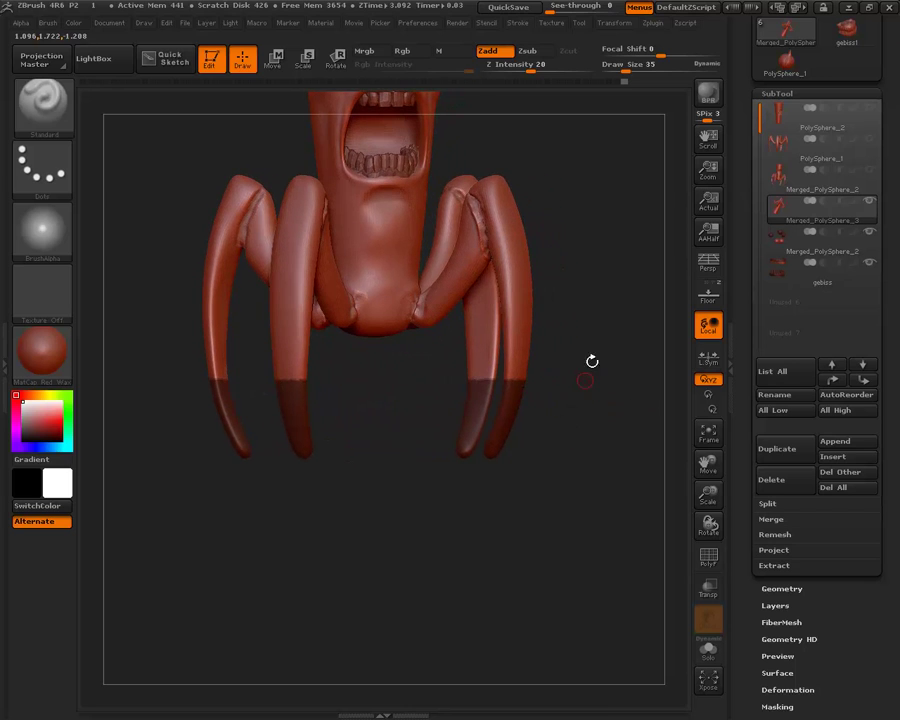
# Clear the leg-tip mask, frame the mouth and legs in front view, and select the Clay brush.
pyautogui.press('ctrl')
pyautogui.moveTo(605, 346)
pyautogui.keyDown('shift'); pyautogui.mouseDown()
pyautogui.moveTo(562, 342)
pyautogui.moveTo(564, 325)
pyautogui.moveTo(604, 279)
pyautogui.mouseUp(); pyautogui.keyUp('shift')
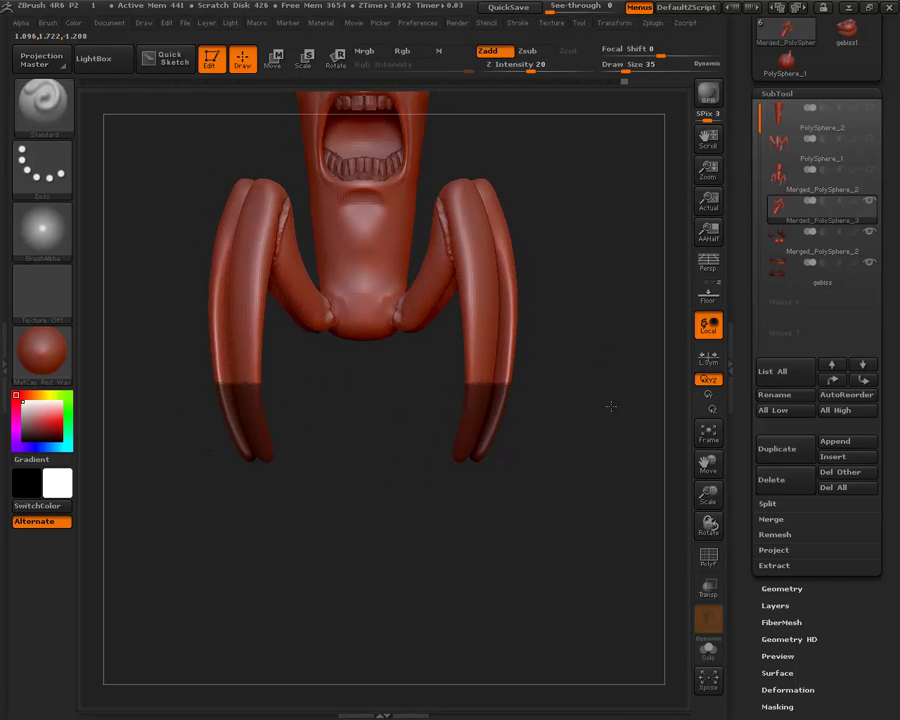
pyautogui.keyDown('alt'); pyautogui.moveTo(610, 404); pyautogui.dragTo(622, 348); pyautogui.keyUp('alt')
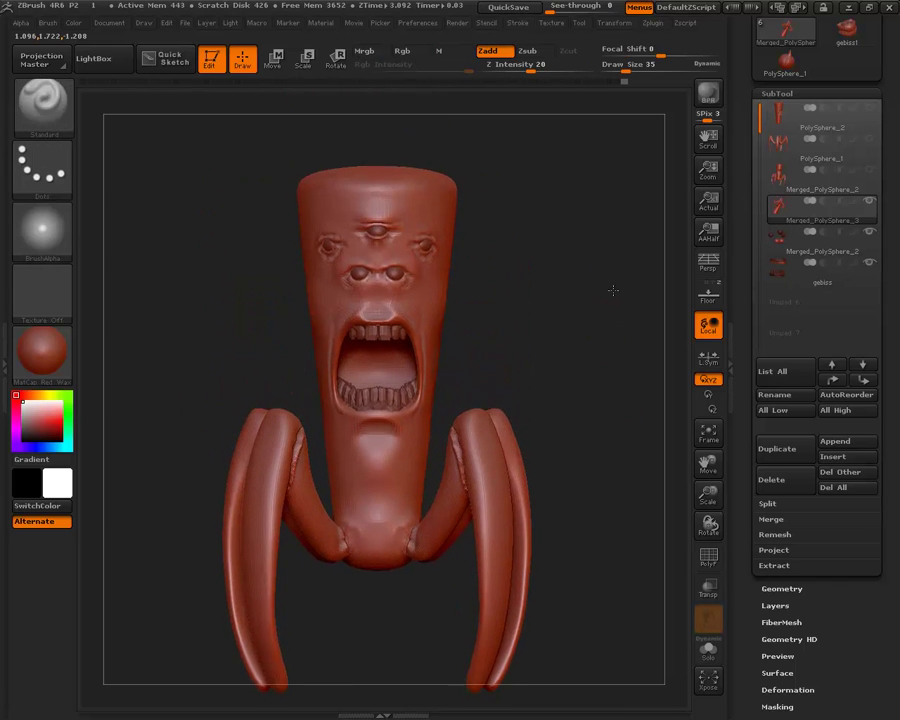
pyautogui.moveTo(623, 415)
pyautogui.keyDown('alt'); pyautogui.mouseDown()
pyautogui.moveTo(616, 337)
pyautogui.moveTo(651, 418)
pyautogui.moveTo(566, 309)
pyautogui.moveTo(619, 474)
pyautogui.moveTo(588, 329)
pyautogui.mouseUp(); pyautogui.keyUp('alt')
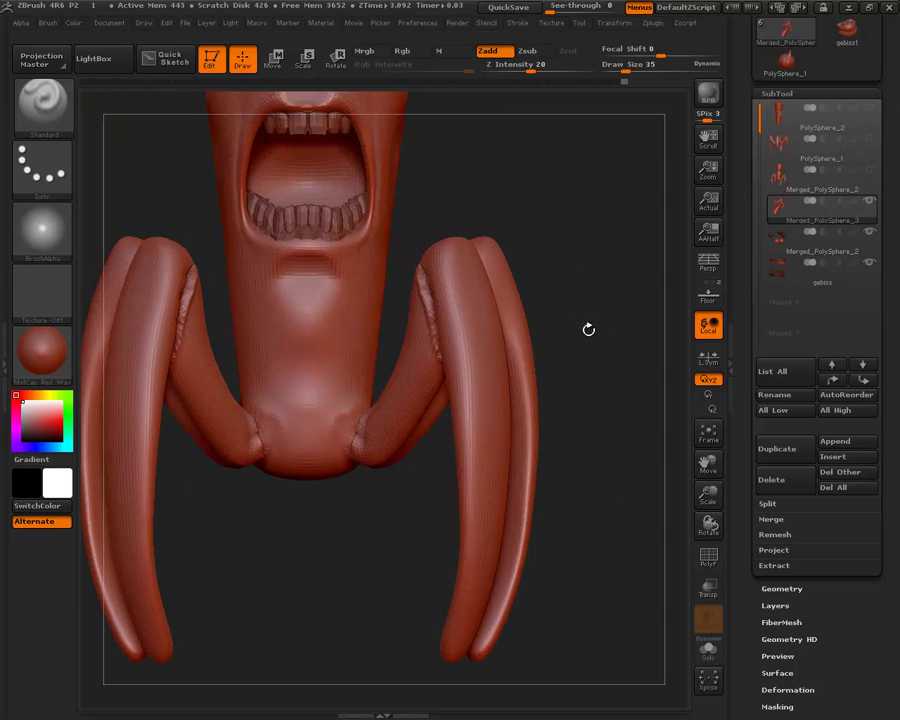
pyautogui.moveTo(622, 446)
pyautogui.keyDown('alt'); pyautogui.mouseDown()
pyautogui.moveTo(558, 283)
pyautogui.moveTo(578, 285)
pyautogui.moveTo(618, 375)
pyautogui.moveTo(558, 181)
pyautogui.moveTo(441, 239)
pyautogui.mouseUp(); pyautogui.keyUp('alt')
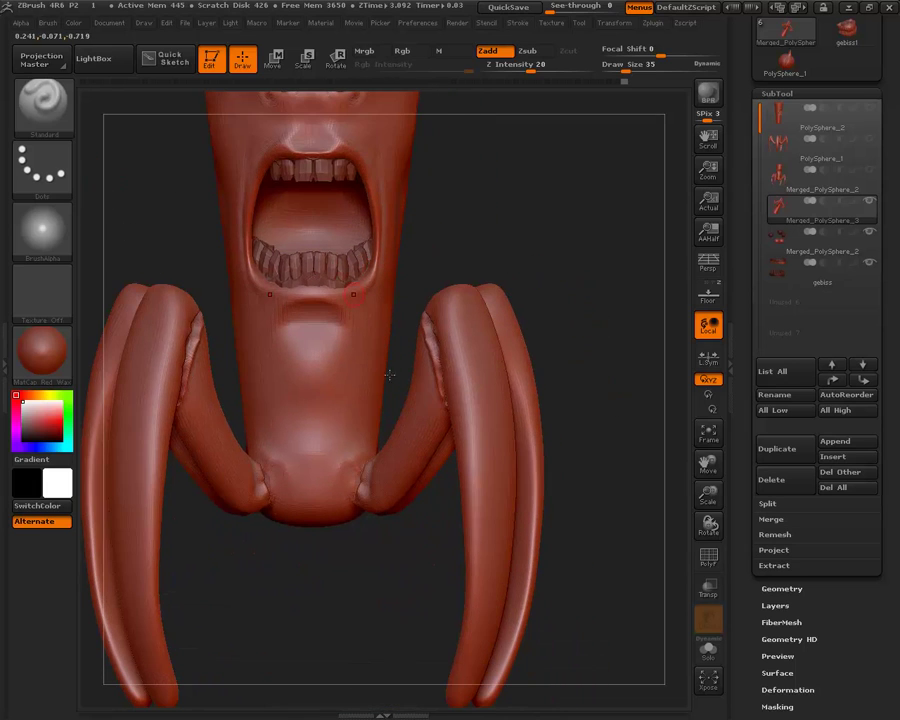
pyautogui.press('ctrl')
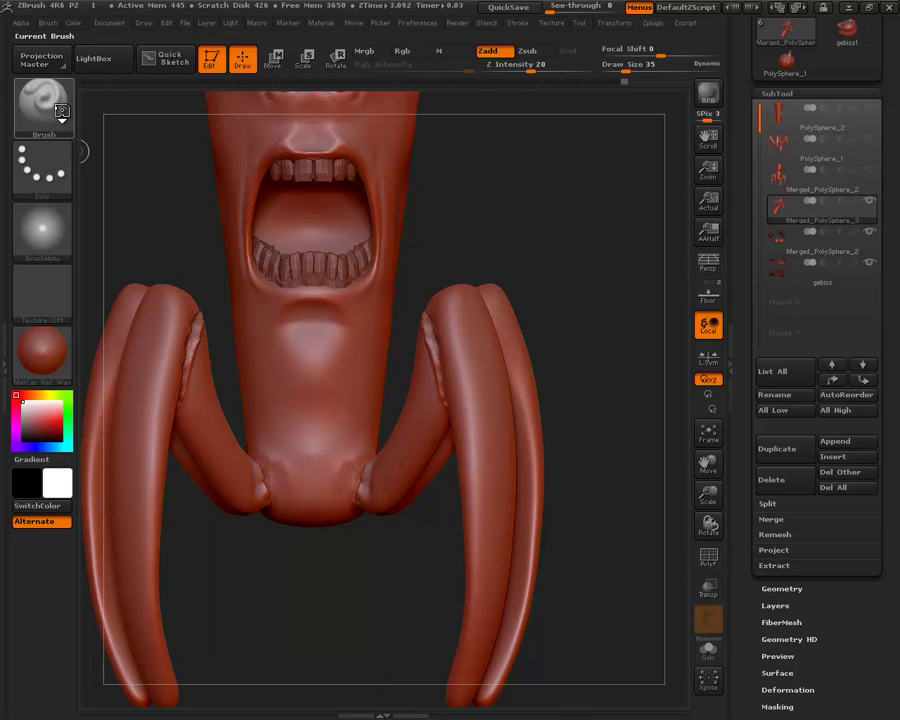
pyautogui.click(44, 82)
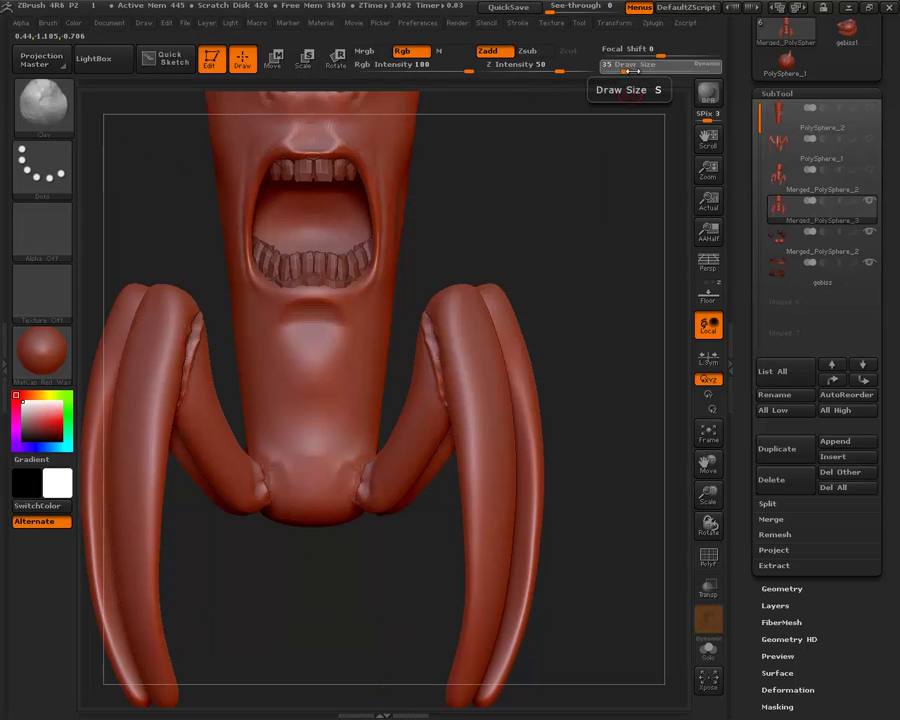
# Raise the Clay brush size to 72 and build a tongue bump inside the mouth, checking several angles.
pyautogui.moveTo(626, 71); pyautogui.dragTo(632, 71)
pyautogui.moveTo(311, 229); pyautogui.dragTo(291, 228)
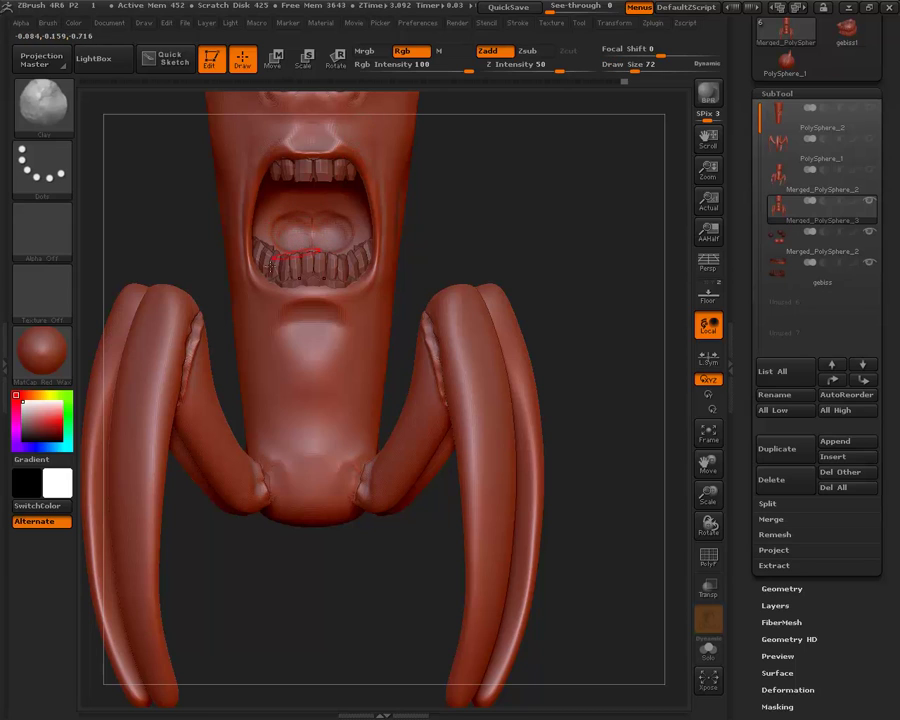
pyautogui.moveTo(288, 238); pyautogui.dragTo(308, 243)
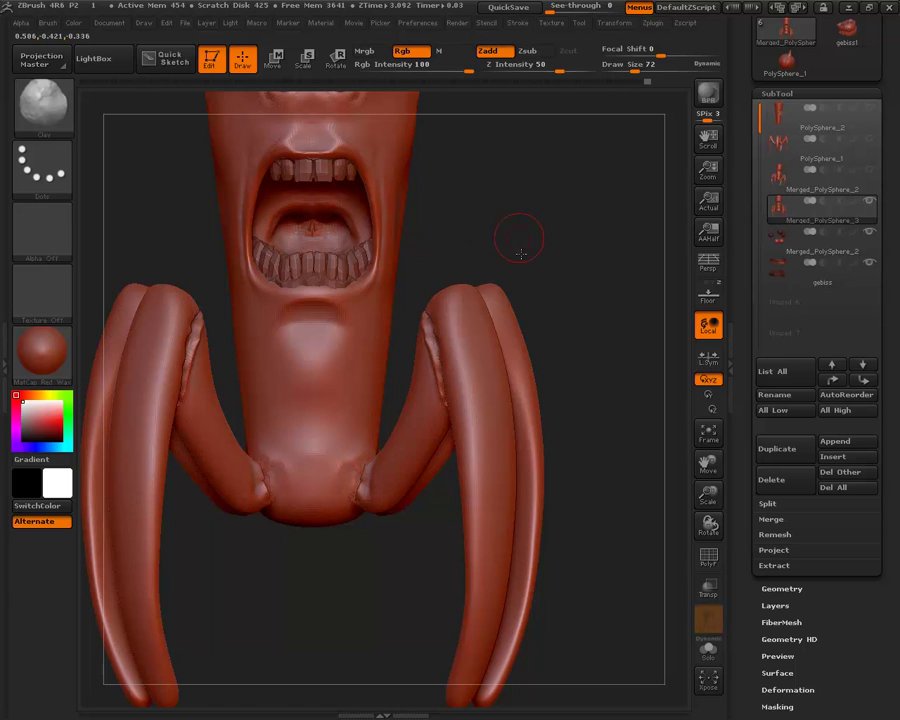
pyautogui.moveTo(520, 253); pyautogui.dragTo(285, 203)
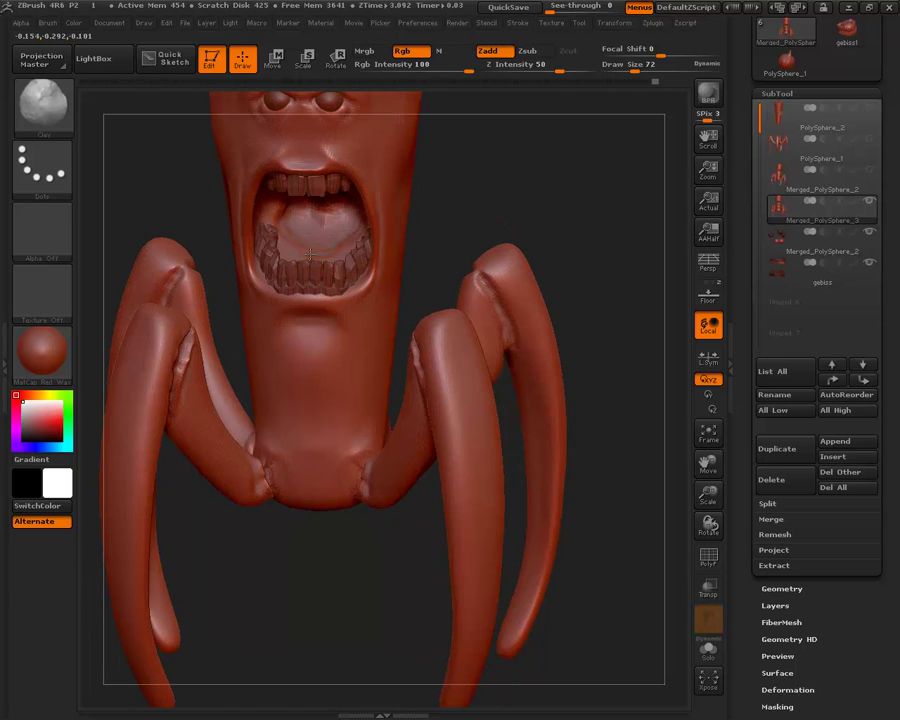
pyautogui.moveTo(515, 223); pyautogui.dragTo(295, 188)
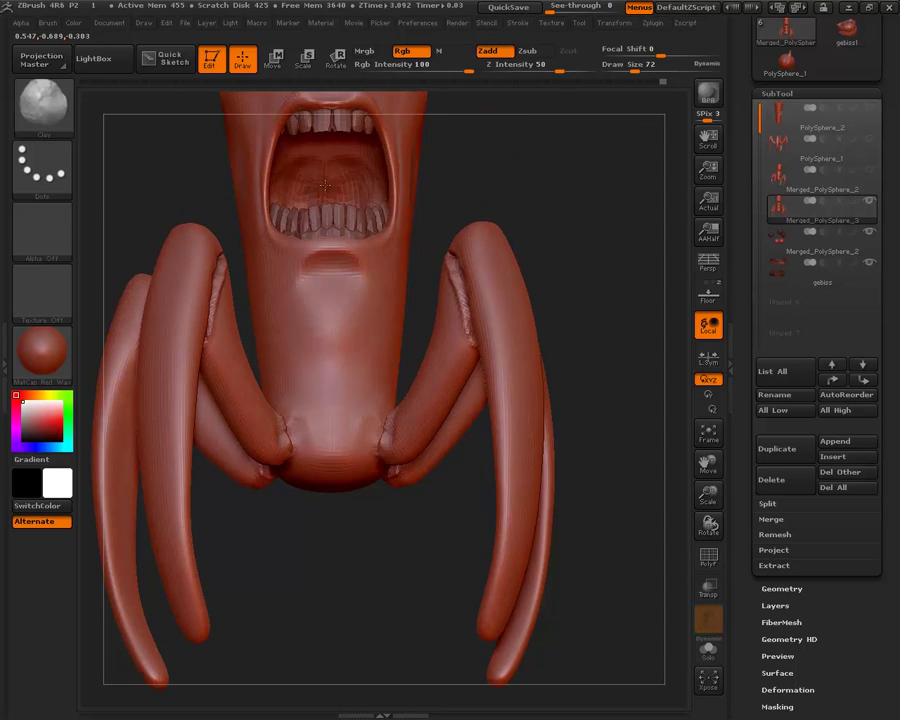
pyautogui.keyDown('shift'); pyautogui.moveTo(501, 144); pyautogui.dragTo(291, 169); pyautogui.keyUp('shift')
pyautogui.moveTo(530, 194); pyautogui.dragTo(532, 228)
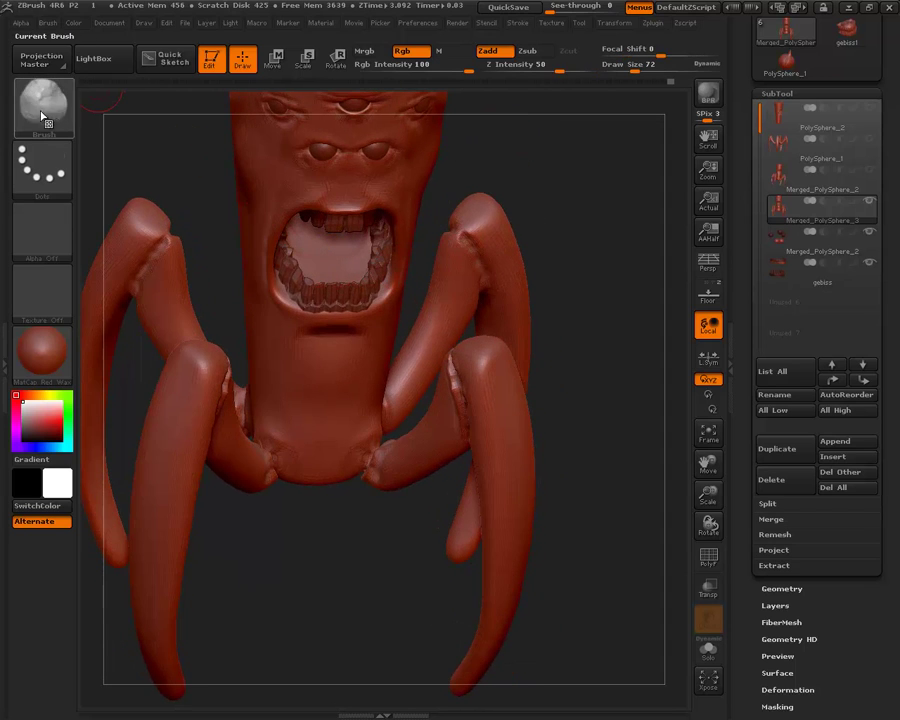
pyautogui.press('b')
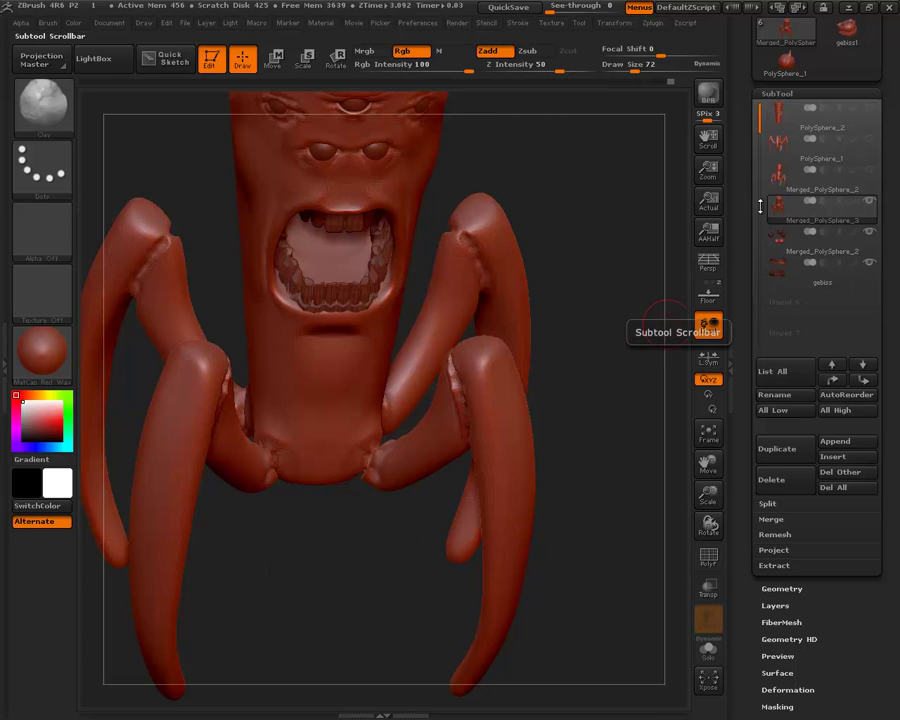
# Select the Merged_PolySphere_2 subtool and insert a large sphere inside the open mouth with InsertSphere.
pyautogui.click(782, 181)
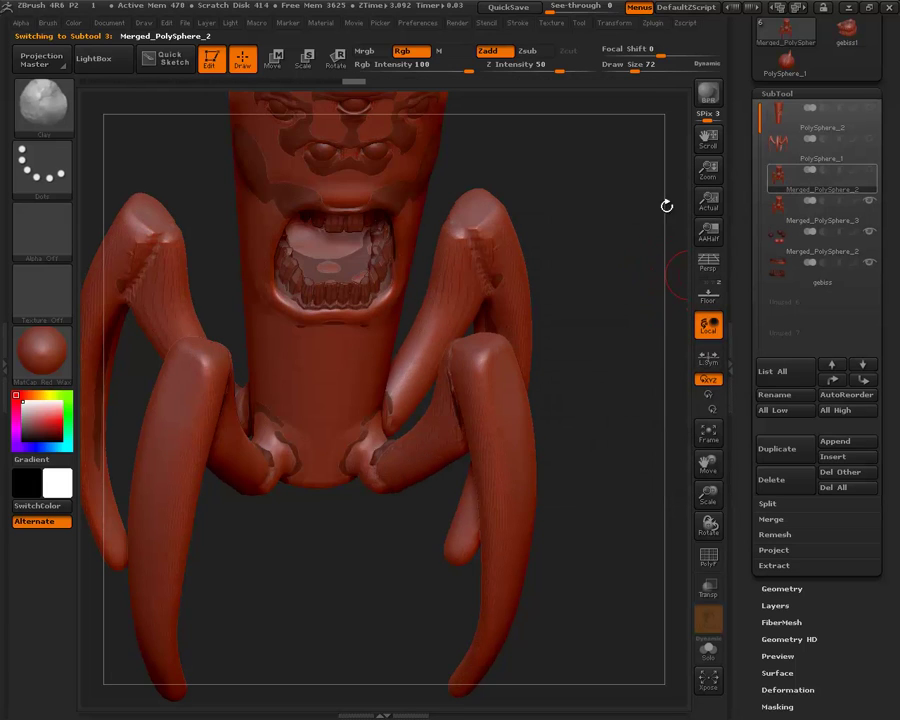
pyautogui.click(36, 100)
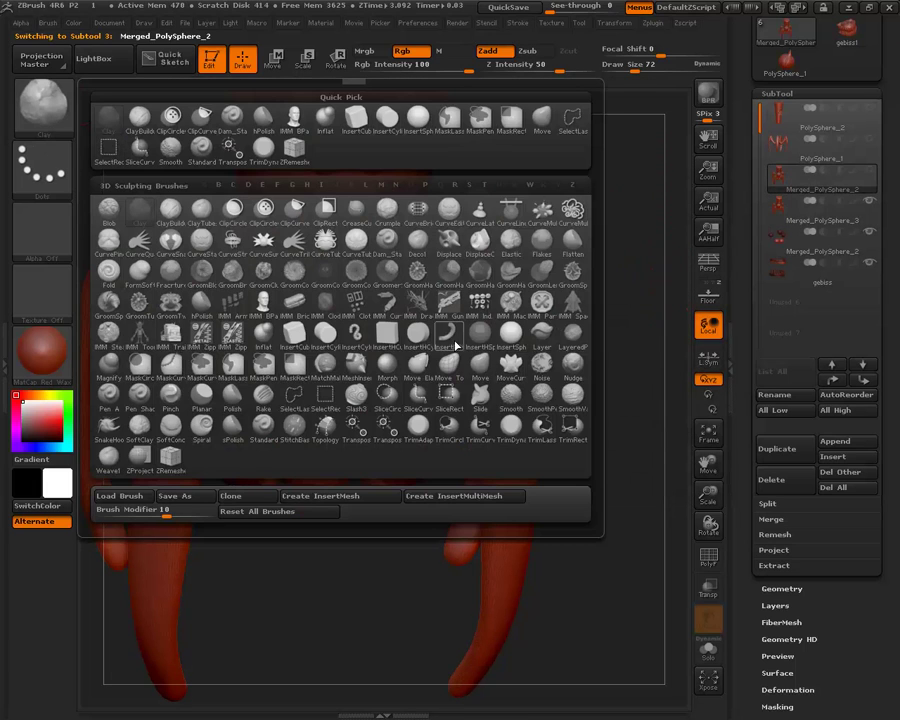
pyautogui.click(511, 341)
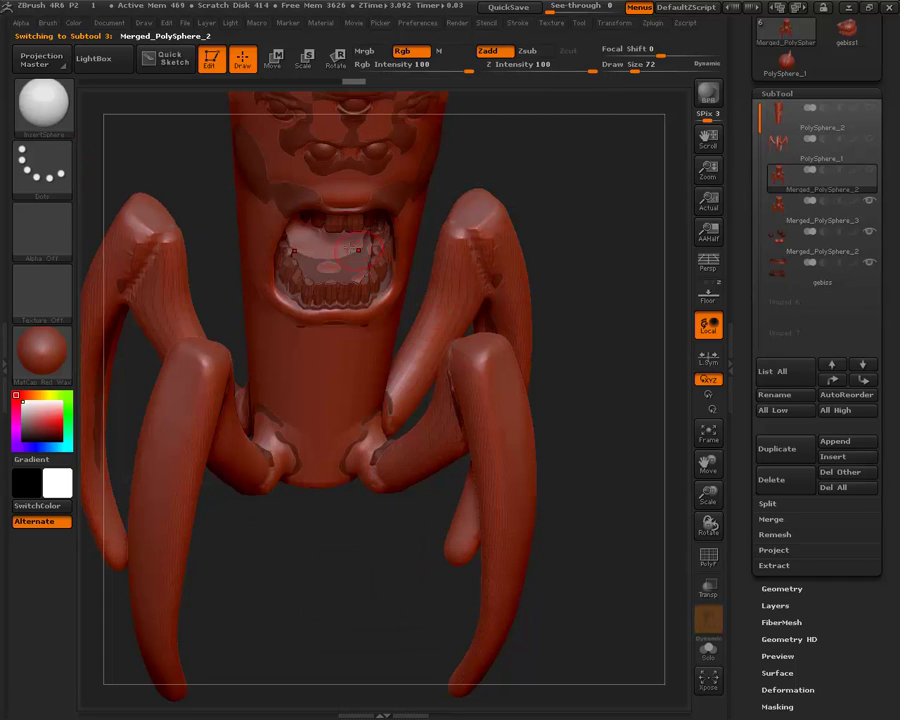
pyautogui.moveTo(333, 268); pyautogui.dragTo(340, 295)
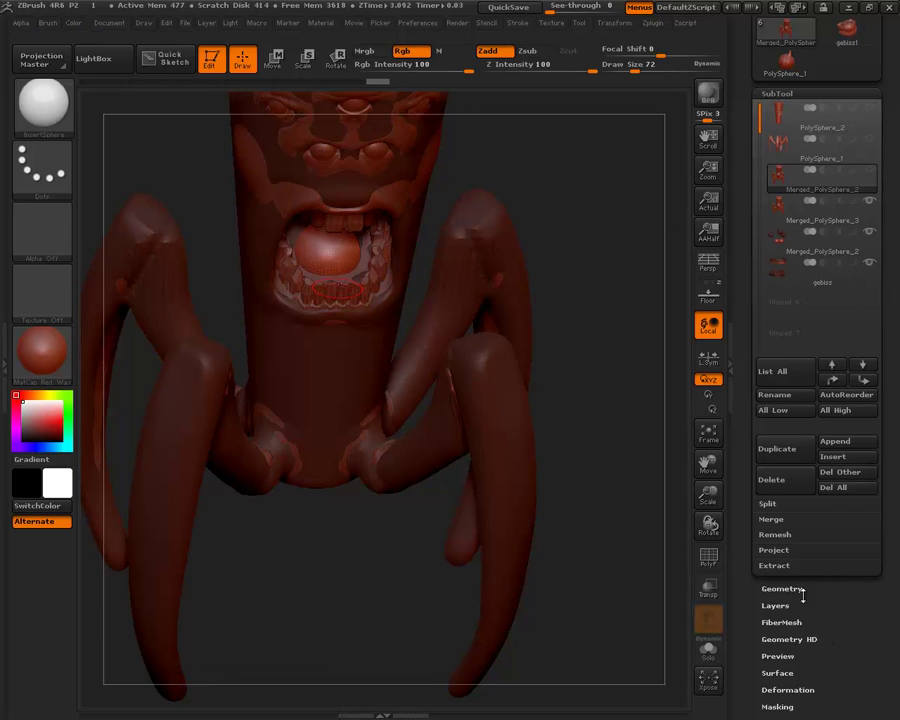
# Split the new sphere into its own subtool with Split Unmasked Points and make the body transparent.
pyautogui.click(779, 507)
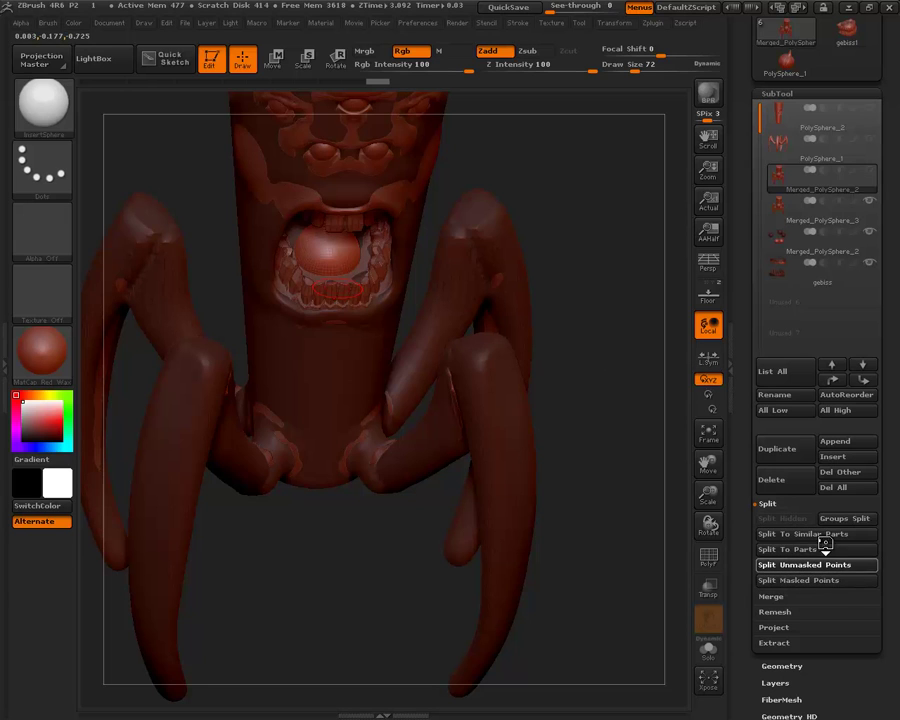
pyautogui.click(818, 565)
pyautogui.click(785, 210)
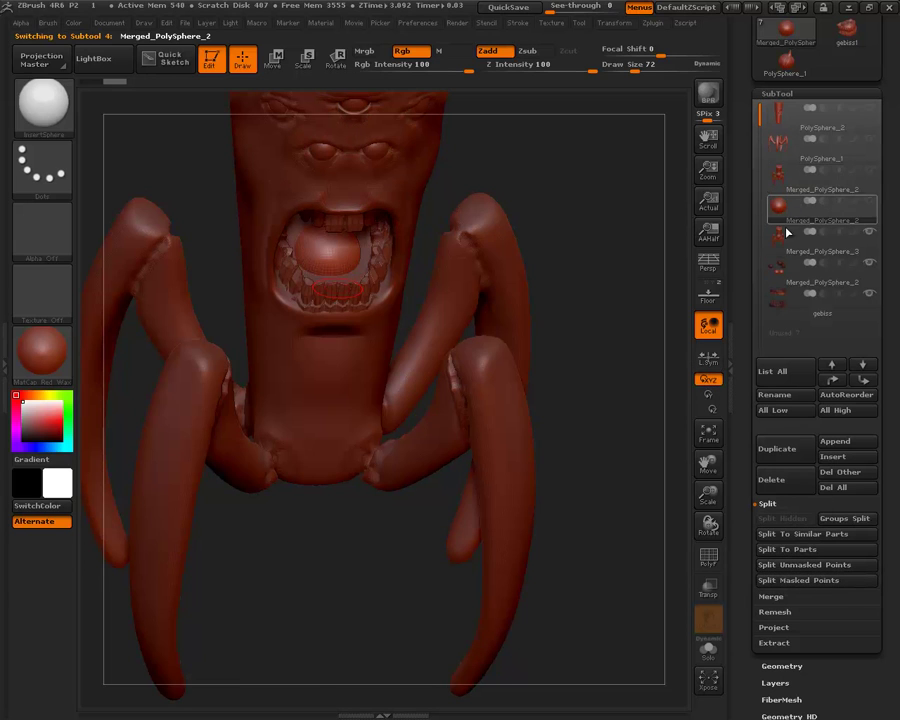
pyautogui.moveTo(646, 241)
pyautogui.mouseDown()
pyautogui.moveTo(635, 199)
pyautogui.moveTo(707, 408)
pyautogui.mouseUp()
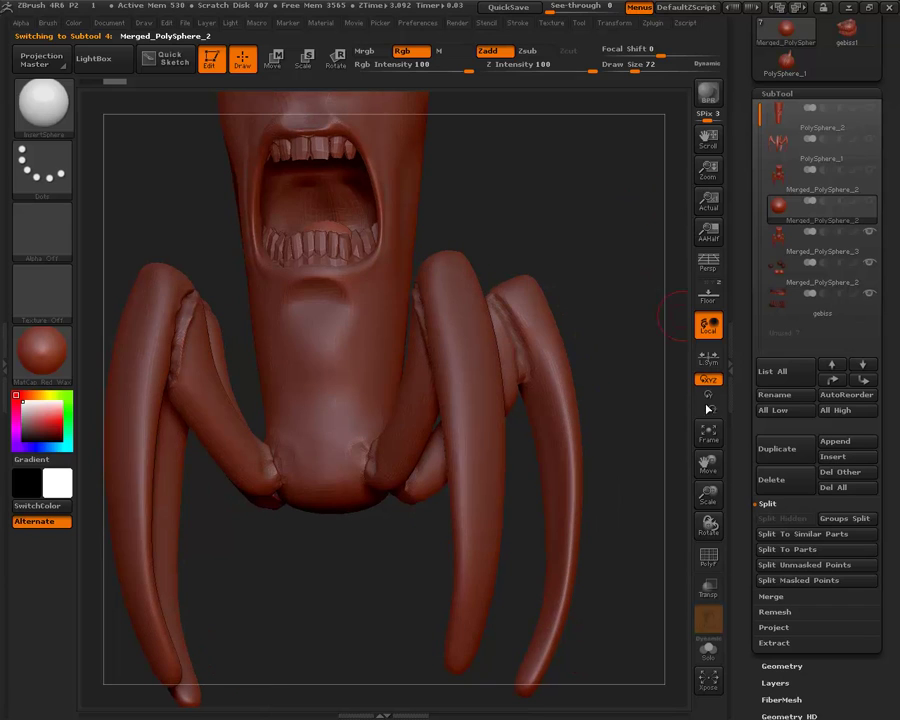
pyautogui.click(709, 652)
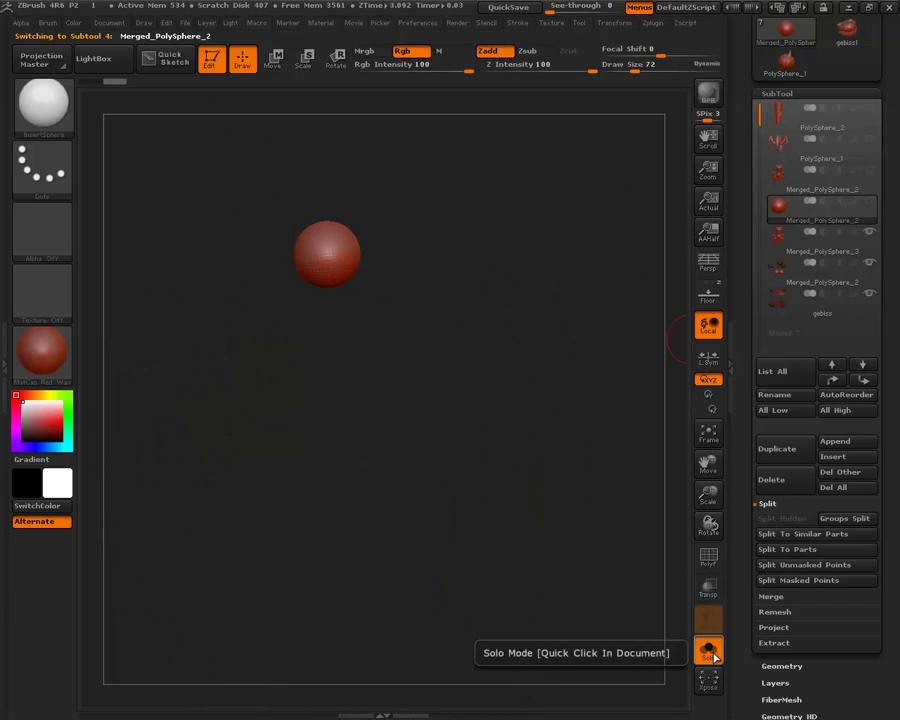
pyautogui.click(706, 648)
pyautogui.click(714, 603)
# Transpose-scale the sphere into a thin, flat disc.
pyautogui.moveTo(620, 300); pyautogui.dragTo(386, 190)
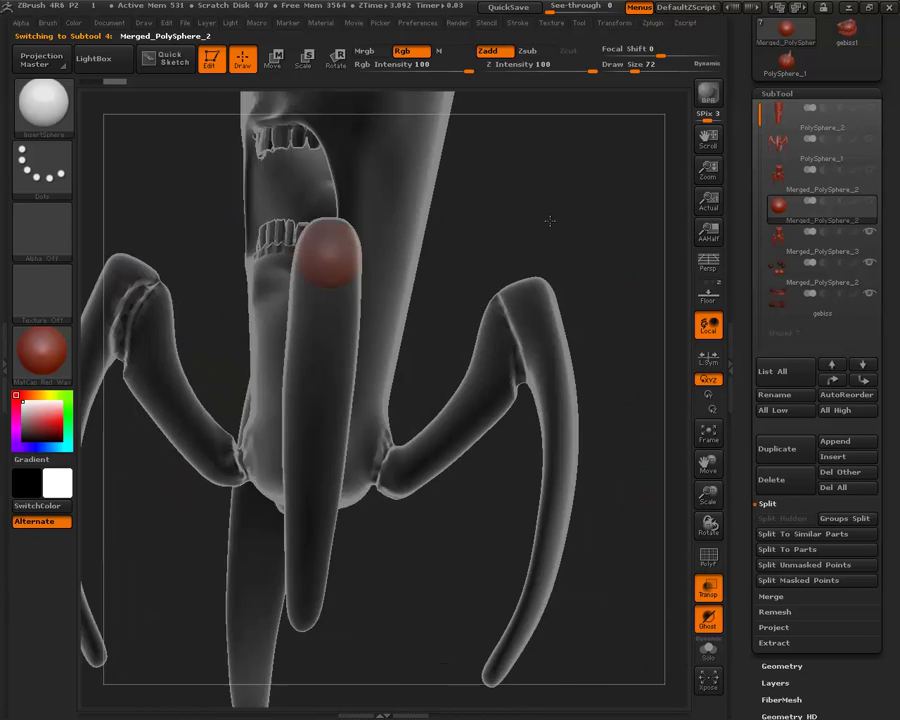
pyautogui.press('w')
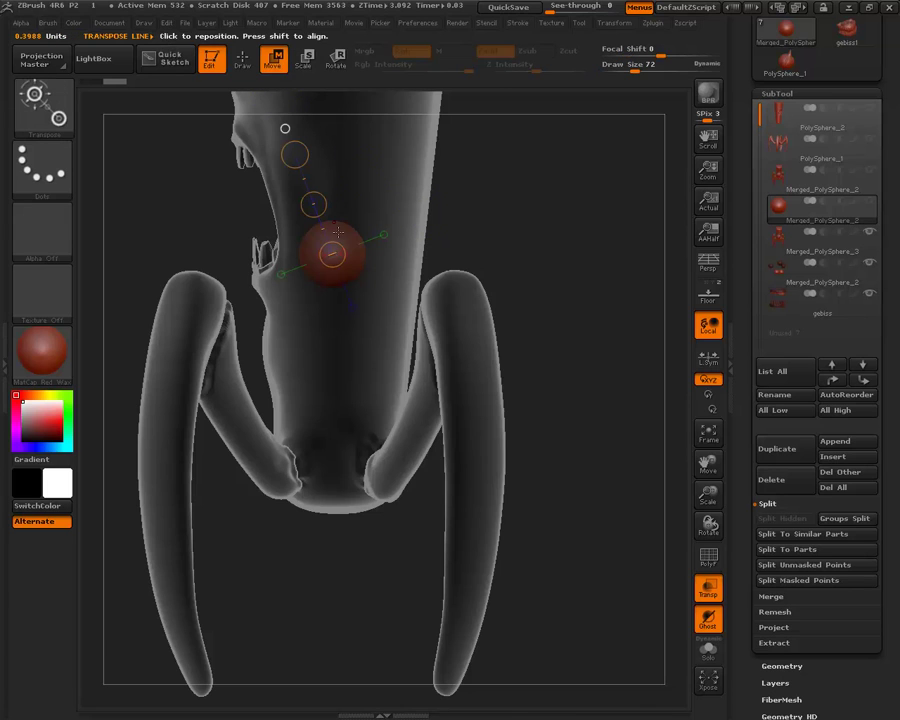
pyautogui.moveTo(343, 236)
pyautogui.mouseDown()
pyautogui.moveTo(141, 235)
pyautogui.moveTo(157, 241)
pyautogui.mouseUp()
pyautogui.moveTo(308, 255)
pyautogui.mouseDown()
pyautogui.moveTo(307, 150)
pyautogui.moveTo(307, 205)
pyautogui.moveTo(307, 170)
pyautogui.mouseUp()
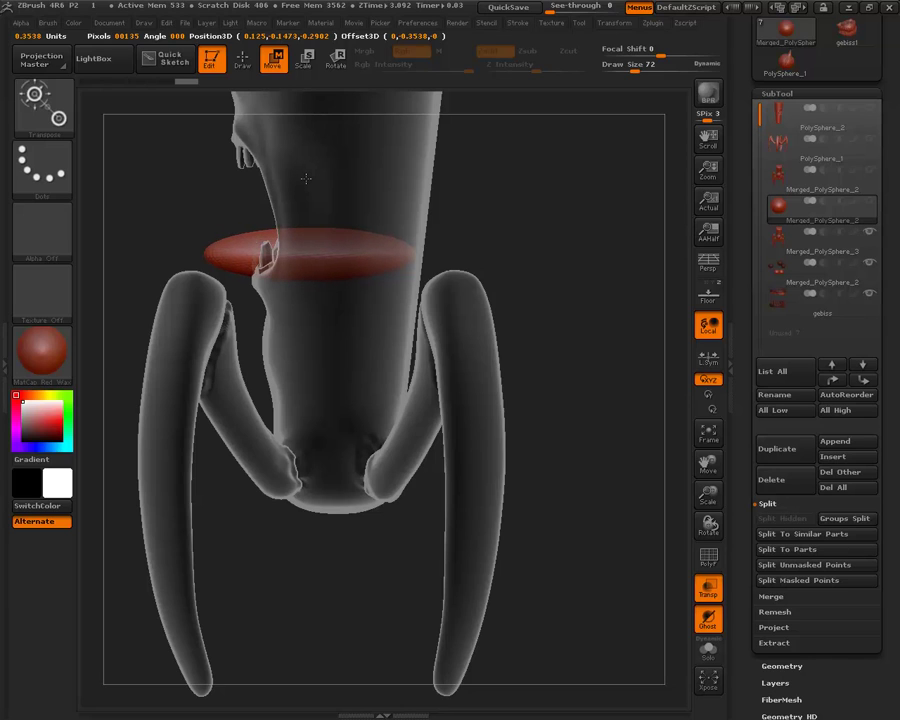
pyautogui.press('ctrl')
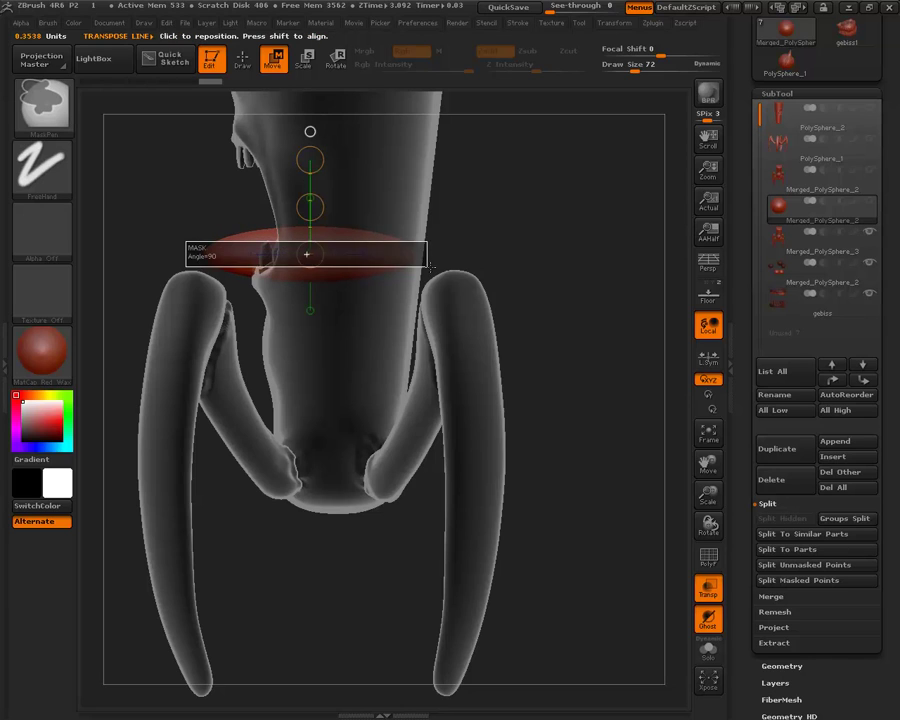
pyautogui.moveTo(310, 254); pyautogui.dragTo(405, 254)
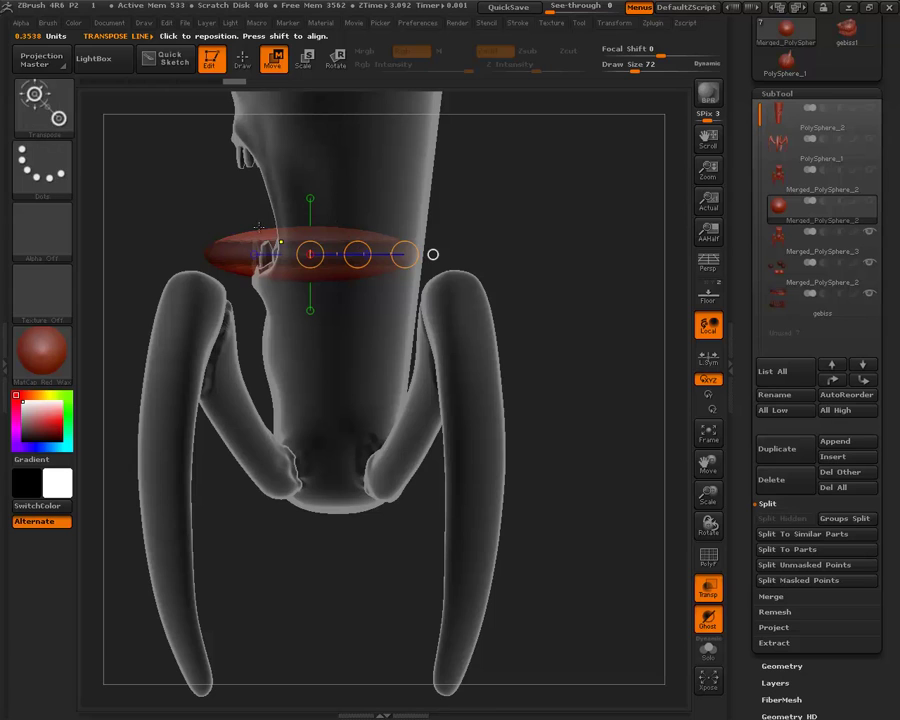
pyautogui.click(241, 60)
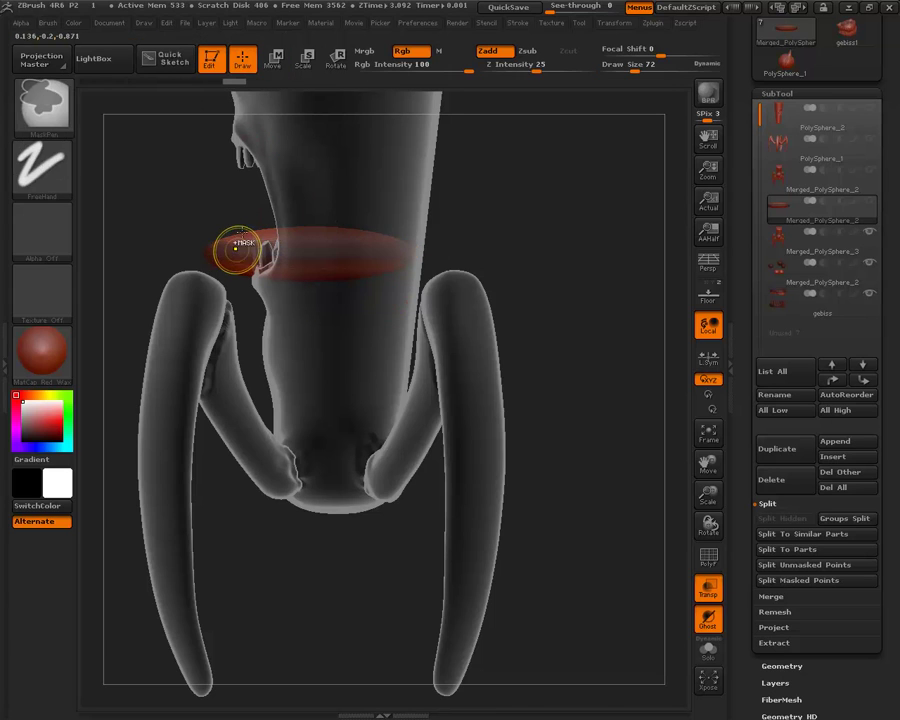
# Move the flattened disc into position inside the mouth over the lower teeth.
pyautogui.click(272, 58)
pyautogui.moveTo(282, 250); pyautogui.dragTo(287, 181)
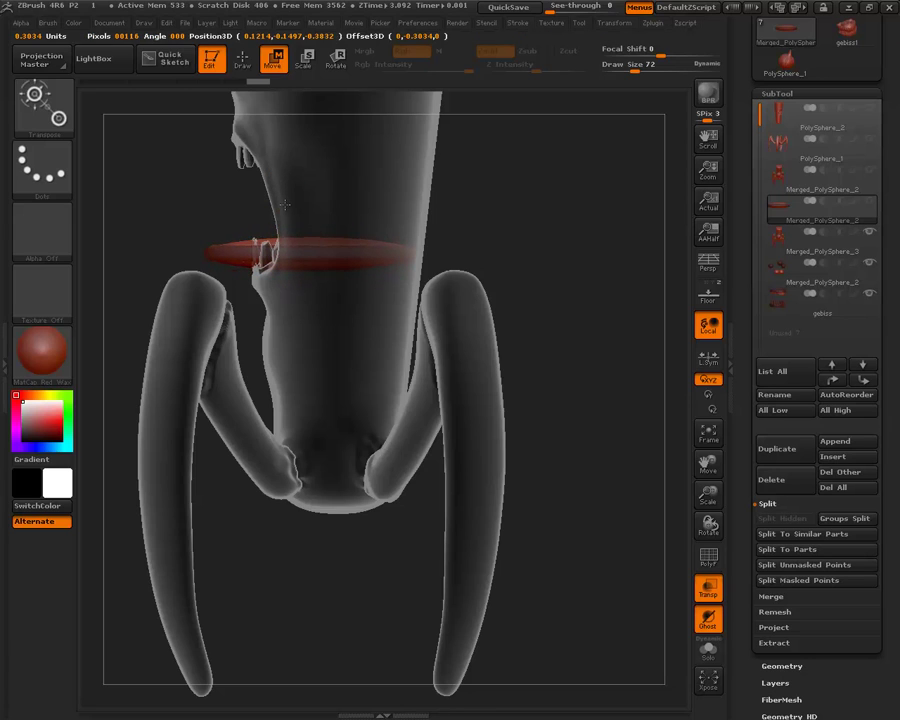
pyautogui.press('q')
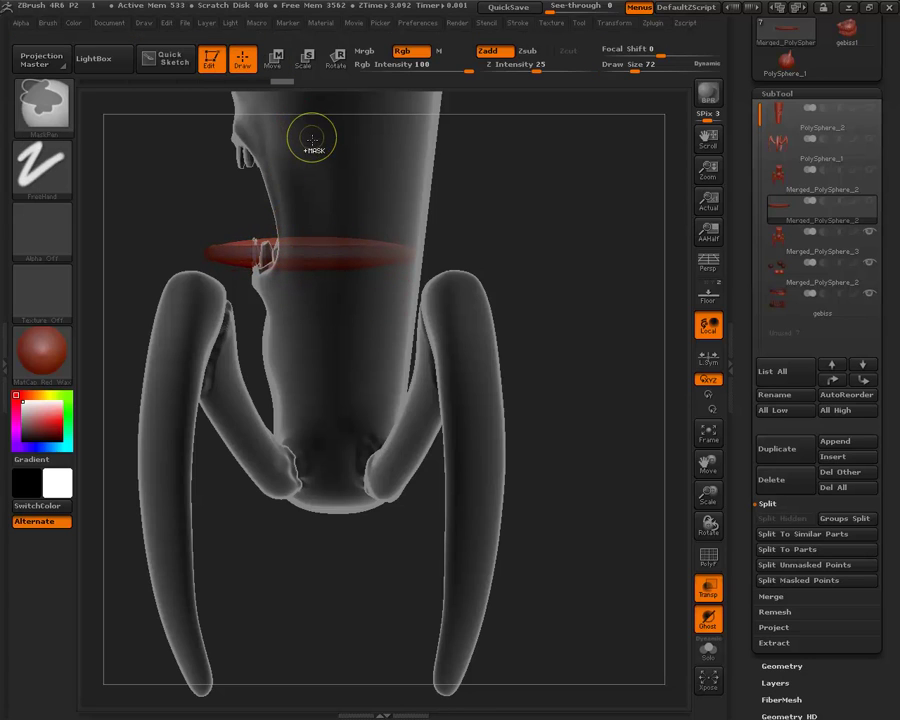
pyautogui.click(272, 58)
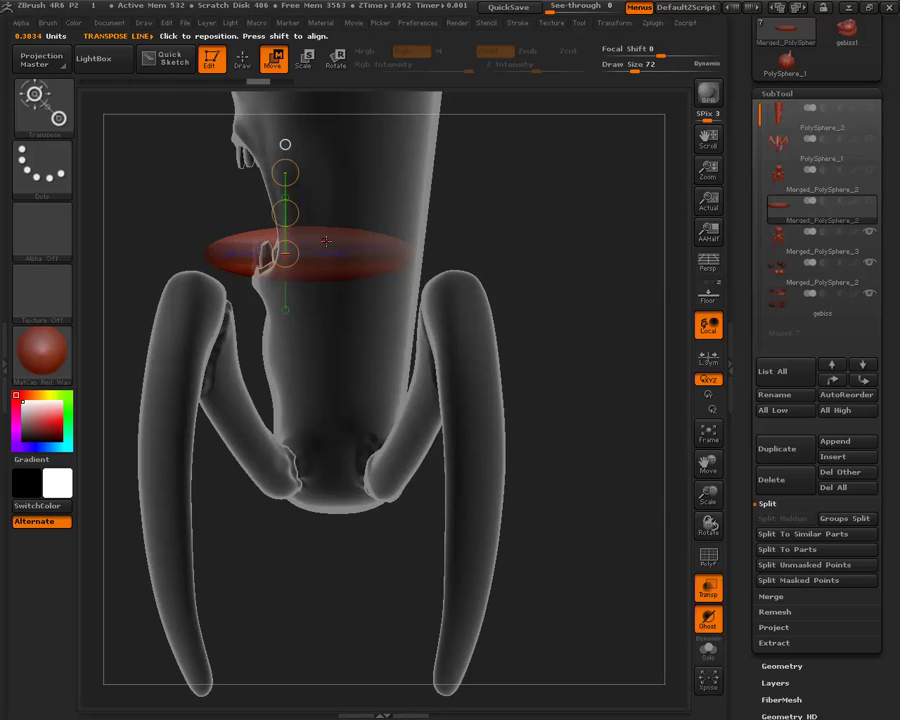
pyautogui.click(326, 241)
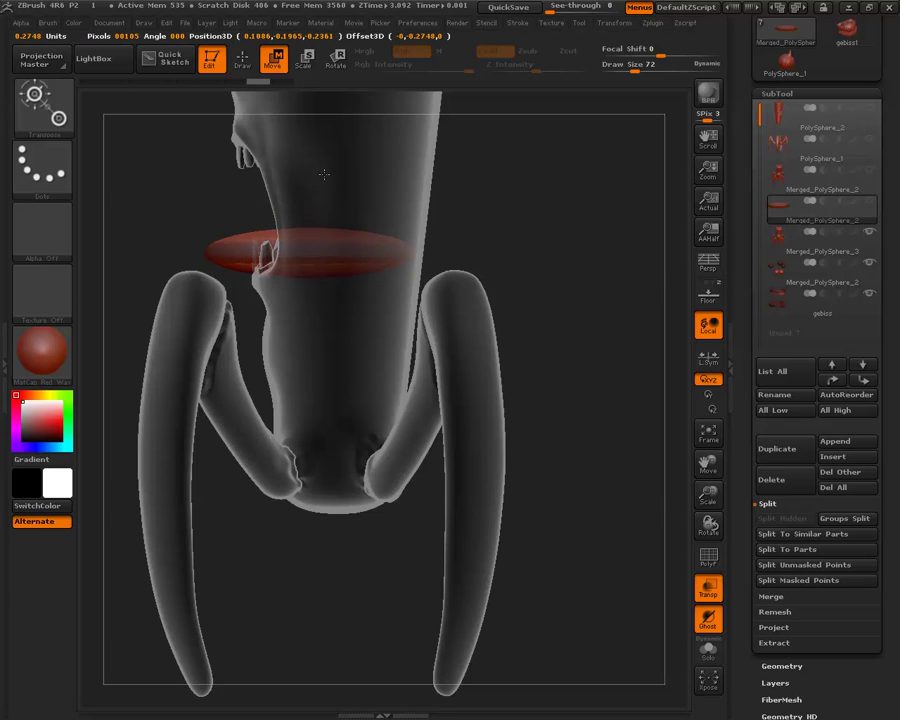
pyautogui.press('w')
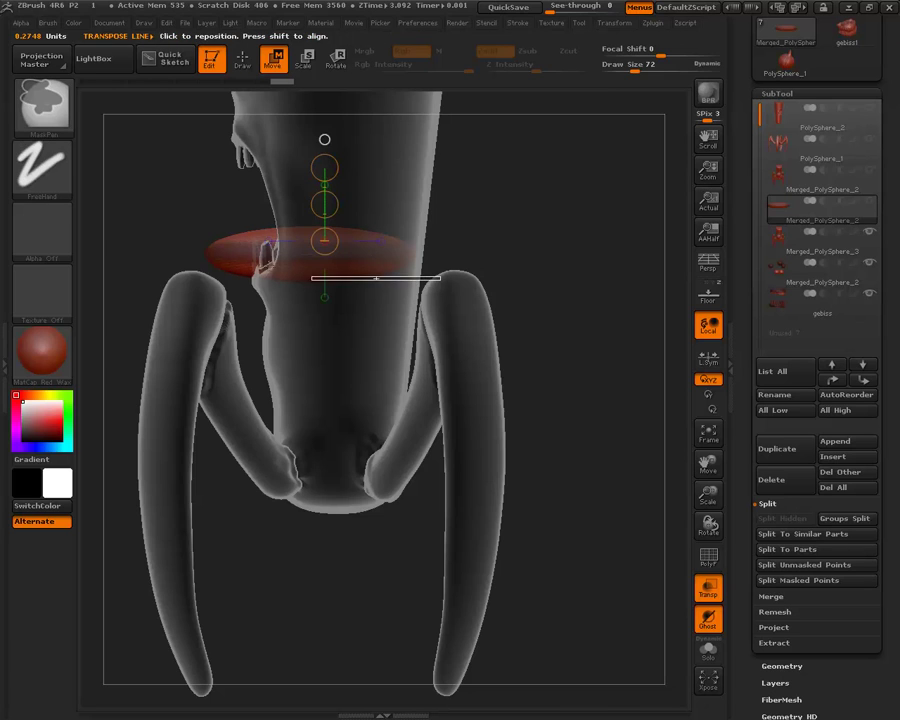
pyautogui.click(328, 172)
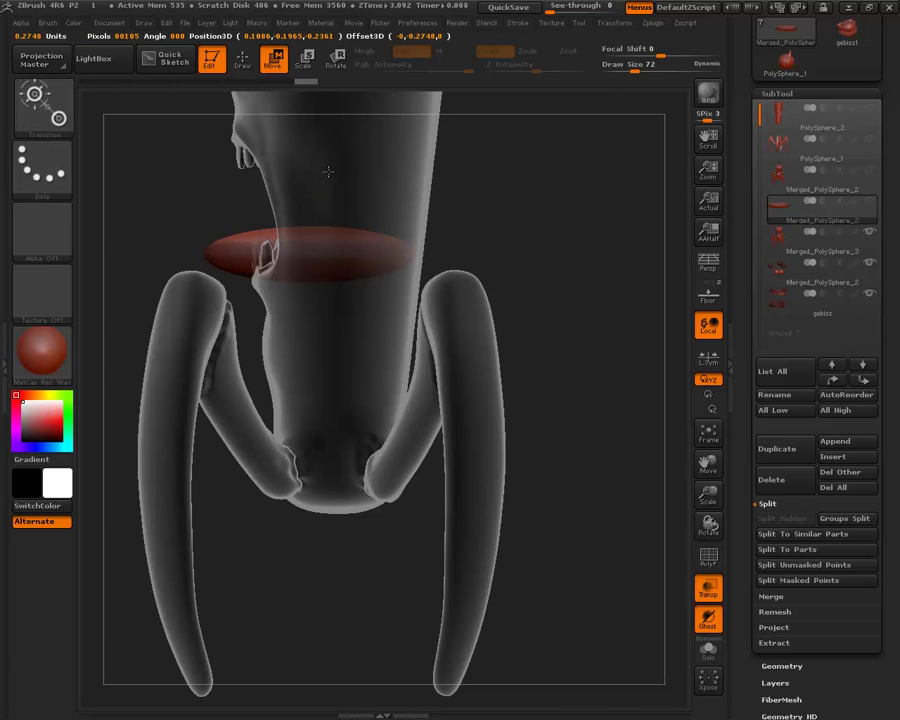
pyautogui.press('w')
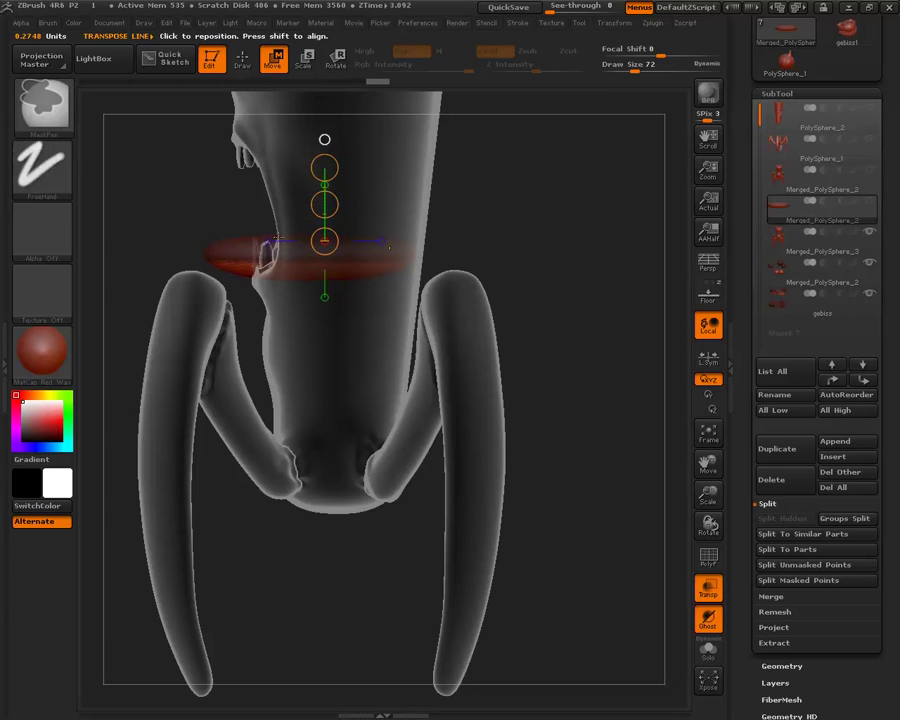
pyautogui.moveTo(298, 266)
pyautogui.mouseDown()
pyautogui.moveTo(301, 331)
pyautogui.moveTo(204, 90)
pyautogui.mouseUp()
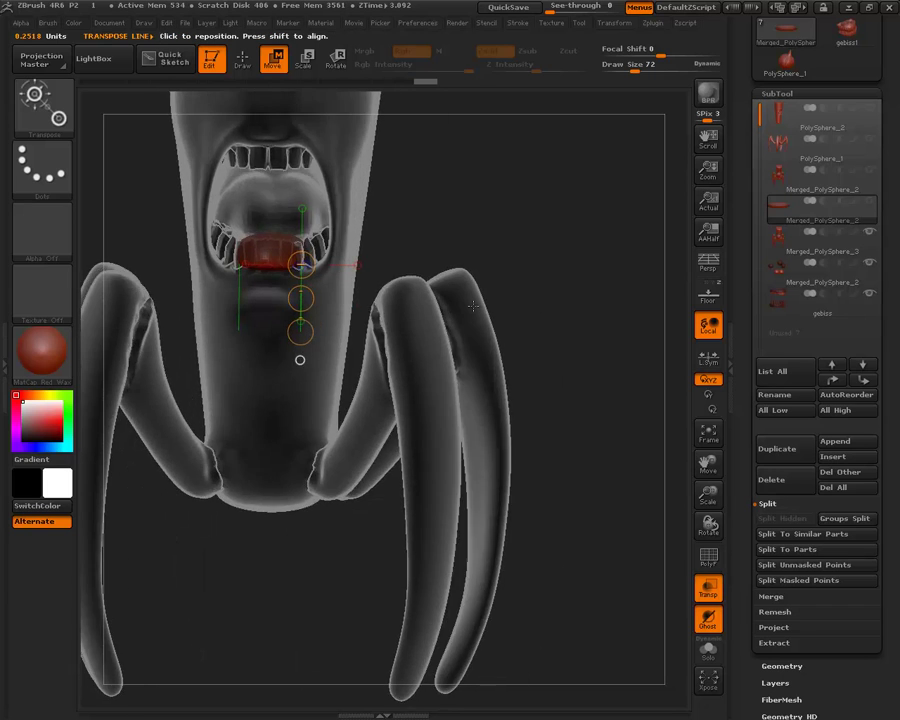
# Make the body opaque again, isolate the oval tongue piece, and select the Move brush.
pyautogui.press('q')
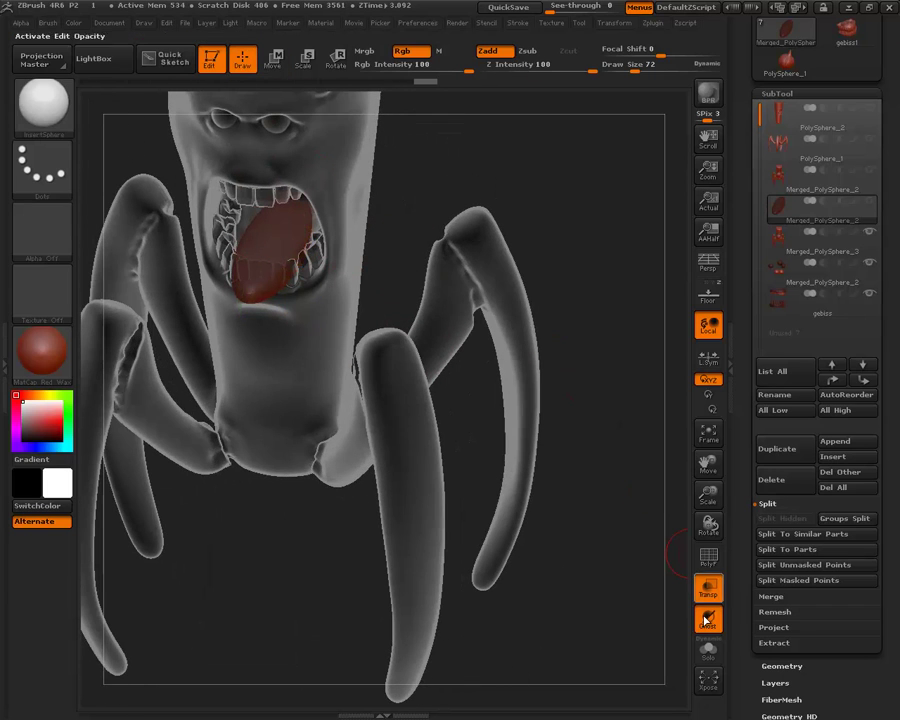
pyautogui.click(713, 596)
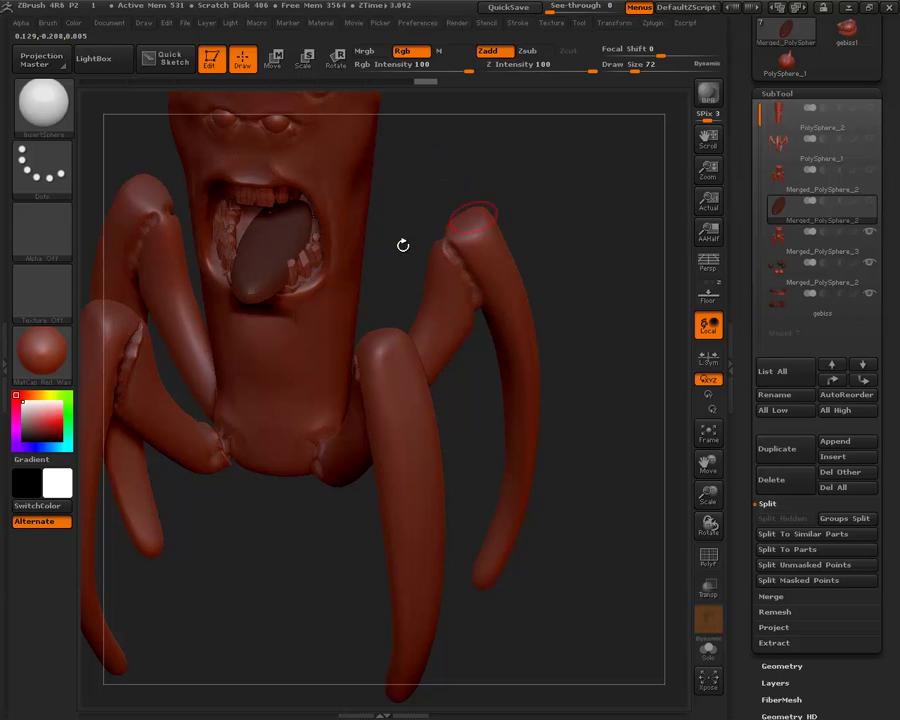
pyautogui.click(708, 650)
pyautogui.click(42, 100)
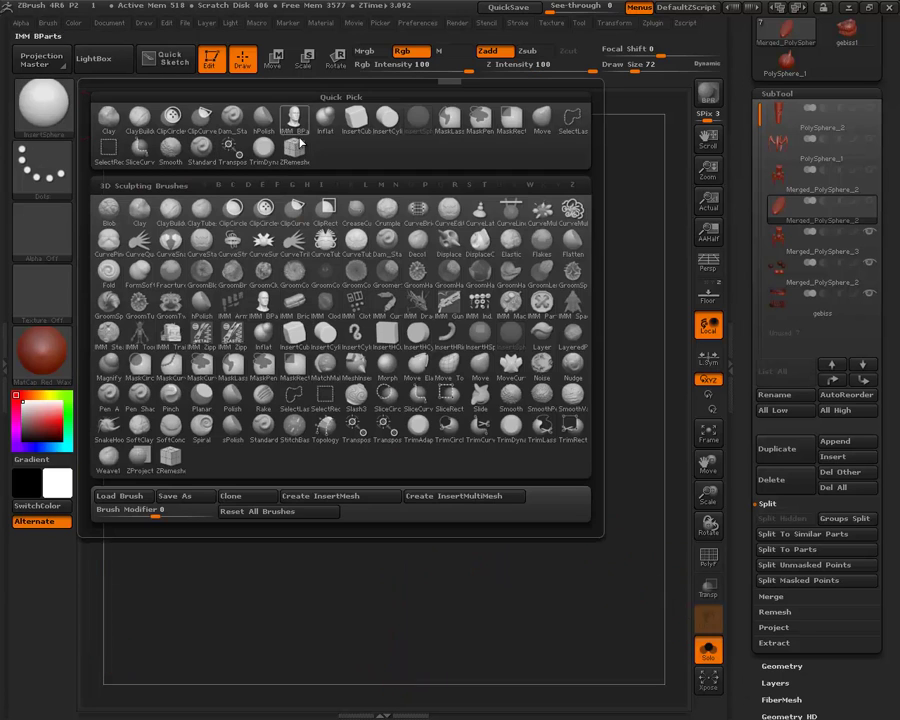
pyautogui.click(541, 117)
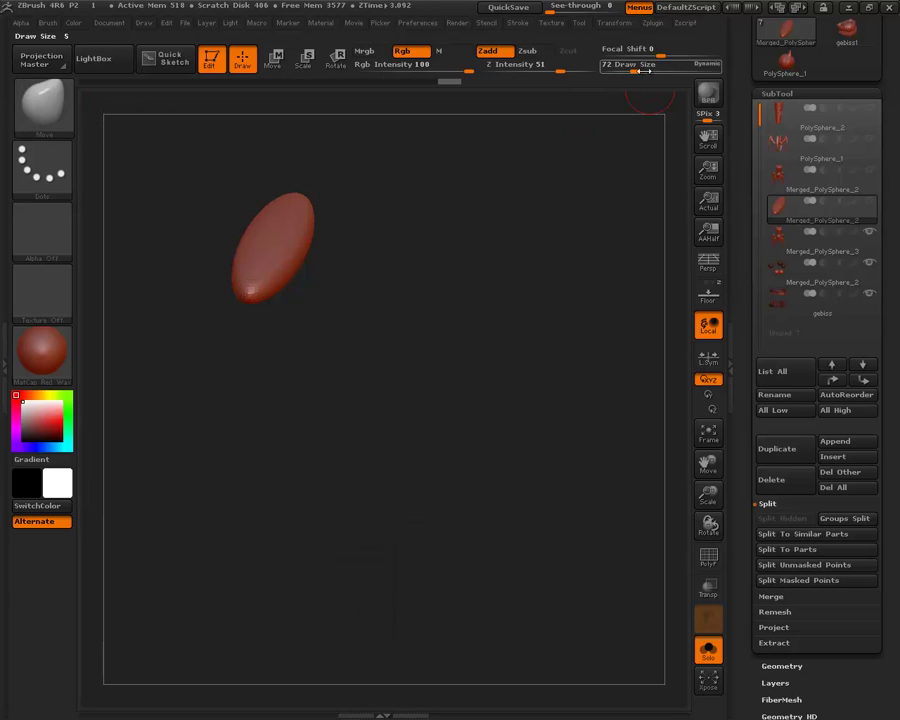
# Remesh the tongue piece evenly at resolution 304.
pyautogui.moveTo(614, 112)
pyautogui.mouseDown()
pyautogui.moveTo(543, 164)
pyautogui.moveTo(566, 282)
pyautogui.moveTo(600, 304)
pyautogui.moveTo(462, 440)
pyautogui.moveTo(542, 76)
pyautogui.mouseUp()
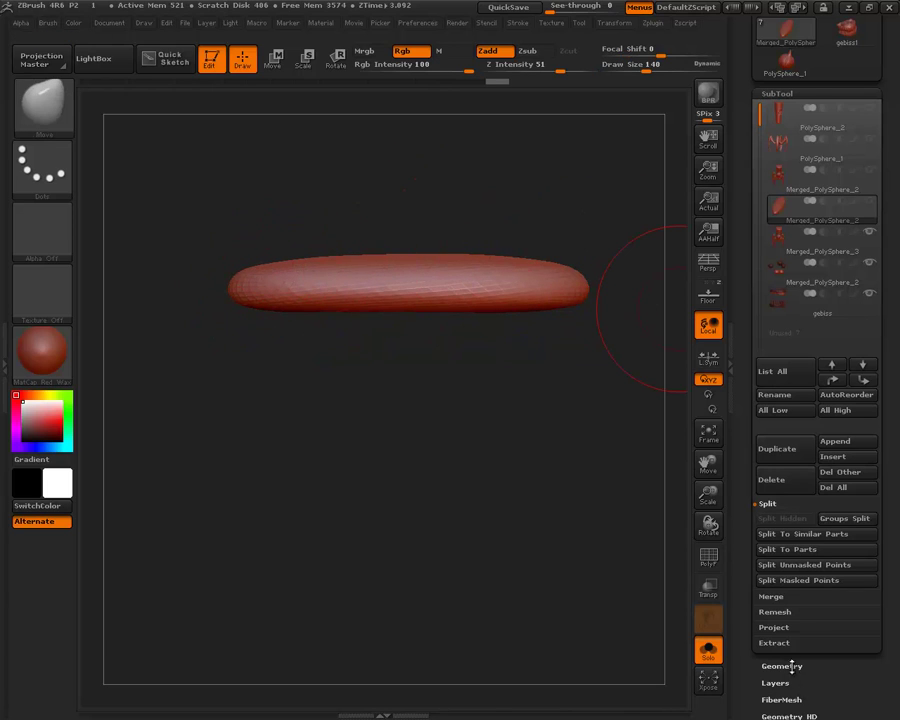
pyautogui.click(784, 666)
pyautogui.click(786, 316)
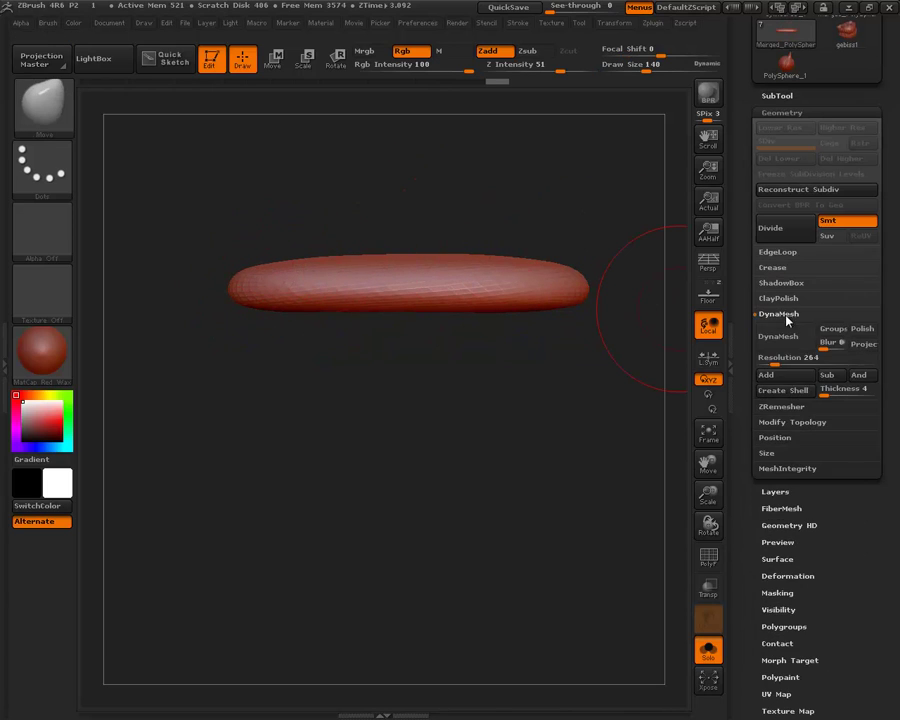
pyautogui.moveTo(799, 356); pyautogui.dragTo(812, 357)
pyautogui.click(785, 336)
# Enlarge the brush to 165 and pull the oval into a broad, curved, lopsided tongue.
pyautogui.press('shift')
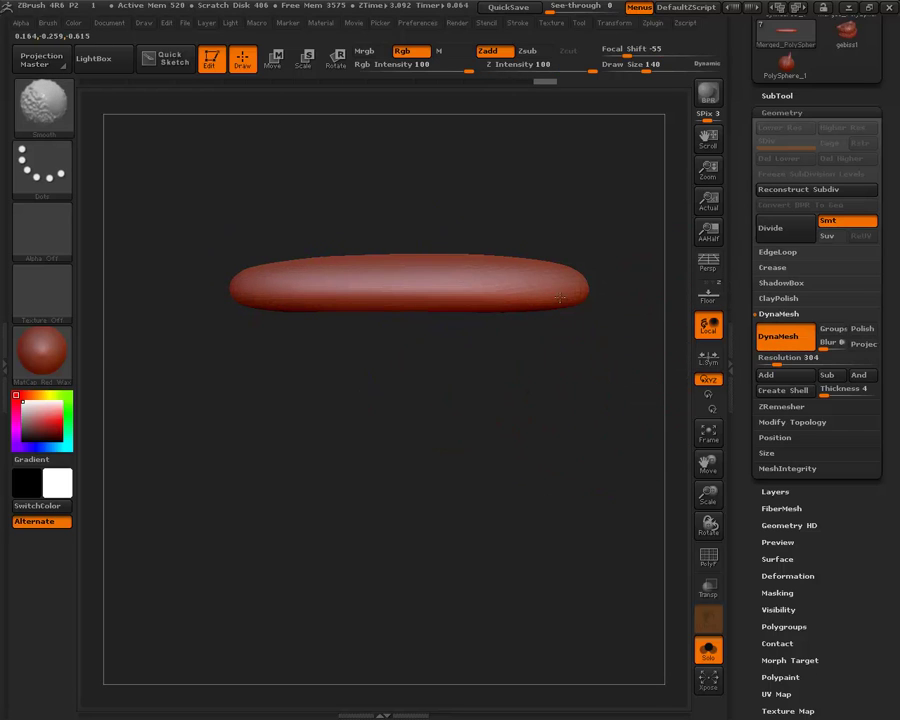
pyautogui.moveTo(625, 64); pyautogui.dragTo(645, 64)
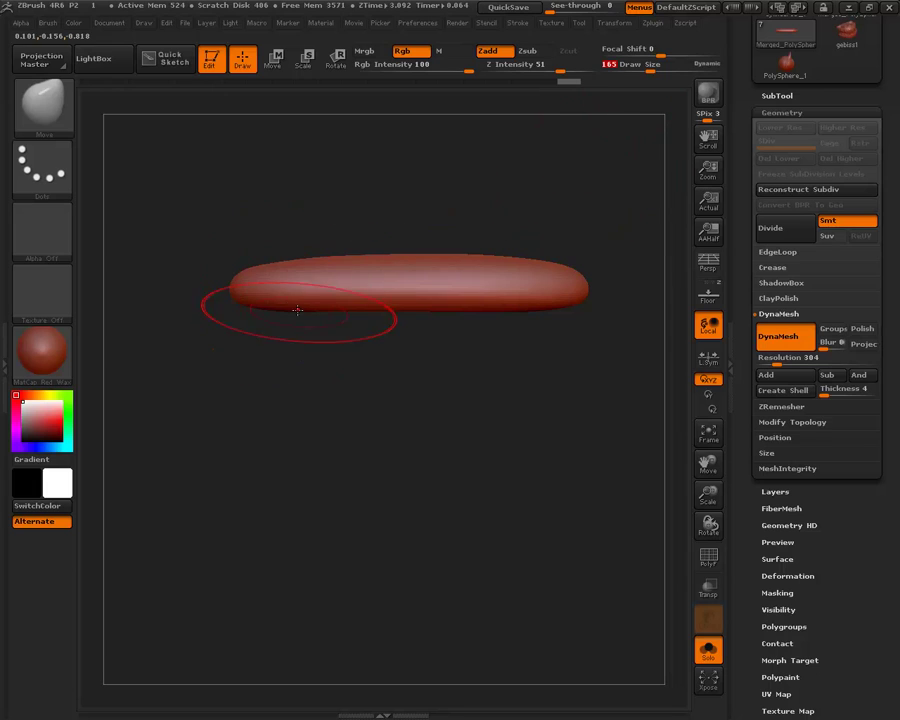
pyautogui.moveTo(316, 304); pyautogui.dragTo(465, 272)
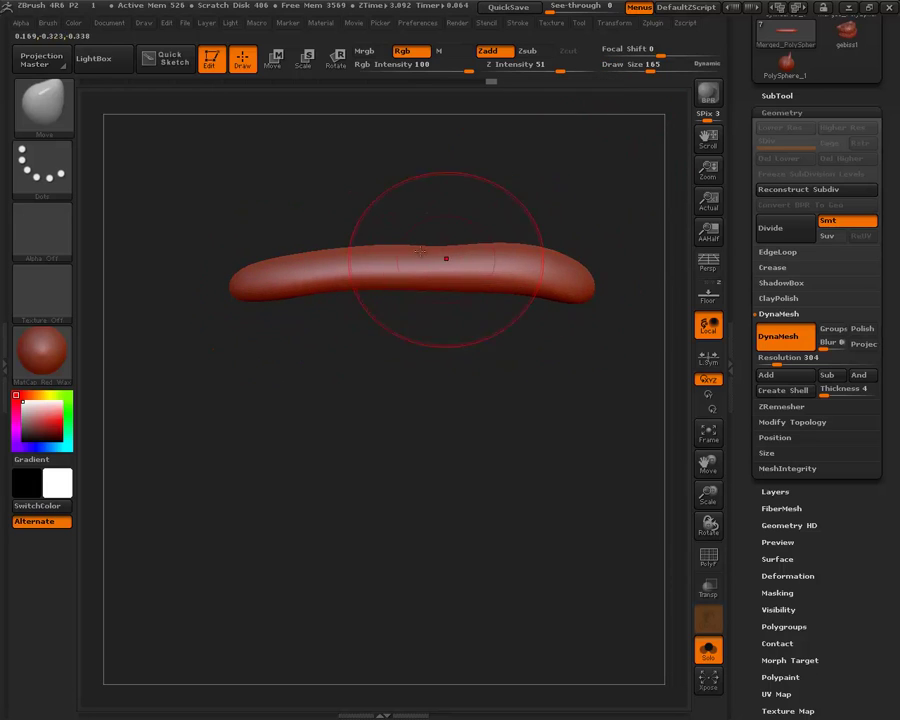
pyautogui.moveTo(458, 307); pyautogui.dragTo(413, 239)
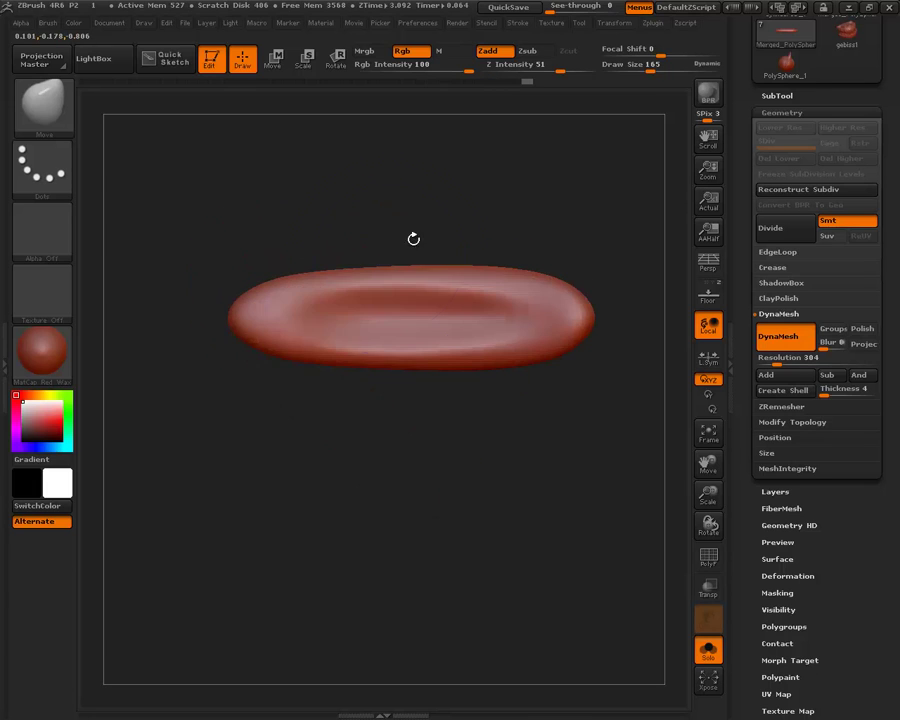
pyautogui.moveTo(296, 294); pyautogui.dragTo(336, 270)
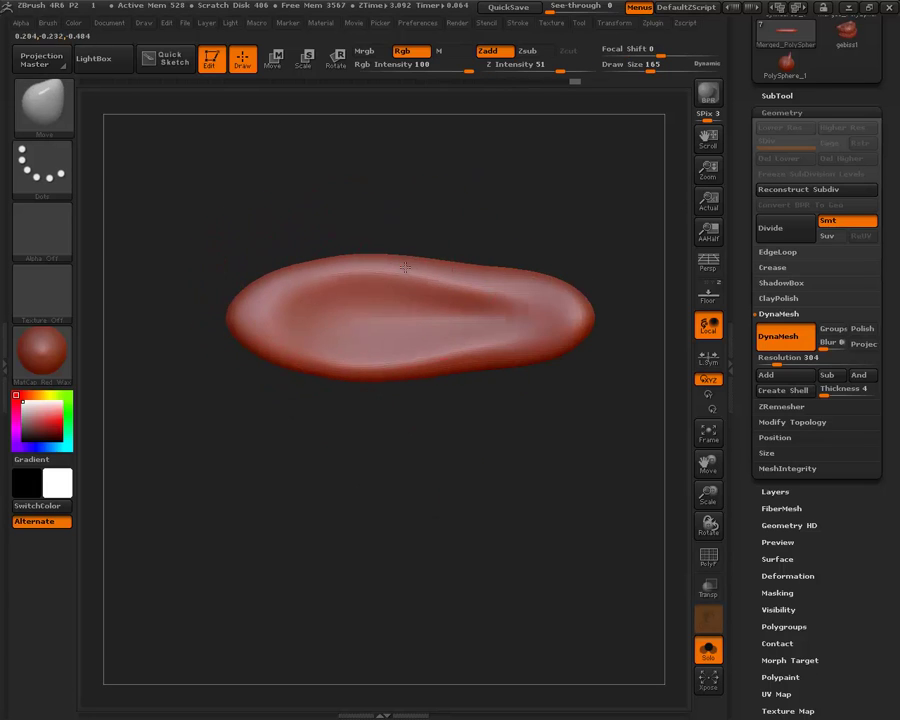
pyautogui.moveTo(490, 266)
pyautogui.mouseDown()
pyautogui.moveTo(466, 243)
pyautogui.moveTo(257, 287)
pyautogui.moveTo(238, 308)
pyautogui.mouseUp()
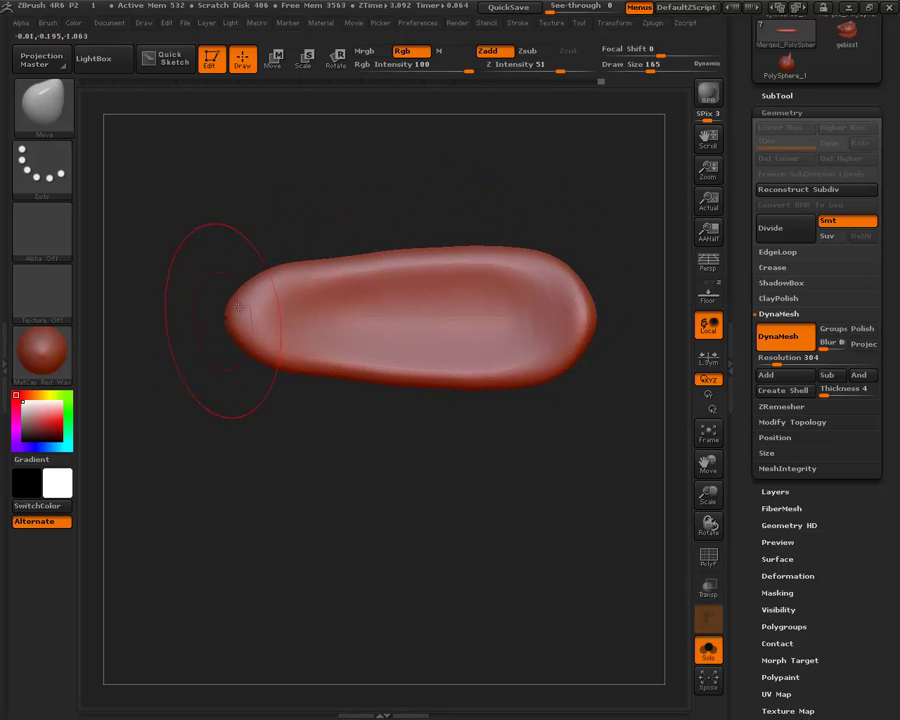
# Reduce Draw Size to 109 and smooth the tongue's surface from an upright front view.
pyautogui.moveTo(654, 56); pyautogui.dragTo(645, 56)
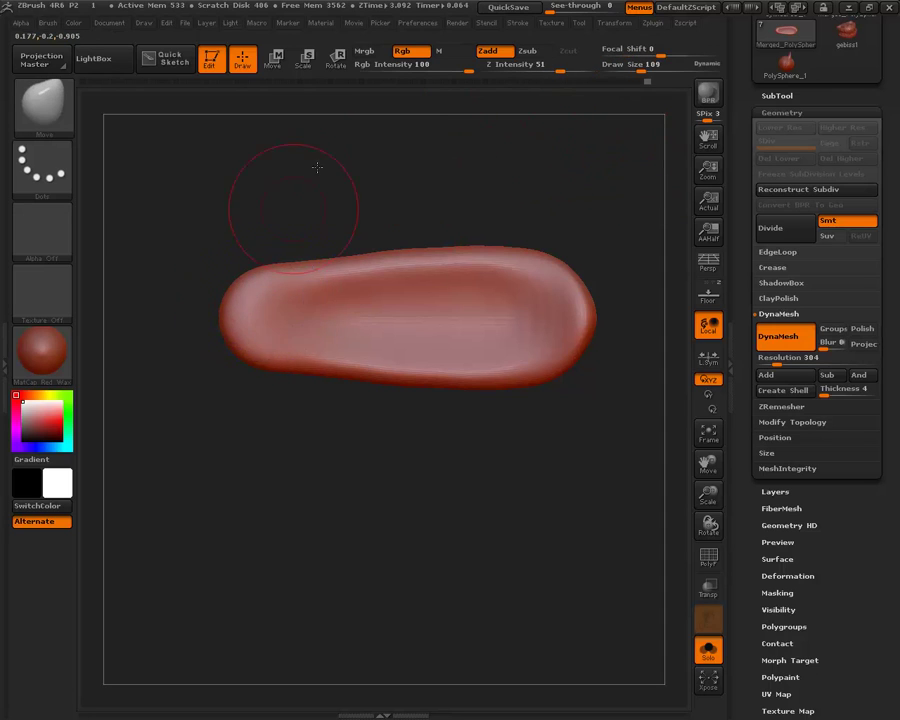
pyautogui.moveTo(292, 182); pyautogui.dragTo(312, 314)
pyautogui.press('shift')
pyautogui.keyDown('shift'); pyautogui.moveTo(272, 197); pyautogui.dragTo(337, 437); pyautogui.keyUp('shift')
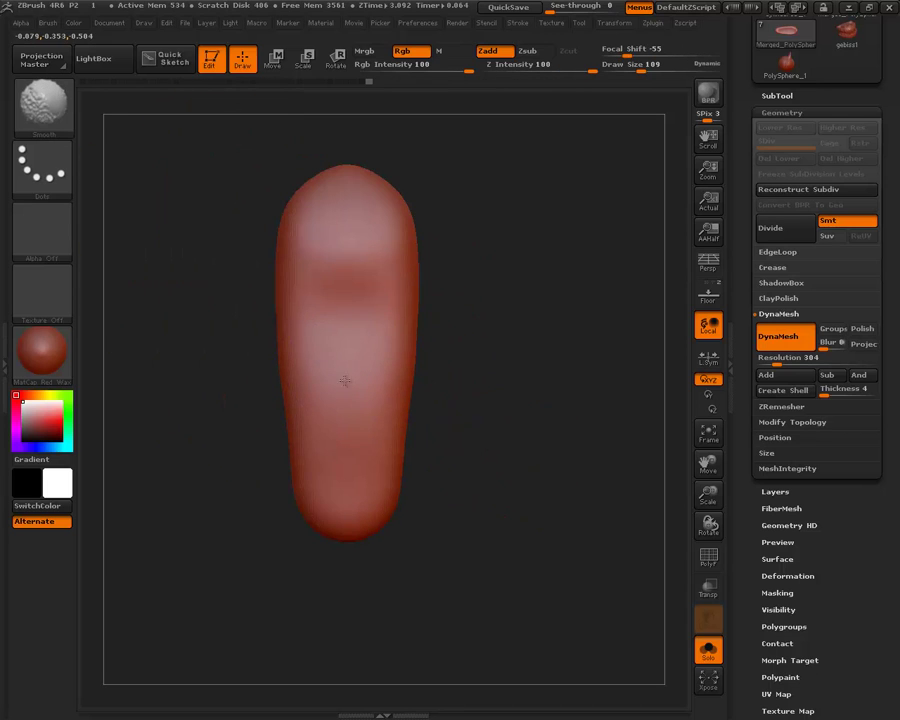
# Carve a groove down the tongue's middle with the Standard brush and smooth it.
pyautogui.click(42, 103)
pyautogui.click(181, 165)
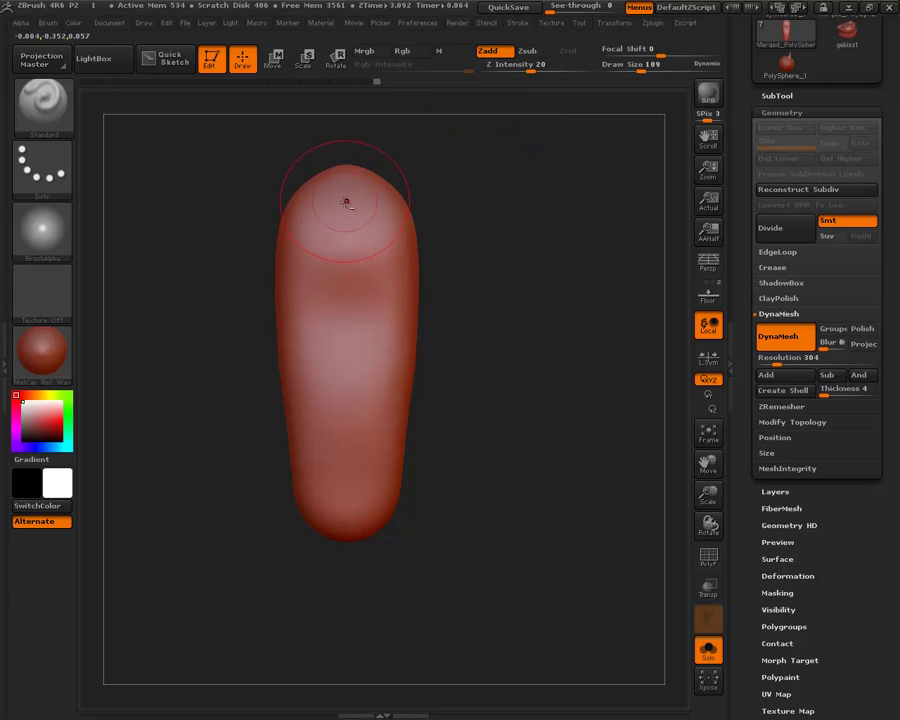
pyautogui.moveTo(346, 213); pyautogui.dragTo(350, 527)
pyautogui.press('shift')
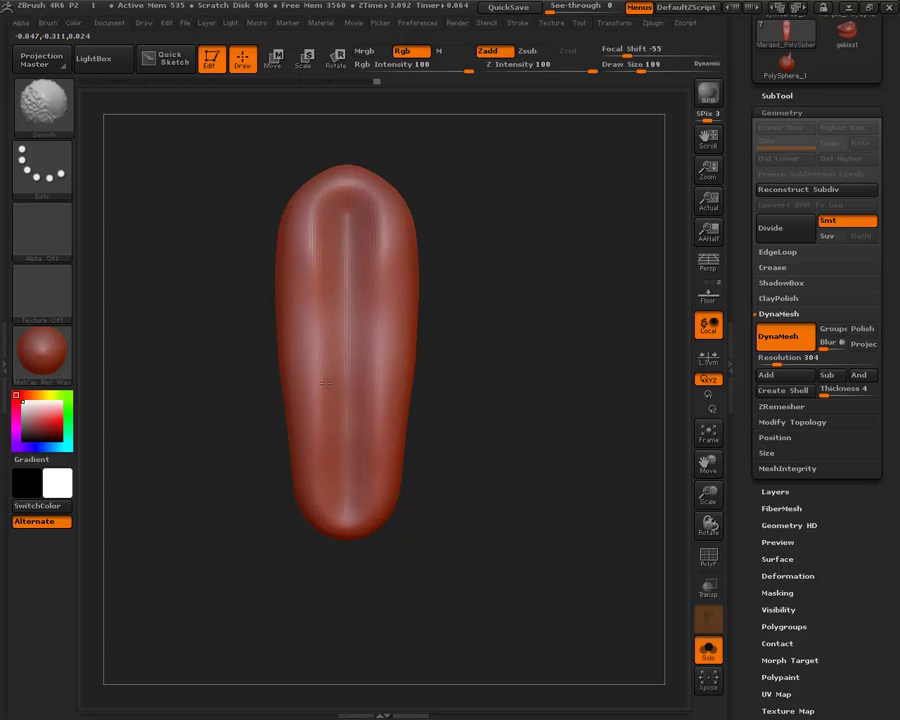
pyautogui.moveTo(560, 246)
pyautogui.mouseDown()
pyautogui.moveTo(568, 209)
pyautogui.moveTo(588, 300)
pyautogui.moveTo(412, 487)
pyautogui.mouseUp()
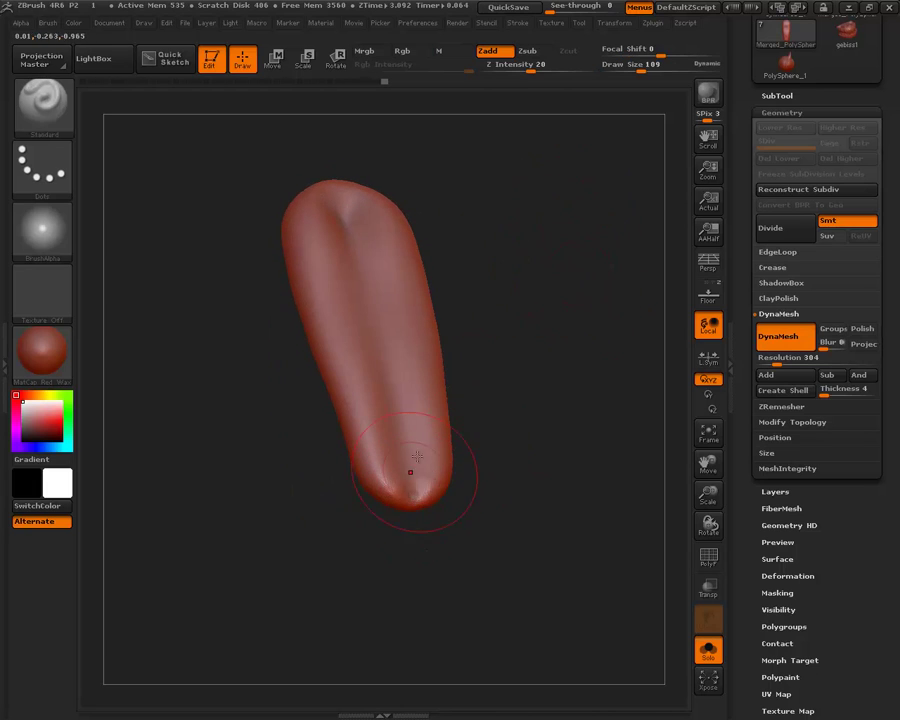
pyautogui.press('shift')
# Turn off Solo and use Move to slide the tongue back into the open mouth.
pyautogui.click(708, 650)
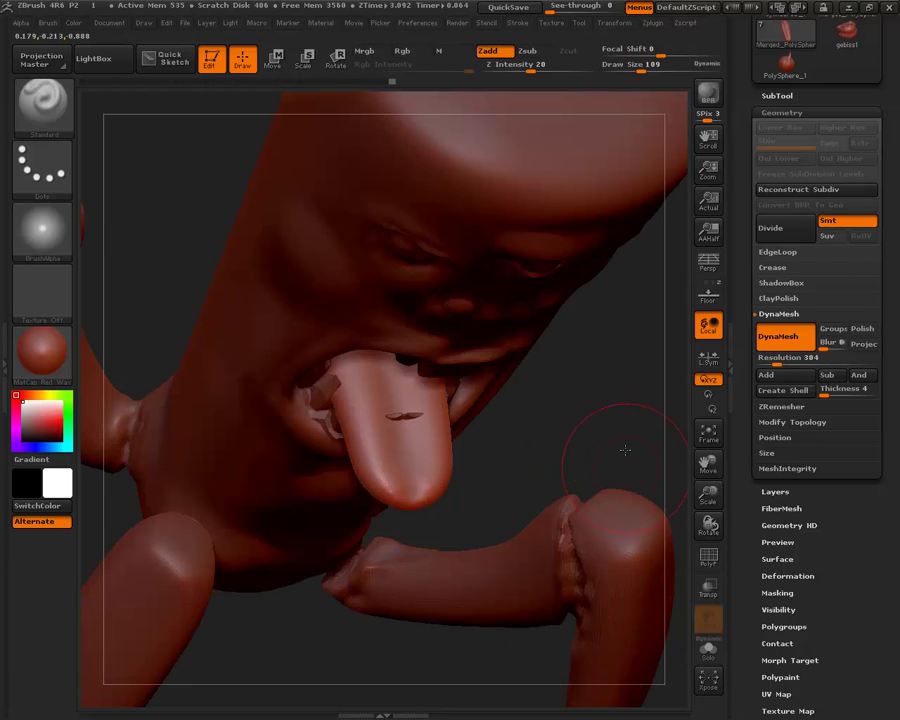
pyautogui.moveTo(620, 440)
pyautogui.mouseDown()
pyautogui.moveTo(630, 280)
pyautogui.moveTo(697, 345)
pyautogui.moveTo(524, 300)
pyautogui.mouseUp()
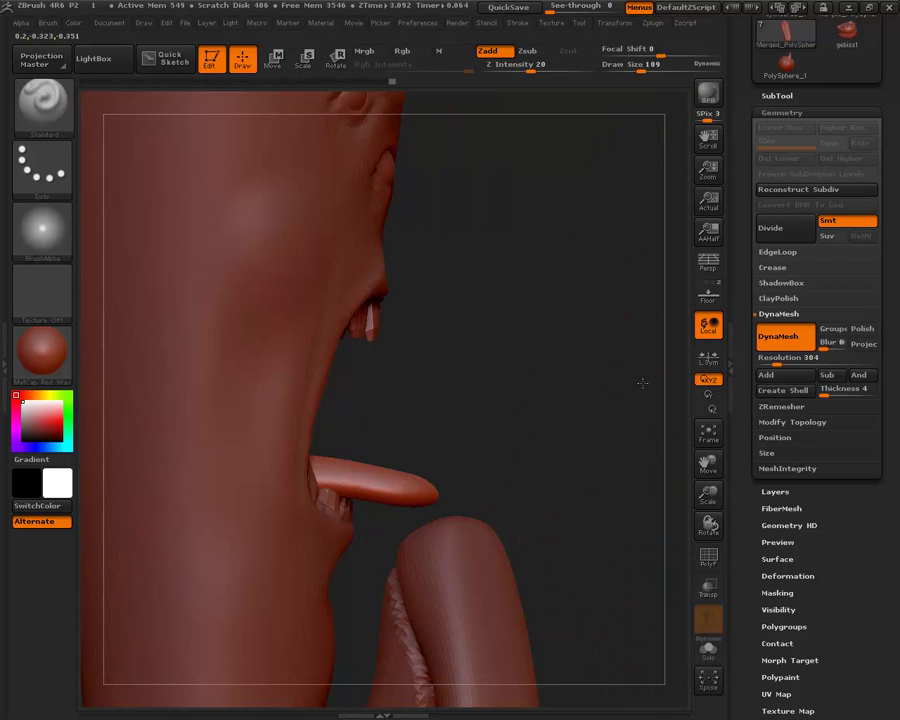
pyautogui.click(277, 63)
pyautogui.moveTo(187, 480)
pyautogui.mouseDown()
pyautogui.moveTo(528, 478)
pyautogui.moveTo(463, 476)
pyautogui.moveTo(470, 390)
pyautogui.moveTo(465, 400)
pyautogui.mouseUp()
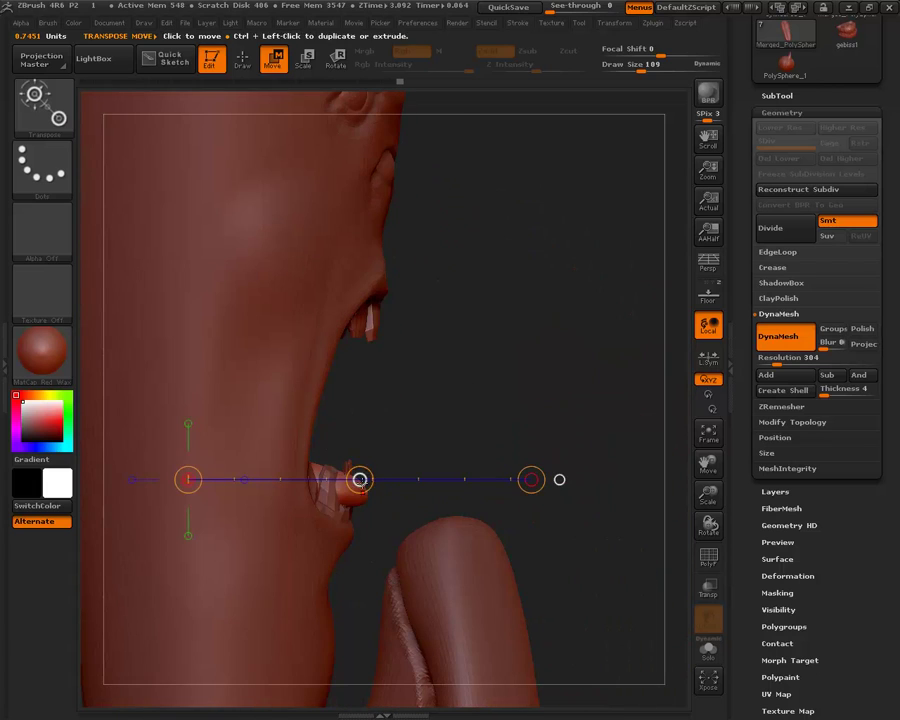
pyautogui.moveTo(357, 476); pyautogui.dragTo(325, 465)
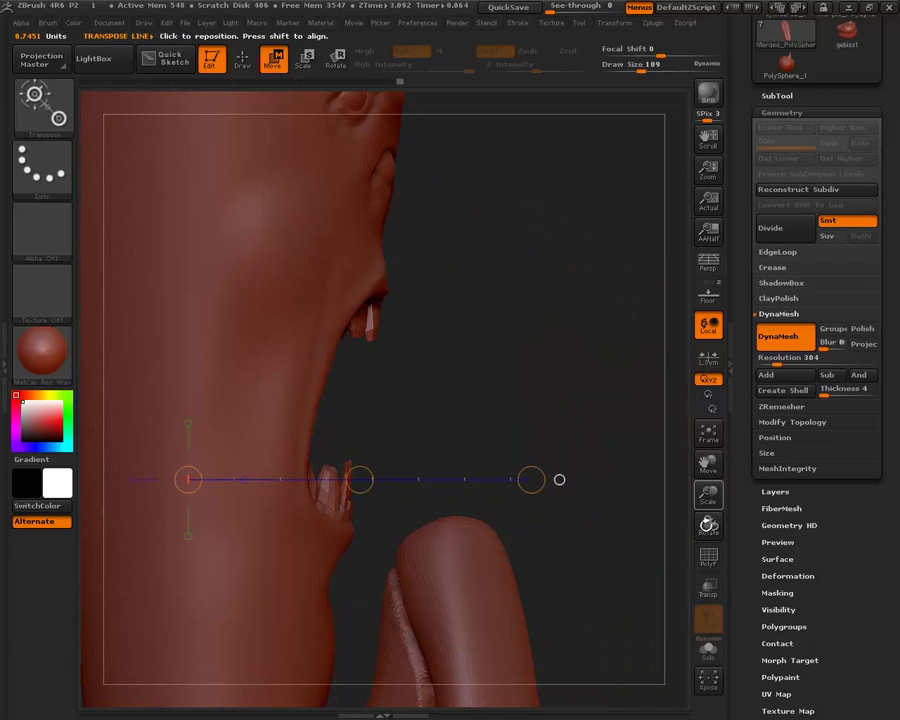
# Check the tongue's placement by toggling Solo, Transp and Ghost on the head.
pyautogui.click(712, 655)
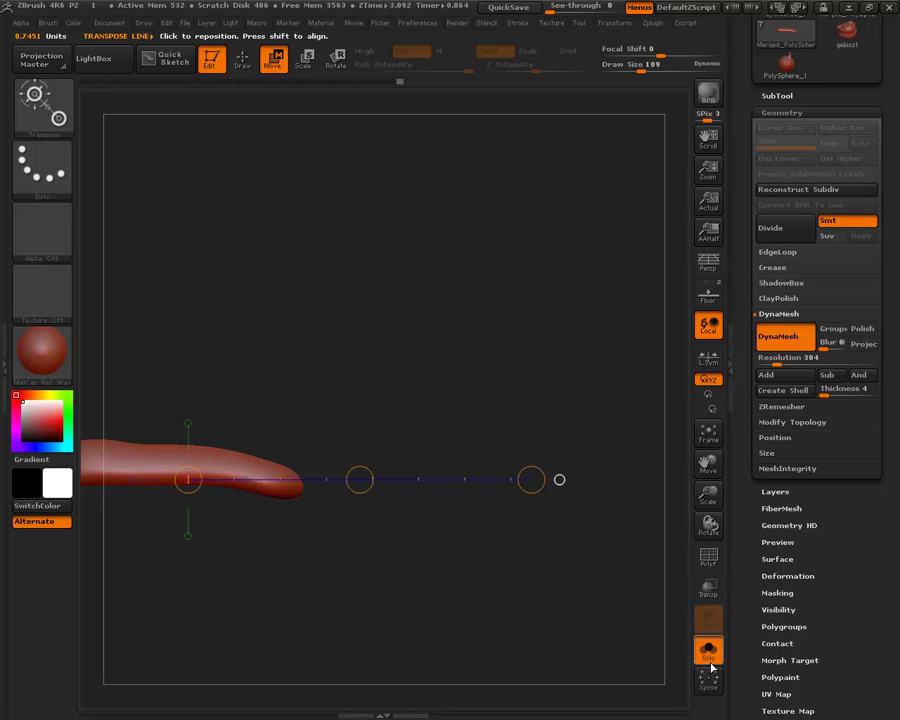
pyautogui.click(710, 653)
pyautogui.click(708, 588)
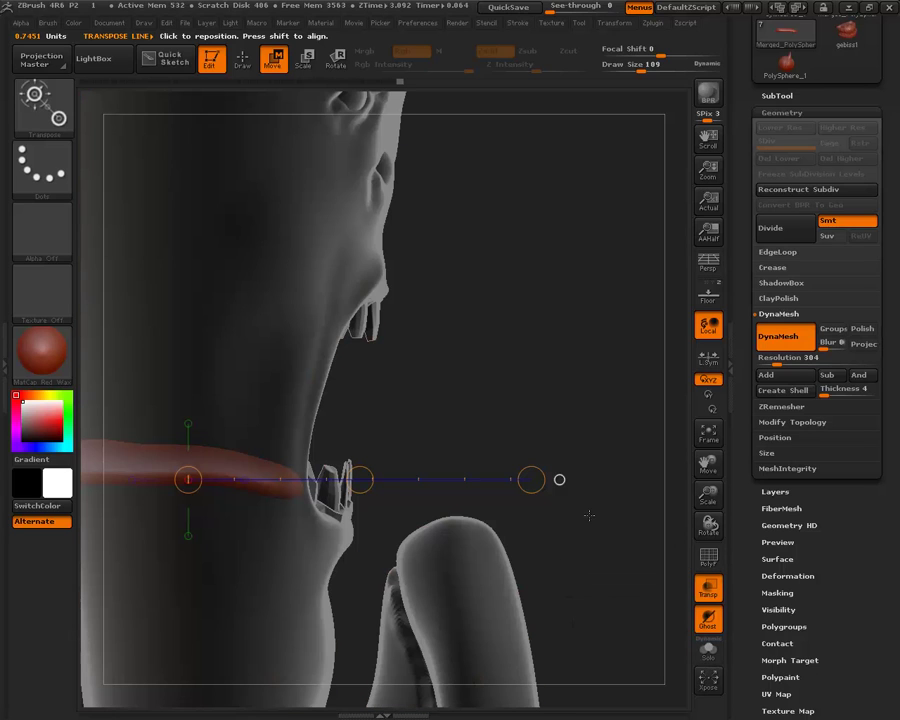
pyautogui.click(708, 622)
pyautogui.click(708, 622)
pyautogui.click(713, 596)
# Pull the tongue deeper behind the lower teeth with another move line, then frame the creature.
pyautogui.moveTo(585, 406)
pyautogui.mouseDown()
pyautogui.moveTo(520, 408)
pyautogui.moveTo(522, 459)
pyautogui.moveTo(416, 401)
pyautogui.mouseUp()
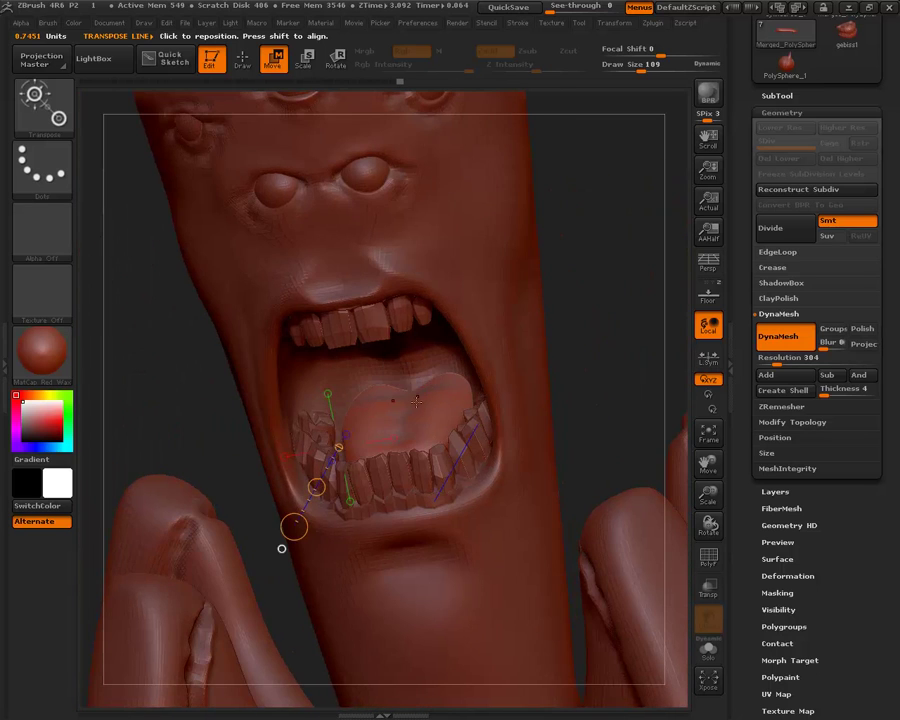
pyautogui.moveTo(349, 287); pyautogui.dragTo(417, 404)
pyautogui.moveTo(390, 357); pyautogui.dragTo(393, 363)
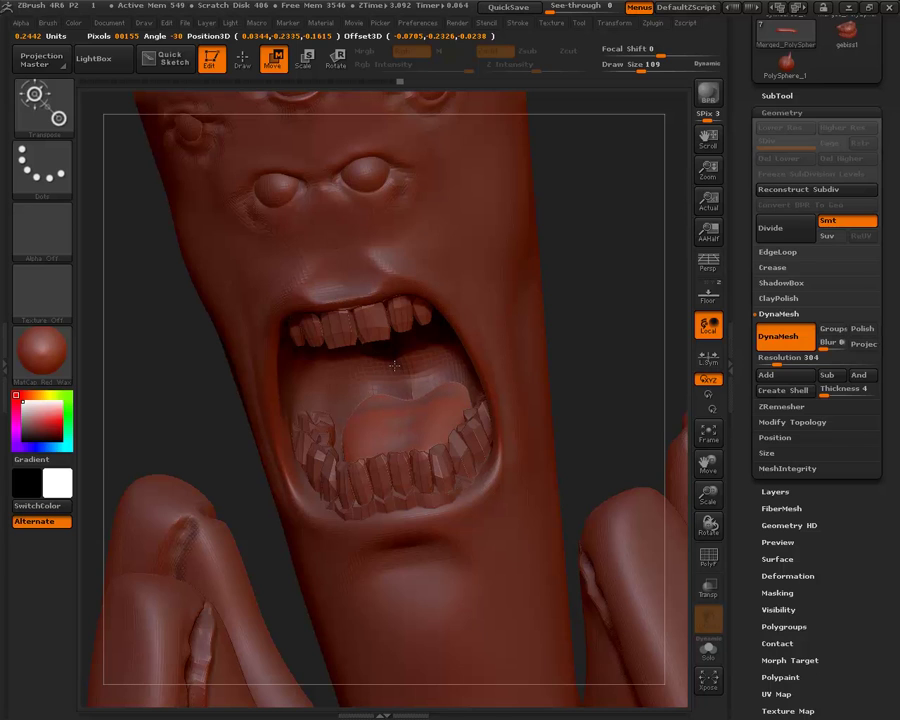
pyautogui.moveTo(570, 324)
pyautogui.mouseDown()
pyautogui.moveTo(602, 317)
pyautogui.moveTo(599, 297)
pyautogui.moveTo(625, 368)
pyautogui.mouseUp()
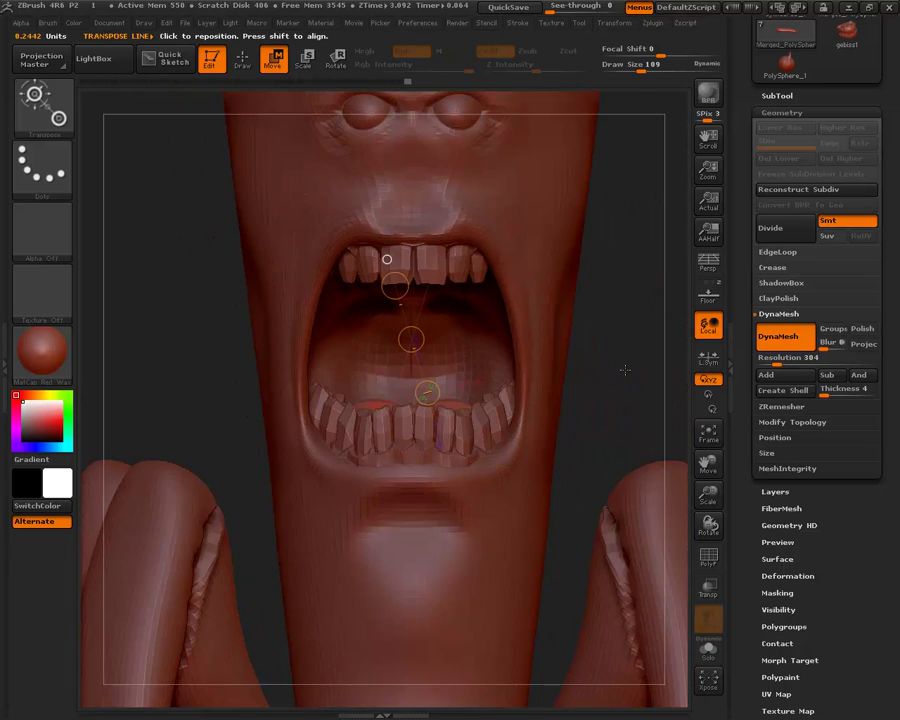
pyautogui.press('f')
pyautogui.moveTo(580, 283)
pyautogui.mouseDown()
pyautogui.moveTo(582, 272)
pyautogui.moveTo(553, 260)
pyautogui.moveTo(560, 290)
pyautogui.moveTo(506, 296)
pyautogui.moveTo(482, 354)
pyautogui.moveTo(514, 296)
pyautogui.moveTo(510, 325)
pyautogui.mouseUp()
# Undo the last change and orbit to inspect the head, legs and mouth.
pyautogui.hotkey('ctrl', 'z')
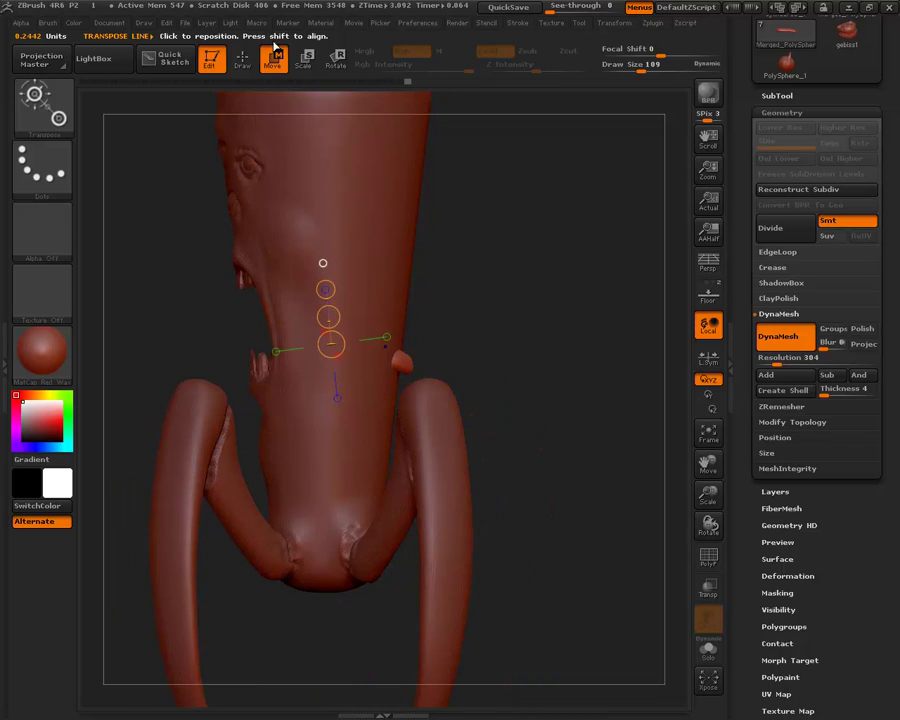
pyautogui.moveTo(374, 362)
pyautogui.mouseDown()
pyautogui.moveTo(541, 362)
pyautogui.moveTo(439, 366)
pyautogui.moveTo(498, 363)
pyautogui.mouseUp()
pyautogui.moveTo(494, 242)
pyautogui.mouseDown()
pyautogui.moveTo(540, 306)
pyautogui.moveTo(582, 250)
pyautogui.moveTo(592, 178)
pyautogui.moveTo(588, 213)
pyautogui.moveTo(626, 213)
pyautogui.moveTo(638, 236)
pyautogui.moveTo(632, 256)
pyautogui.moveTo(598, 284)
pyautogui.moveTo(598, 209)
pyautogui.moveTo(554, 279)
pyautogui.moveTo(541, 181)
pyautogui.moveTo(566, 185)
pyautogui.moveTo(567, 284)
pyautogui.mouseUp()
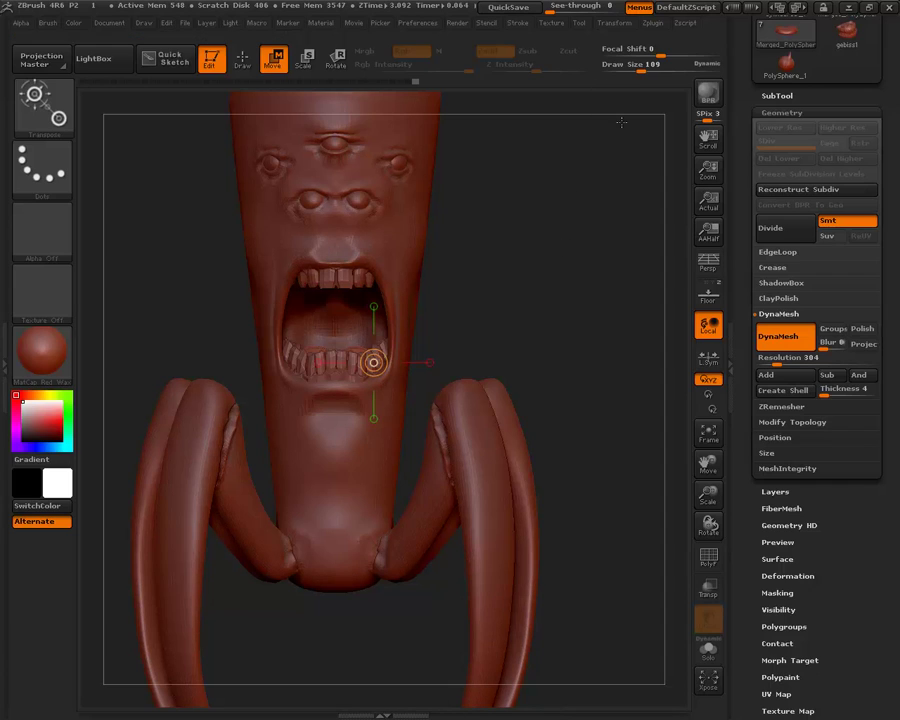
pyautogui.press('super')
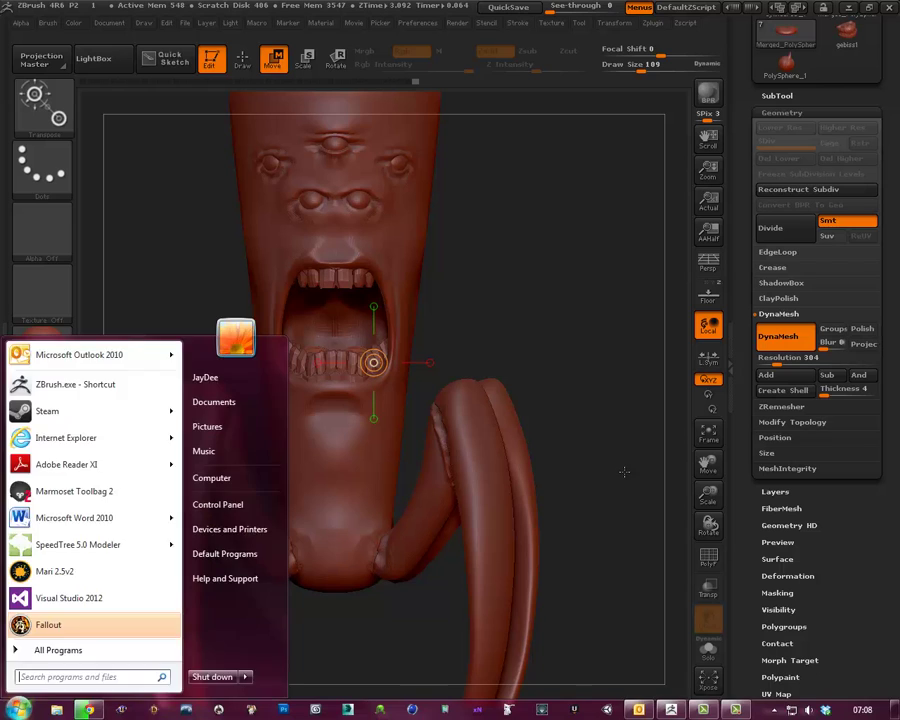
pyautogui.moveTo(633, 422)
pyautogui.mouseDown()
pyautogui.moveTo(627, 386)
pyautogui.moveTo(621, 393)
pyautogui.moveTo(627, 416)
pyautogui.moveTo(612, 276)
pyautogui.moveTo(616, 354)
pyautogui.moveTo(606, 306)
pyautogui.moveTo(615, 350)
pyautogui.moveTo(550, 237)
pyautogui.mouseUp()
# Select the Merged_PolySphere_3 body subtool and return to Draw mode with the Standard brush.
pyautogui.keyDown('alt'); pyautogui.click(436, 232); pyautogui.keyUp('alt')
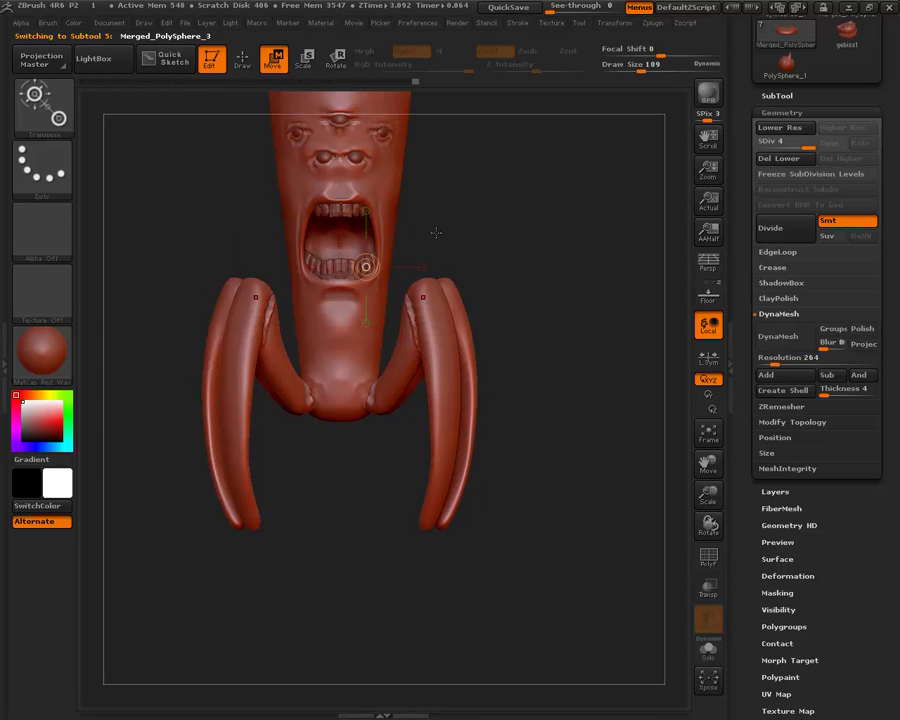
pyautogui.click(241, 58)
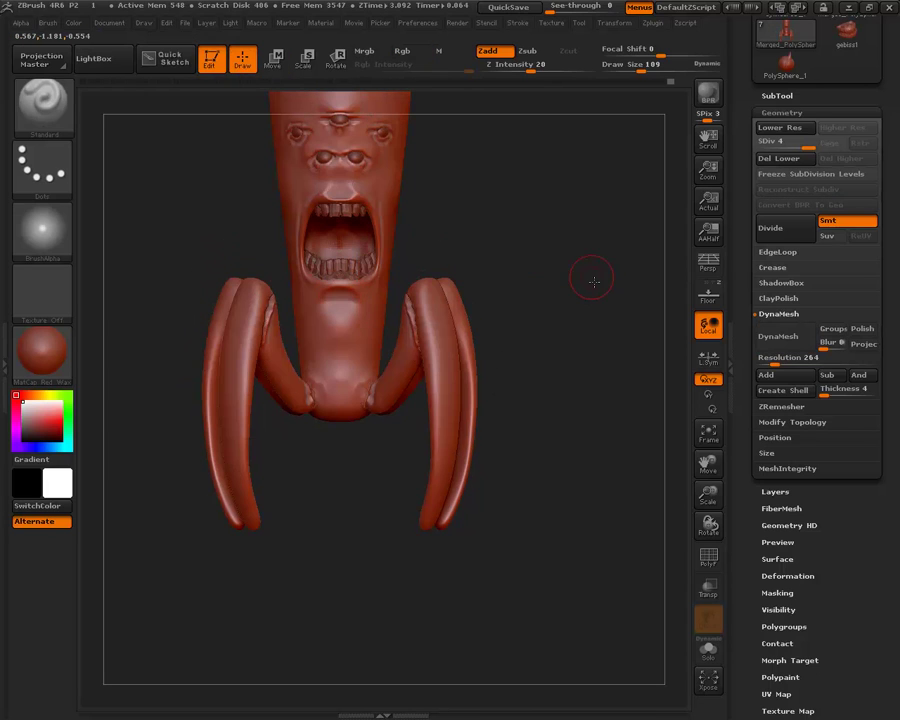
pyautogui.moveTo(590, 275); pyautogui.dragTo(472, 335)
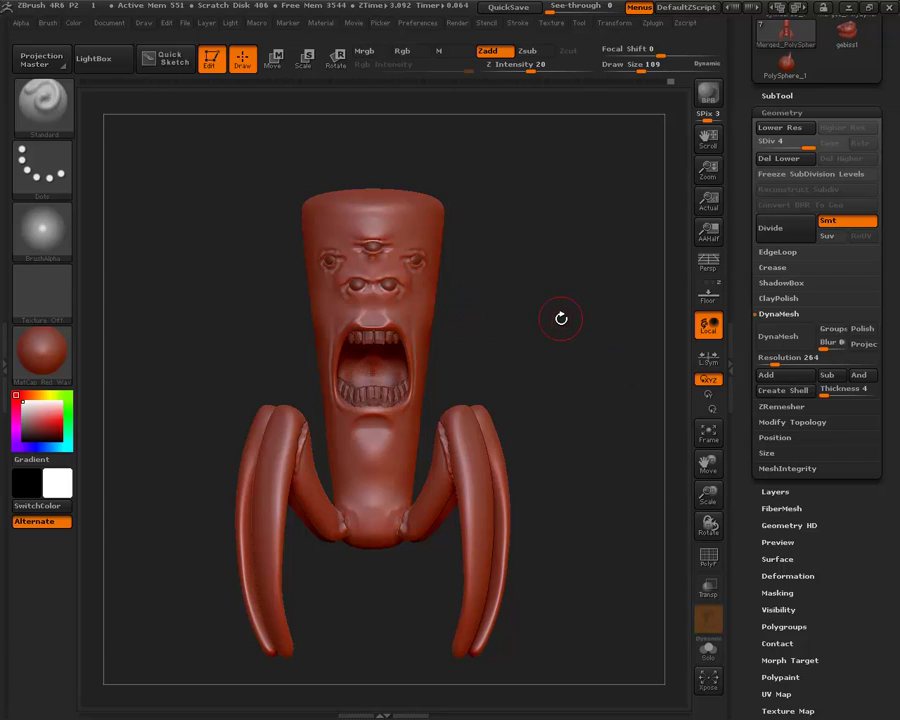